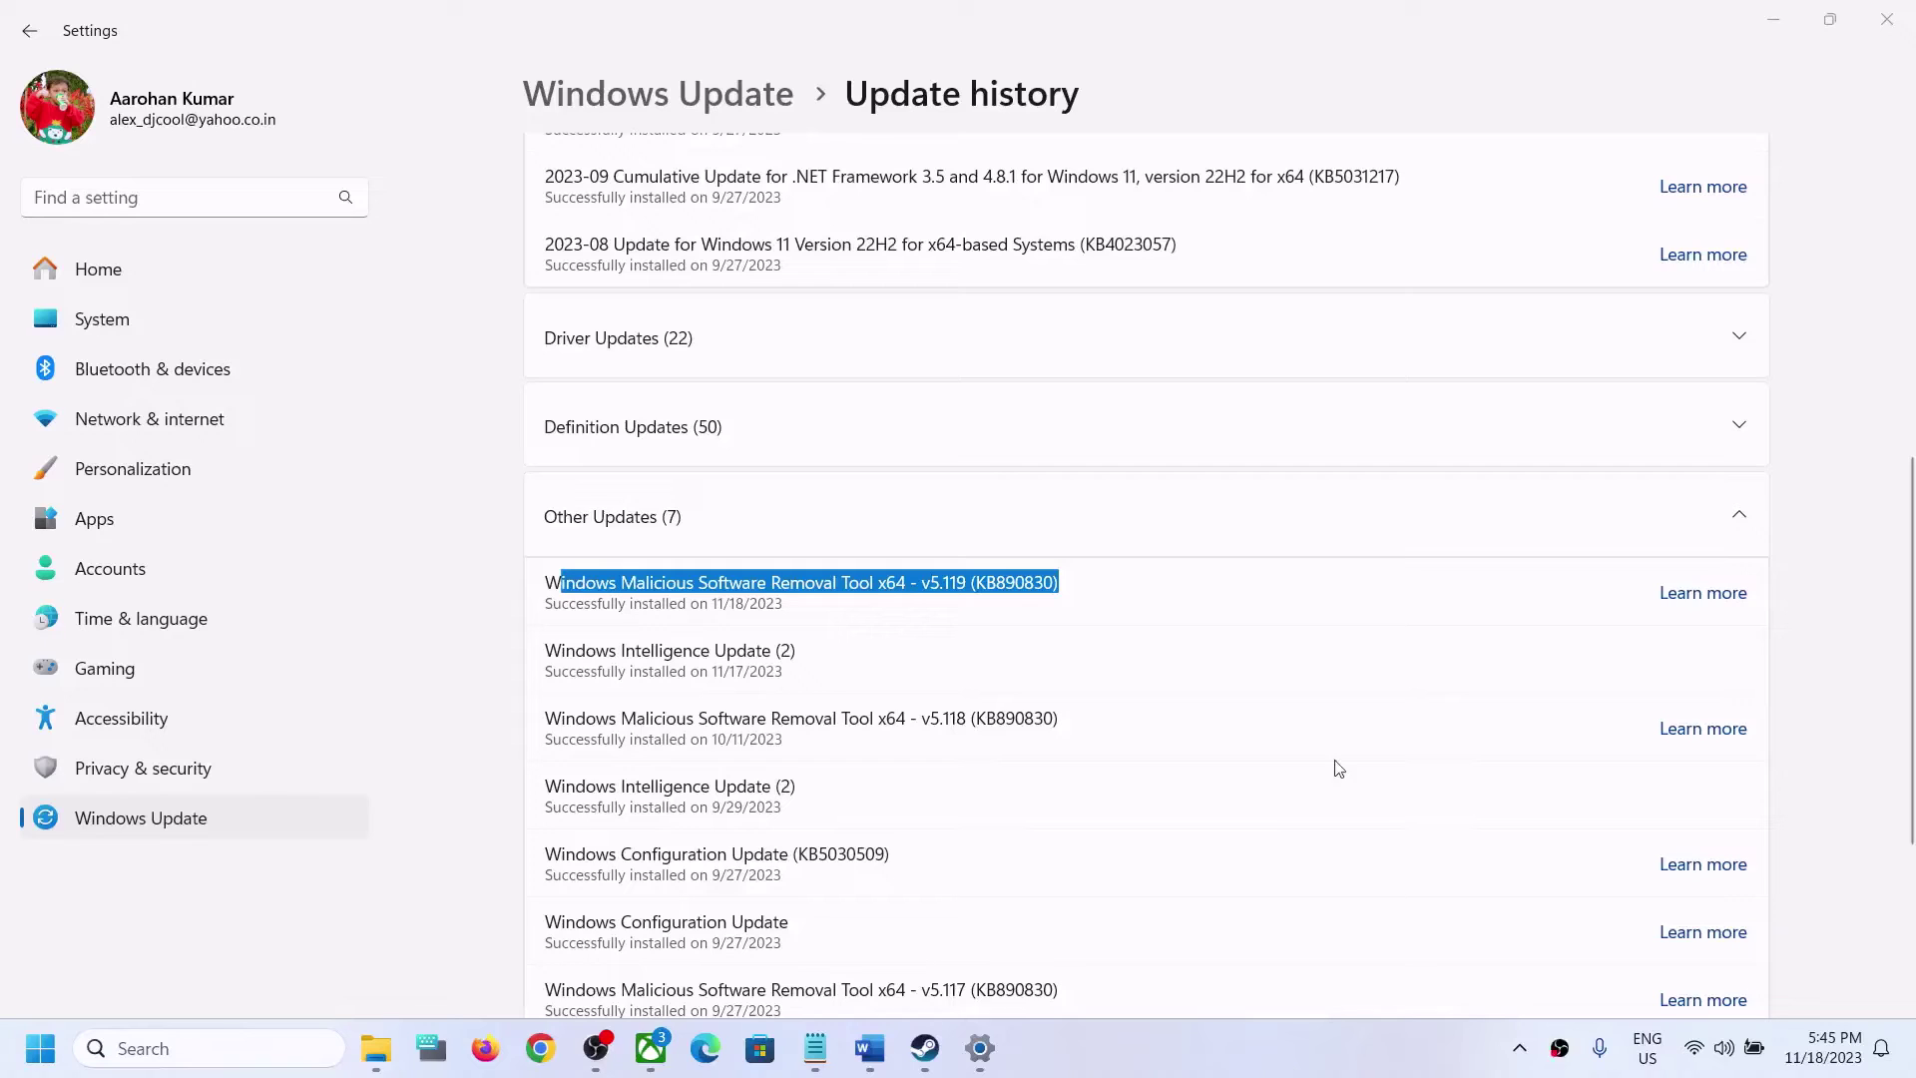
Step: Highlight the KB890830 number of the newest removal tool update
{"action": "left_click", "coordinate": [734, 584]}
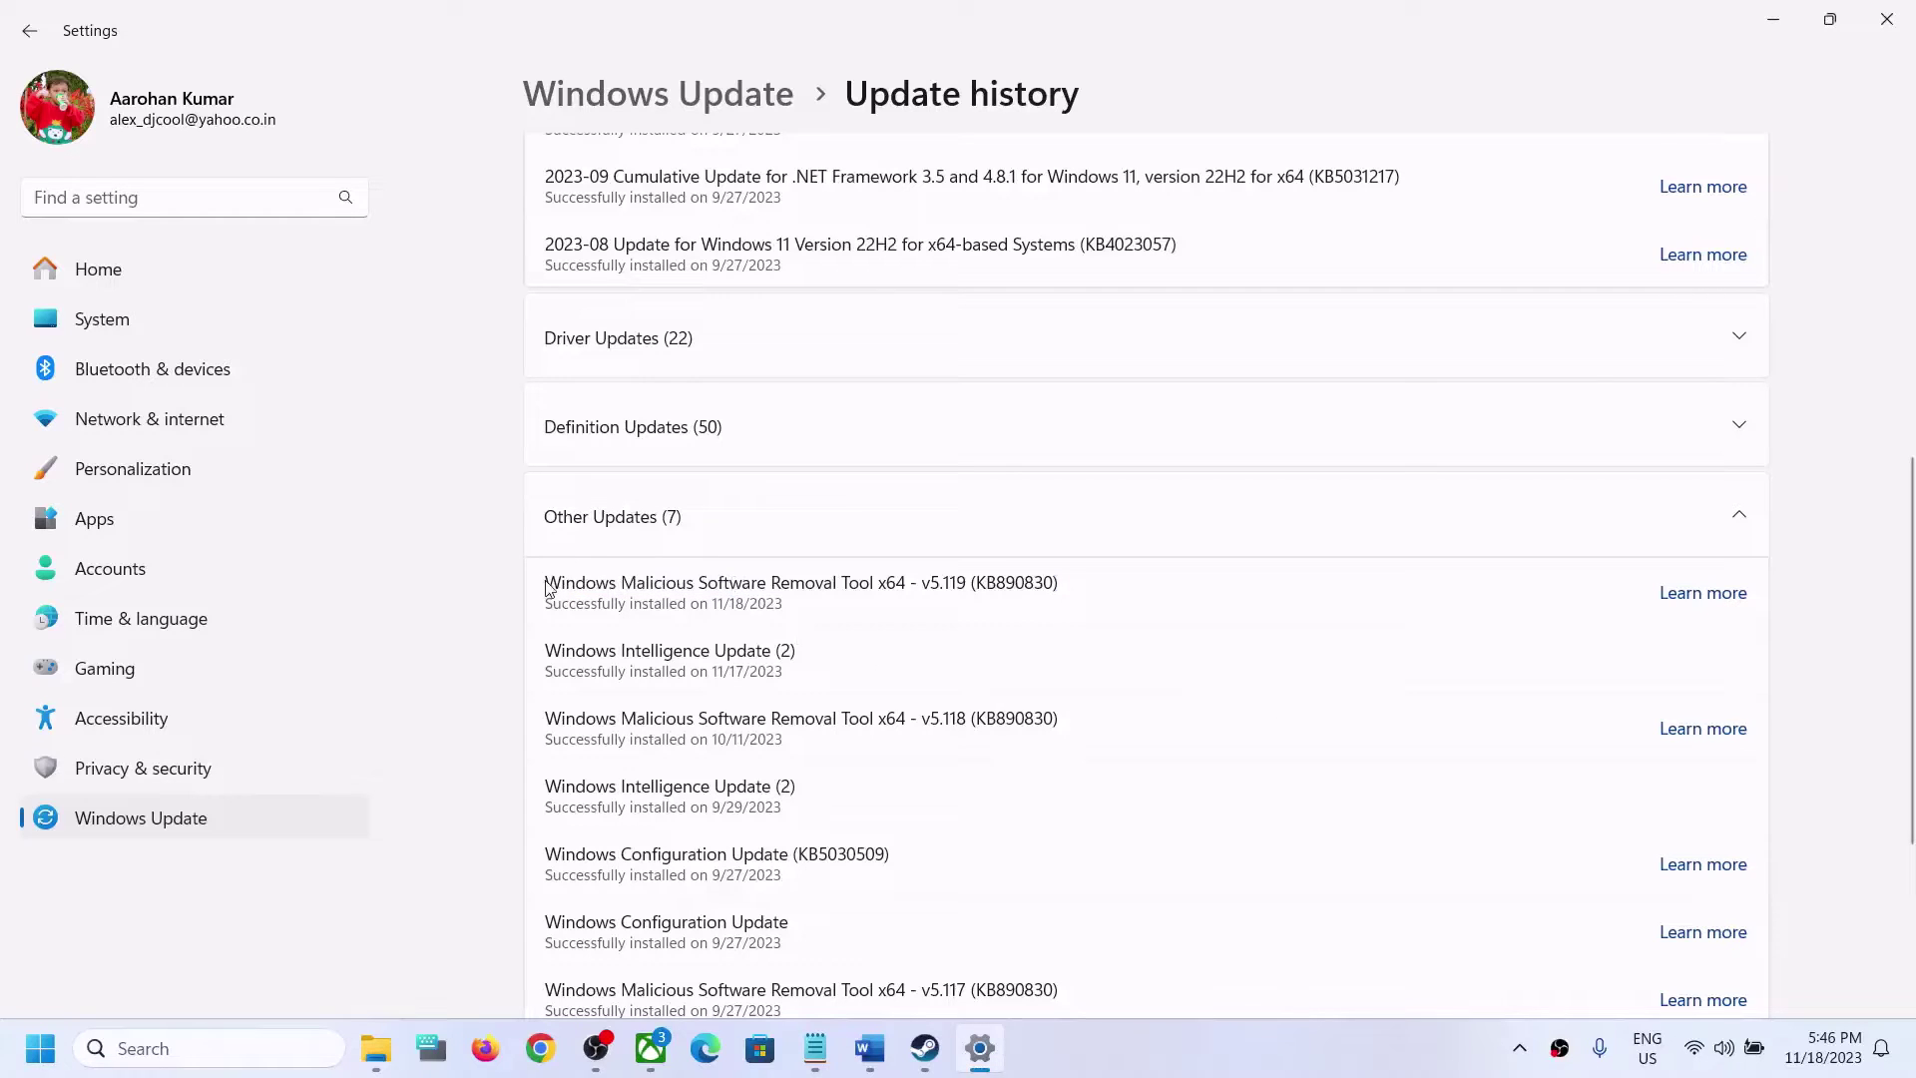
{"action": "left_click_drag", "start_coordinate": [547, 589], "coordinate": [1052, 589]}
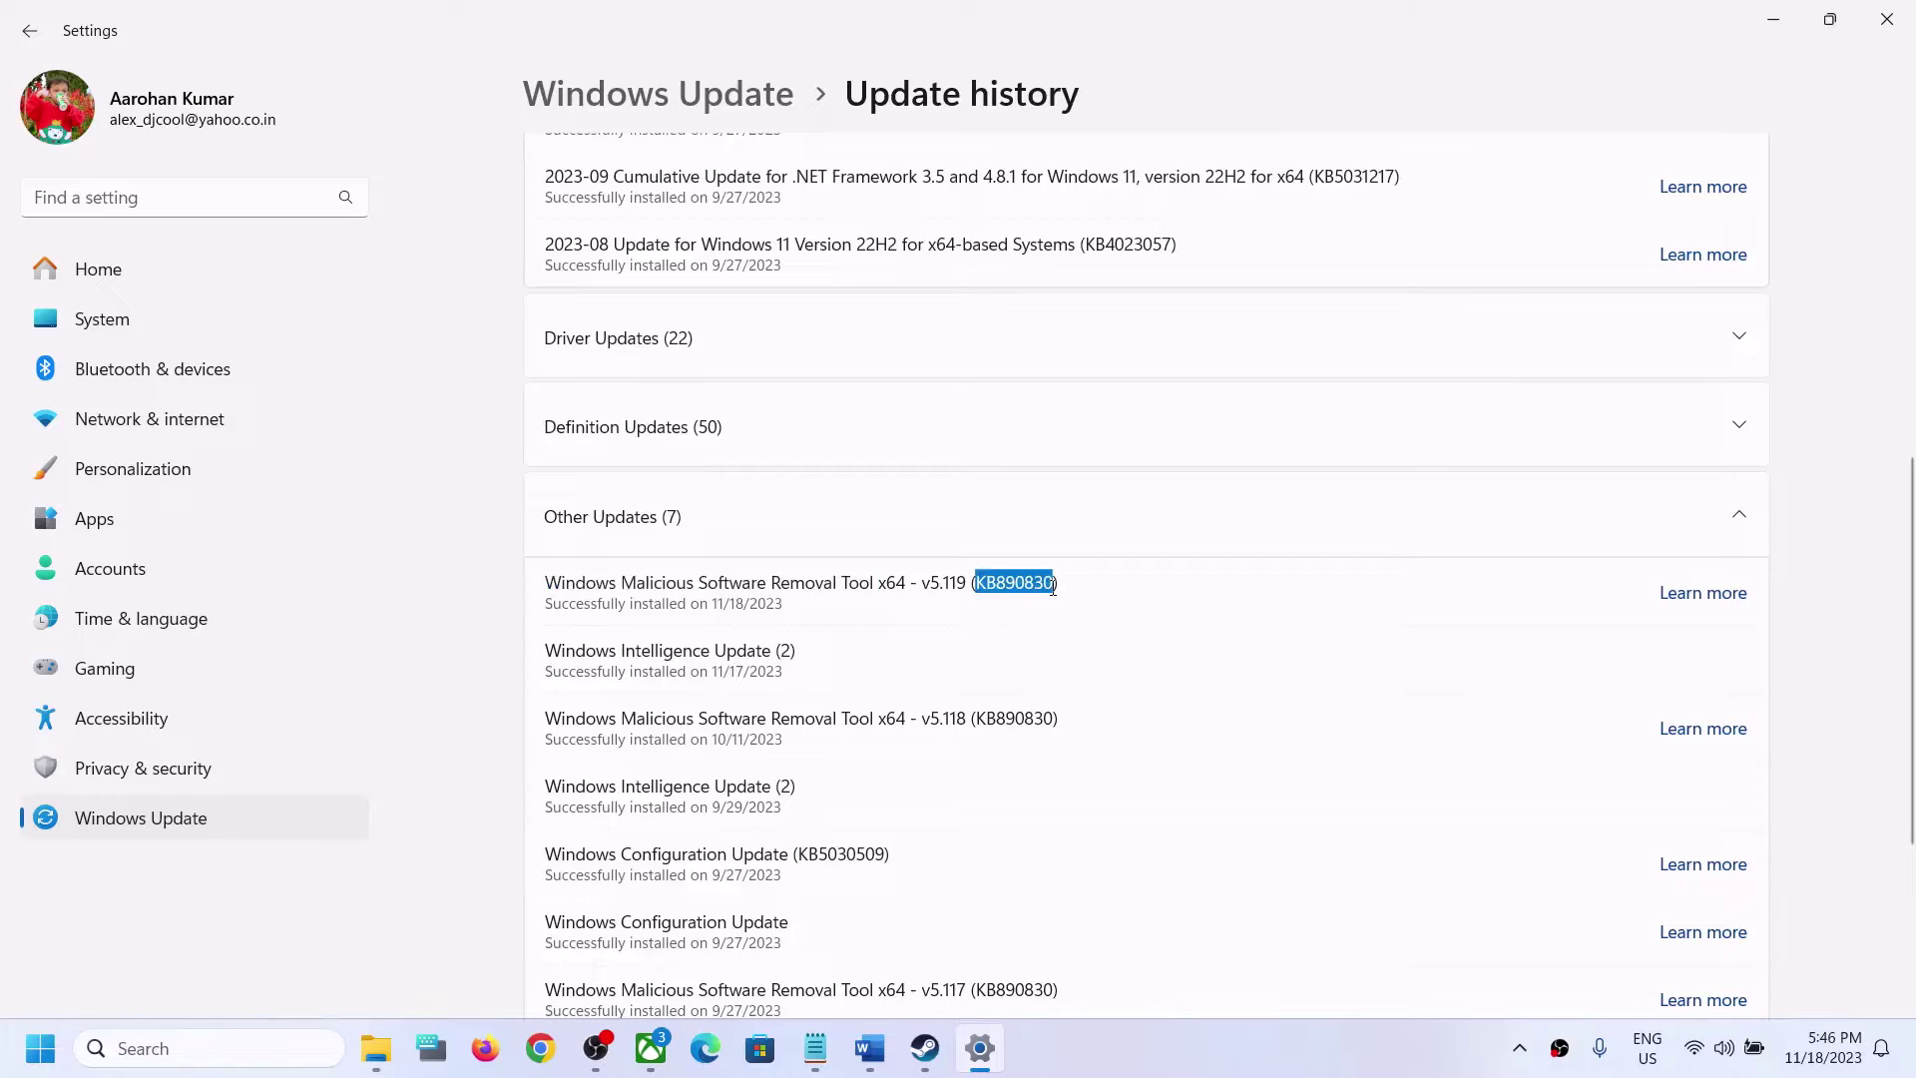
{"action": "left_click", "coordinate": [1278, 1069]}
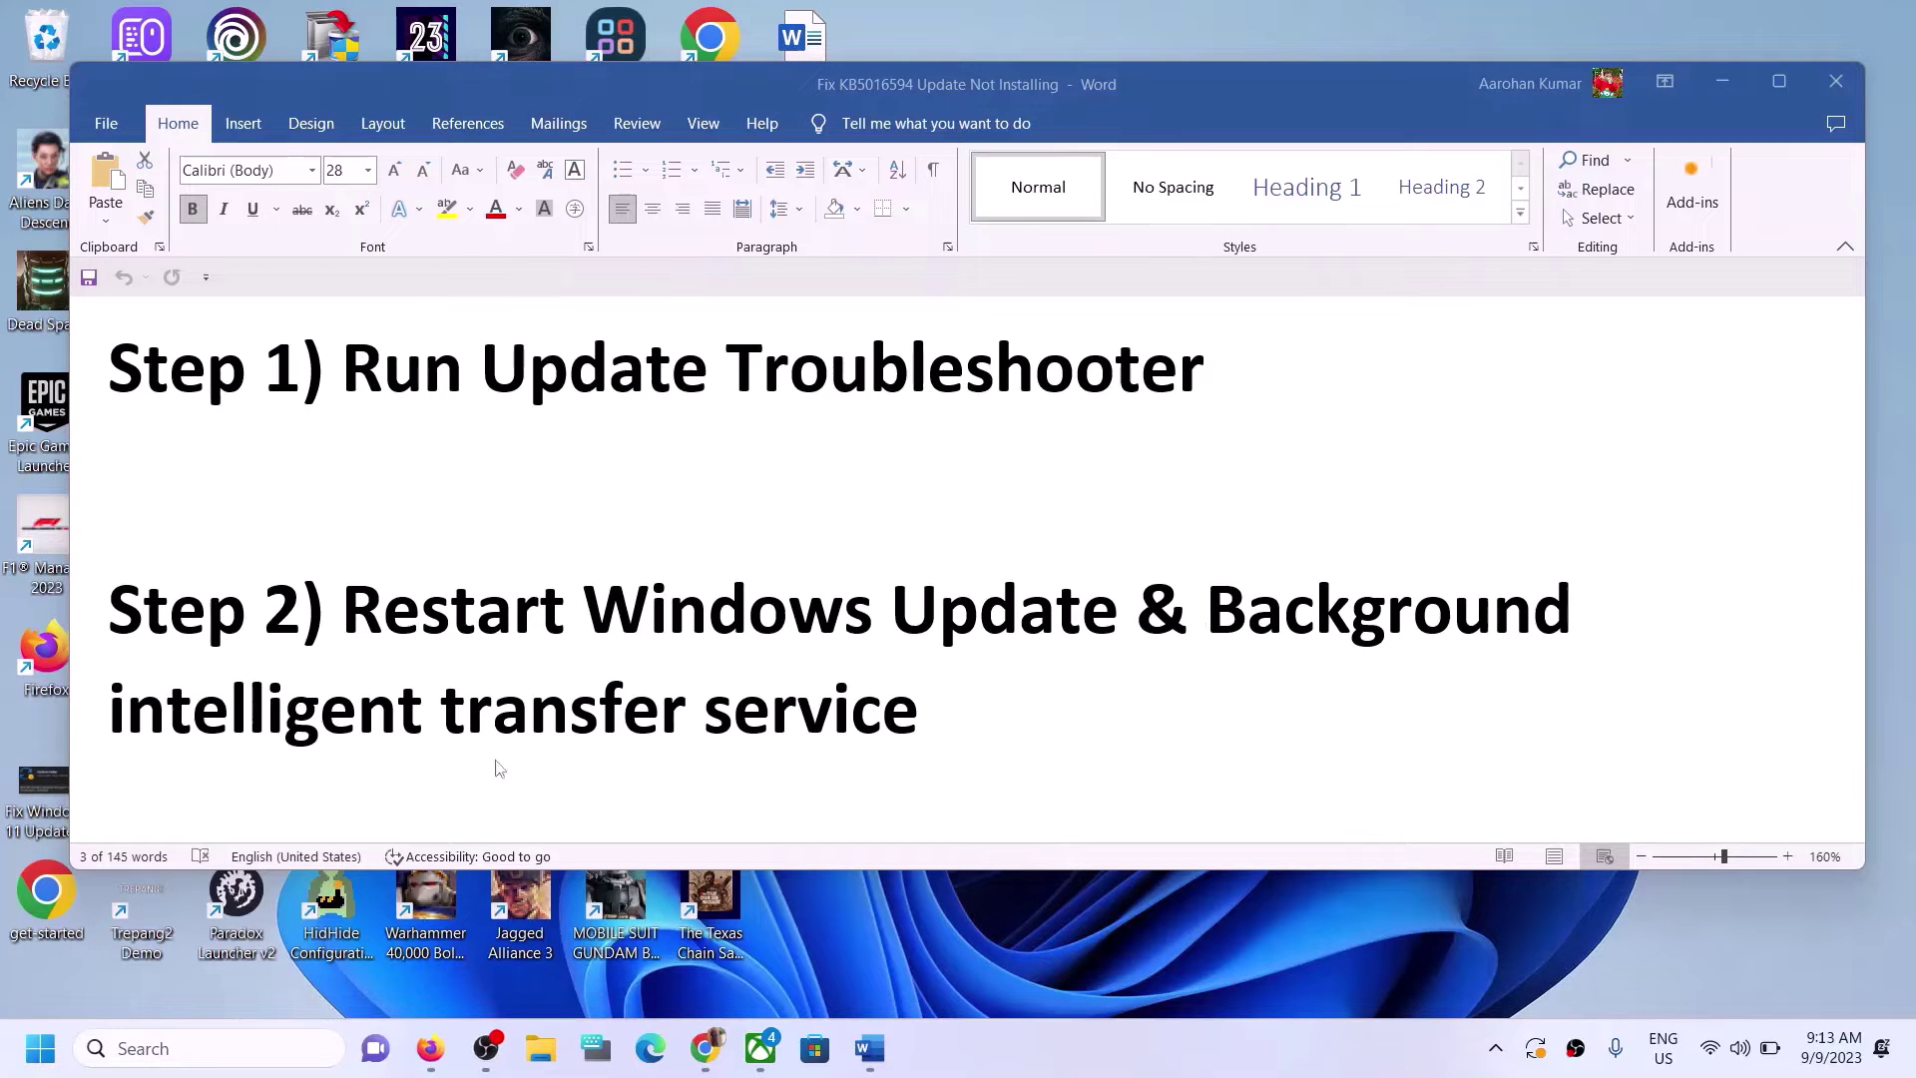
Step: Run the Windows Update troubleshooter from System > Troubleshoot > Other troubleshooters in Settings
{"action": "key", "text": "super"}
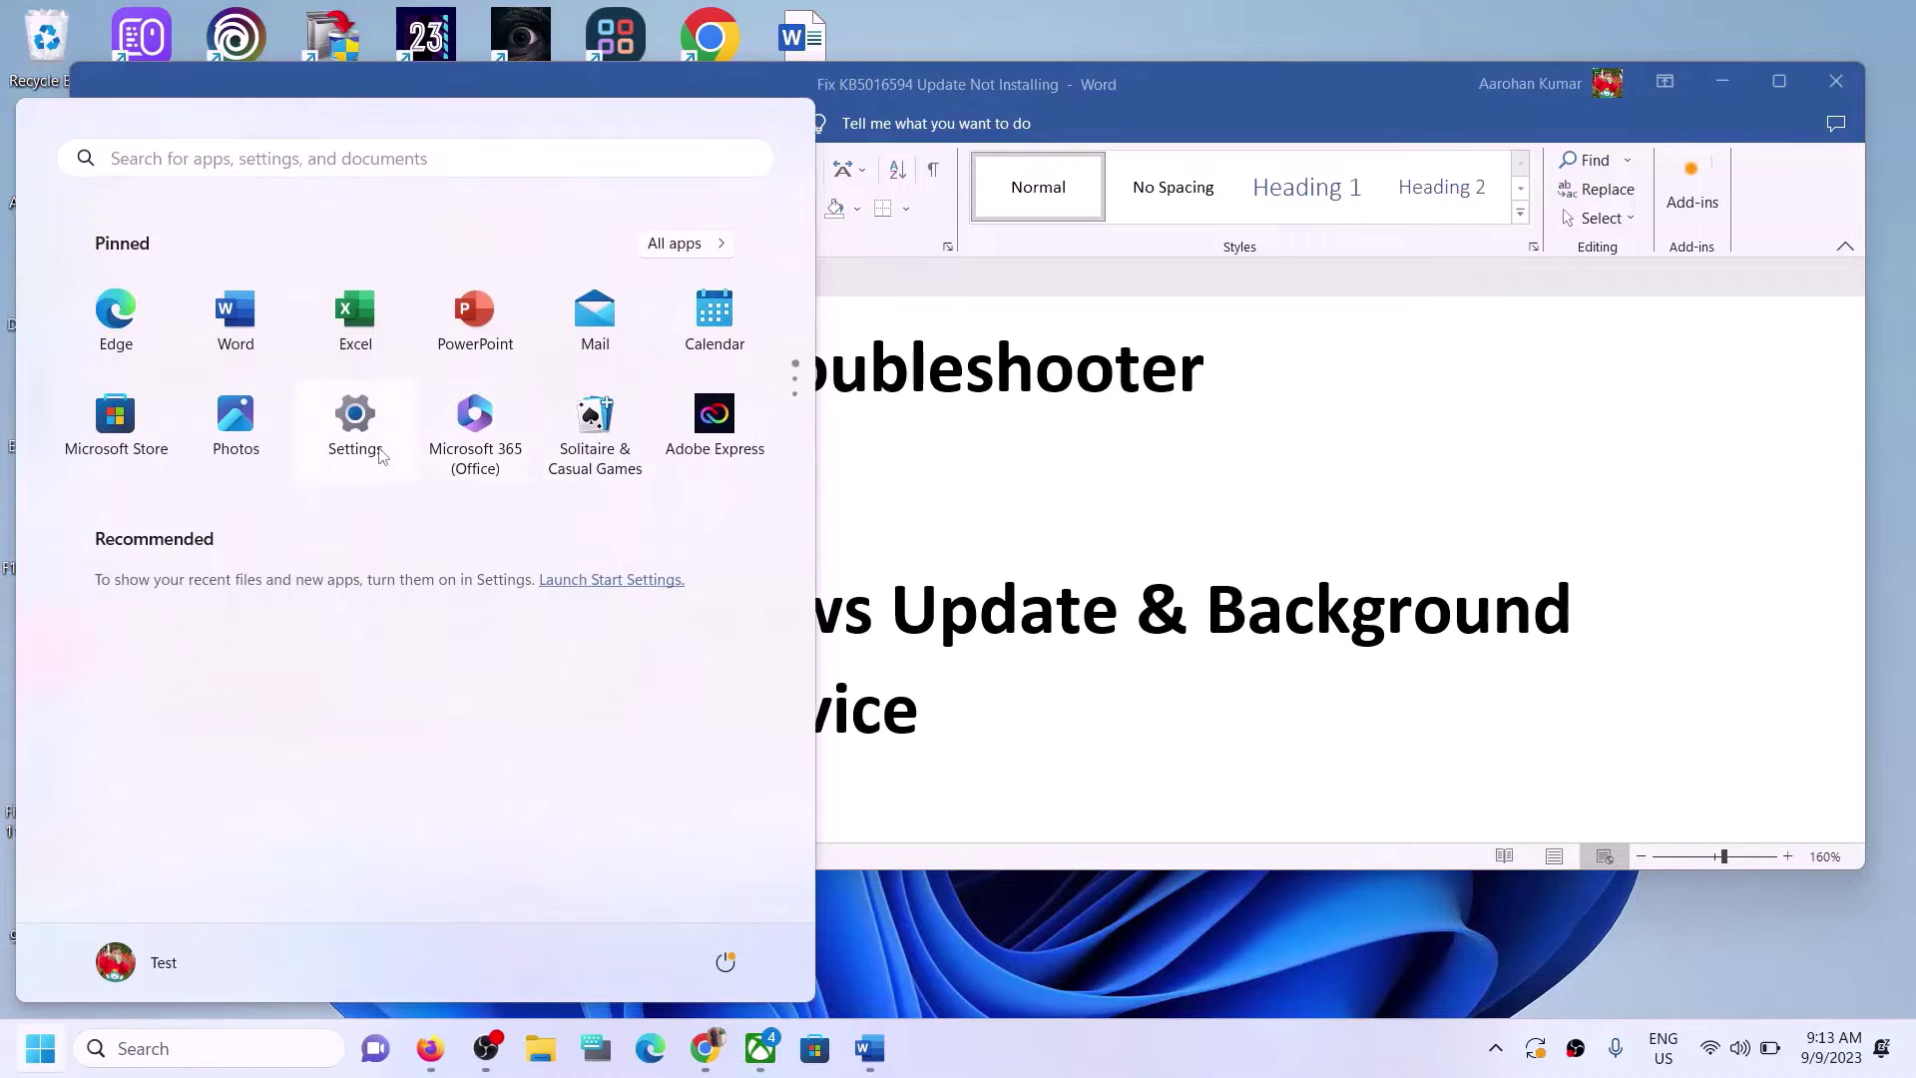
{"action": "left_click", "coordinate": [355, 424]}
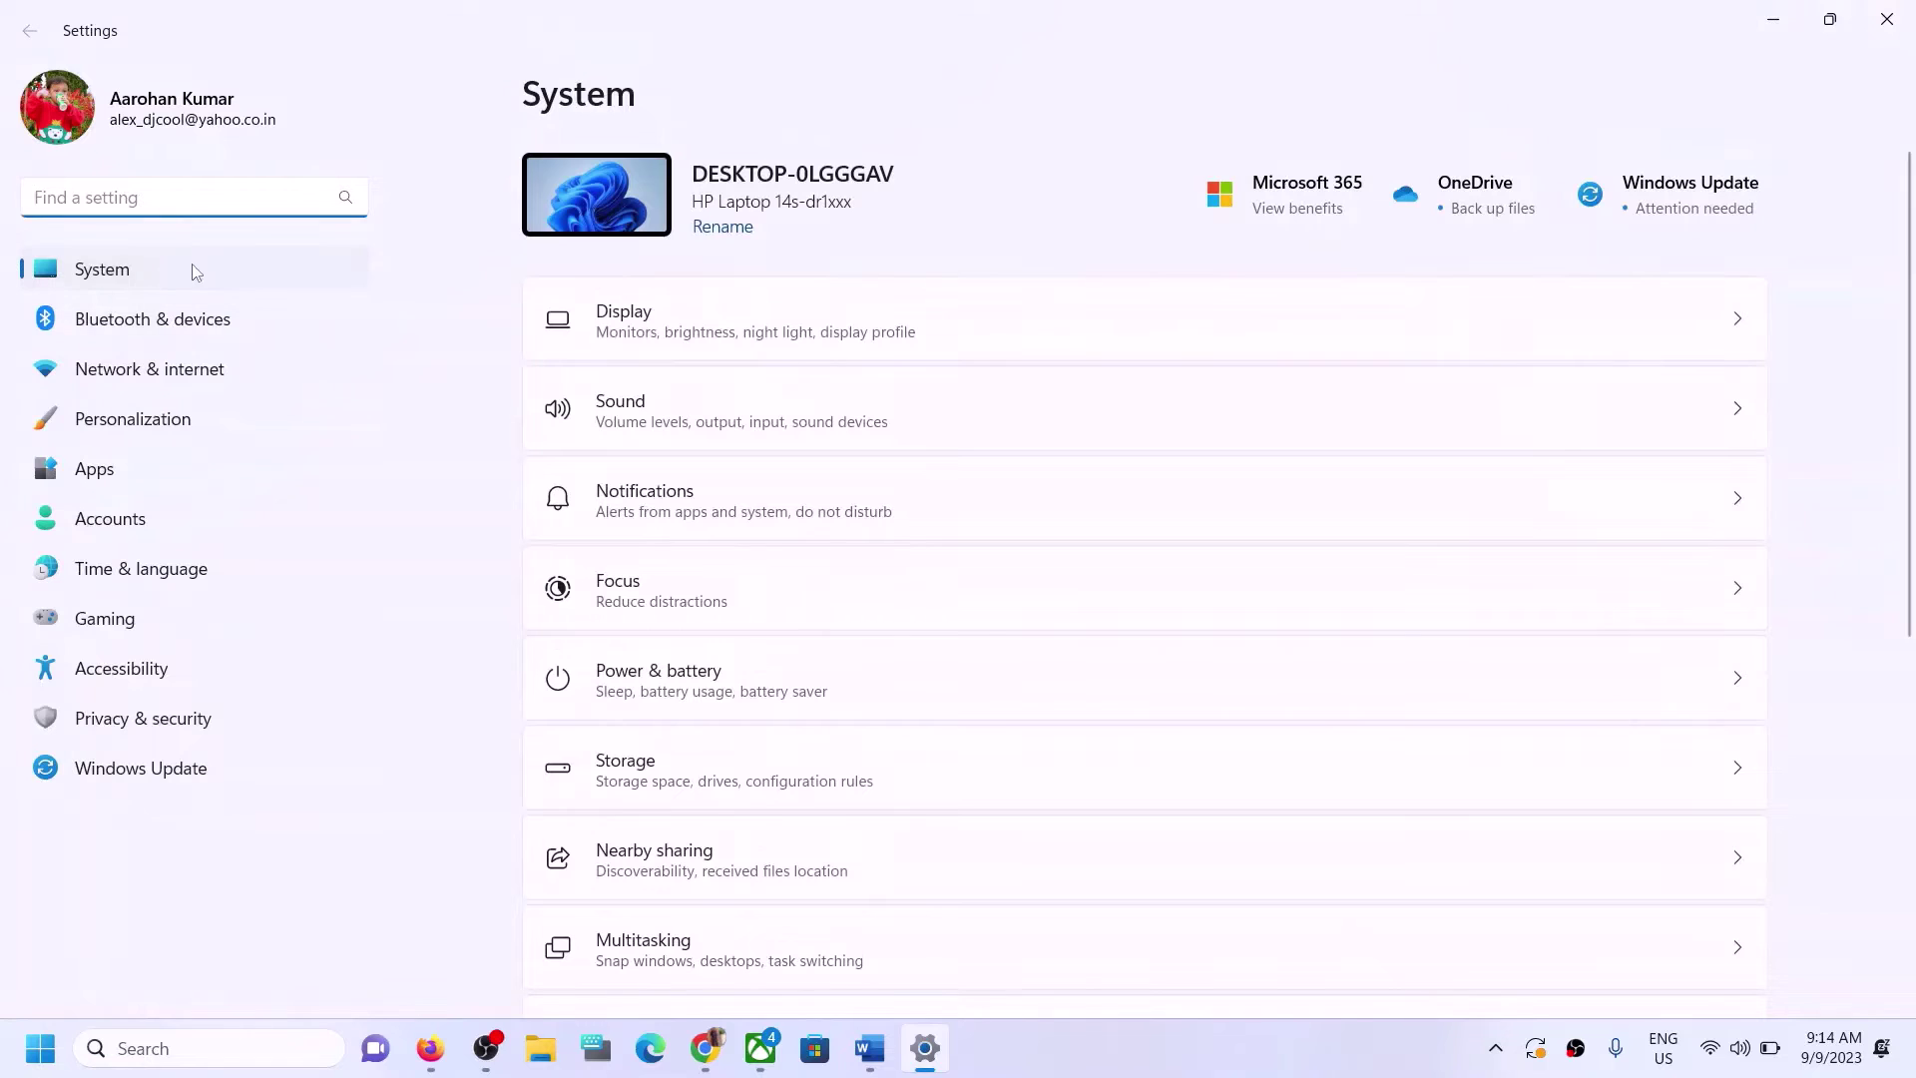
{"action": "scroll", "coordinate": [928, 609], "scroll_direction": "down", "scroll_amount": 5}
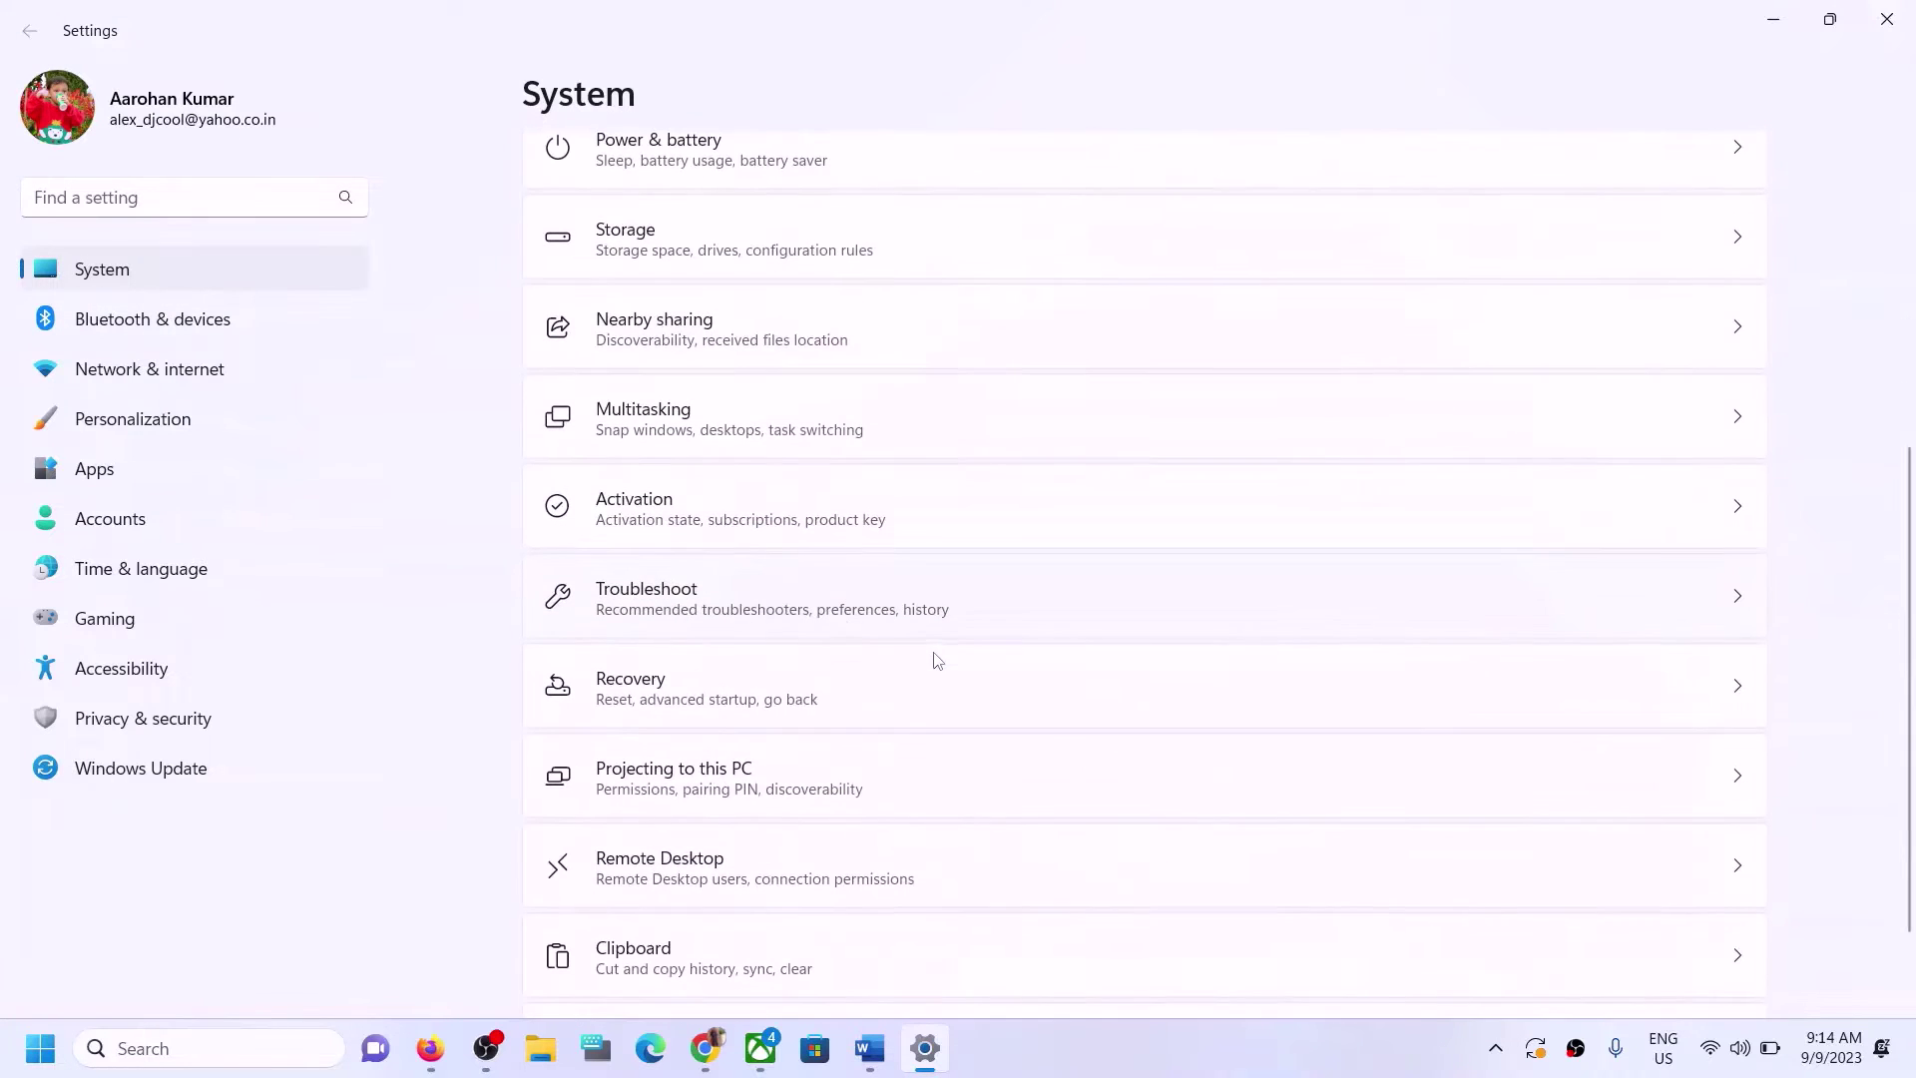
{"action": "left_click", "coordinate": [698, 619]}
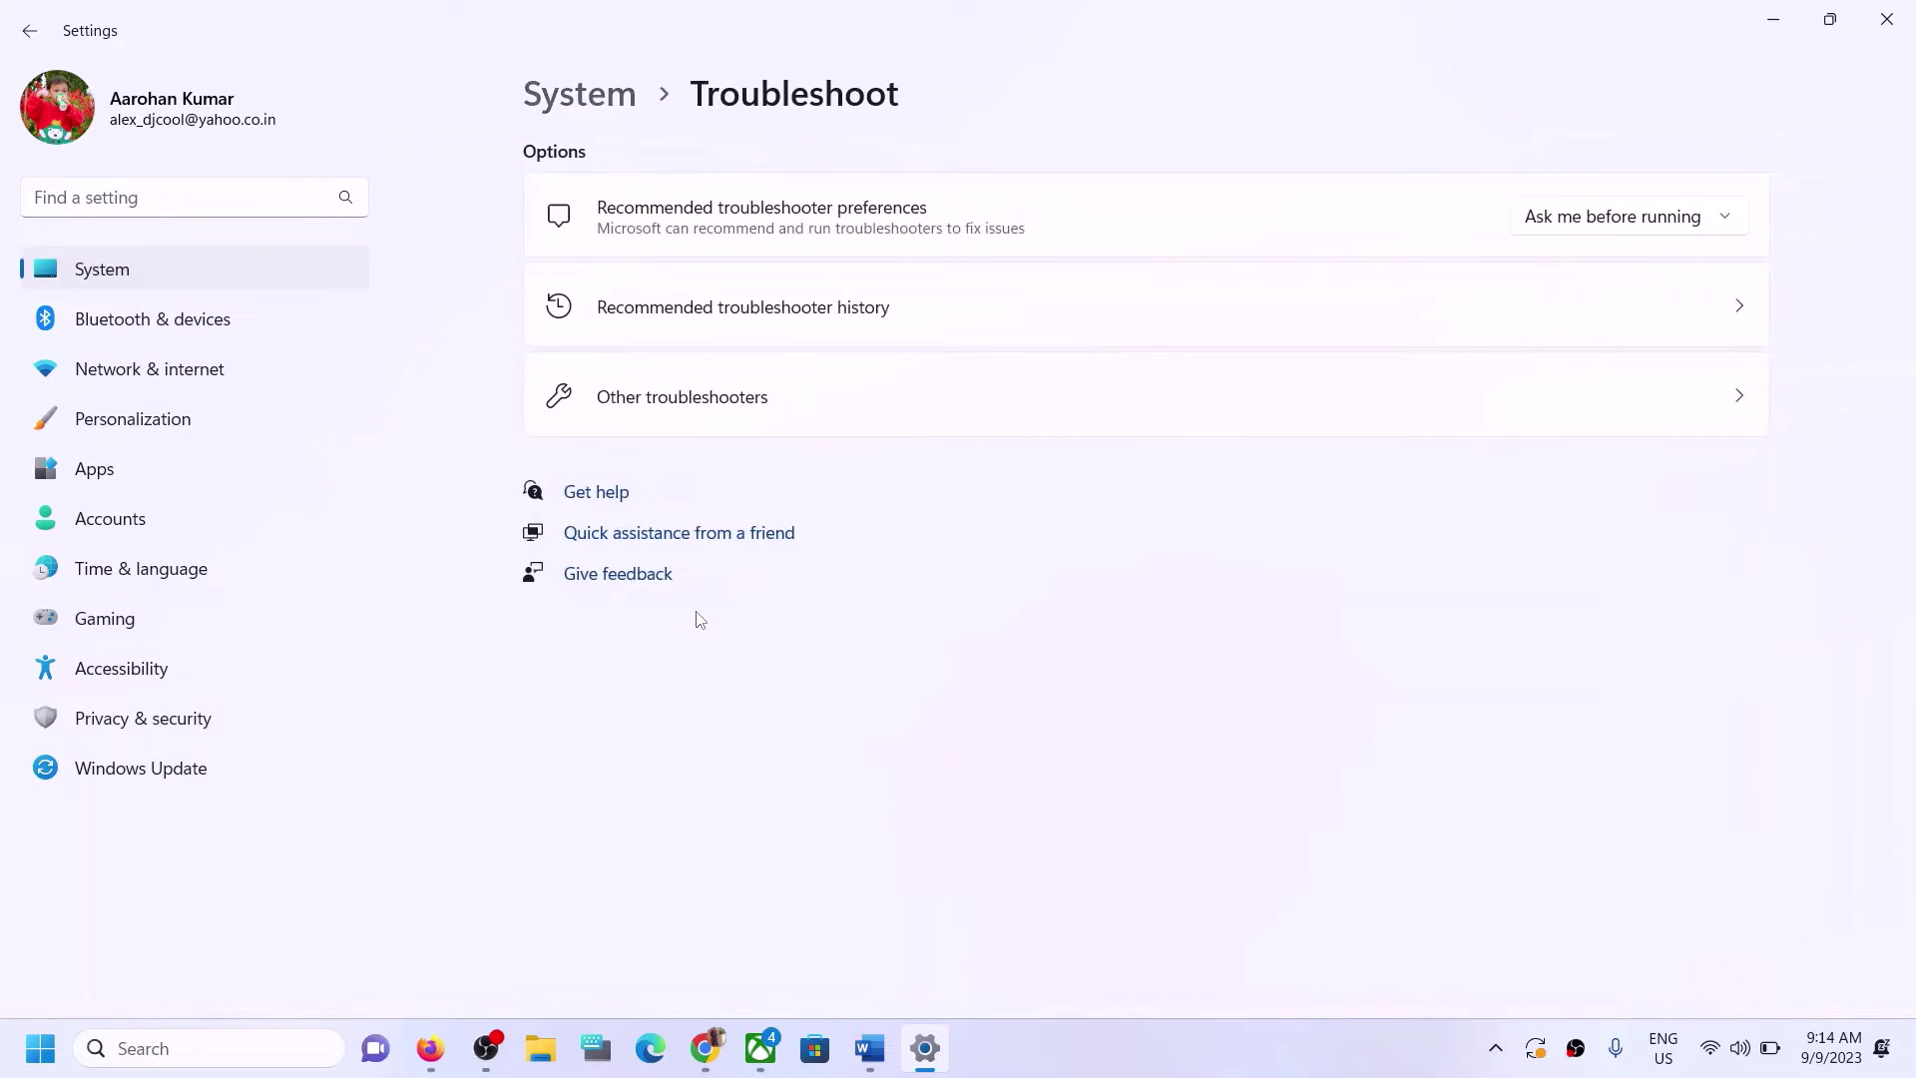
{"action": "left_click", "coordinate": [803, 399]}
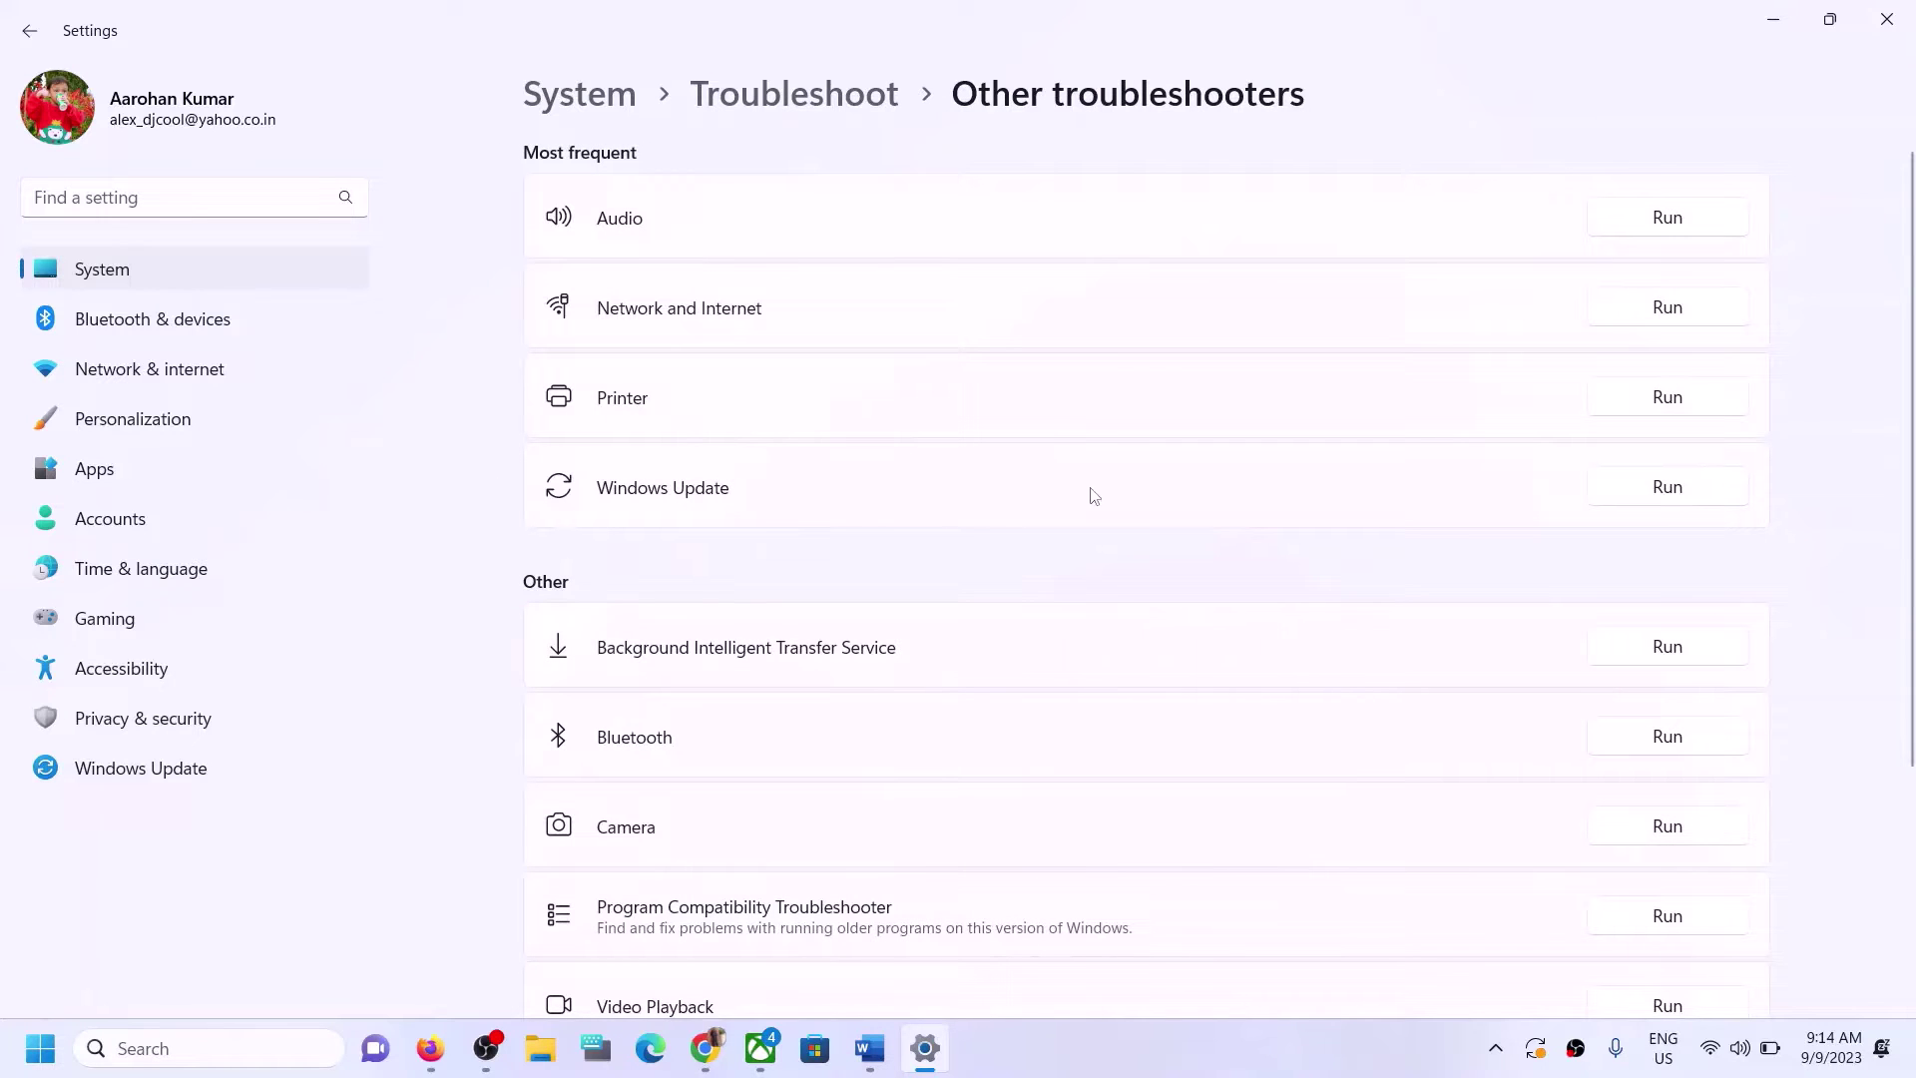
{"action": "left_click", "coordinate": [1685, 489]}
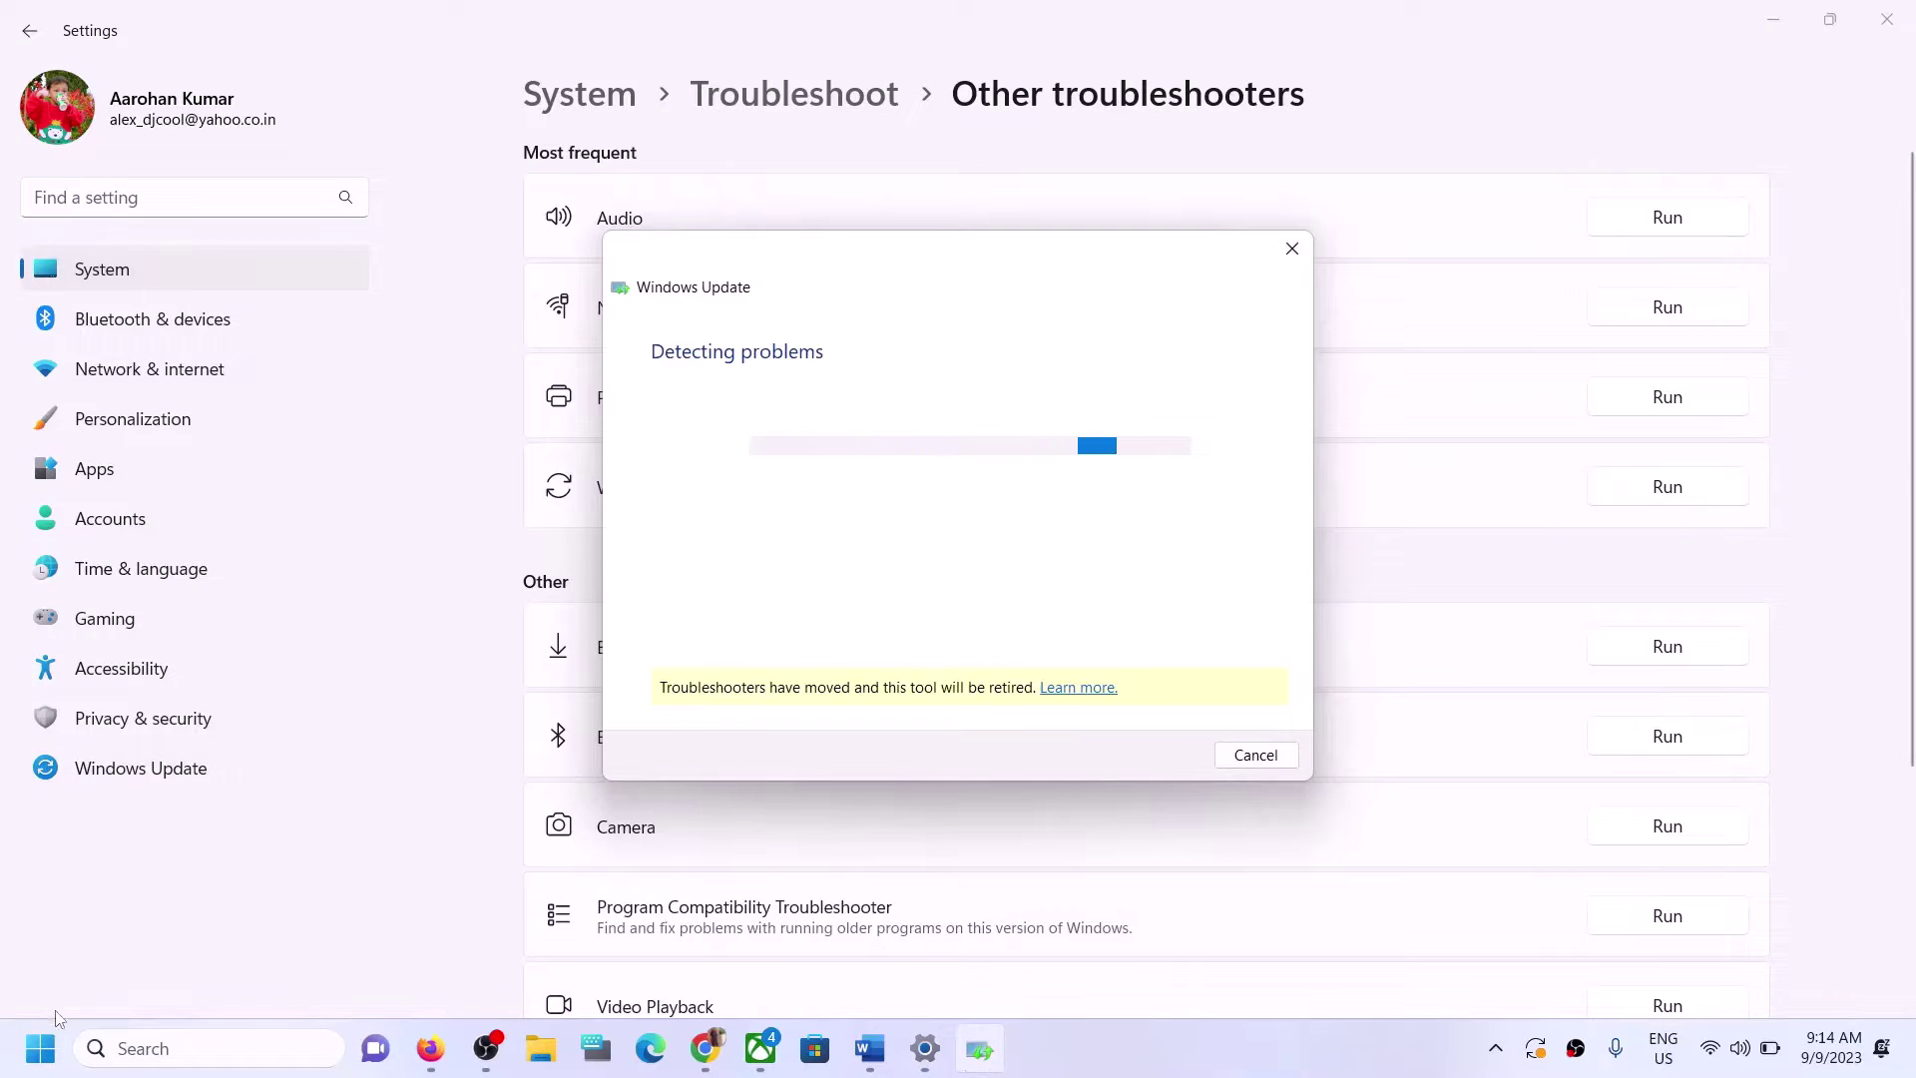
Step: Bring up the Start menu power options, then dismiss them and close the app list
{"action": "left_click", "coordinate": [40, 1048]}
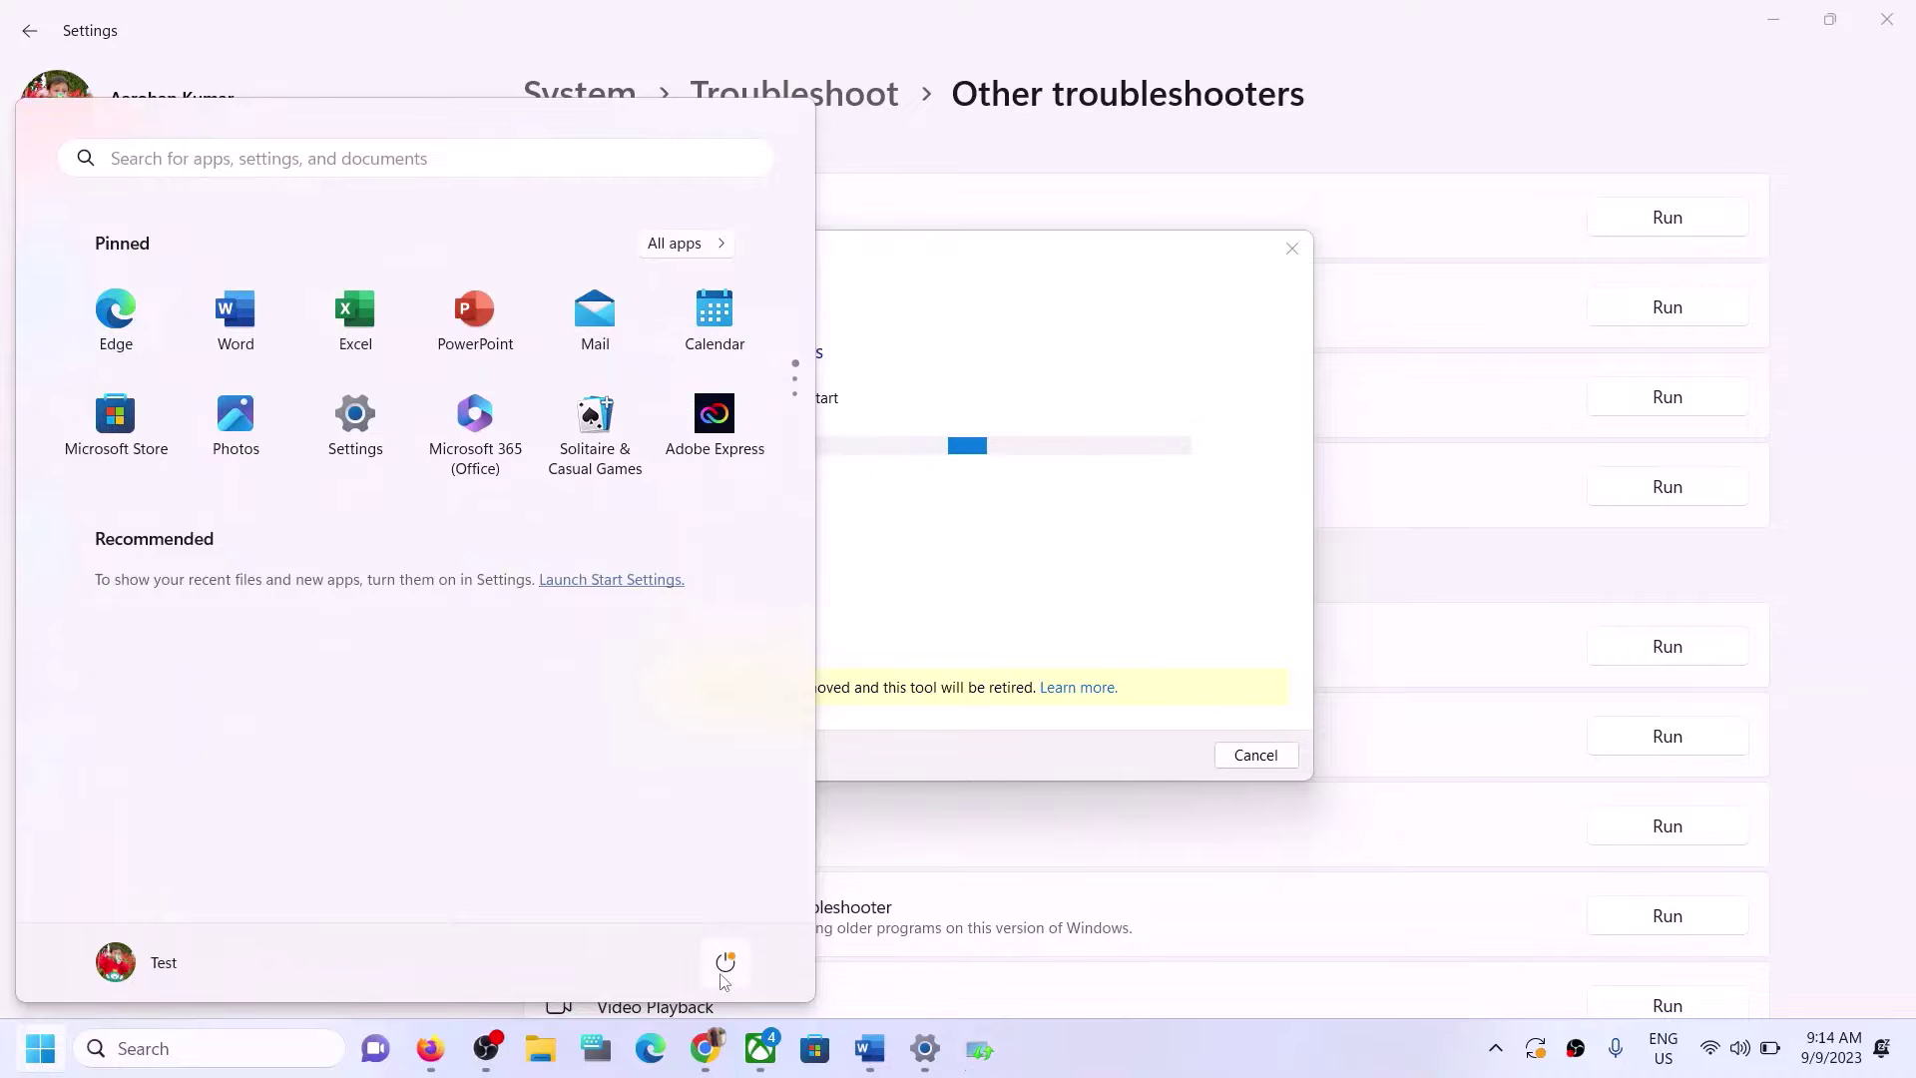
{"action": "left_click", "coordinate": [726, 960]}
{"action": "left_click", "coordinate": [1822, 579]}
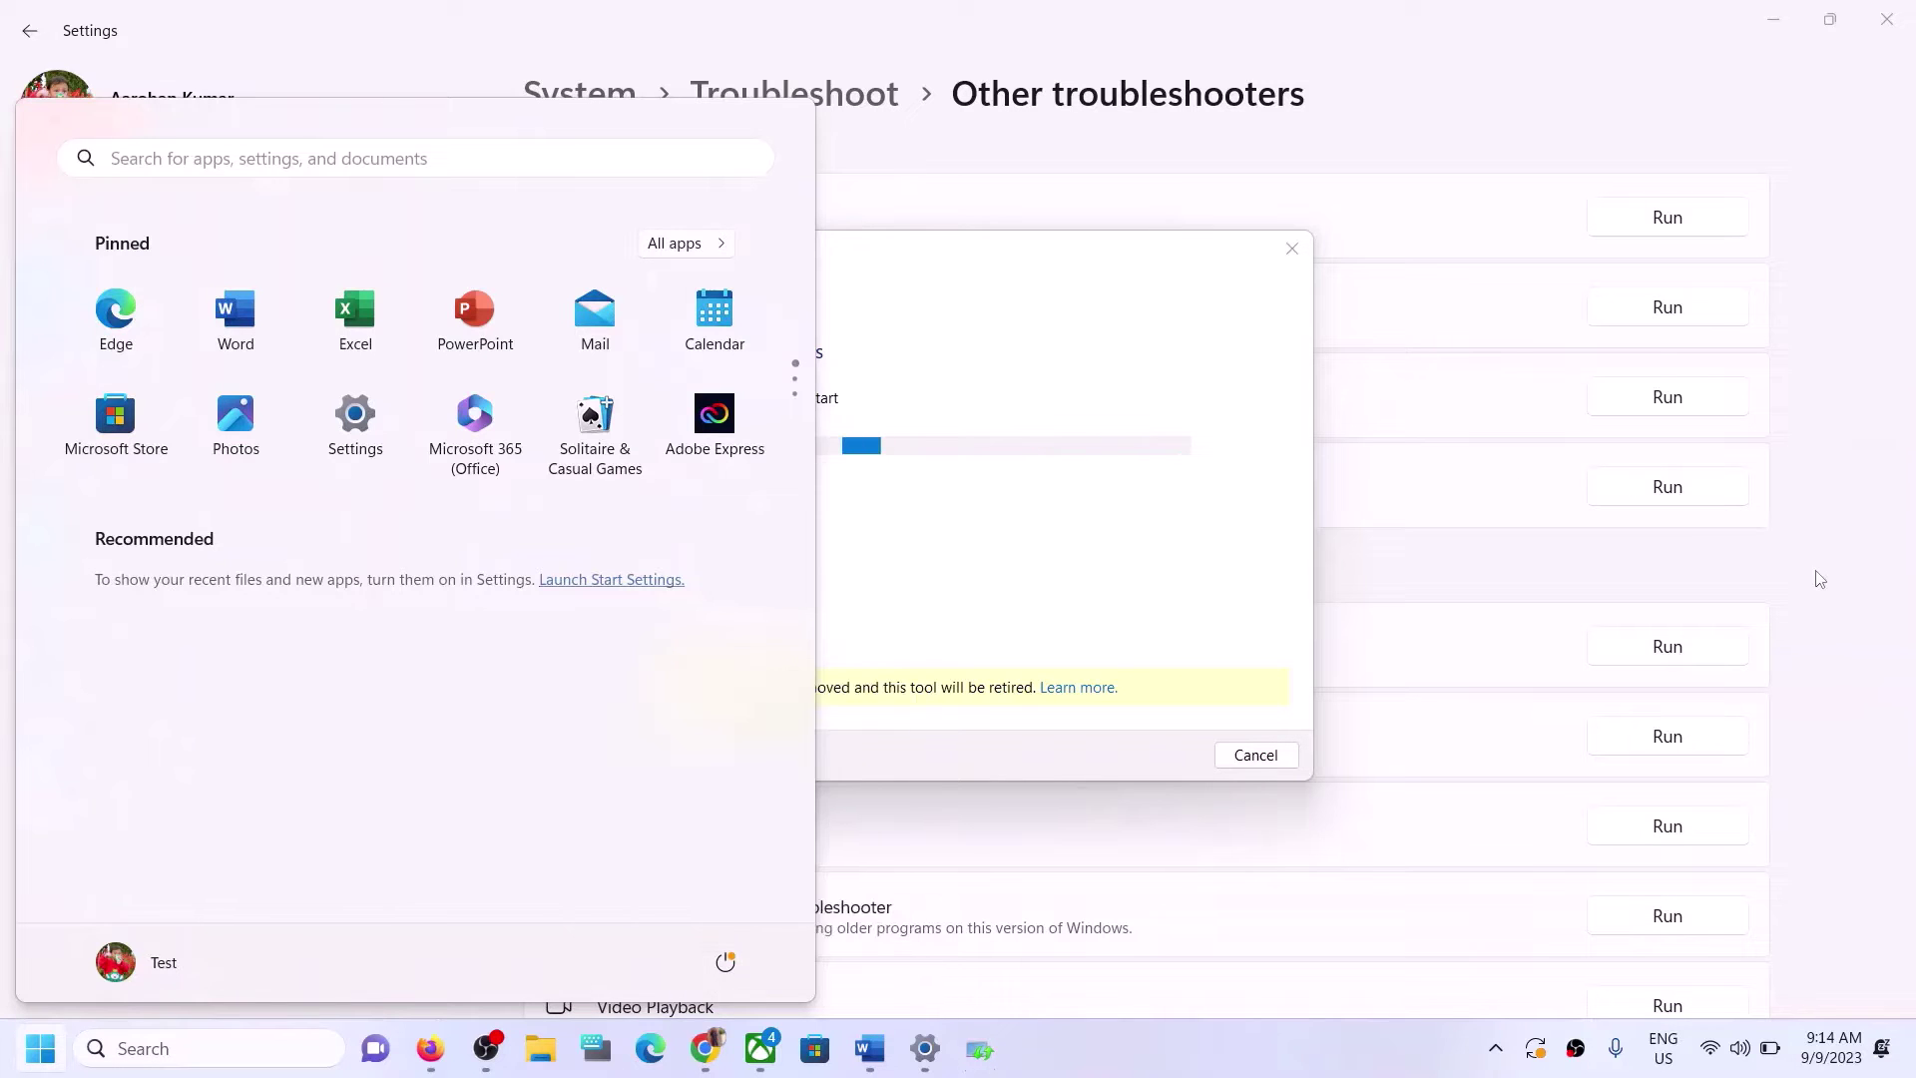
{"action": "left_click", "coordinate": [1839, 579]}
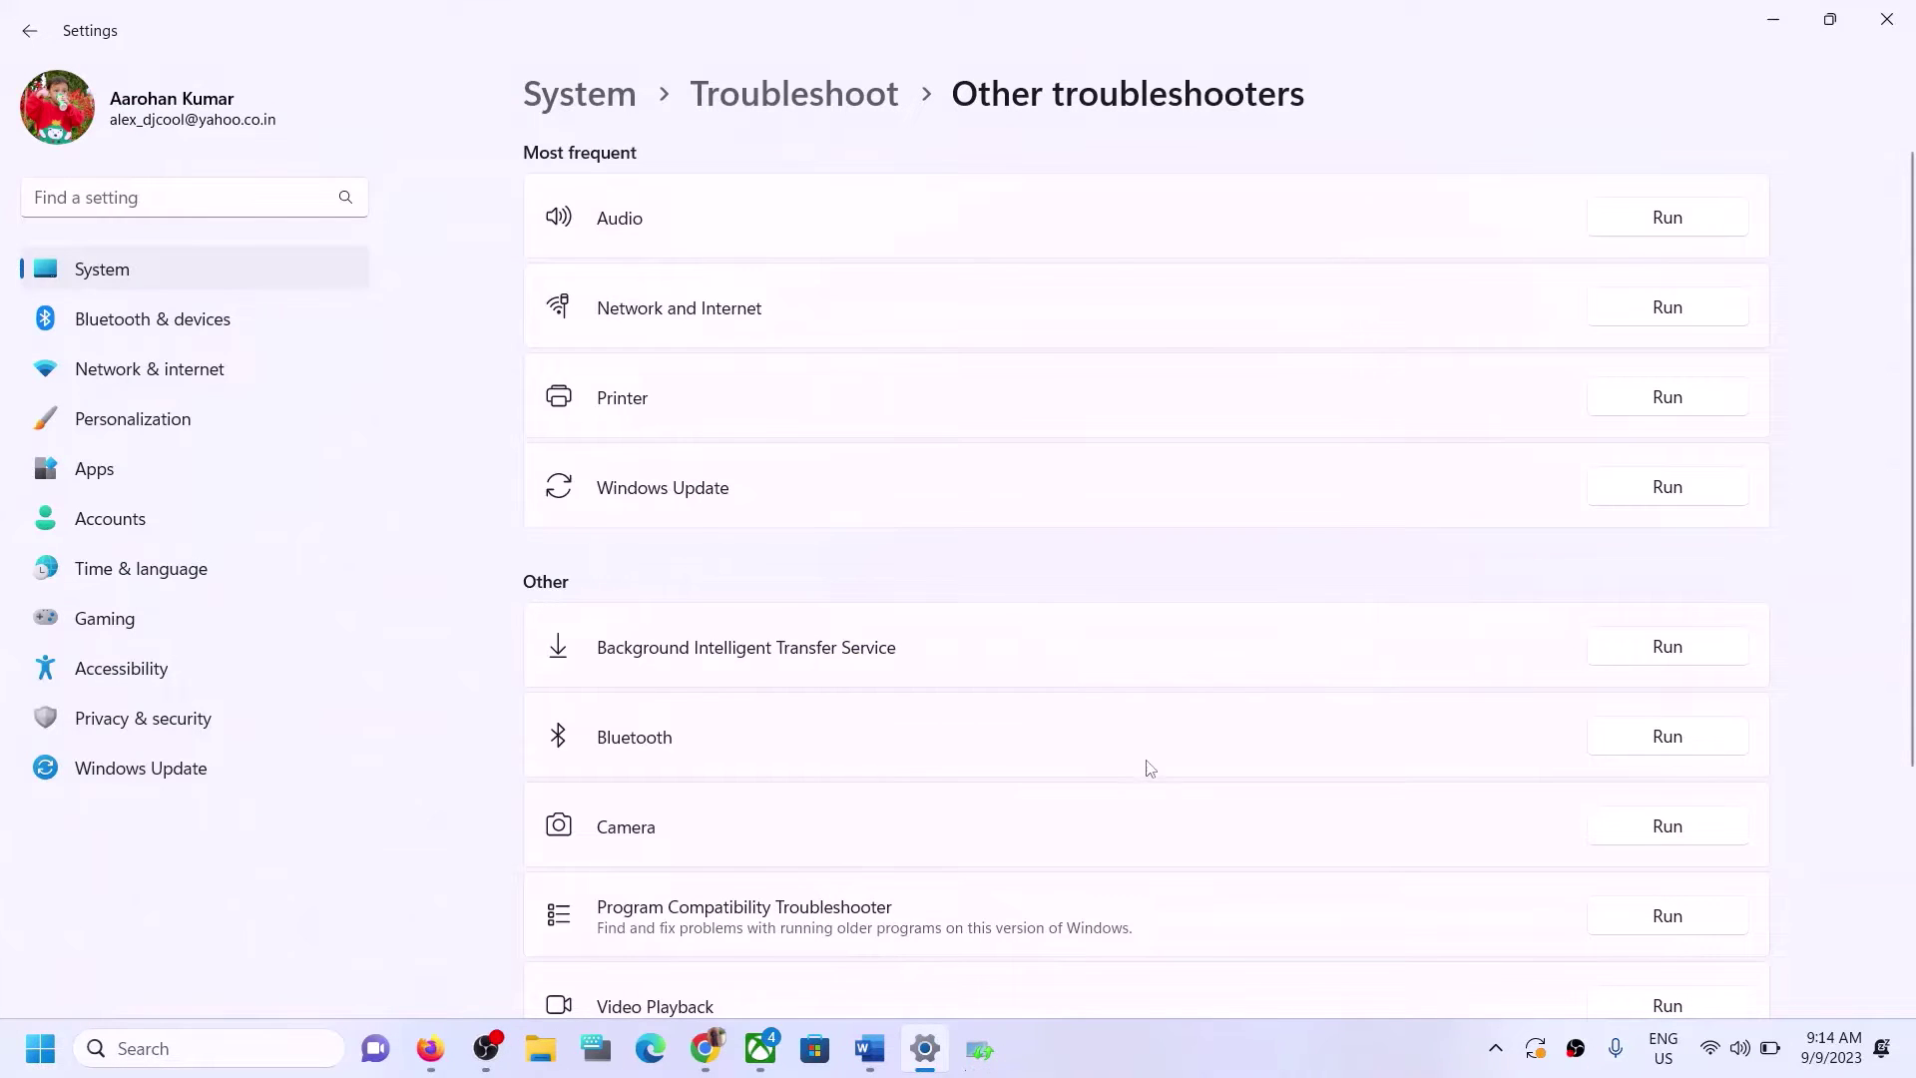
Step: Highlight the Step 2 restart-services note in the Word guide and search for 'services'
{"action": "left_click", "coordinate": [869, 1047]}
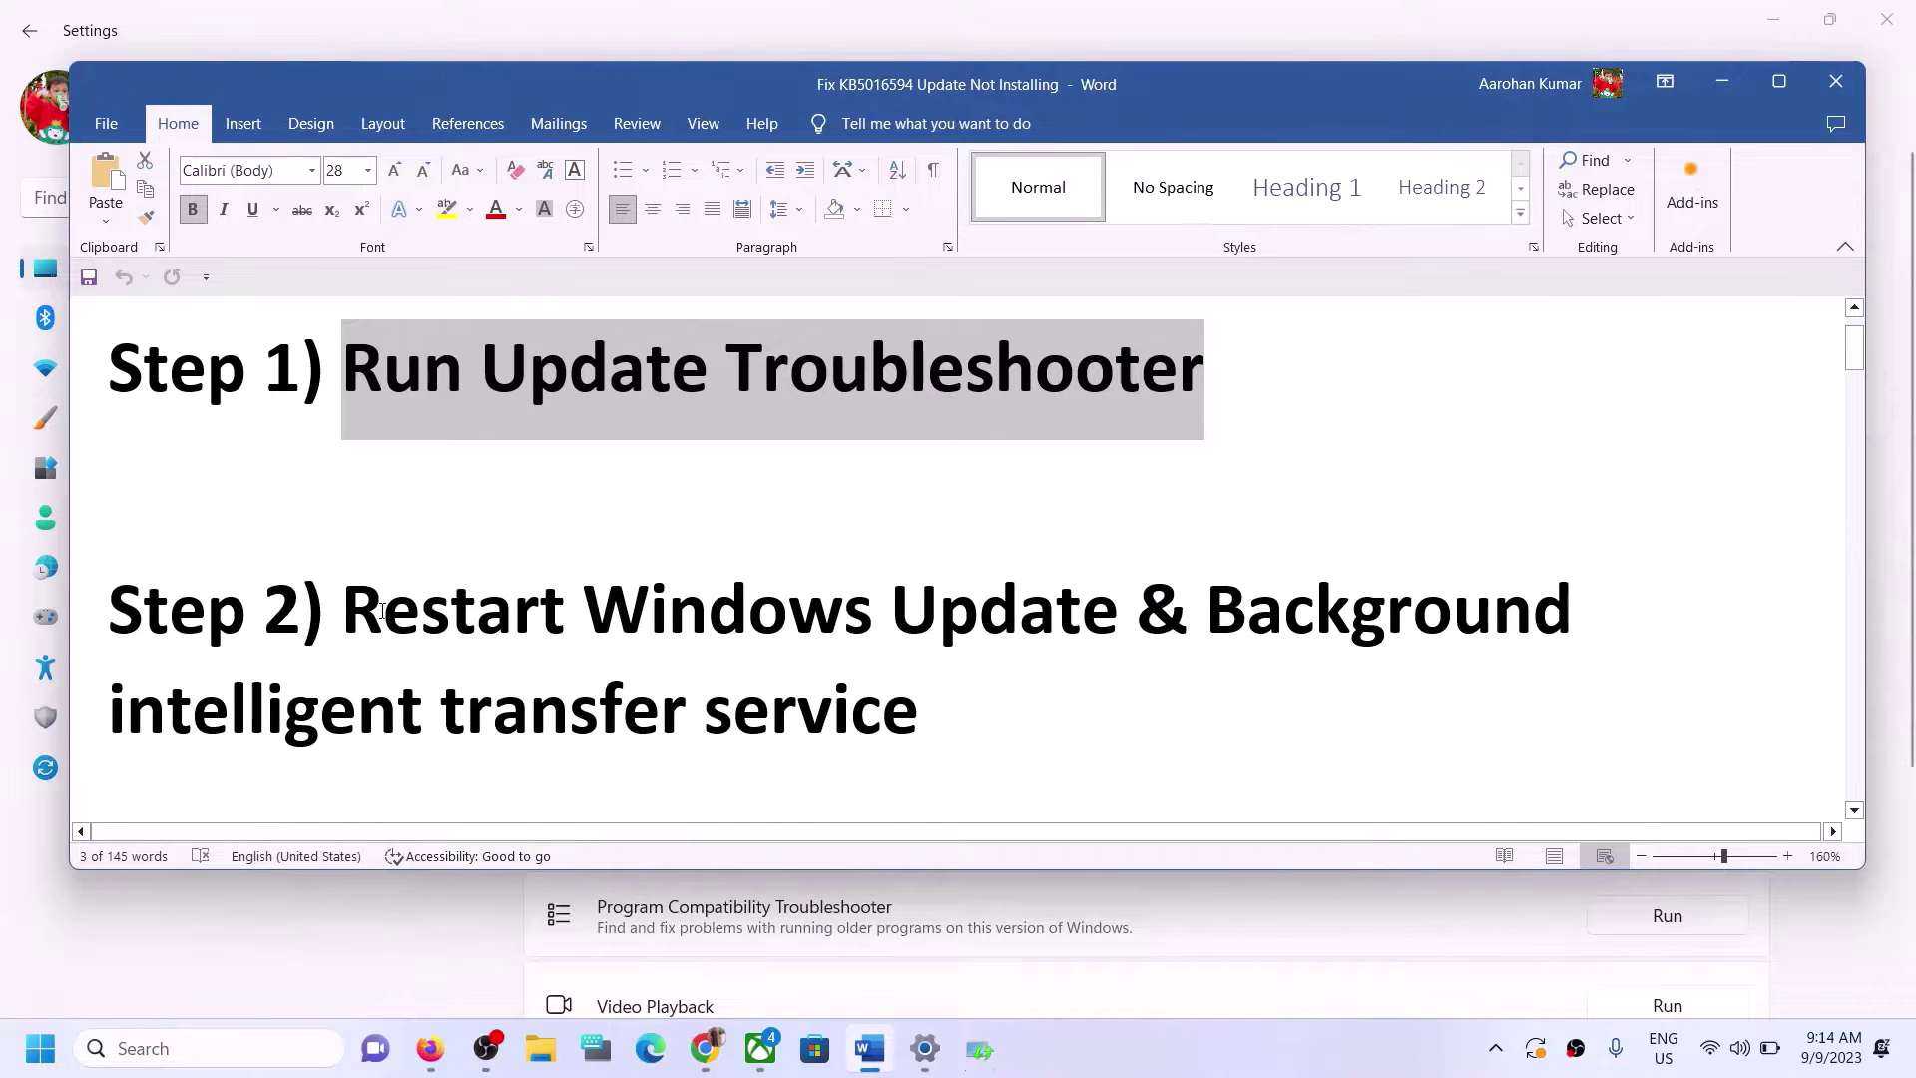
{"action": "left_click_drag", "start_coordinate": [381, 611], "coordinate": [918, 708]}
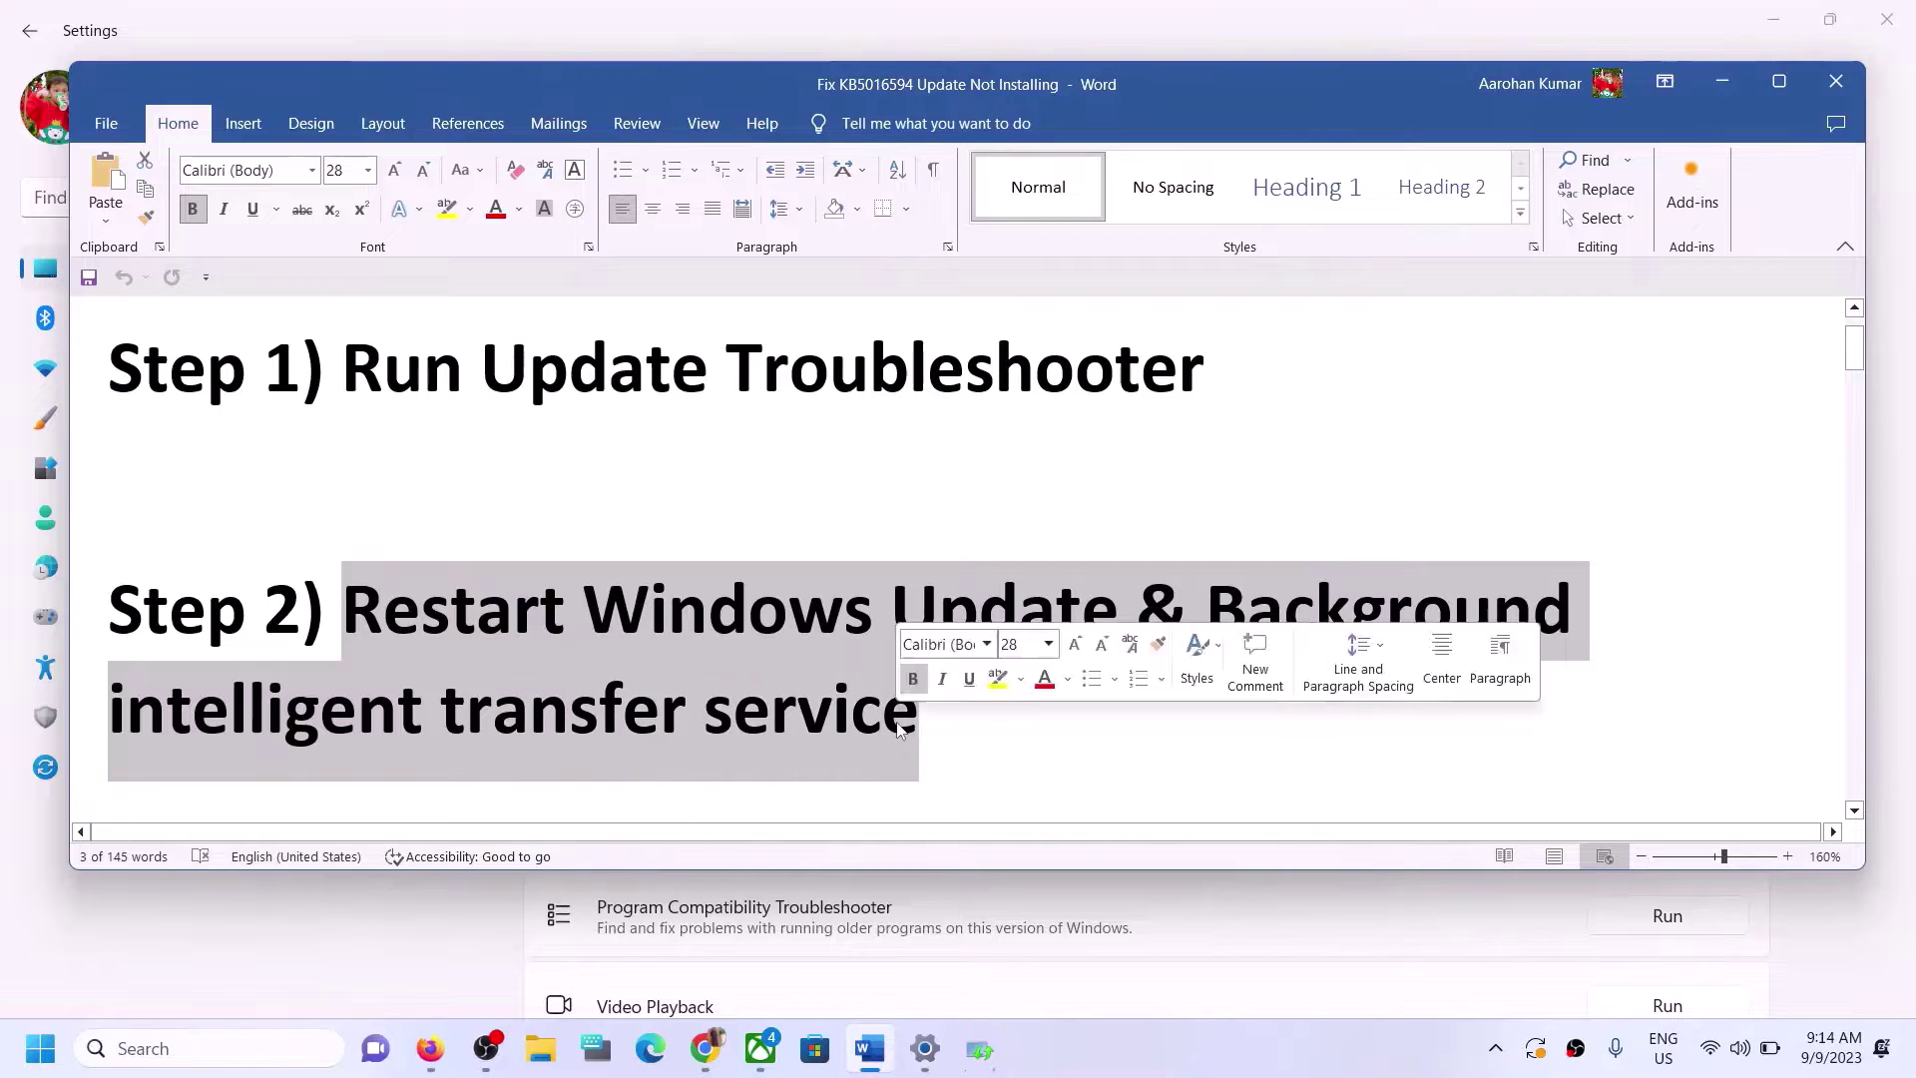
{"action": "left_click", "coordinate": [315, 1068]}
{"action": "type", "text": "ervic"}
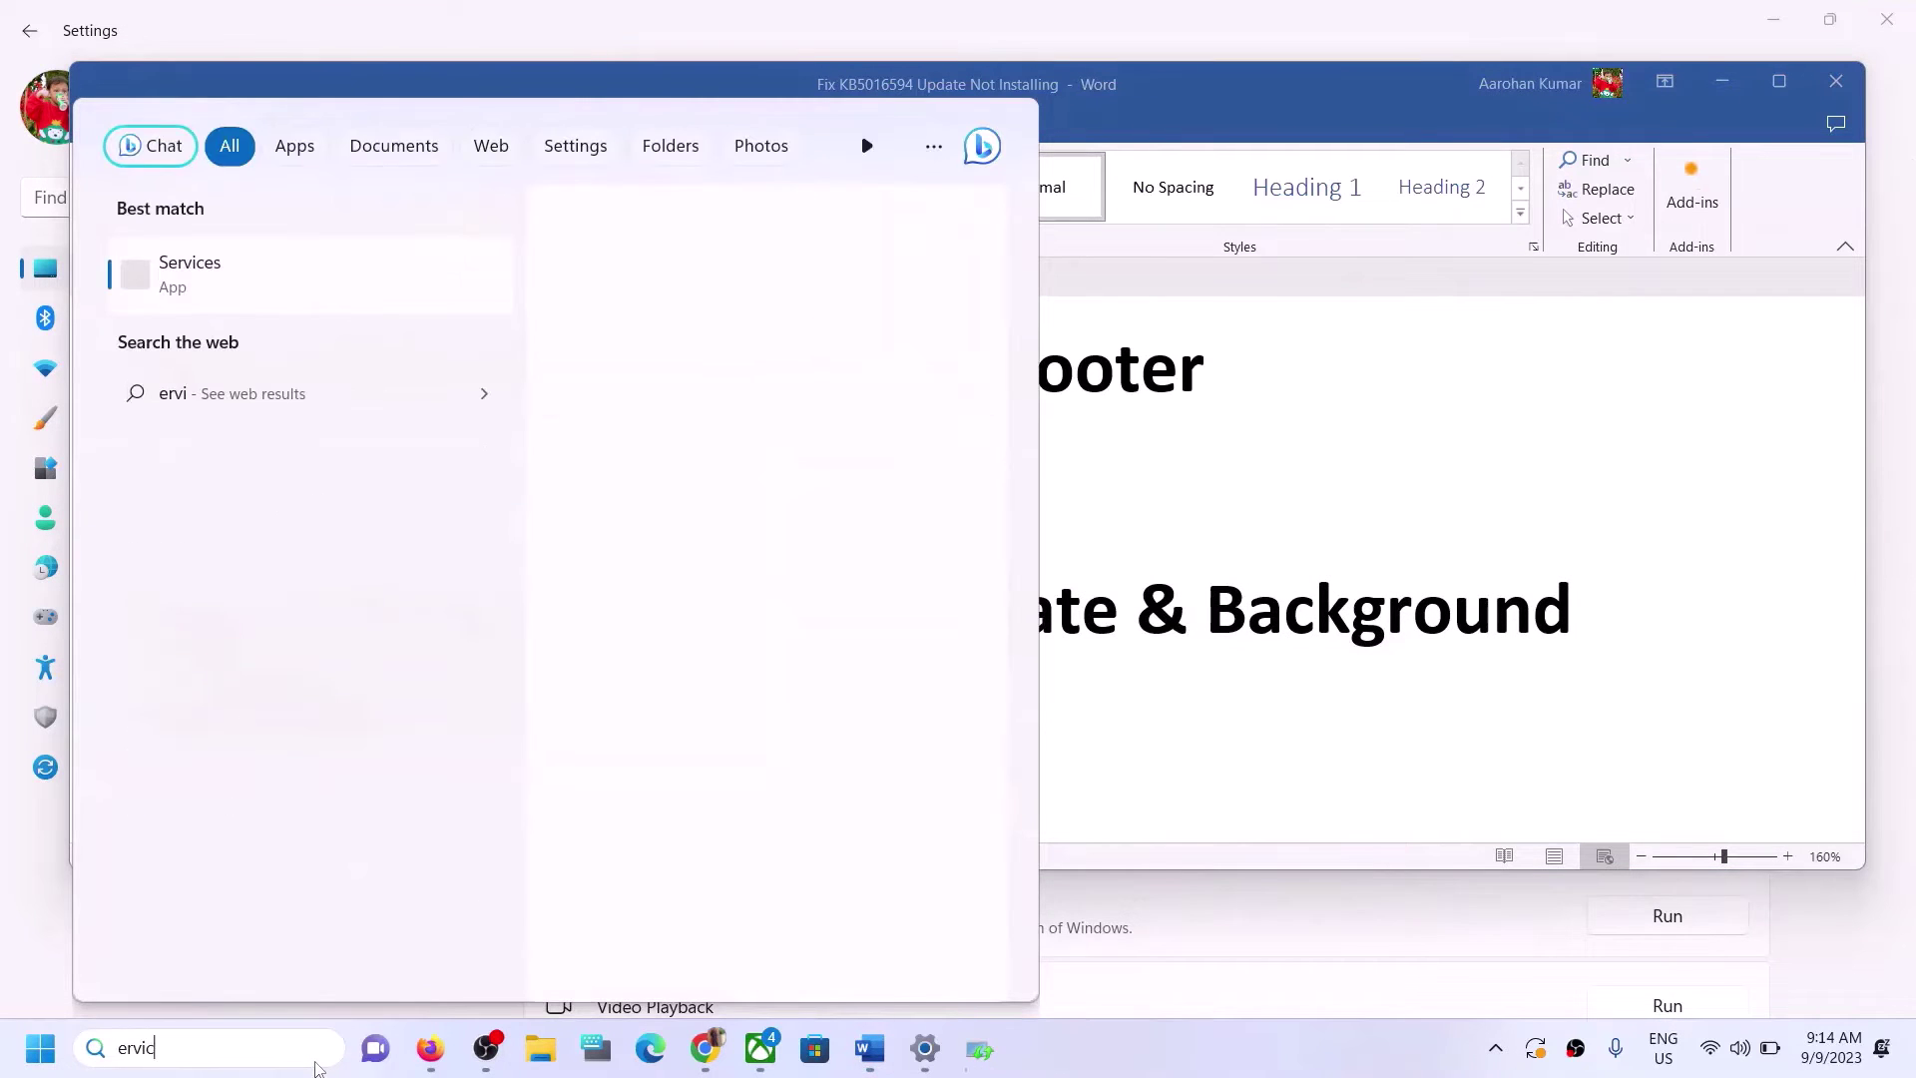
{"action": "type", "text": "es"}
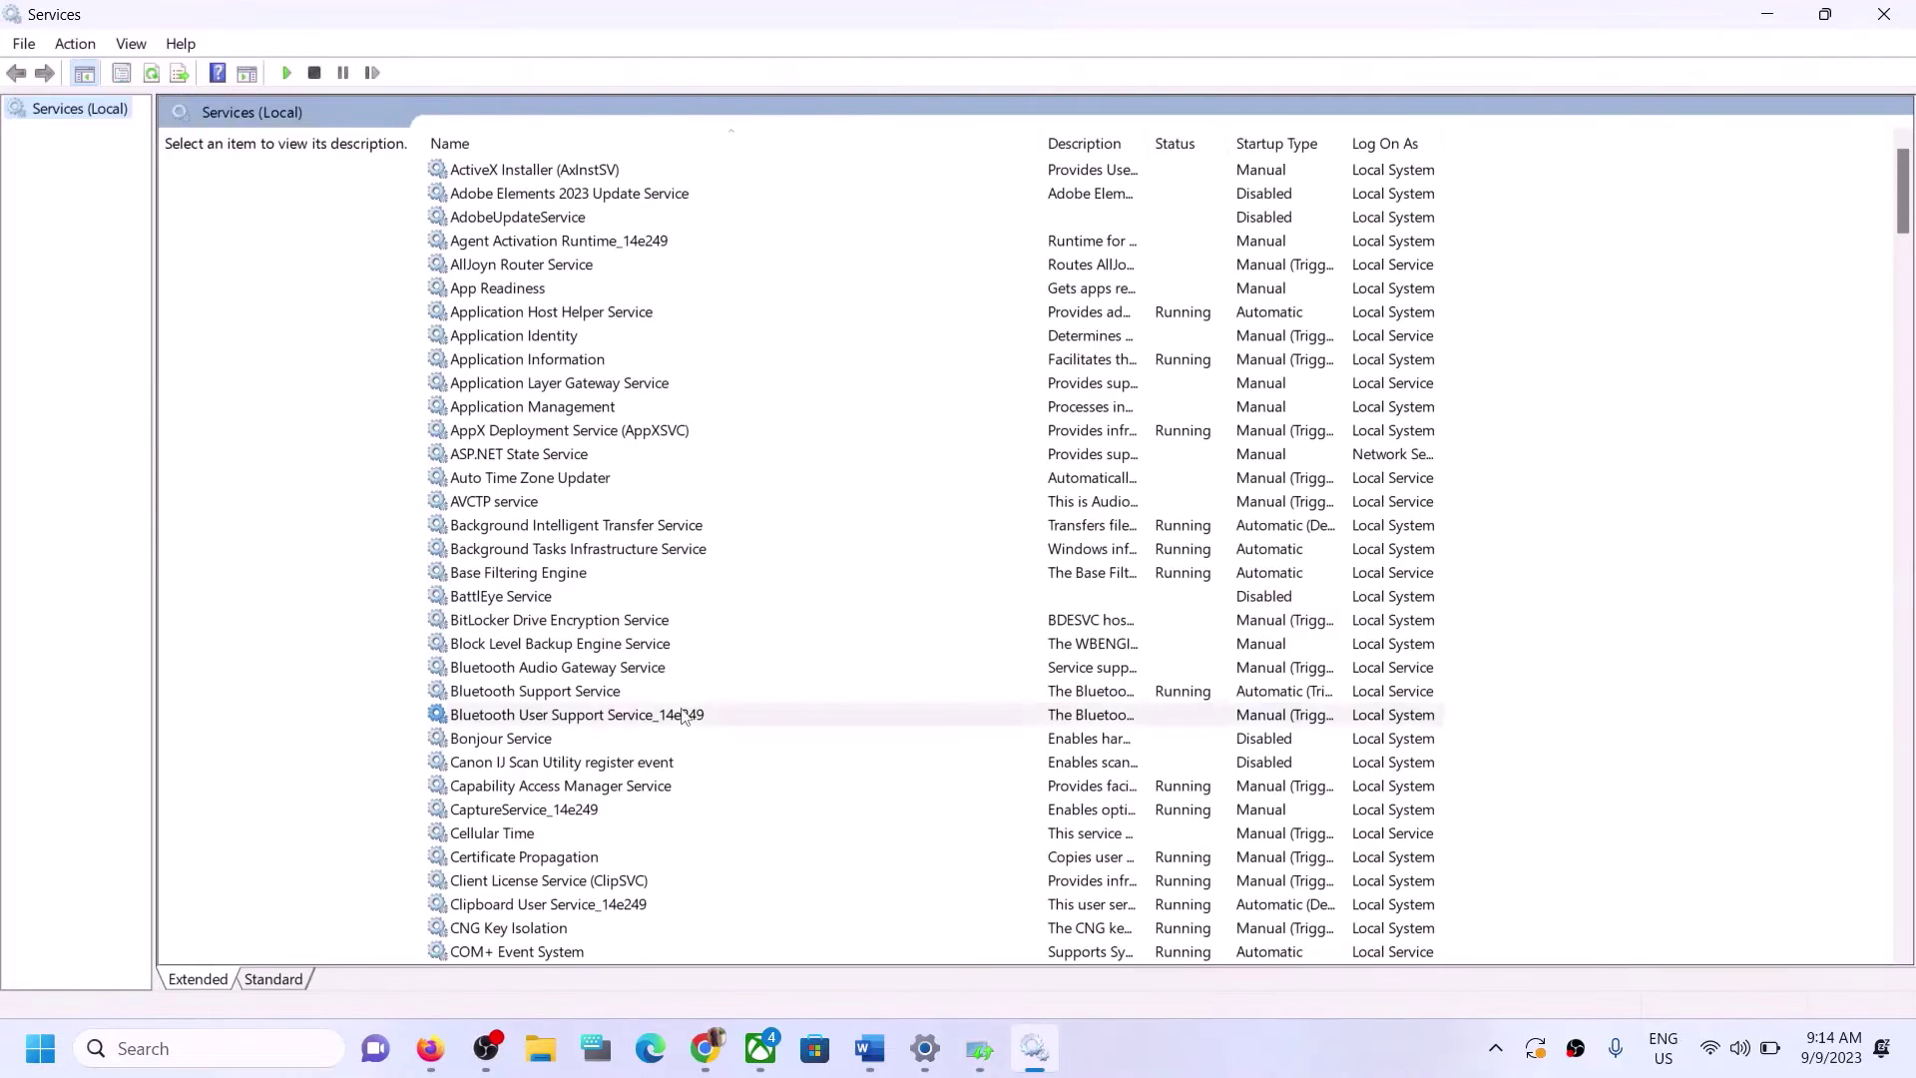
Step: Keep the Windows Update service's startup type Automatic, apply it, and restart the service
{"action": "left_click", "coordinate": [682, 714]}
{"action": "key", "text": "w"}
{"action": "scroll", "coordinate": [669, 778], "scroll_direction": "down", "scroll_amount": 8}
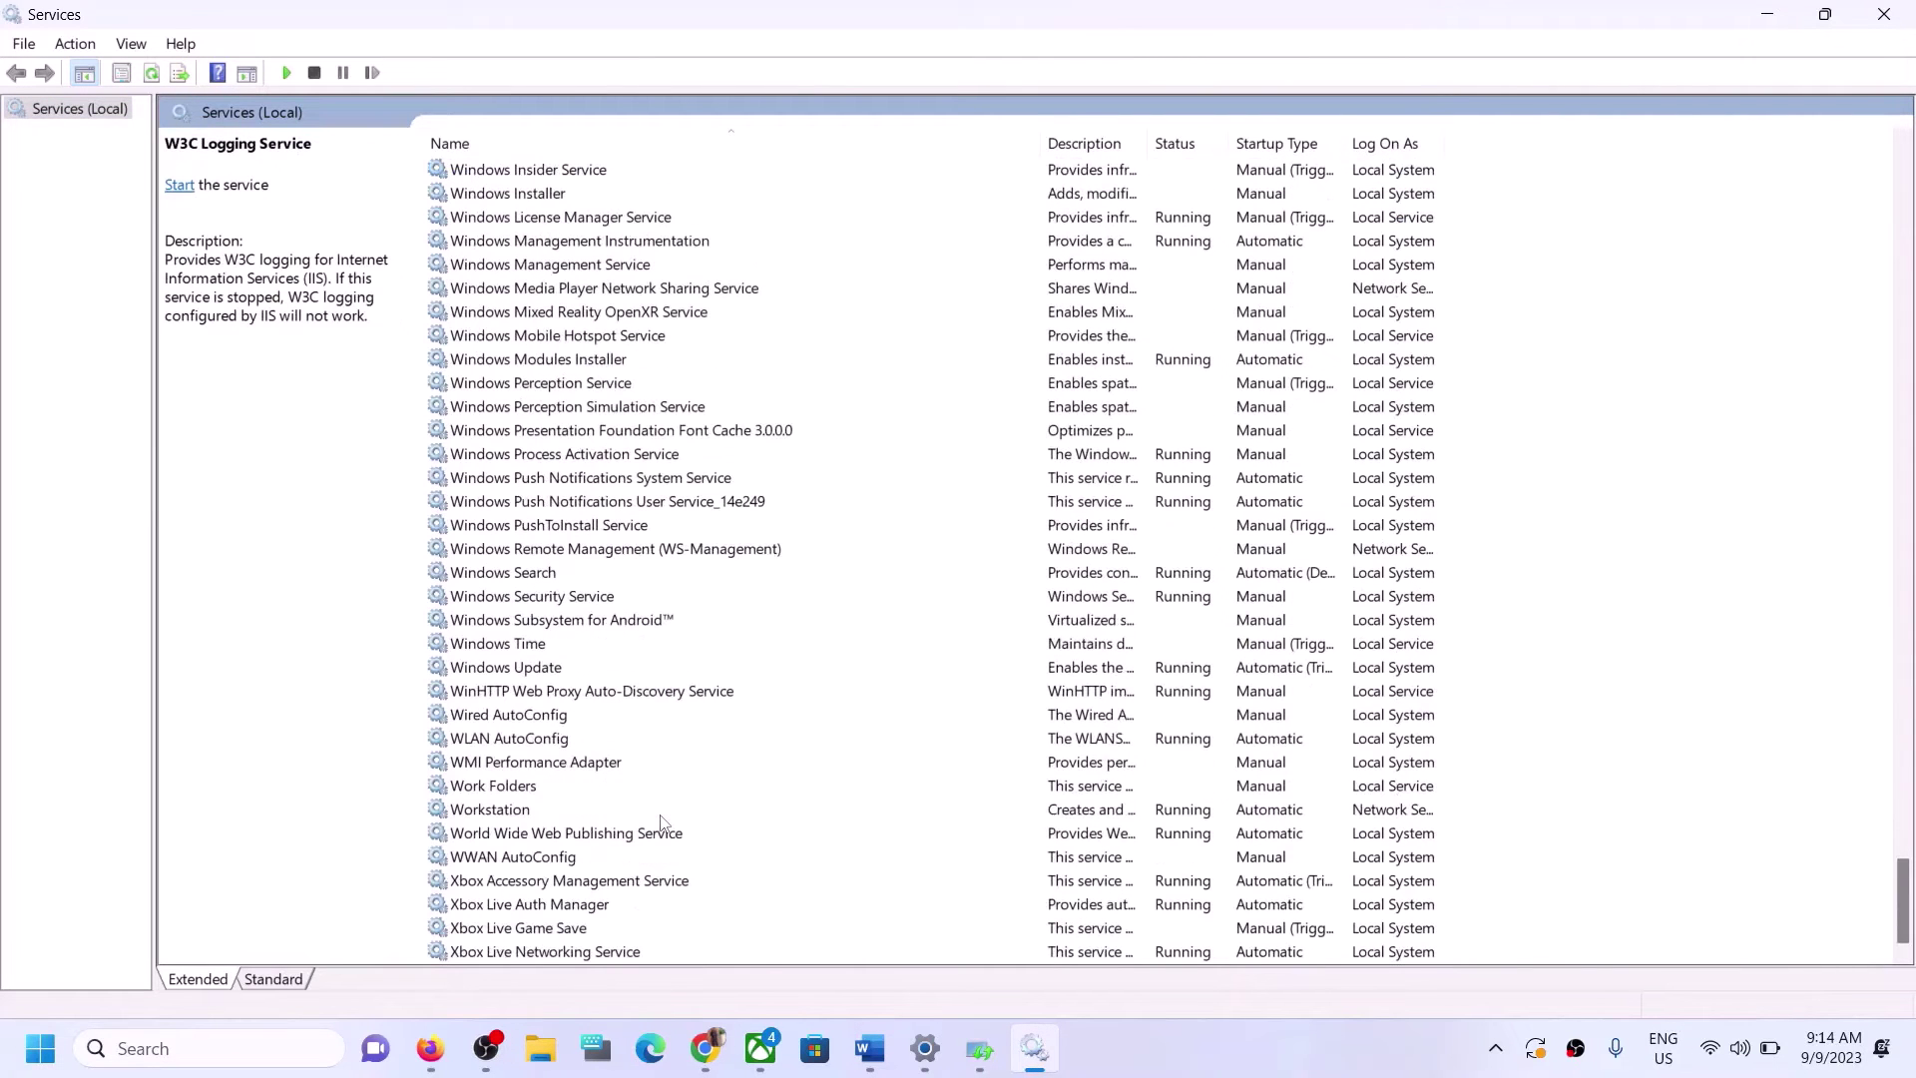
{"action": "left_click", "coordinate": [524, 671]}
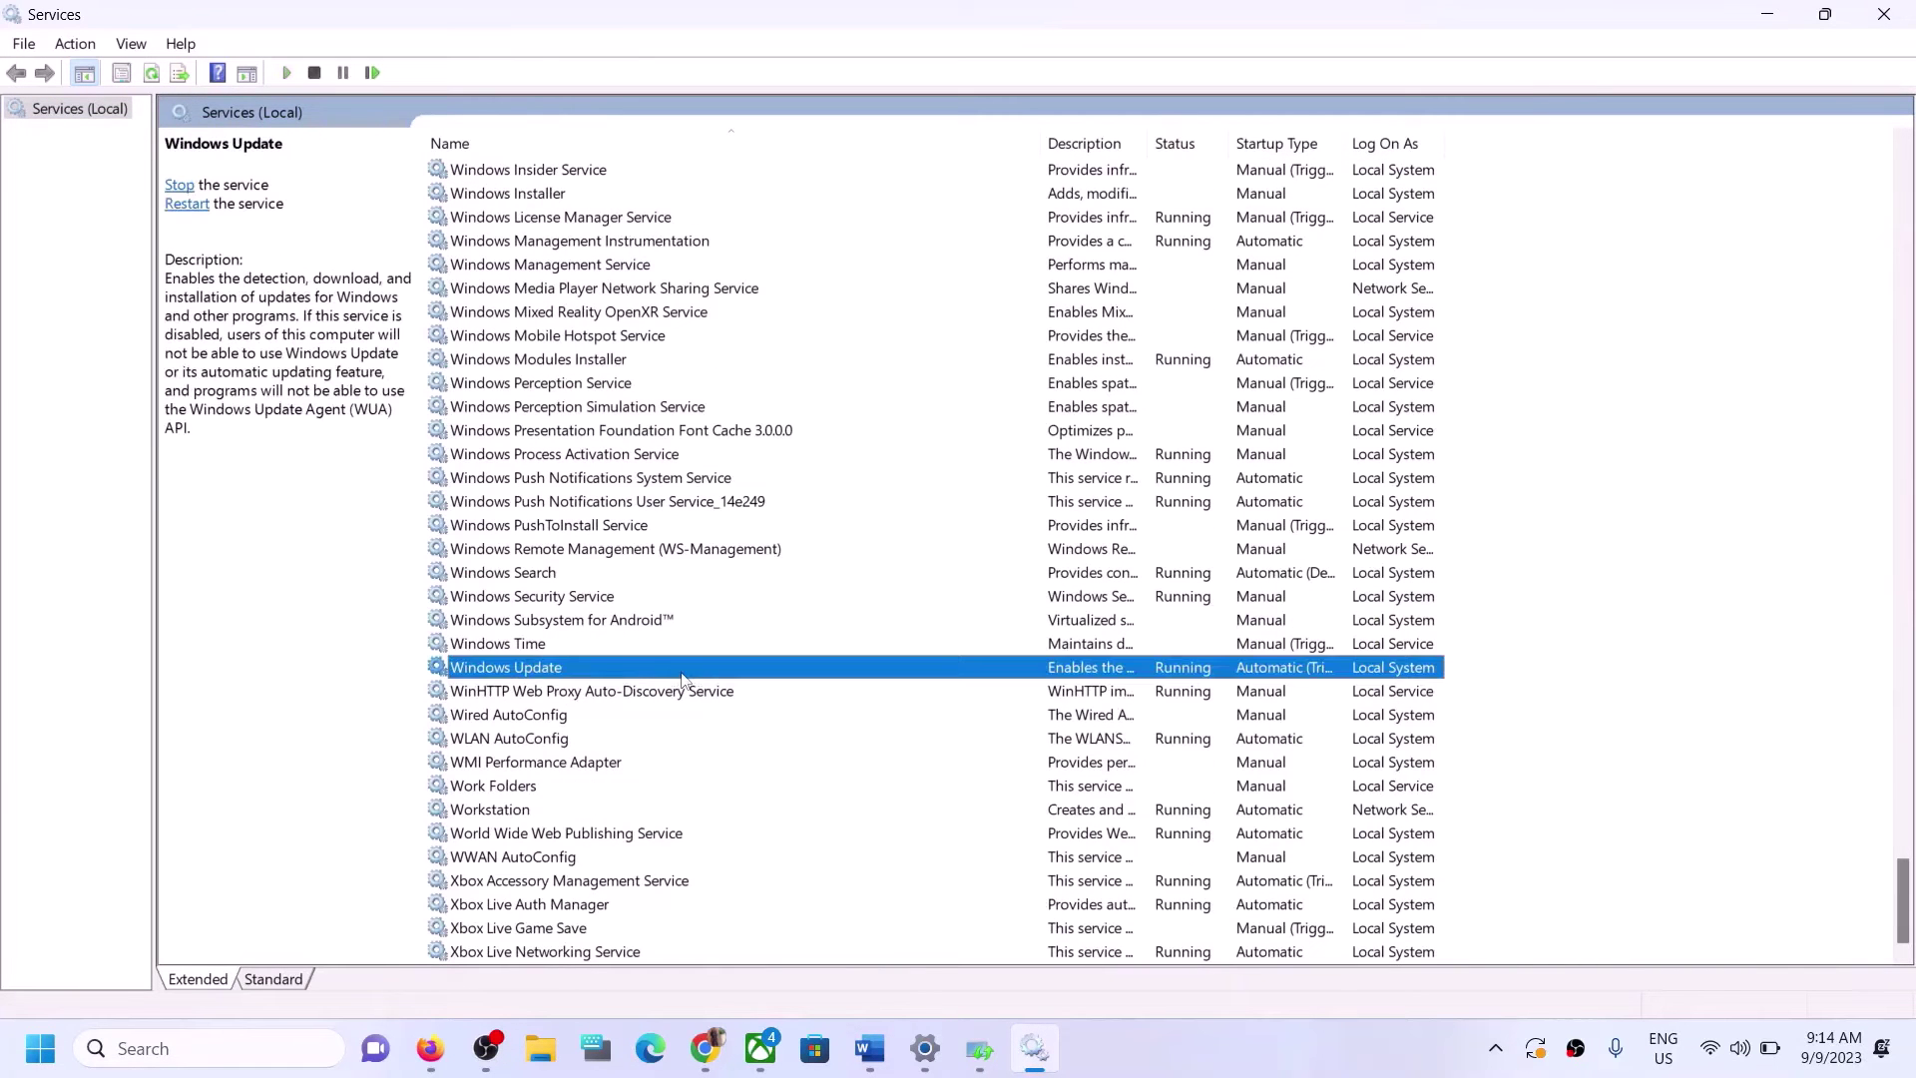
{"action": "double_click", "coordinate": [609, 677]}
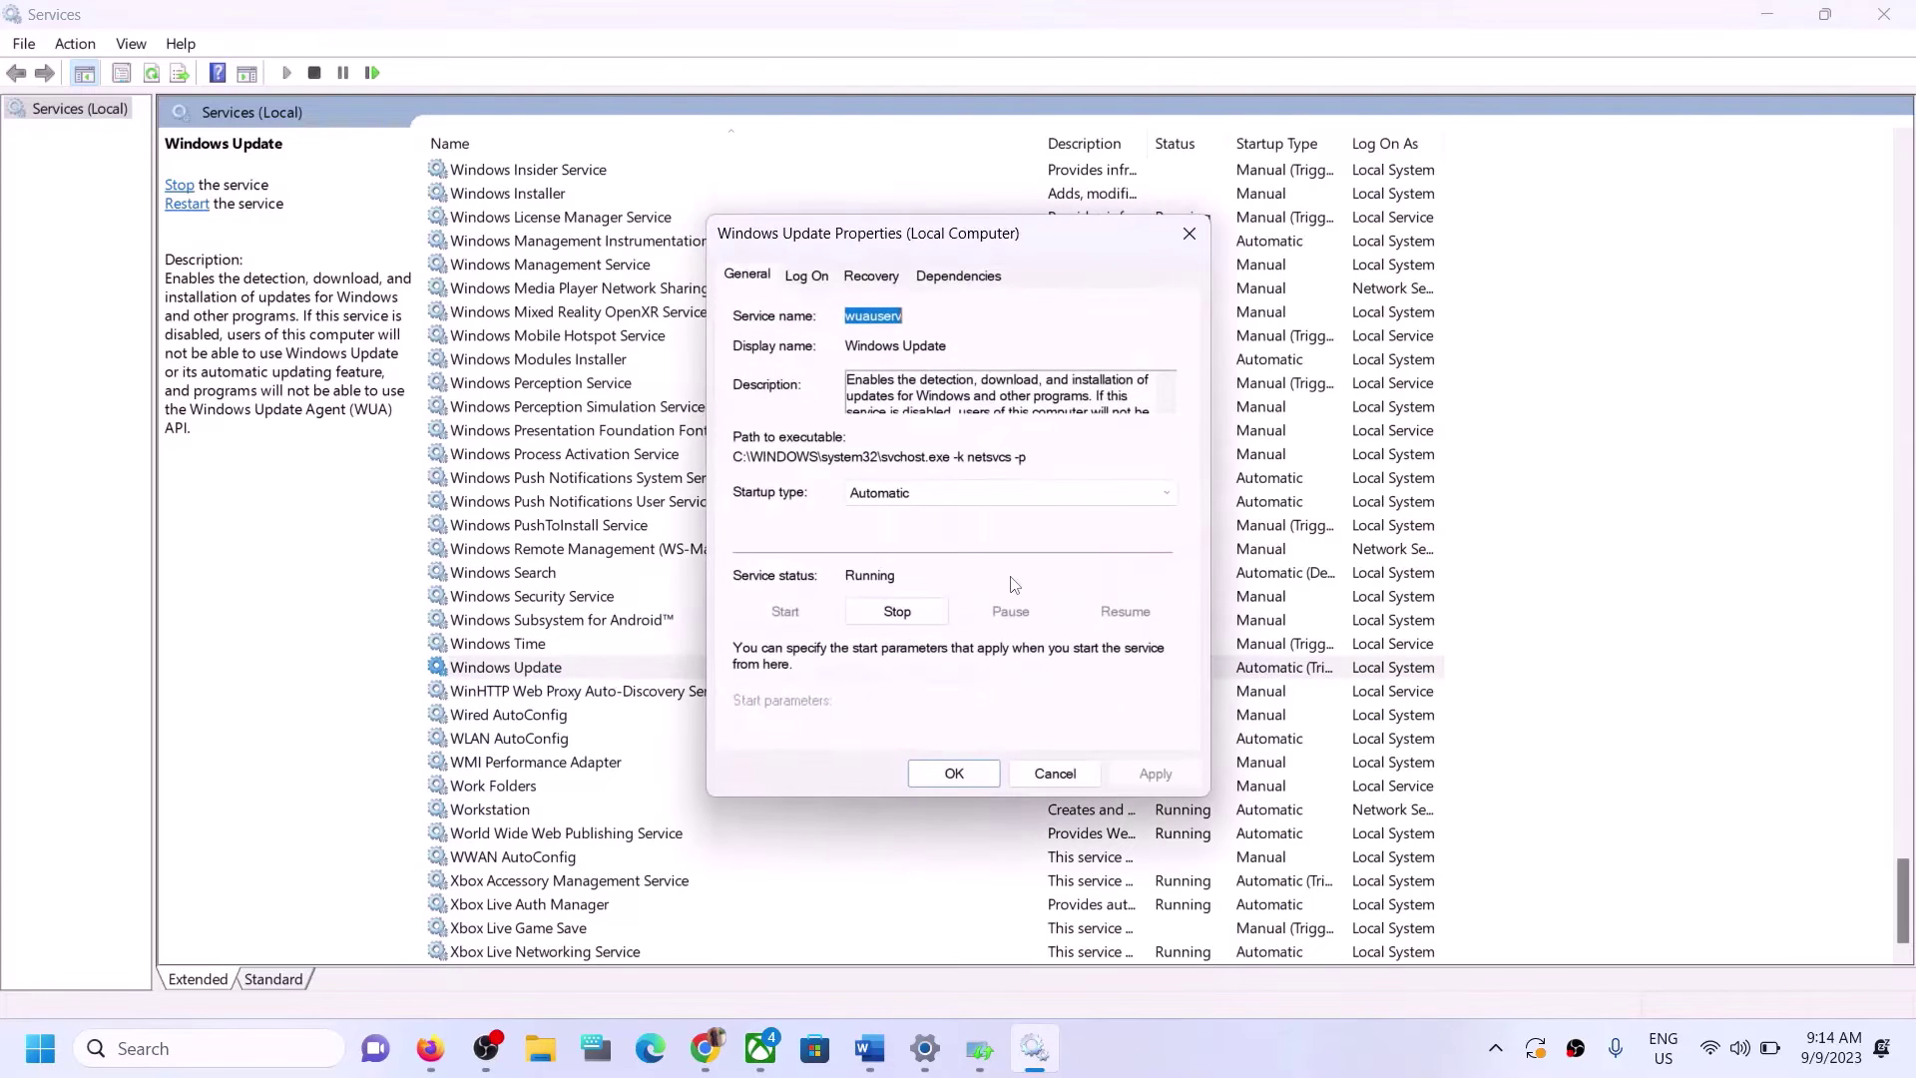
{"action": "left_click", "coordinate": [898, 493]}
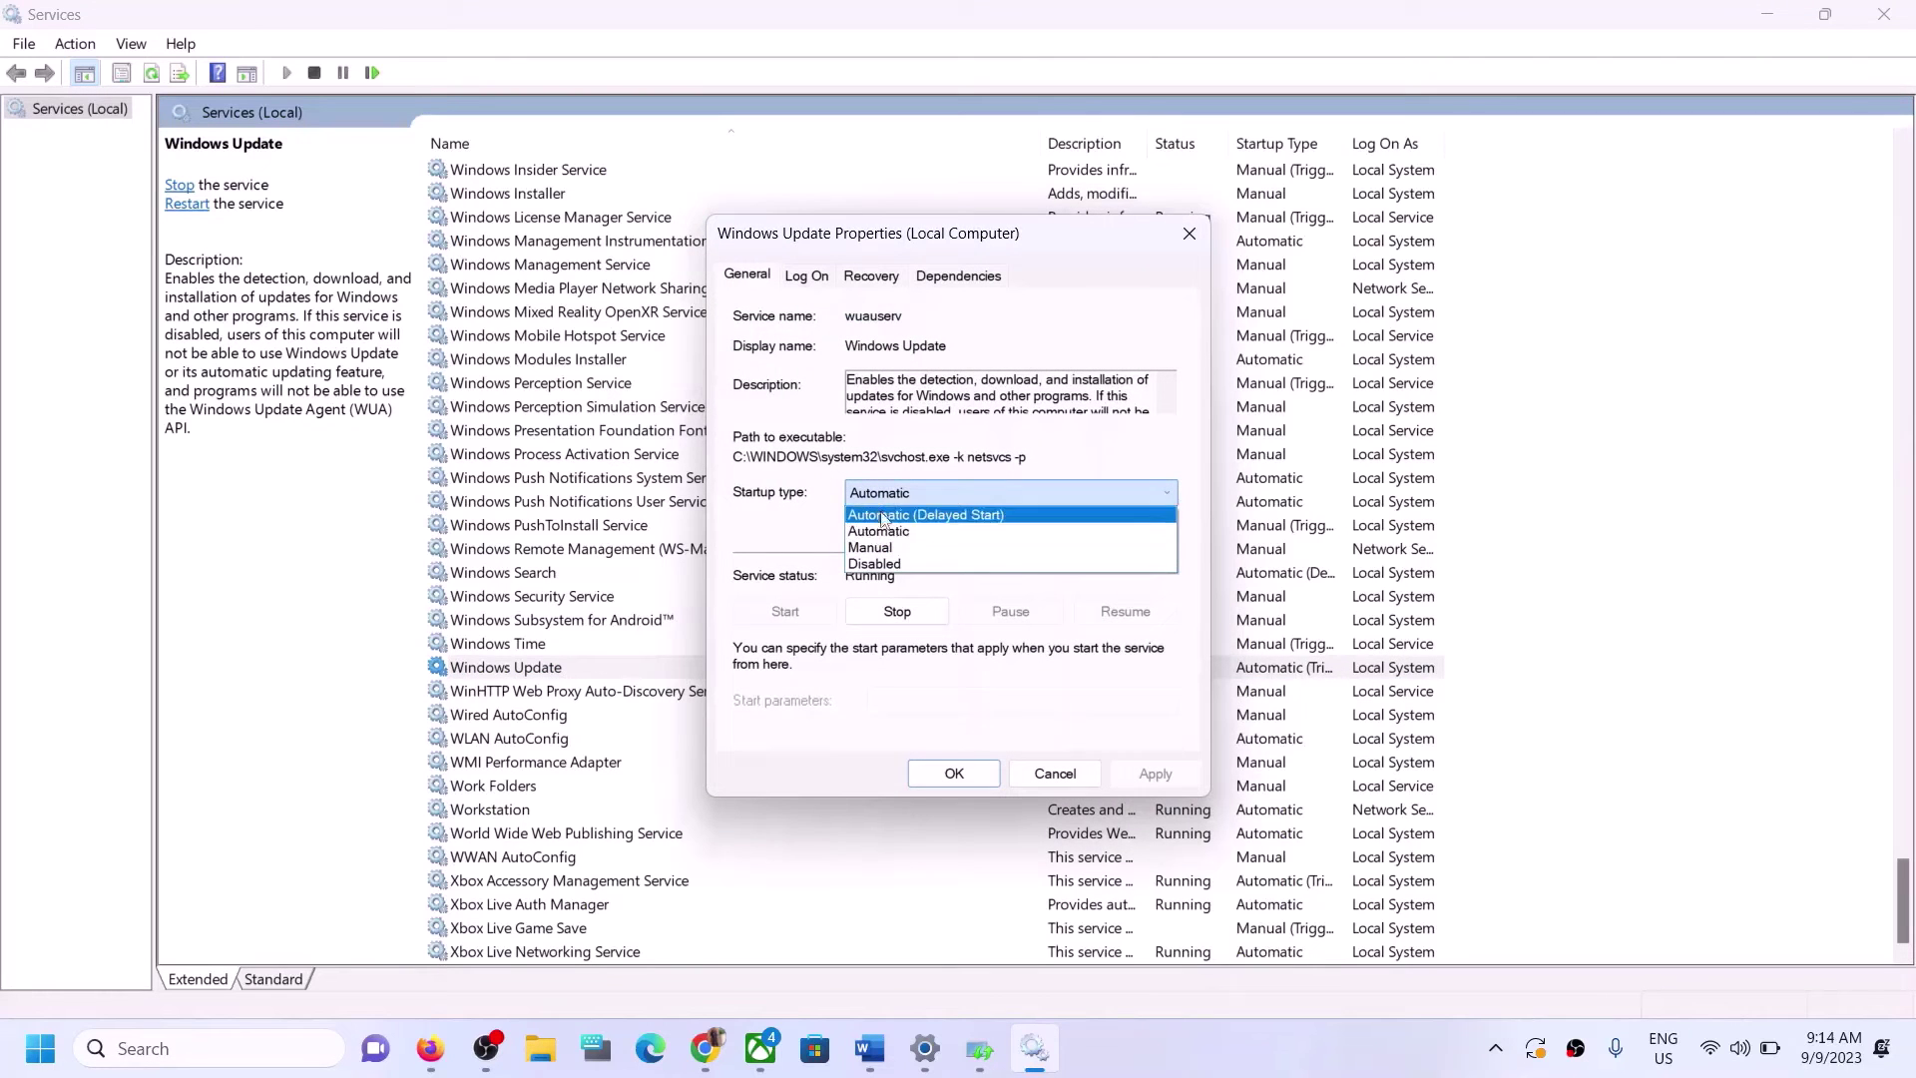
{"action": "left_click", "coordinate": [883, 531]}
{"action": "left_click", "coordinate": [1155, 774]}
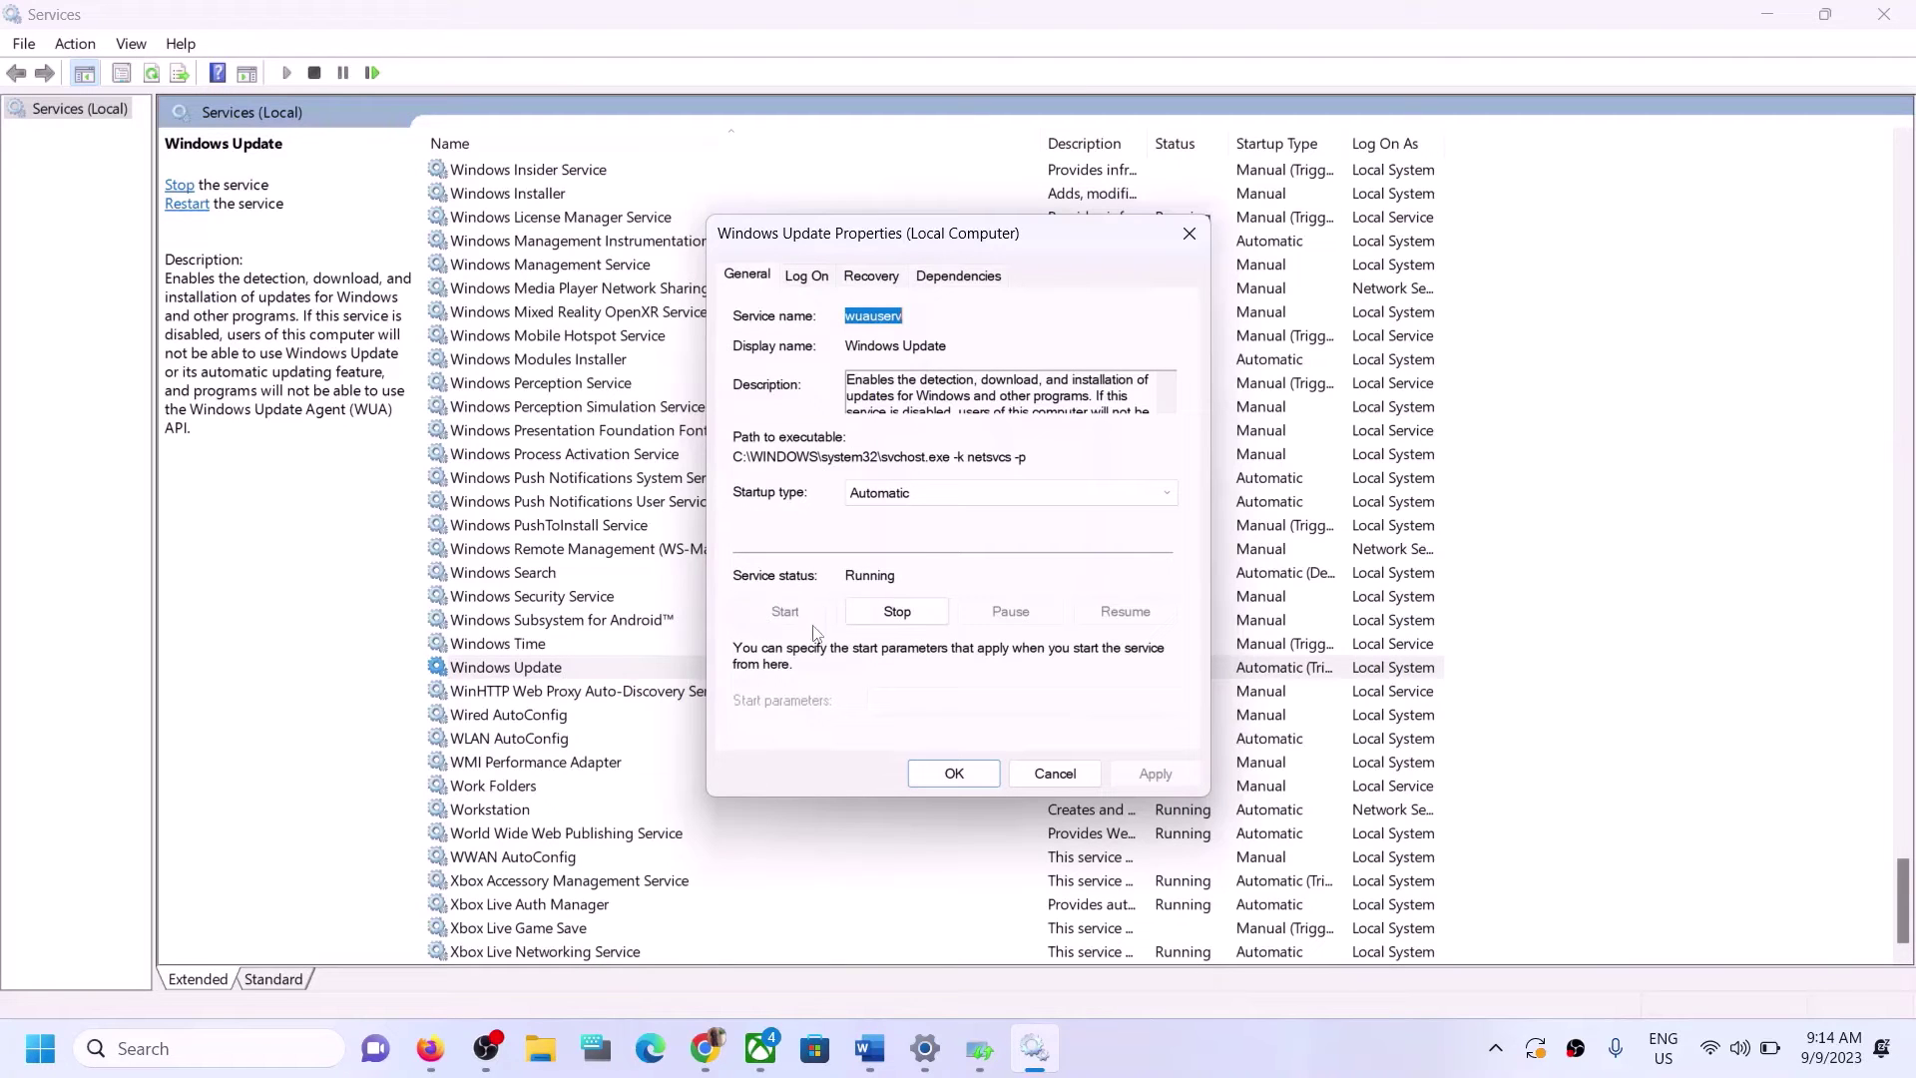
{"action": "left_click", "coordinate": [980, 778]}
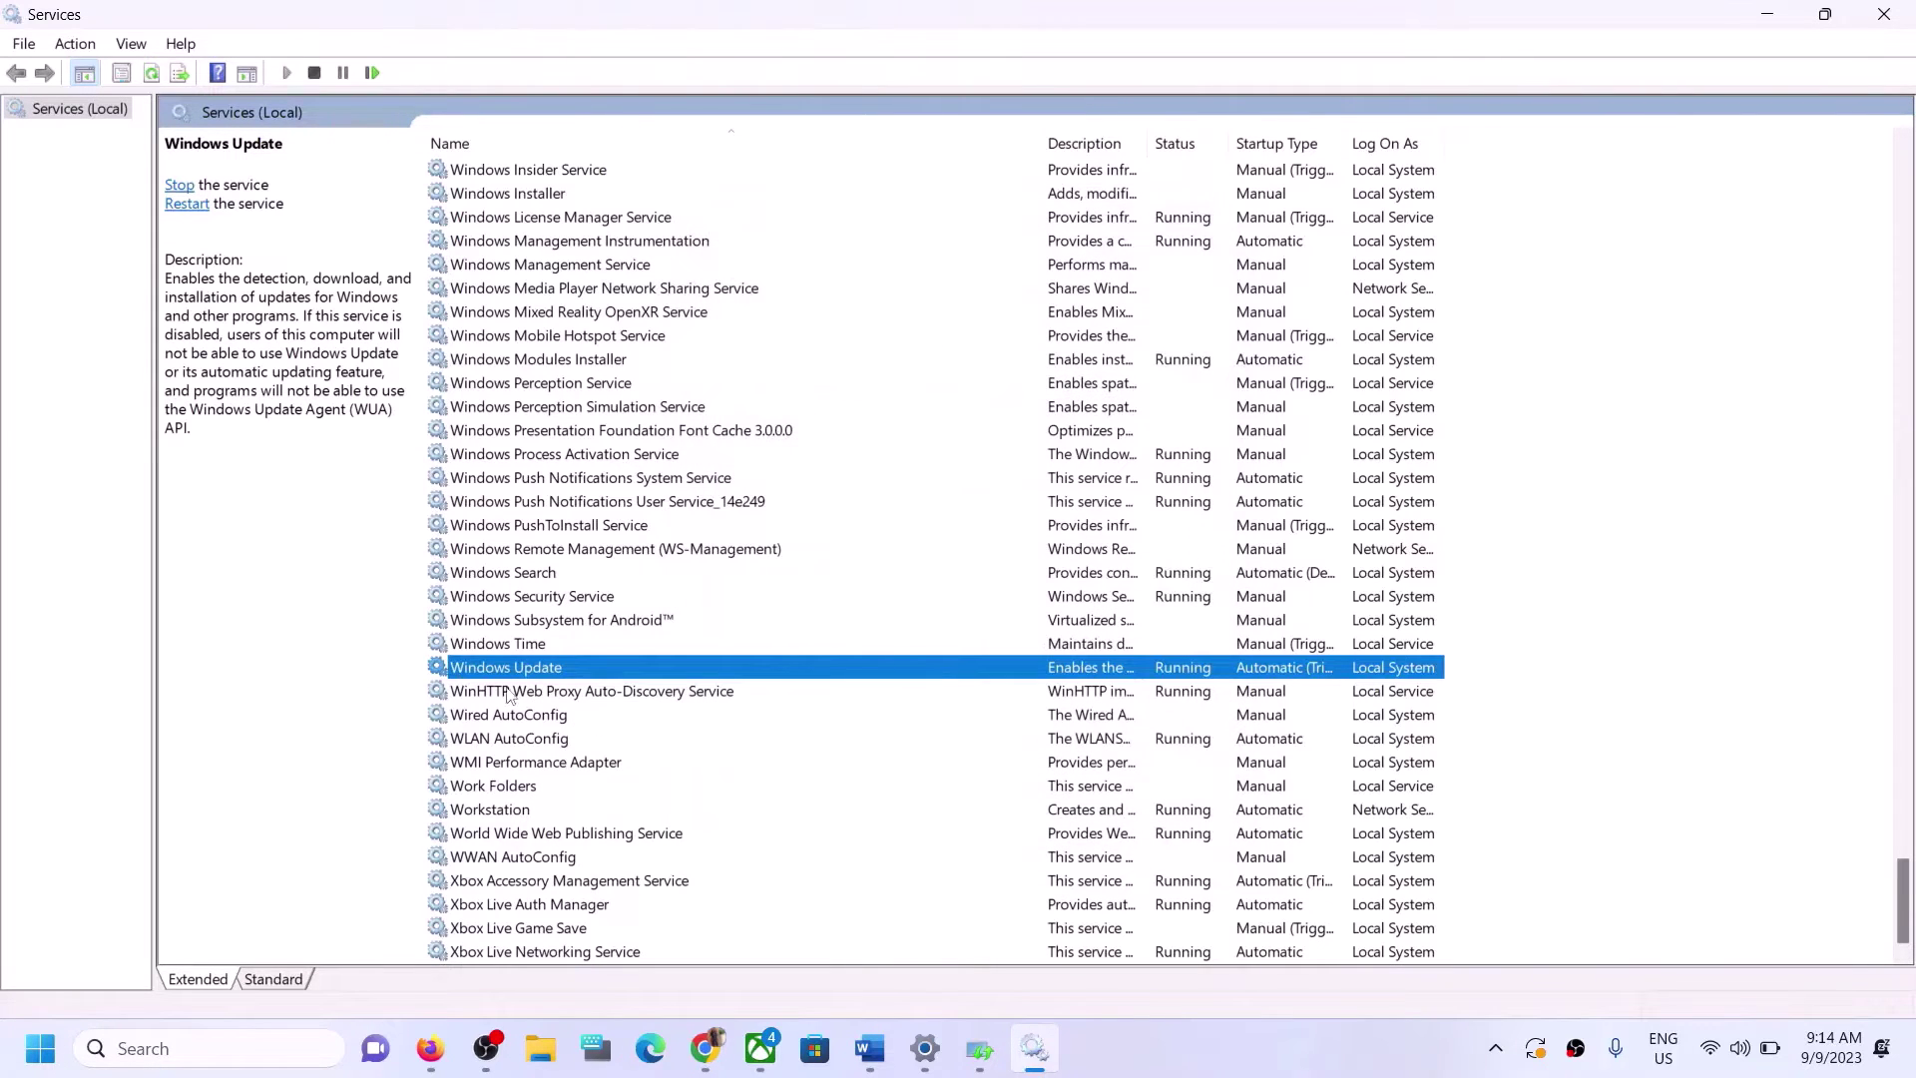
{"action": "right_click", "coordinate": [549, 667]}
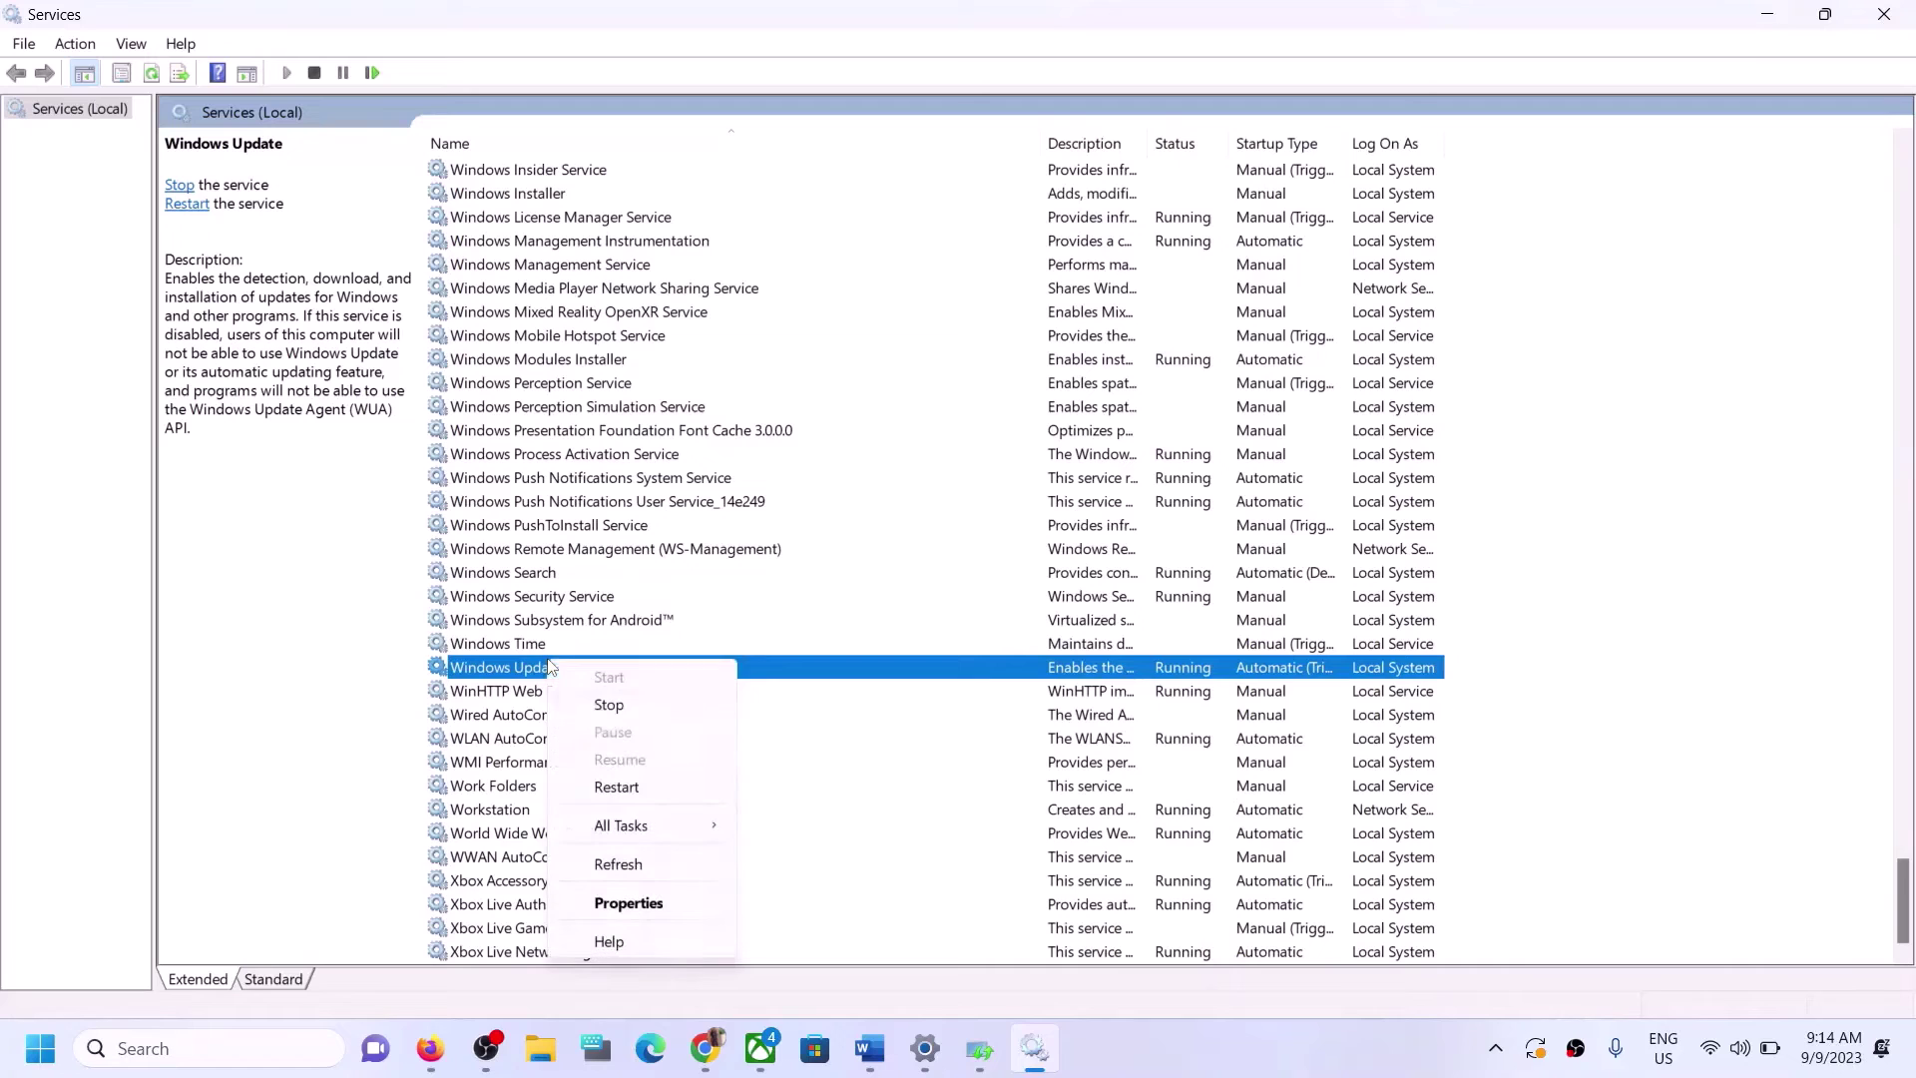
{"action": "left_click", "coordinate": [642, 794]}
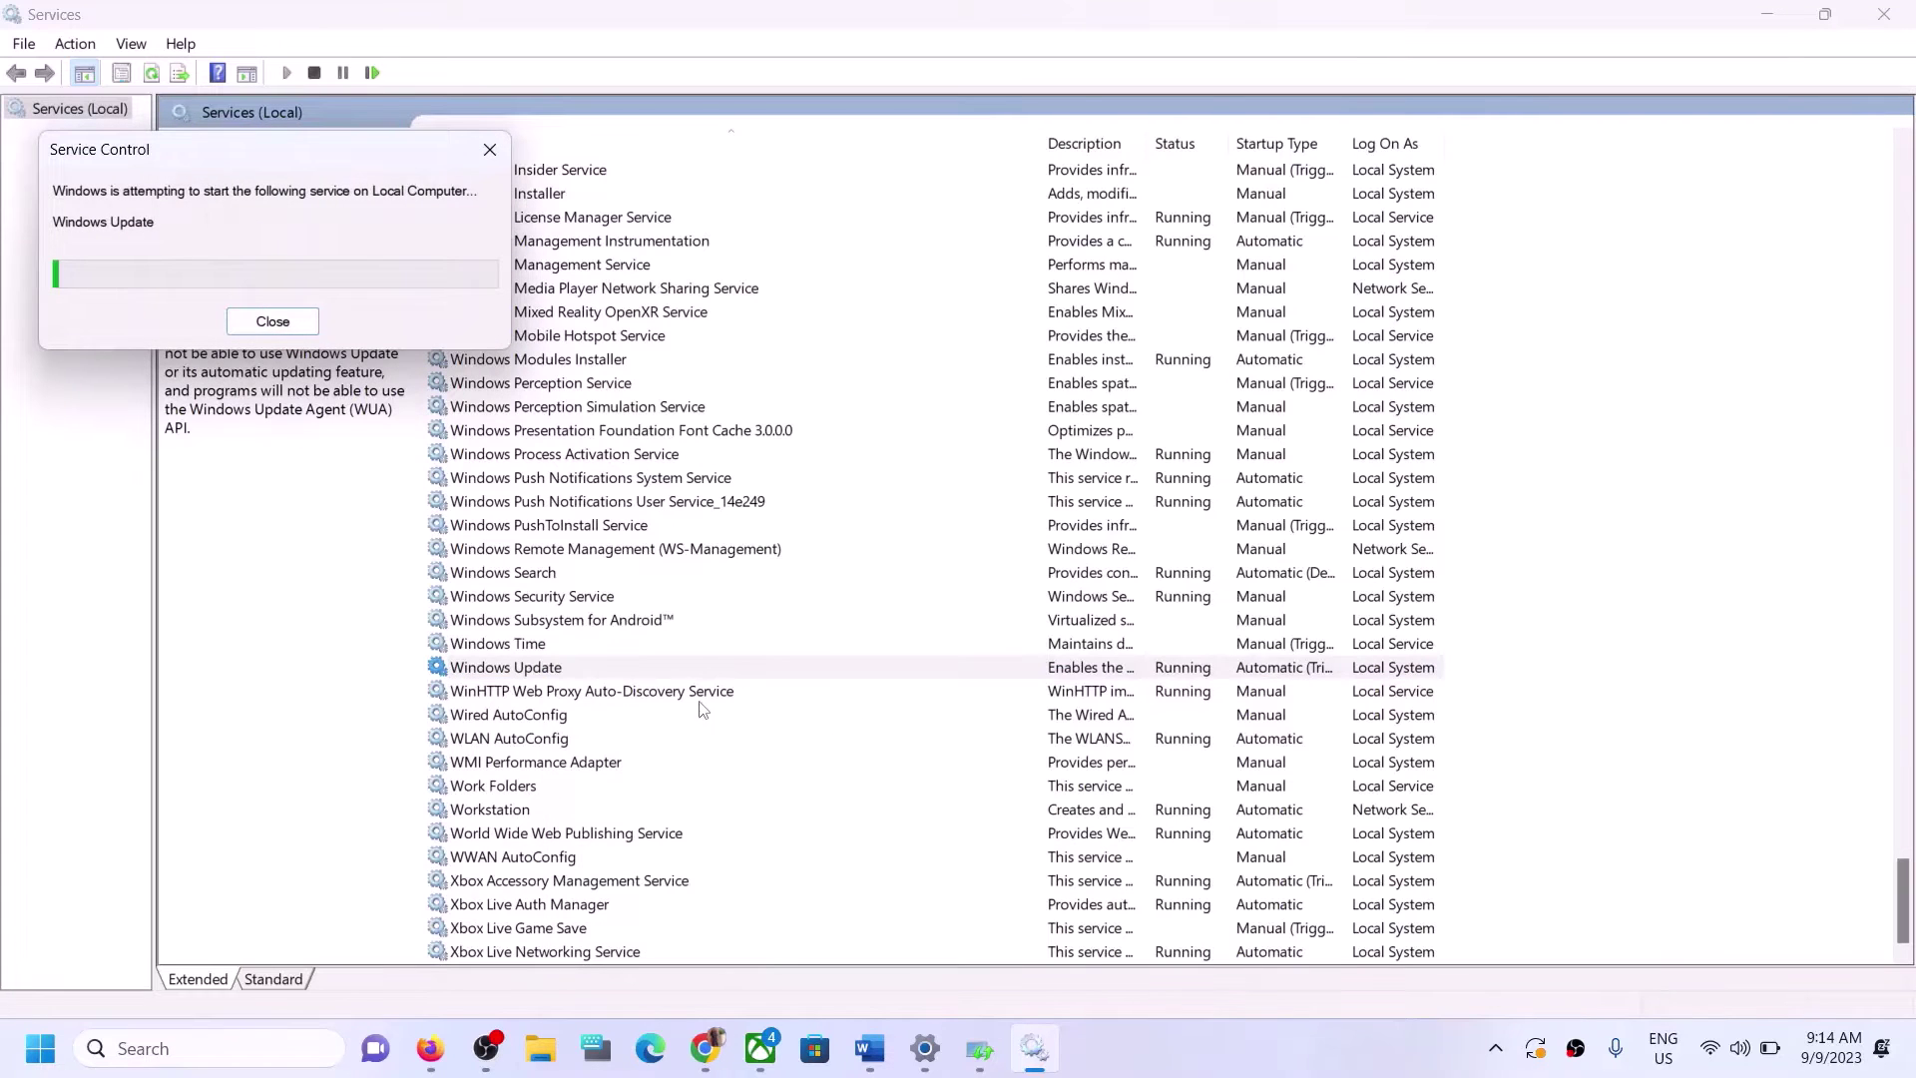
Step: Set the Background Intelligent Transfer Service to Automatic startup and restart it
{"action": "left_click", "coordinate": [611, 555]}
{"action": "key", "text": "b"}
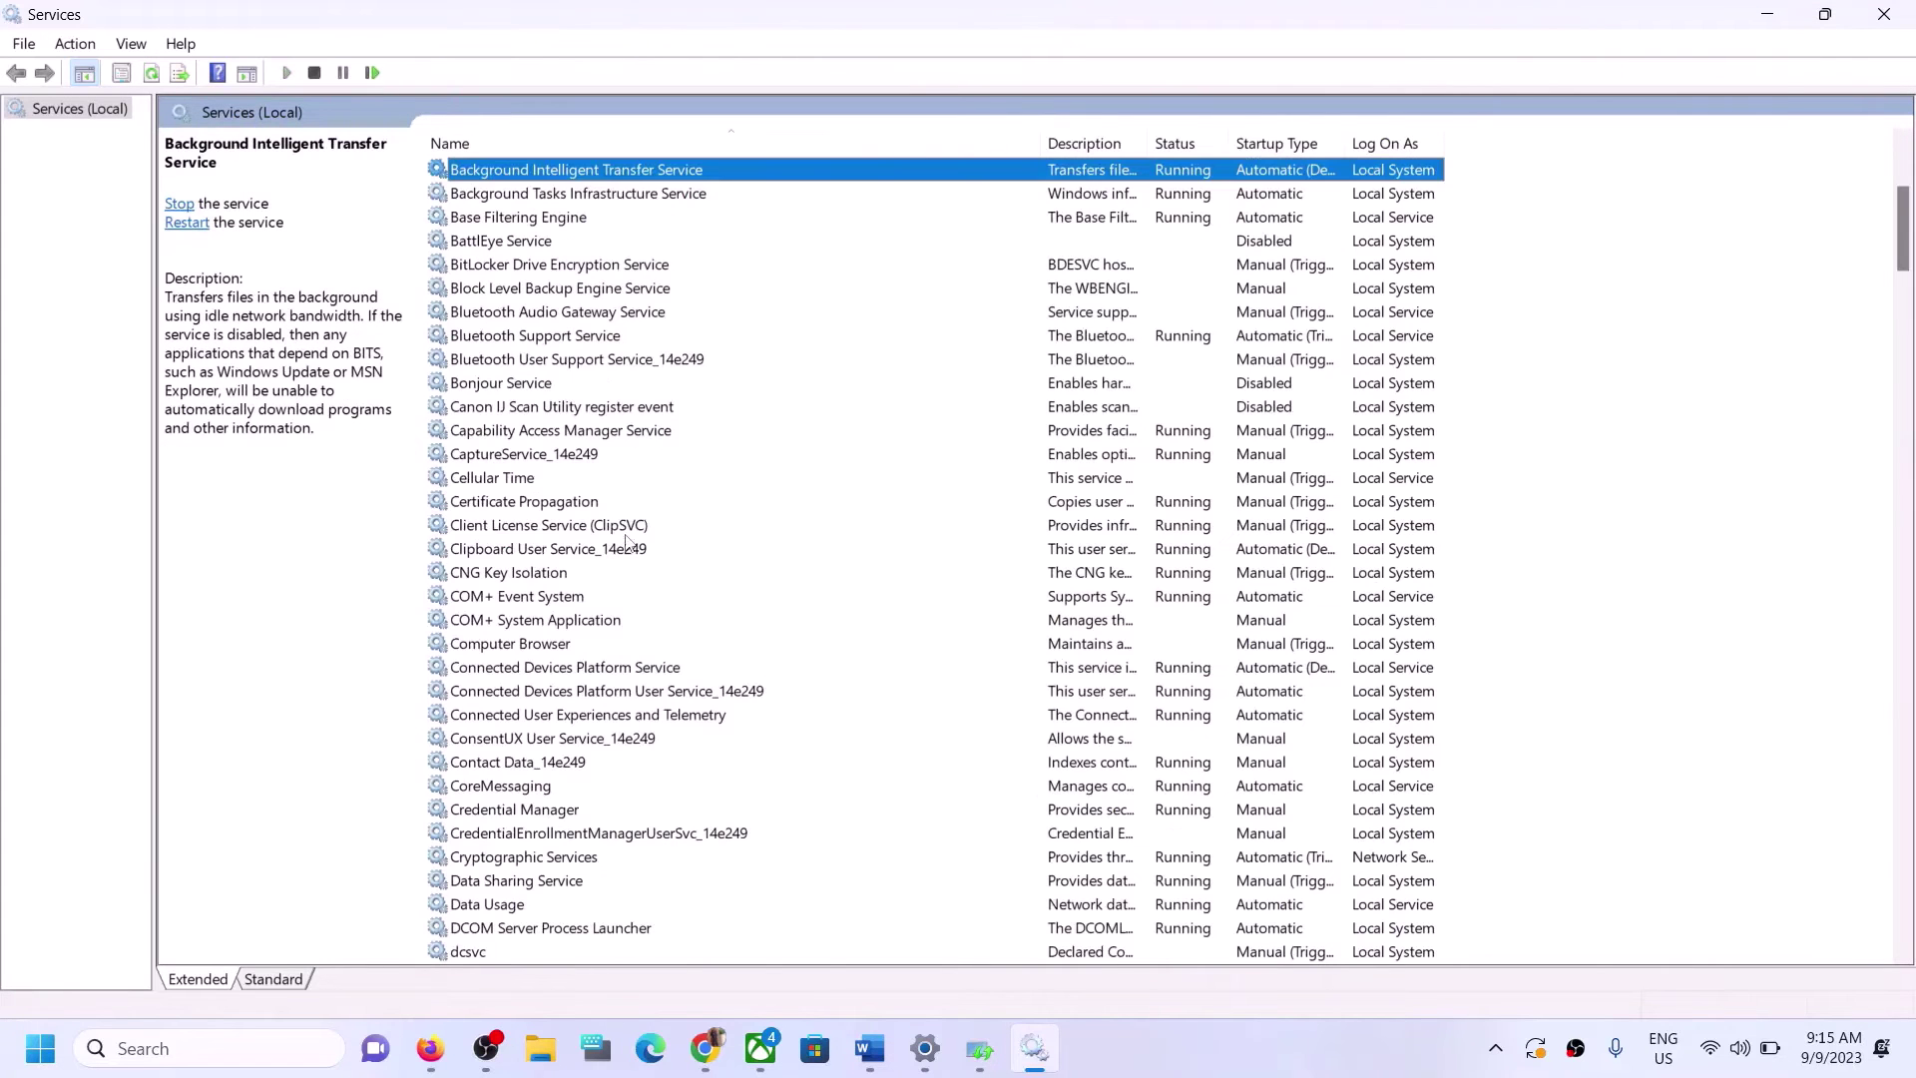
{"action": "scroll", "coordinate": [798, 469], "scroll_direction": "up", "scroll_amount": 3}
{"action": "double_click", "coordinate": [654, 392]}
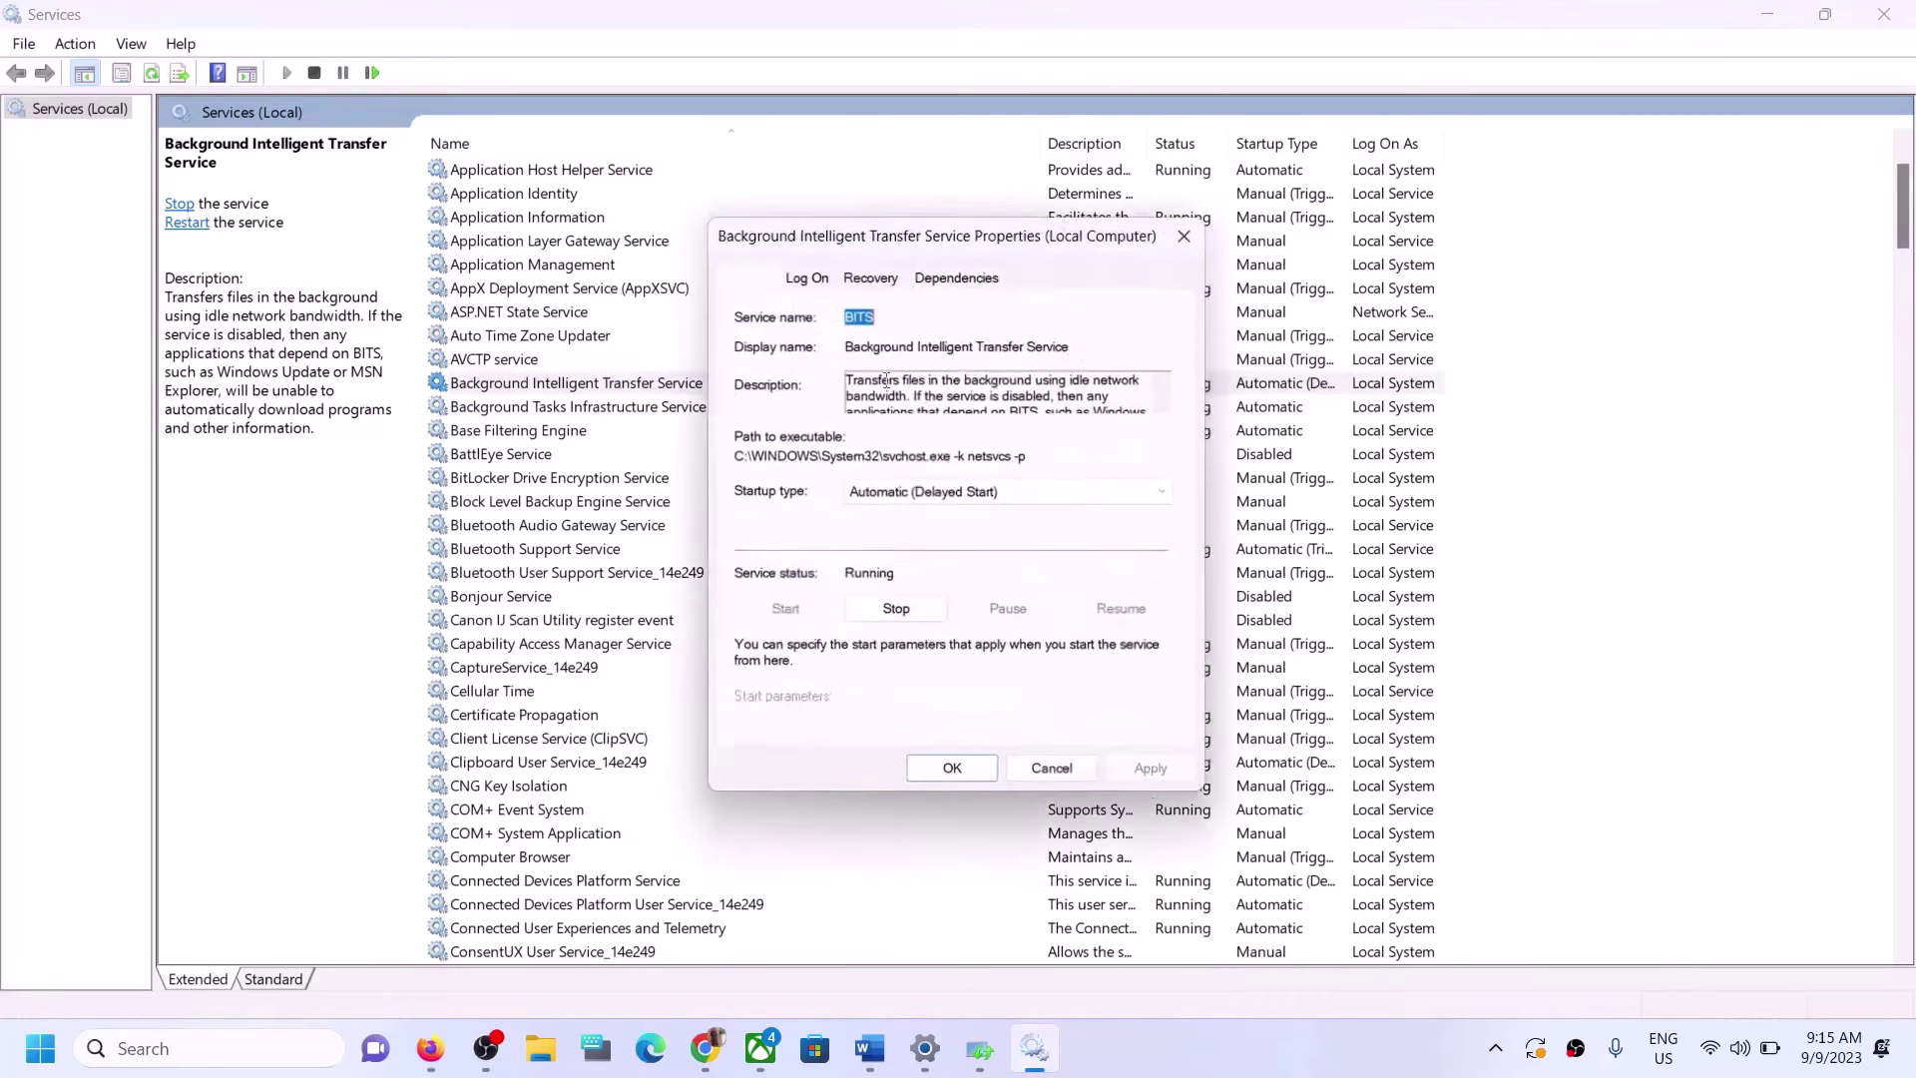
{"action": "left_click", "coordinate": [910, 493]}
{"action": "left_click", "coordinate": [909, 534]}
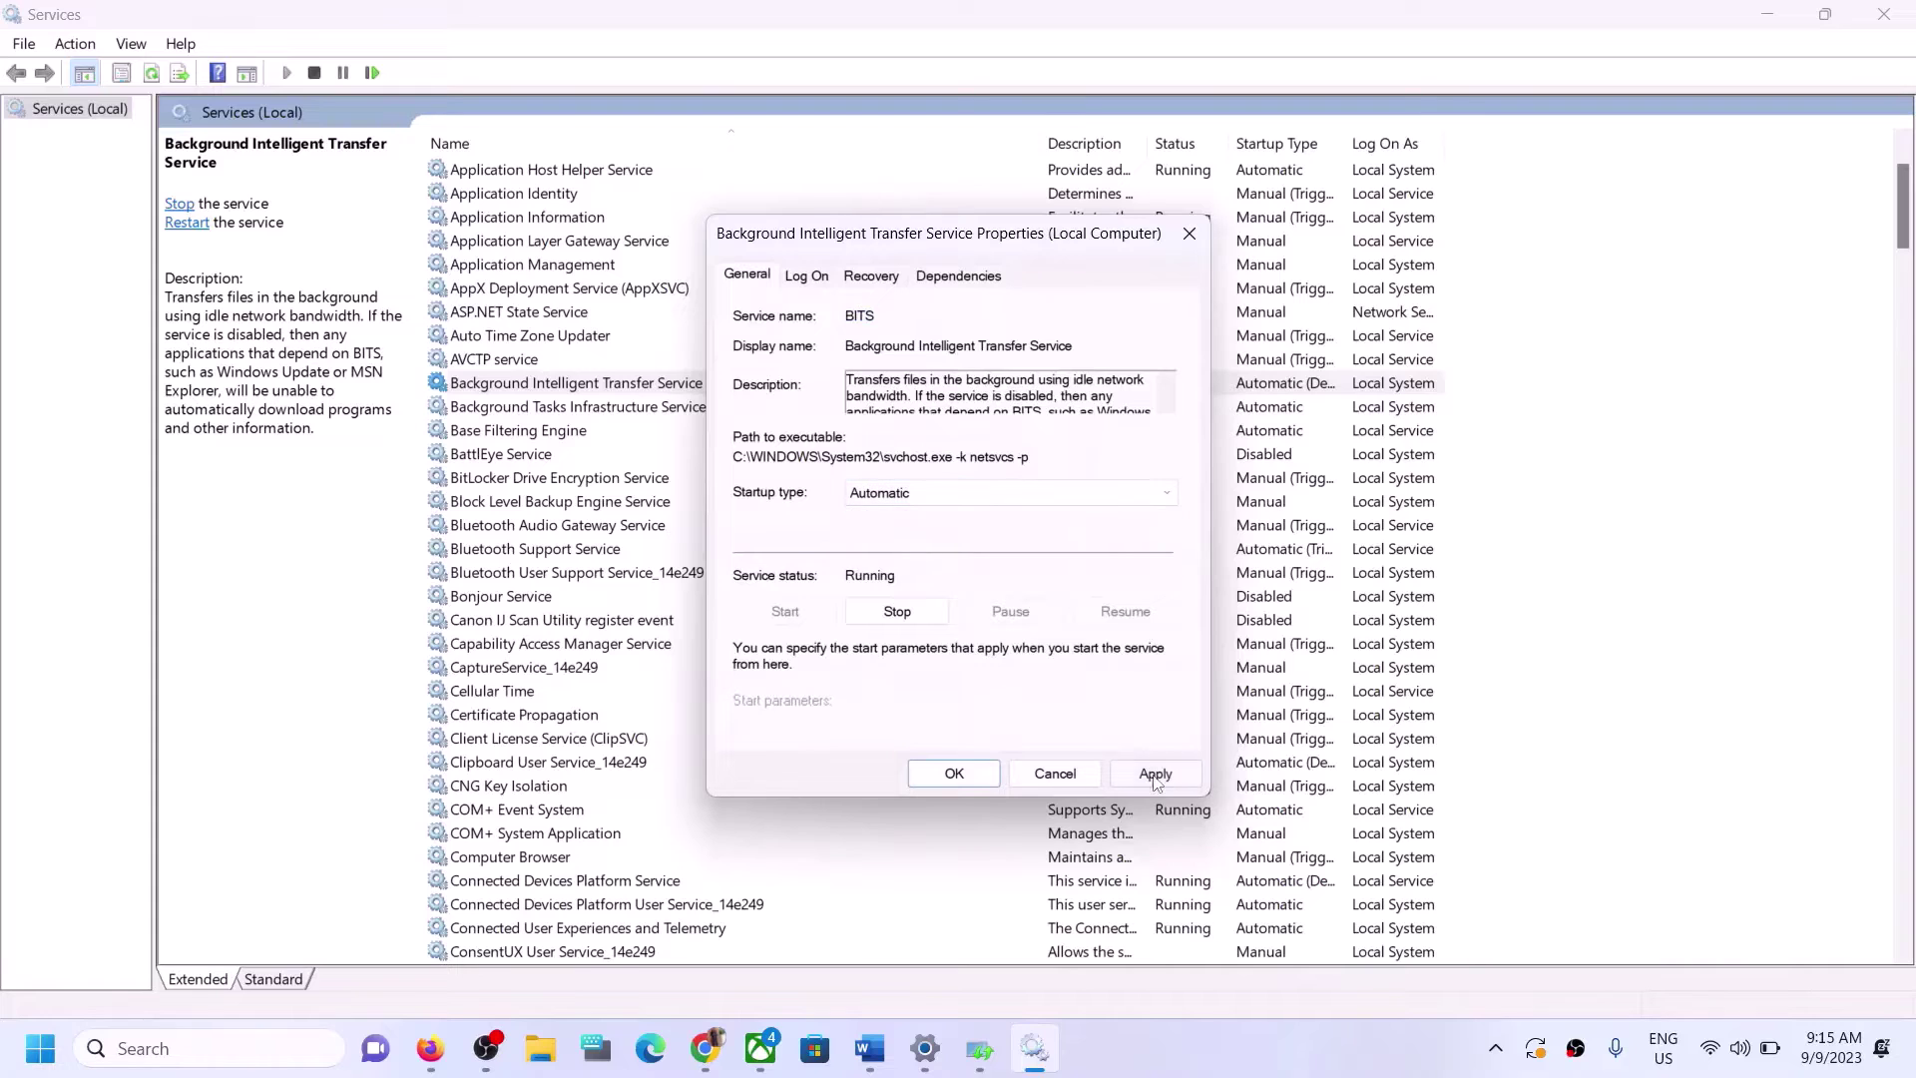
{"action": "left_click", "coordinate": [1155, 775]}
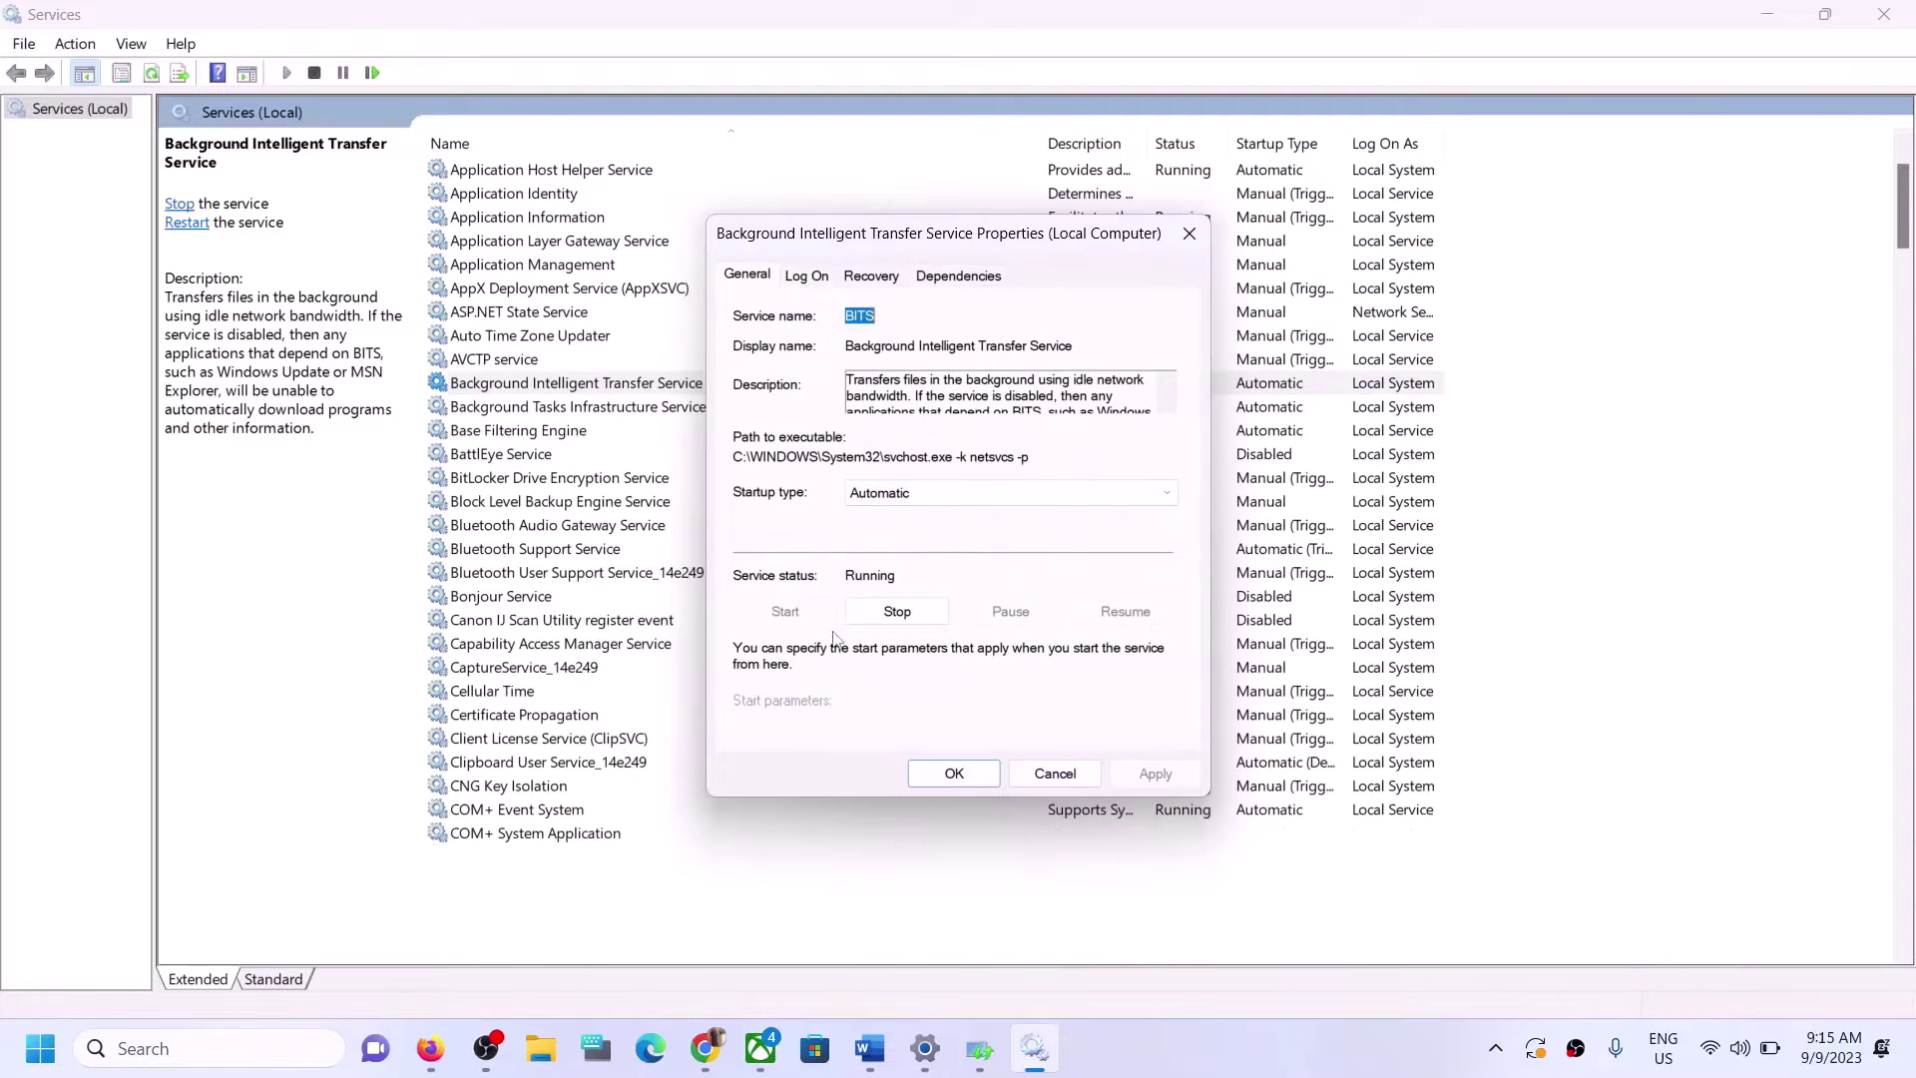
{"action": "left_click", "coordinate": [938, 776]}
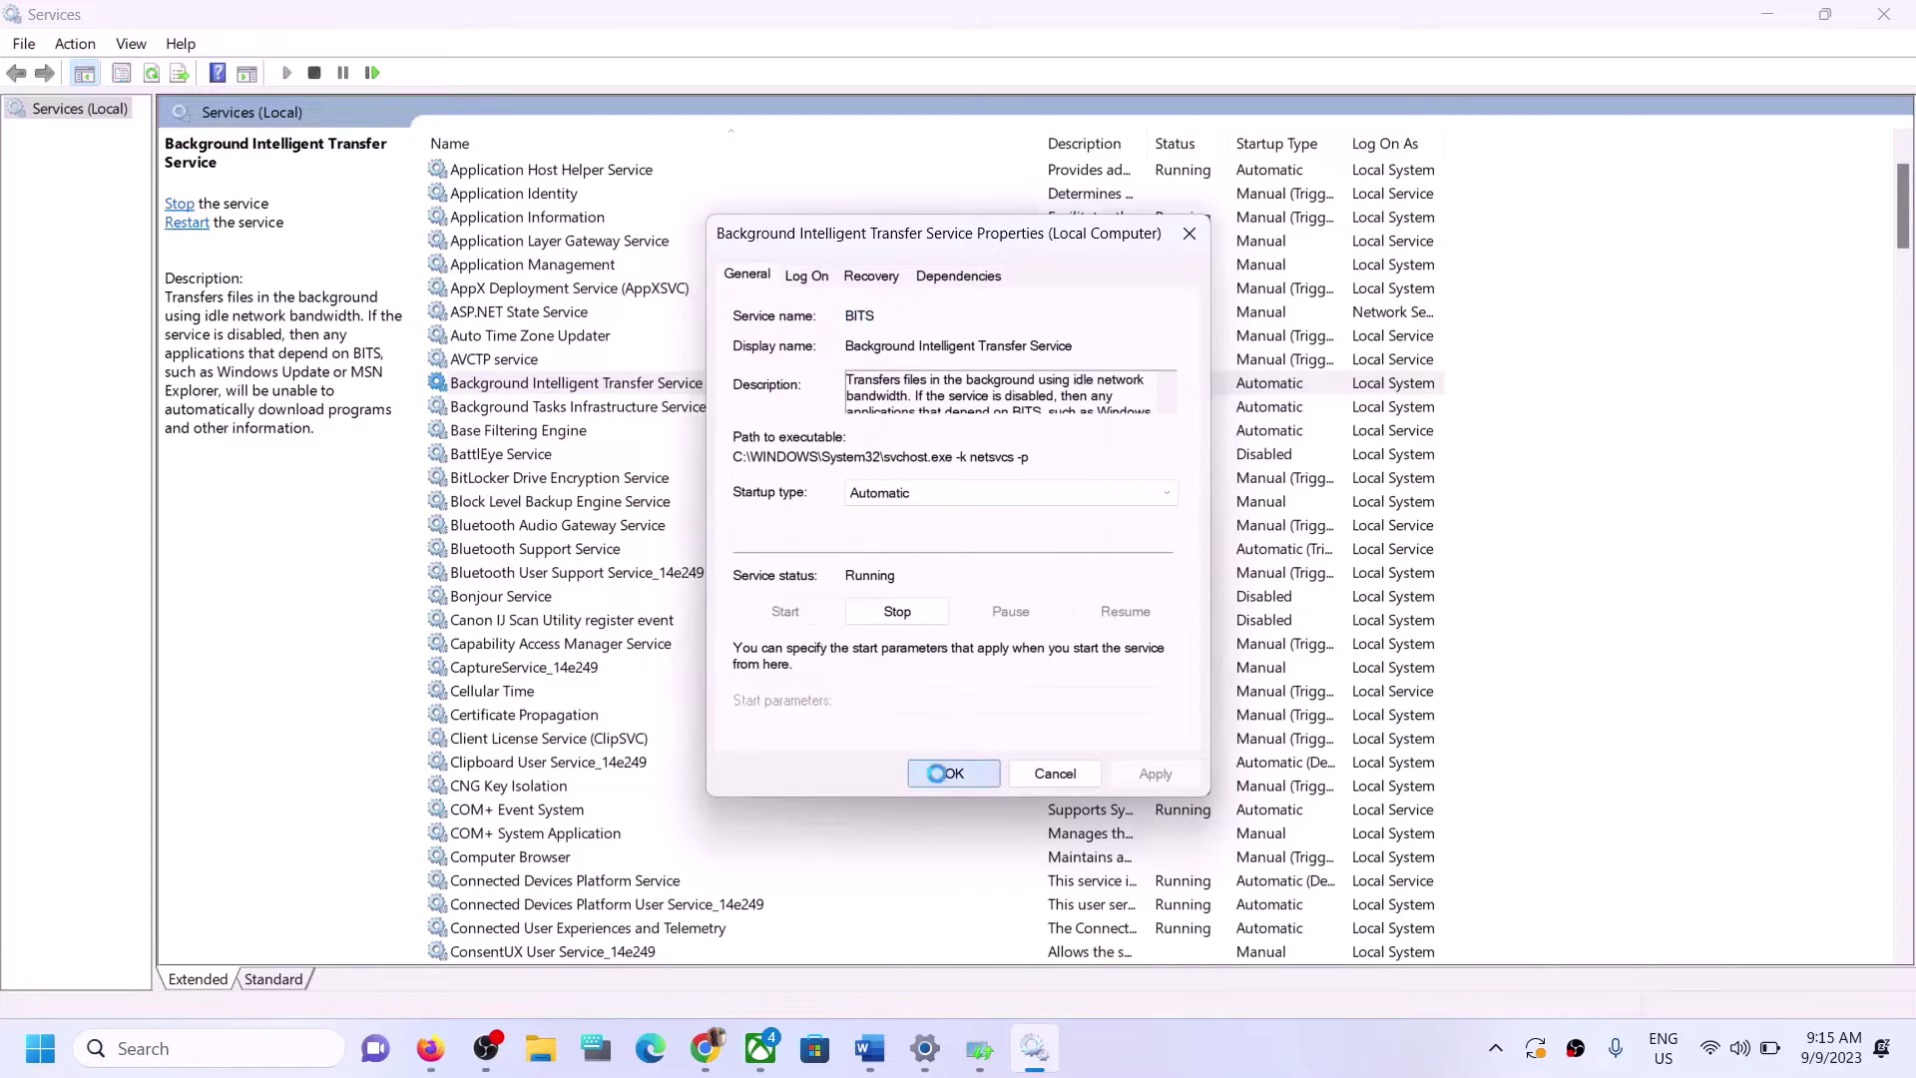
{"action": "right_click", "coordinate": [701, 394]}
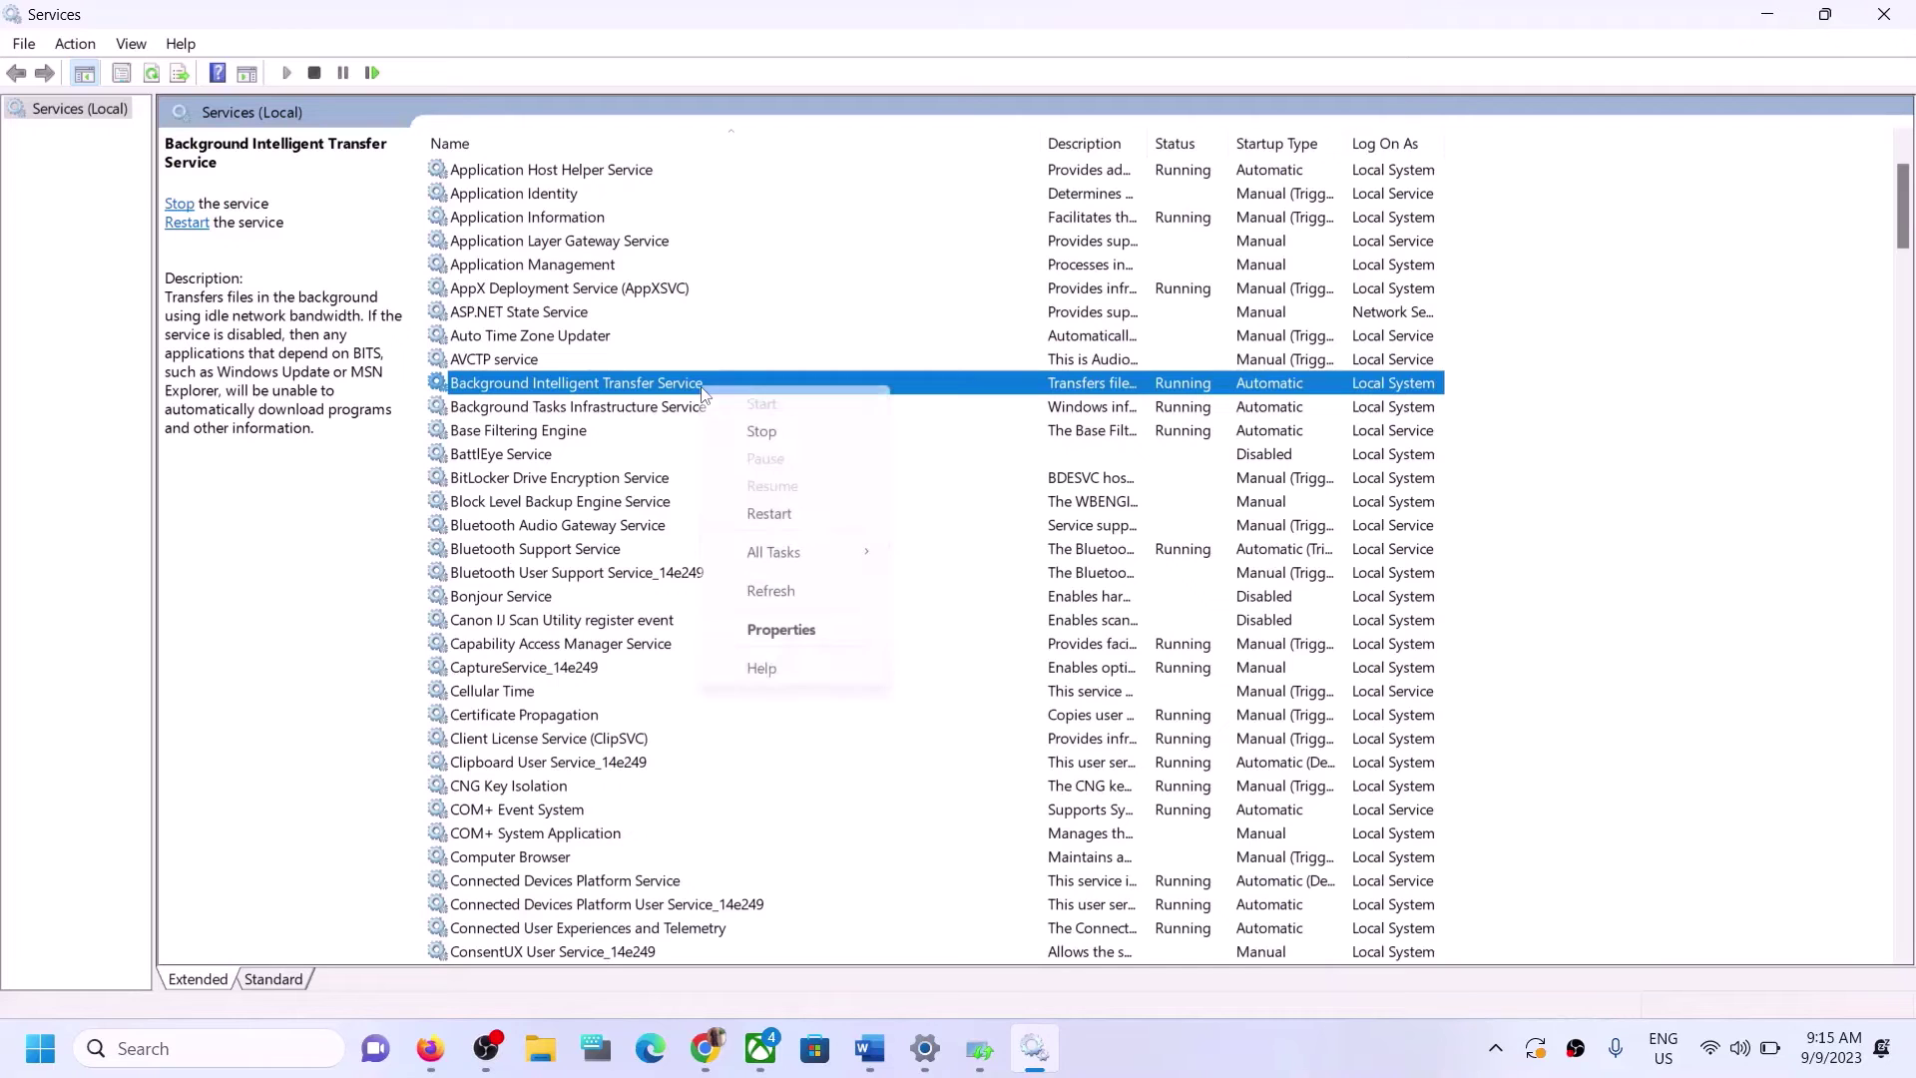
{"action": "left_click", "coordinate": [801, 505]}
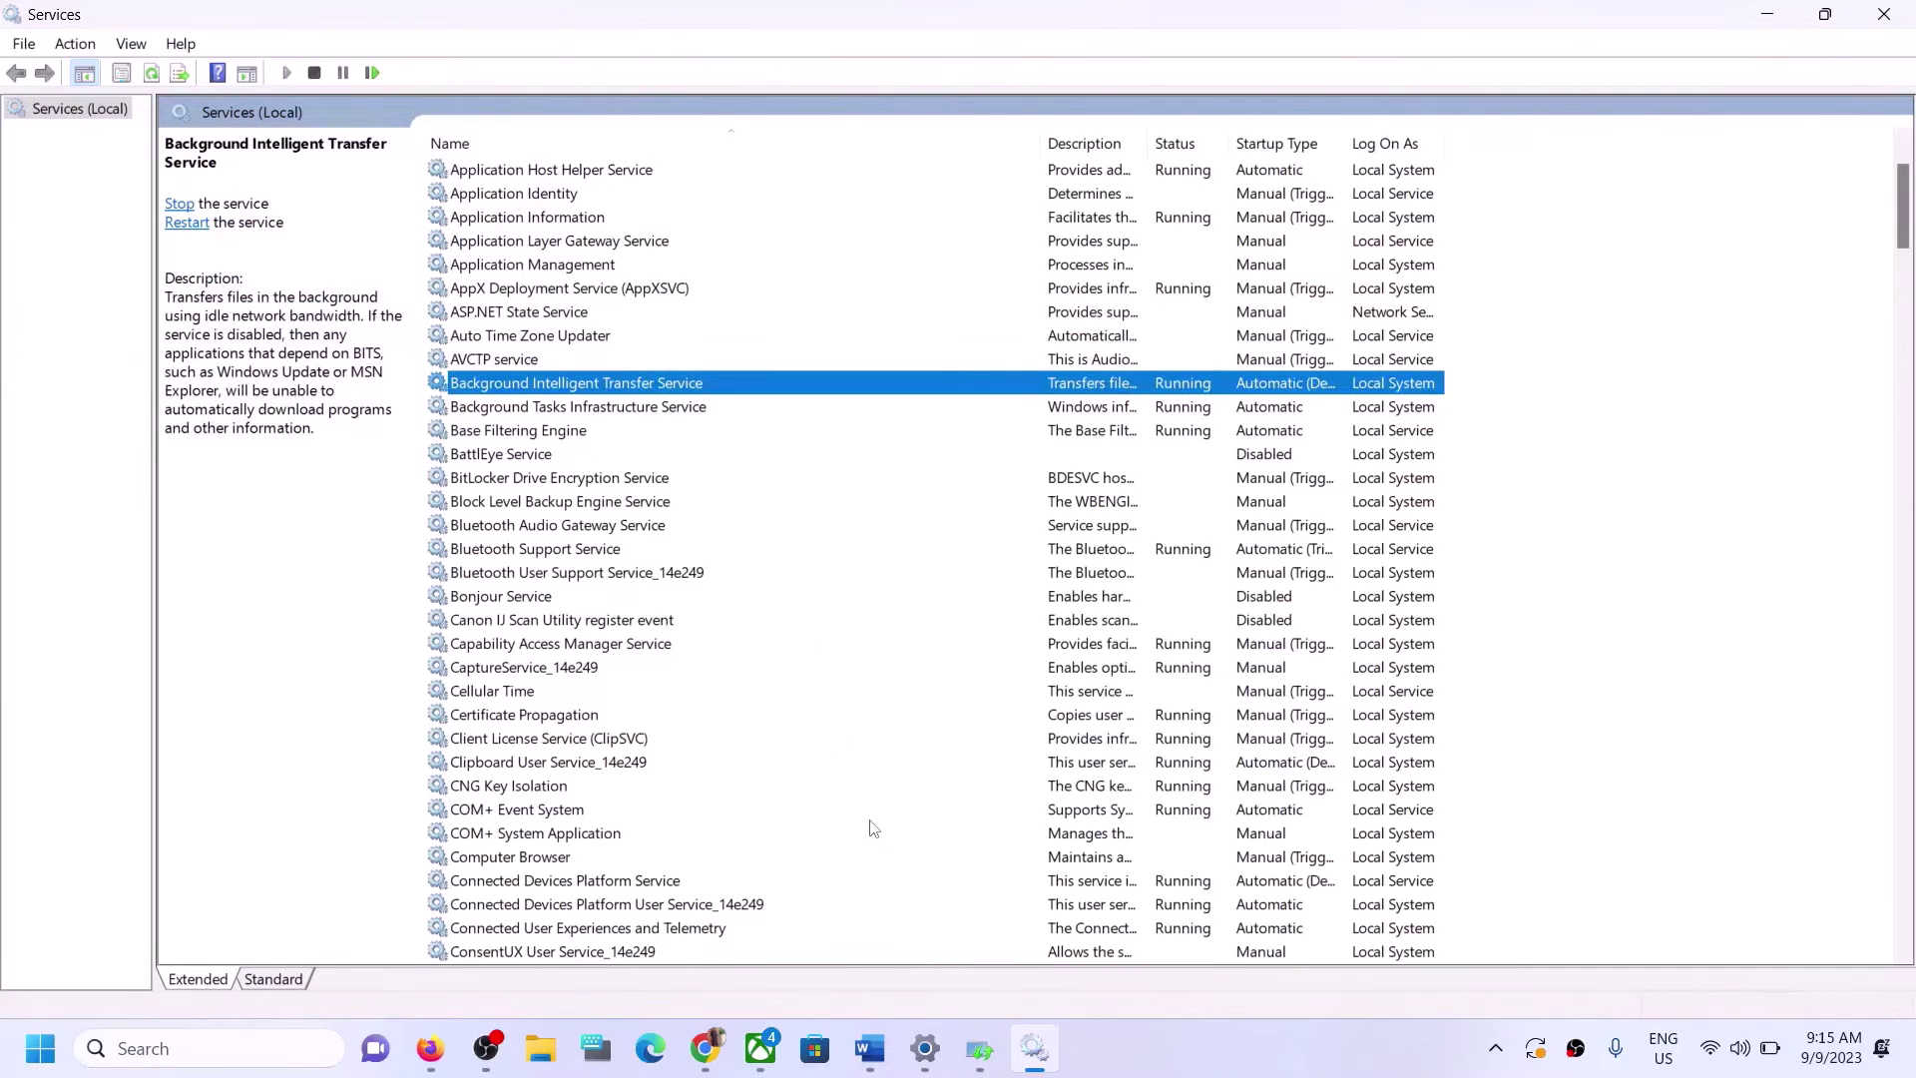
Step: Select the Step 3 heading and the microsoft.com Windows 11 download link in the Word guide
{"action": "left_click", "coordinate": [870, 1048]}
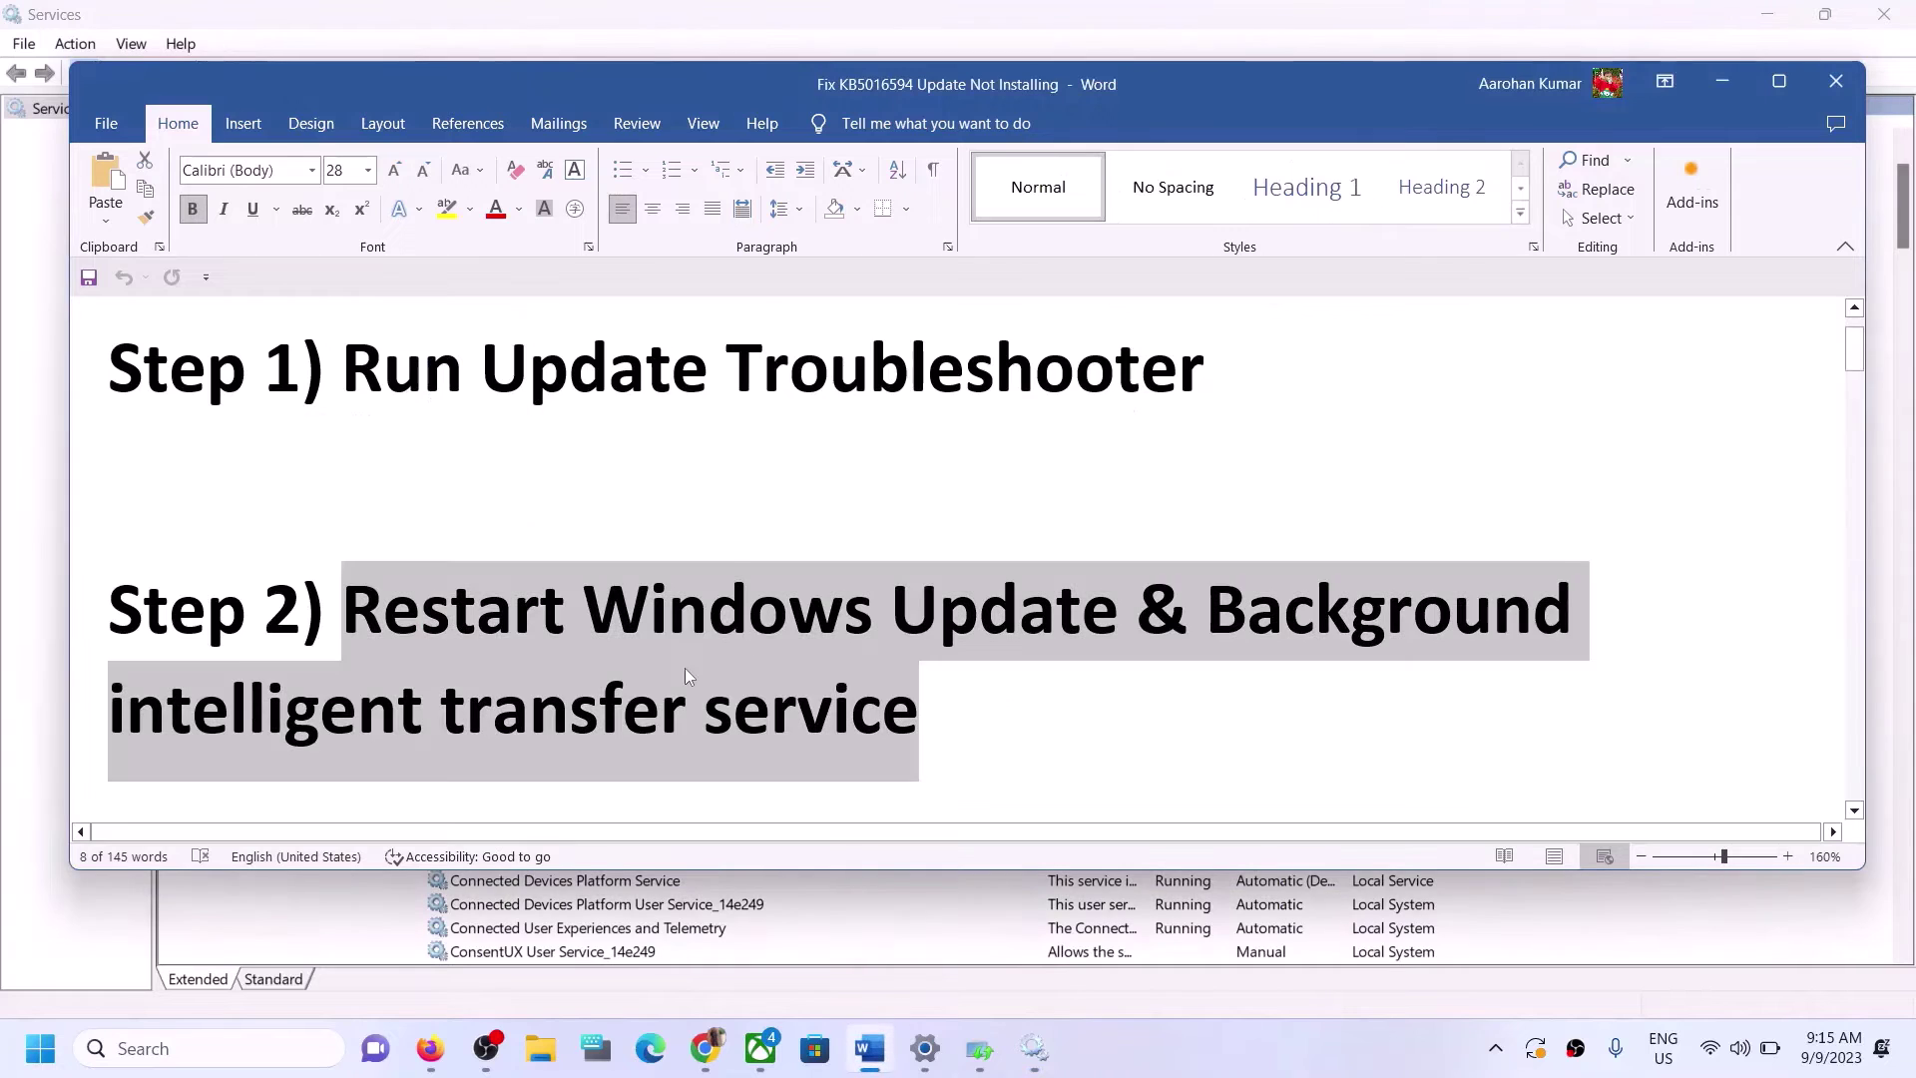
{"action": "scroll", "coordinate": [685, 668], "scroll_direction": "down", "scroll_amount": 5}
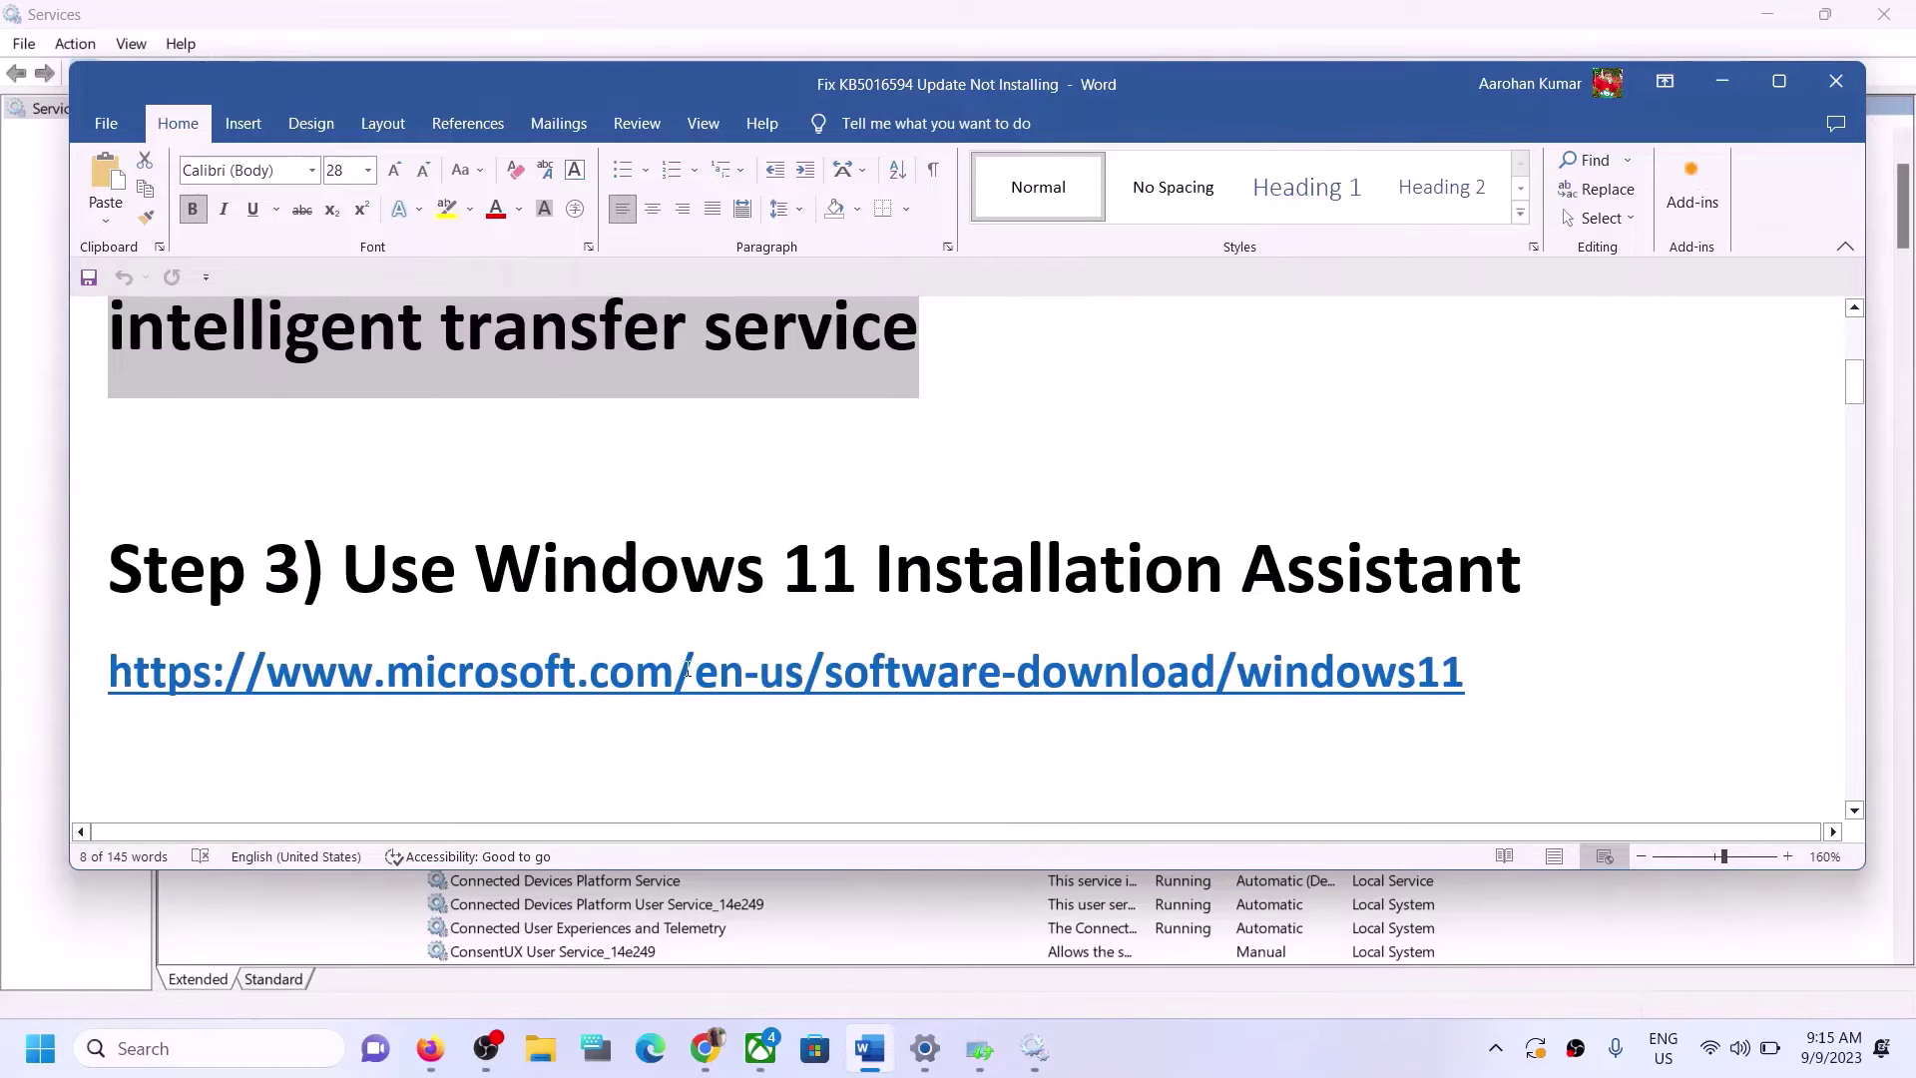
{"action": "left_click_drag", "start_coordinate": [368, 570], "coordinate": [1537, 577]}
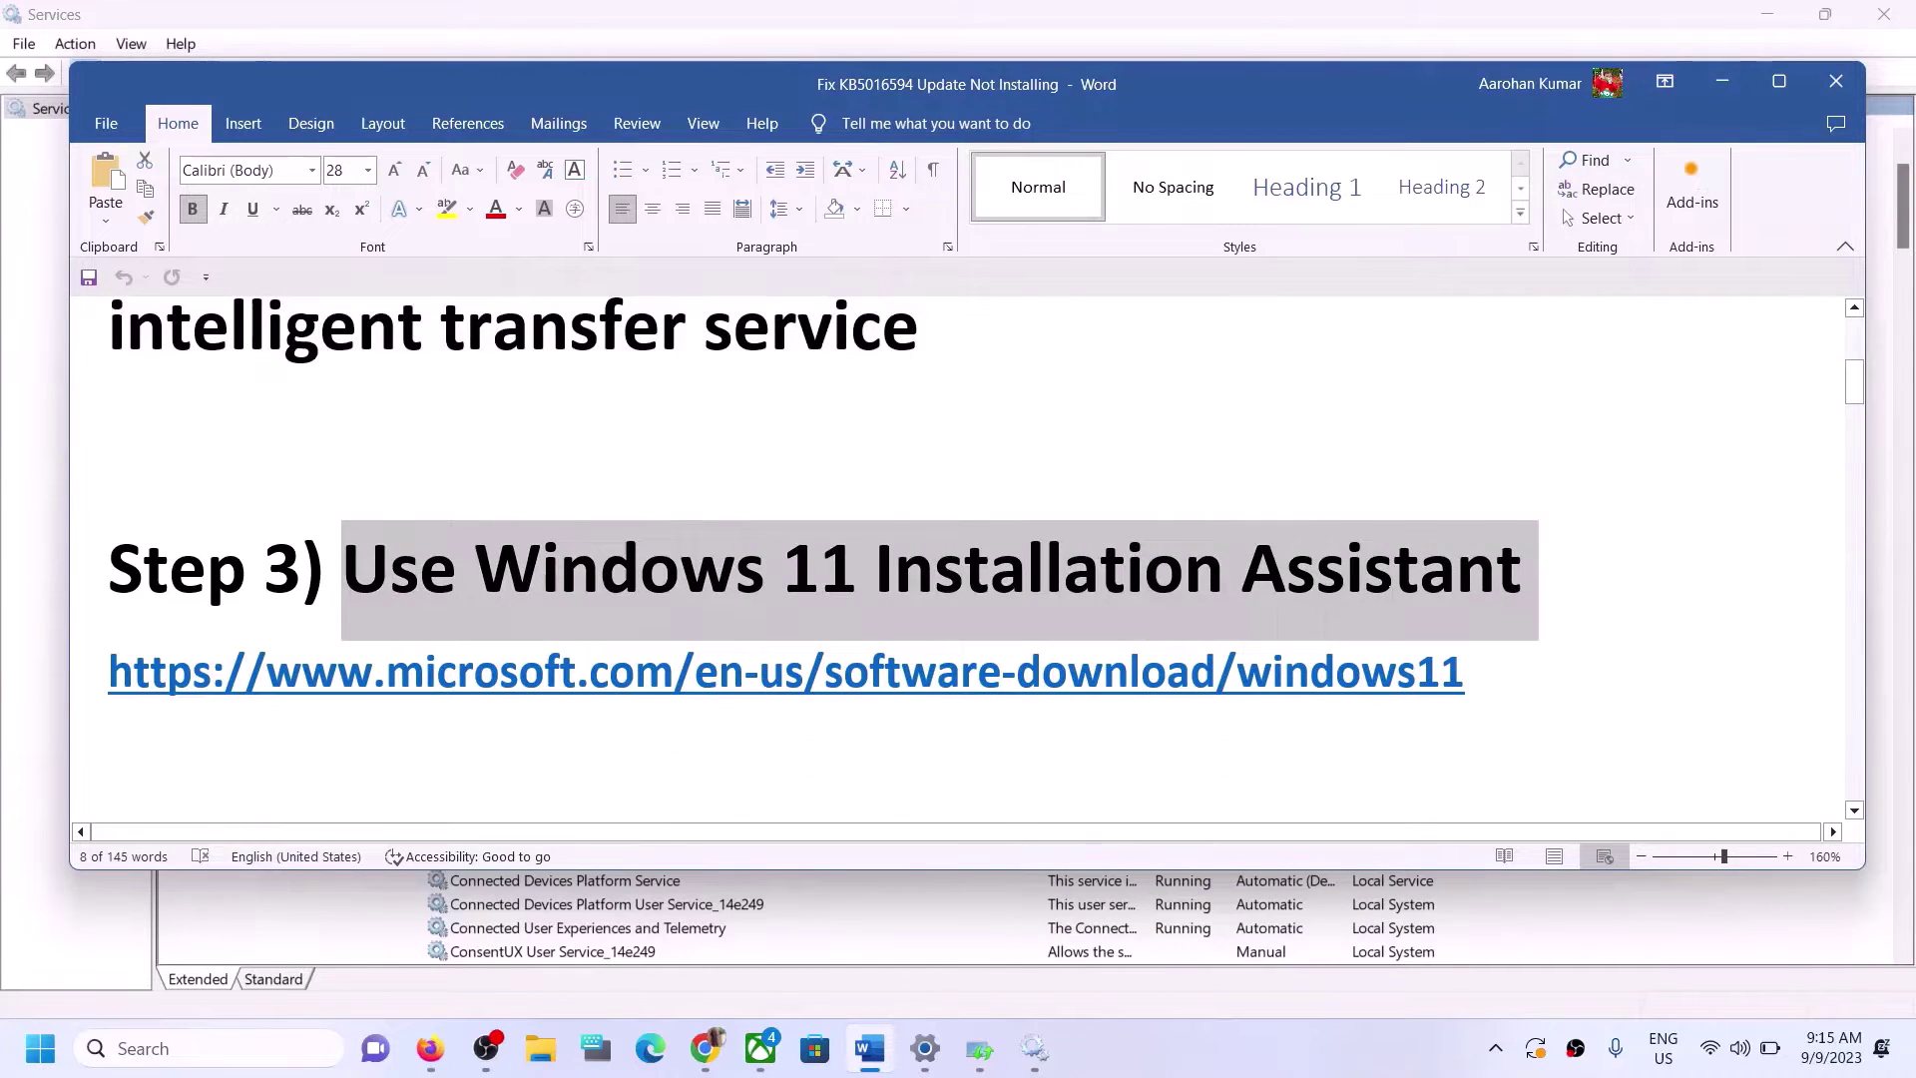
{"action": "triple_click", "coordinate": [1486, 677]}
{"action": "key", "text": "ctrl+c"}
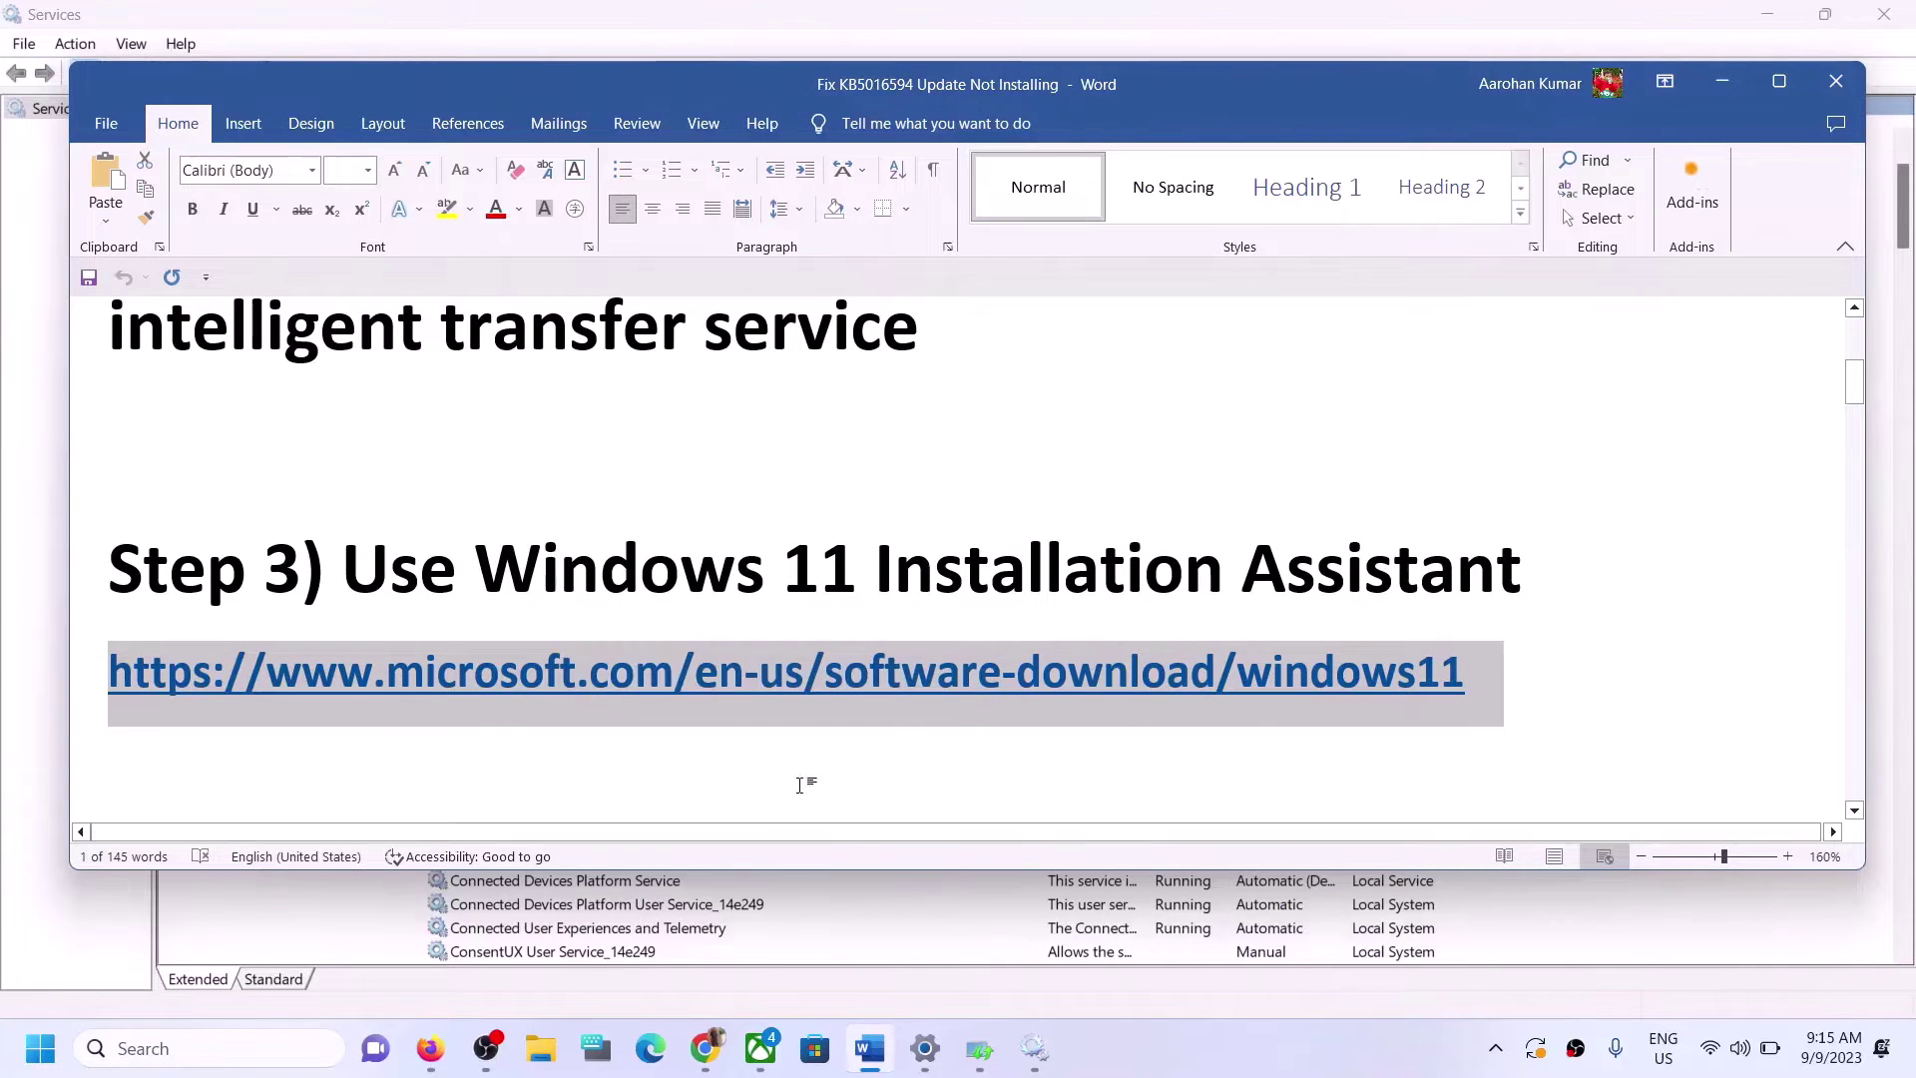
{"action": "right_click", "coordinate": [696, 1064]}
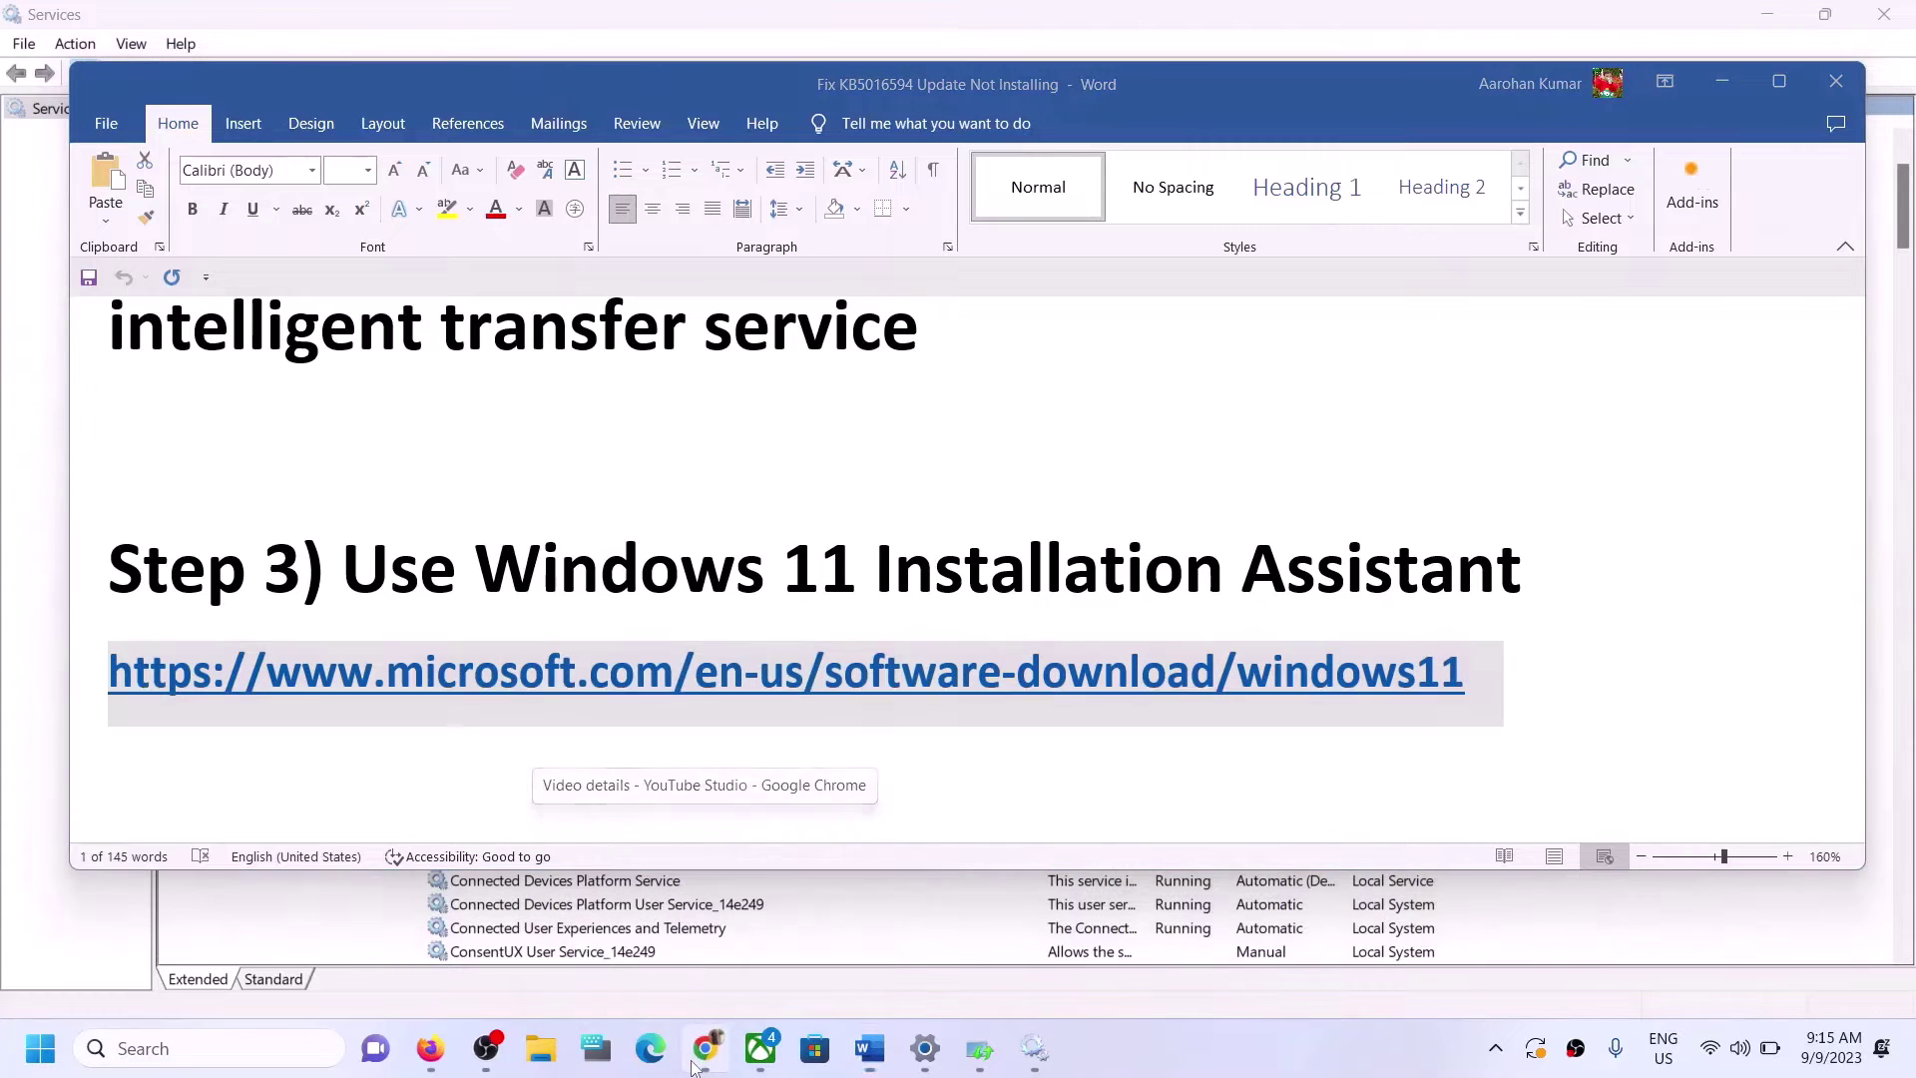
Step: Open the copied Windows 11 download link in a new Chrome window and review the Installation Assistant details
{"action": "left_click", "coordinate": [688, 910]}
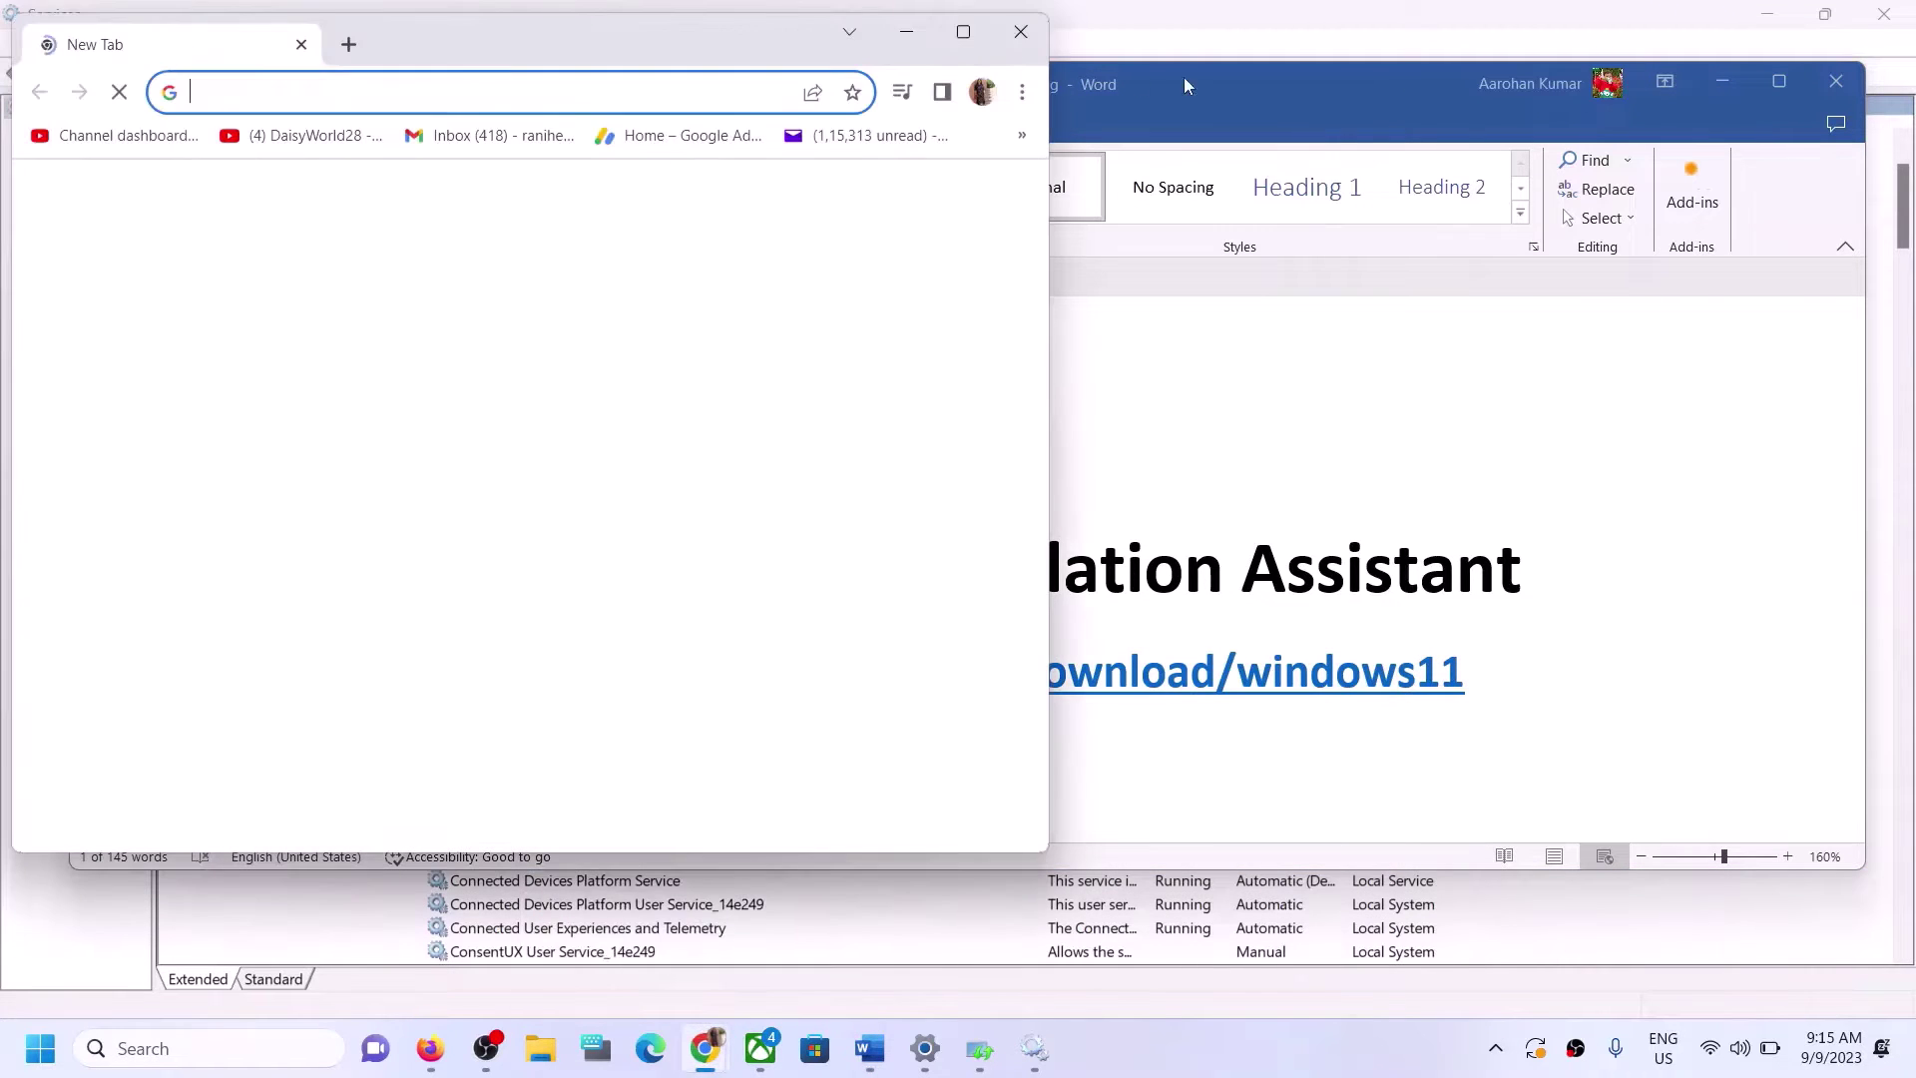
{"action": "key", "text": "ctrl+v"}
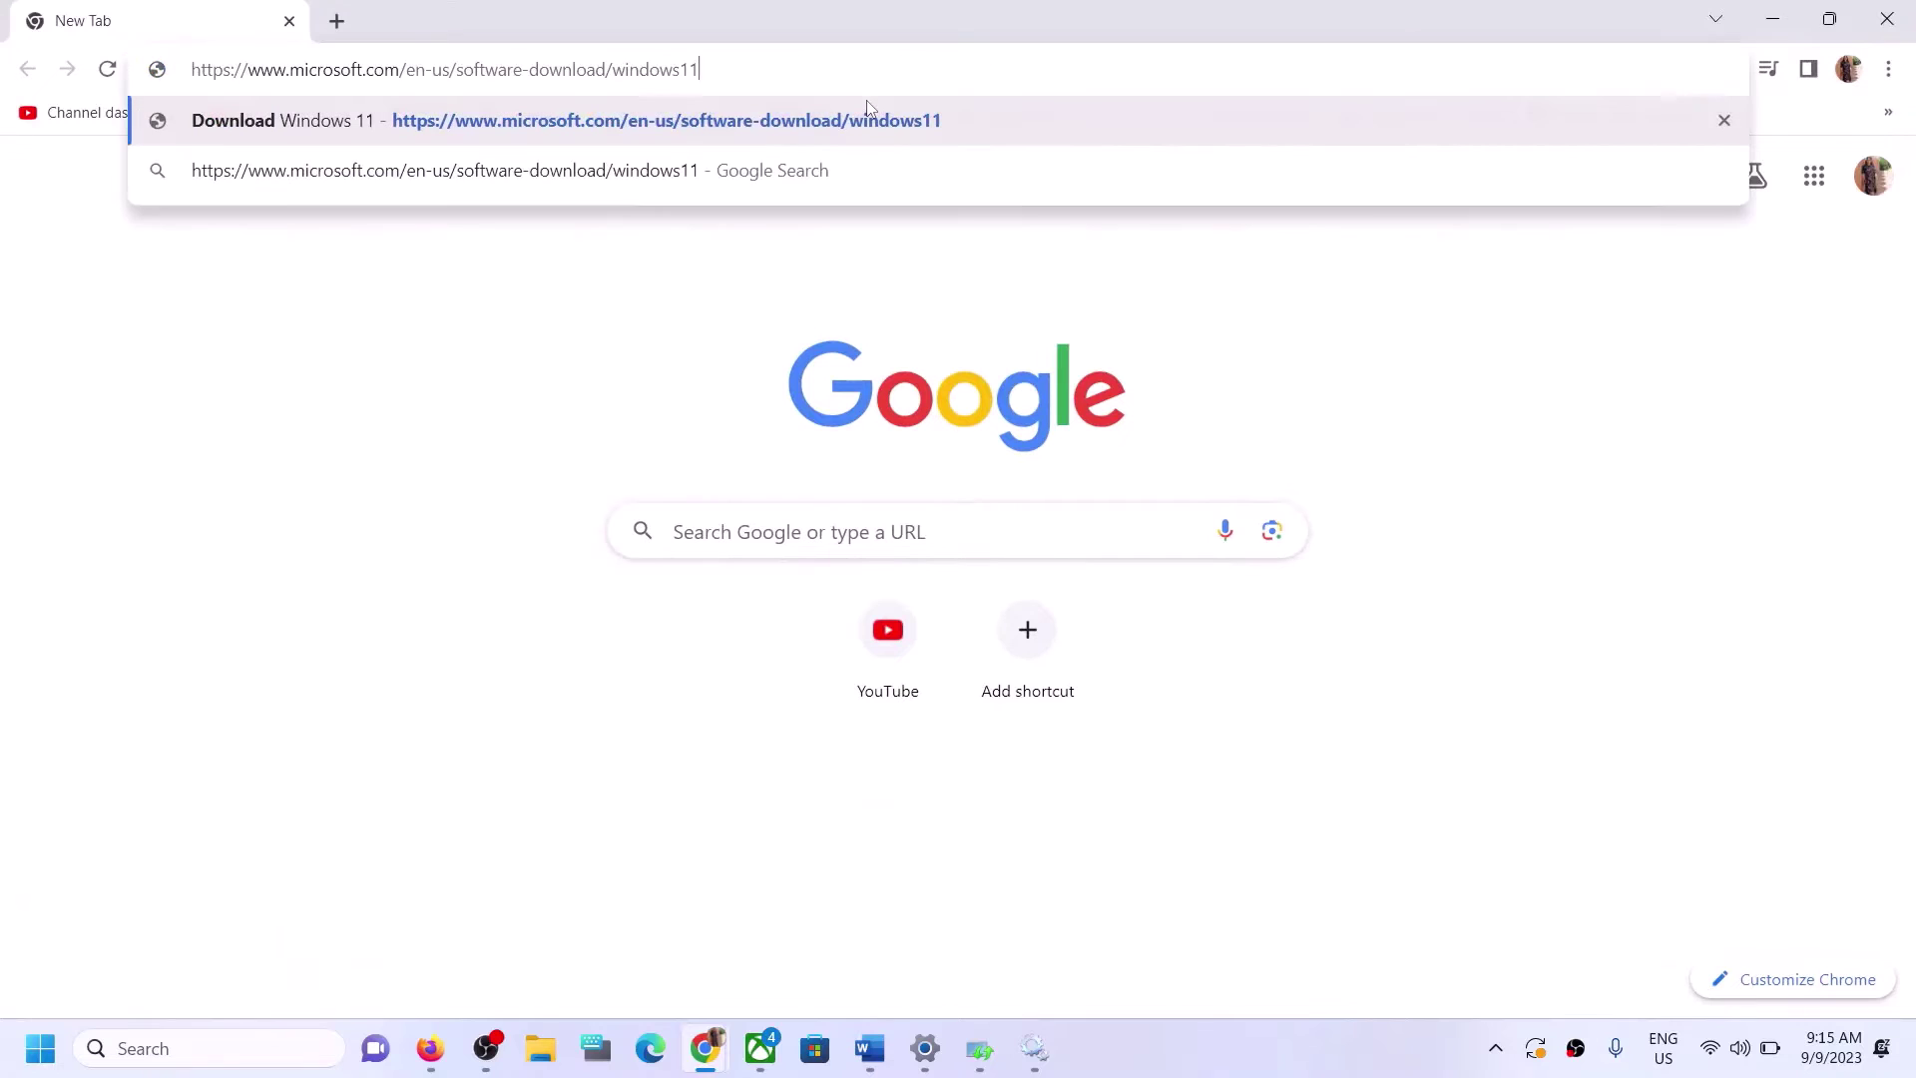
{"action": "key", "text": "Return"}
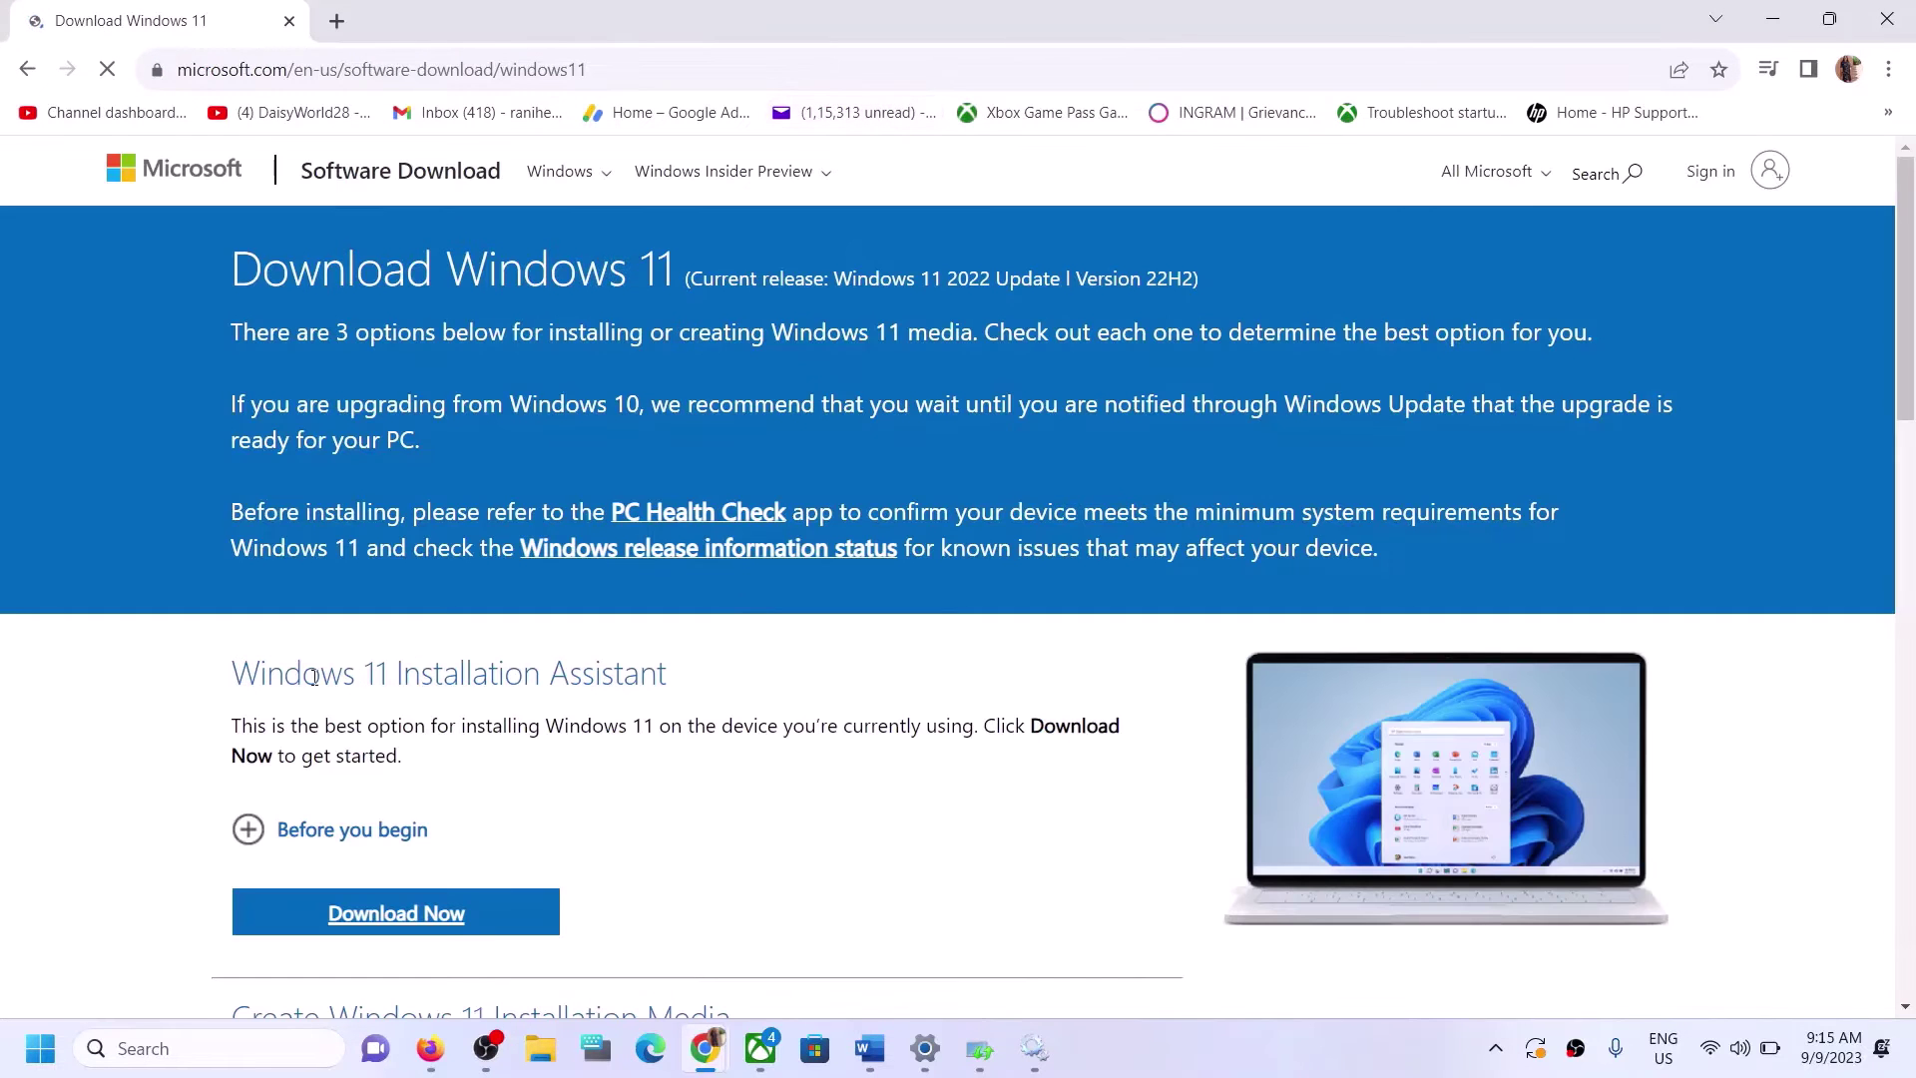
{"action": "left_click_drag", "start_coordinate": [261, 674], "coordinate": [648, 728]}
{"action": "scroll", "coordinate": [470, 639], "scroll_direction": "down", "scroll_amount": 3}
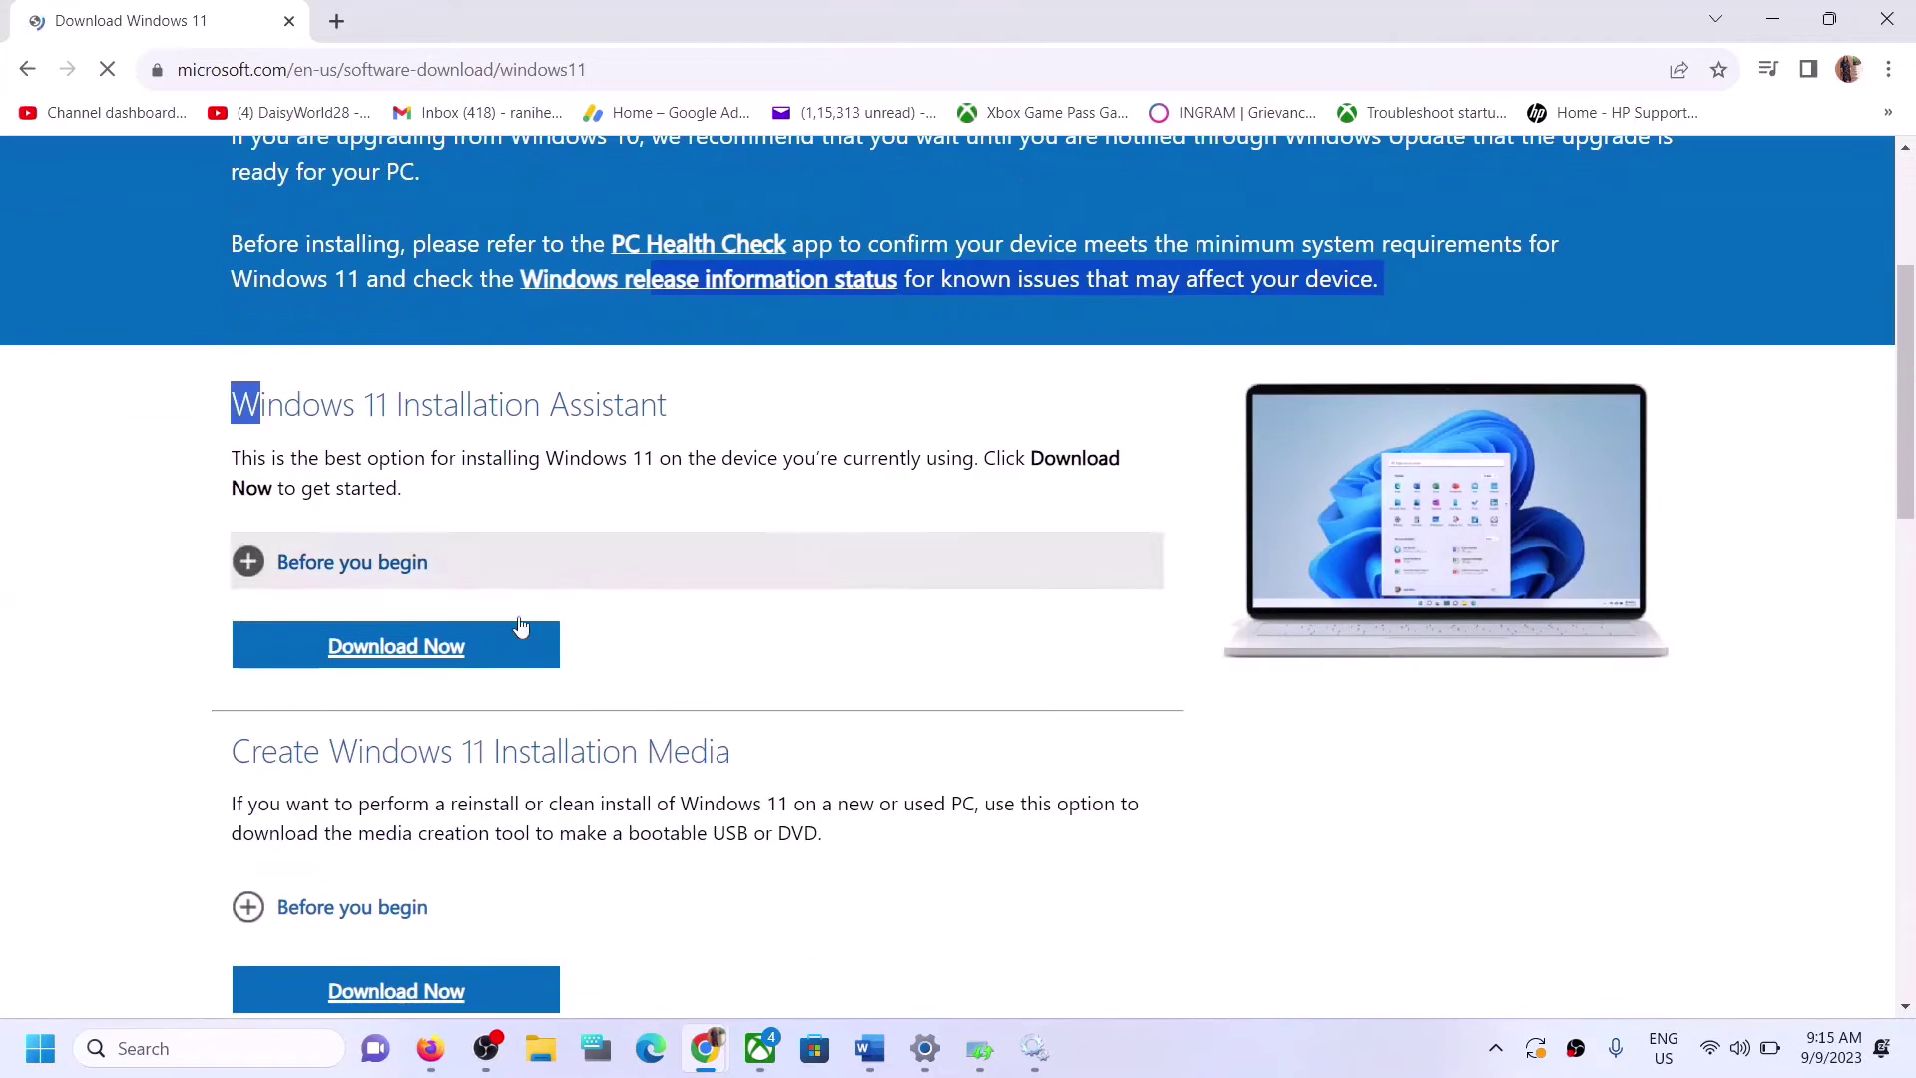
{"action": "left_click", "coordinate": [504, 573]}
{"action": "scroll", "coordinate": [479, 661], "scroll_direction": "down", "scroll_amount": 1}
{"action": "left_click", "coordinate": [411, 432]}
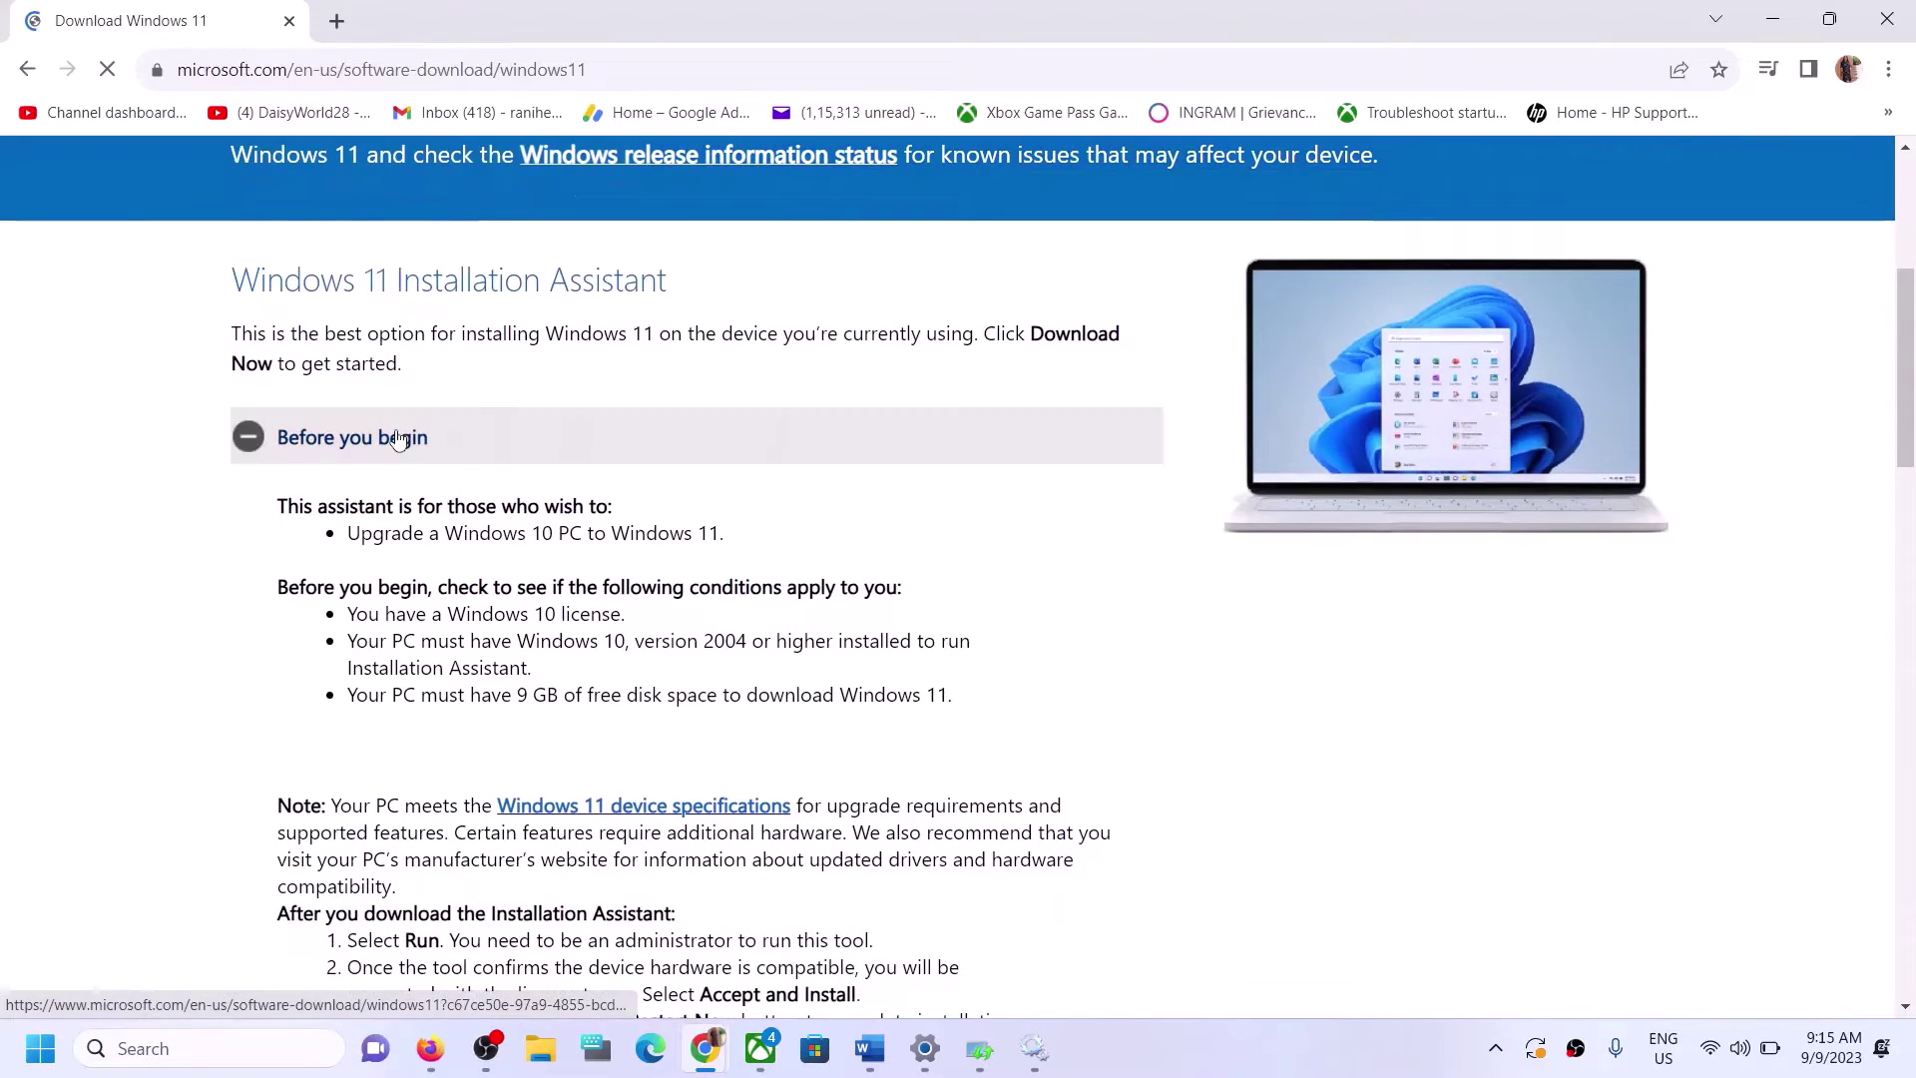
{"action": "scroll", "coordinate": [415, 432], "scroll_direction": "down", "scroll_amount": 6}
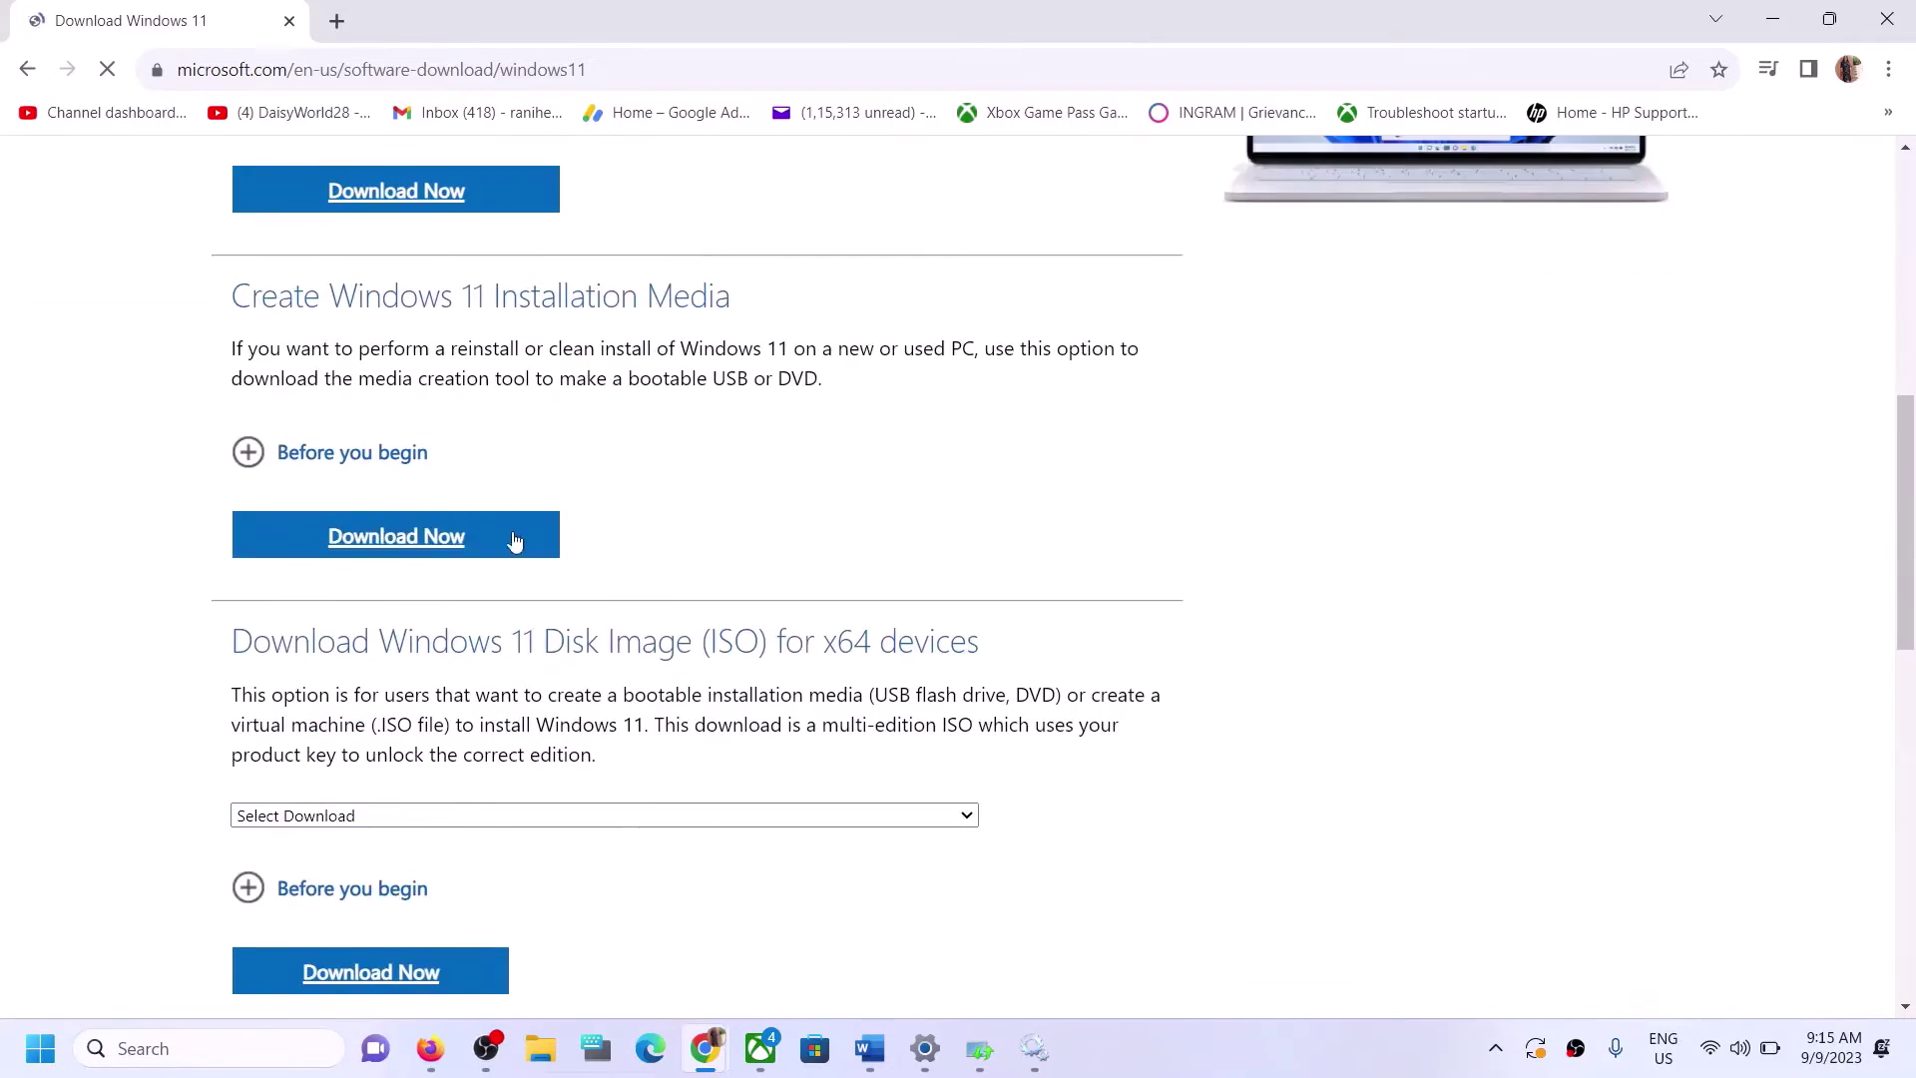
Step: Download Windows11InstallationAssistant.exe and open the downloaded file
{"action": "left_click", "coordinate": [404, 577]}
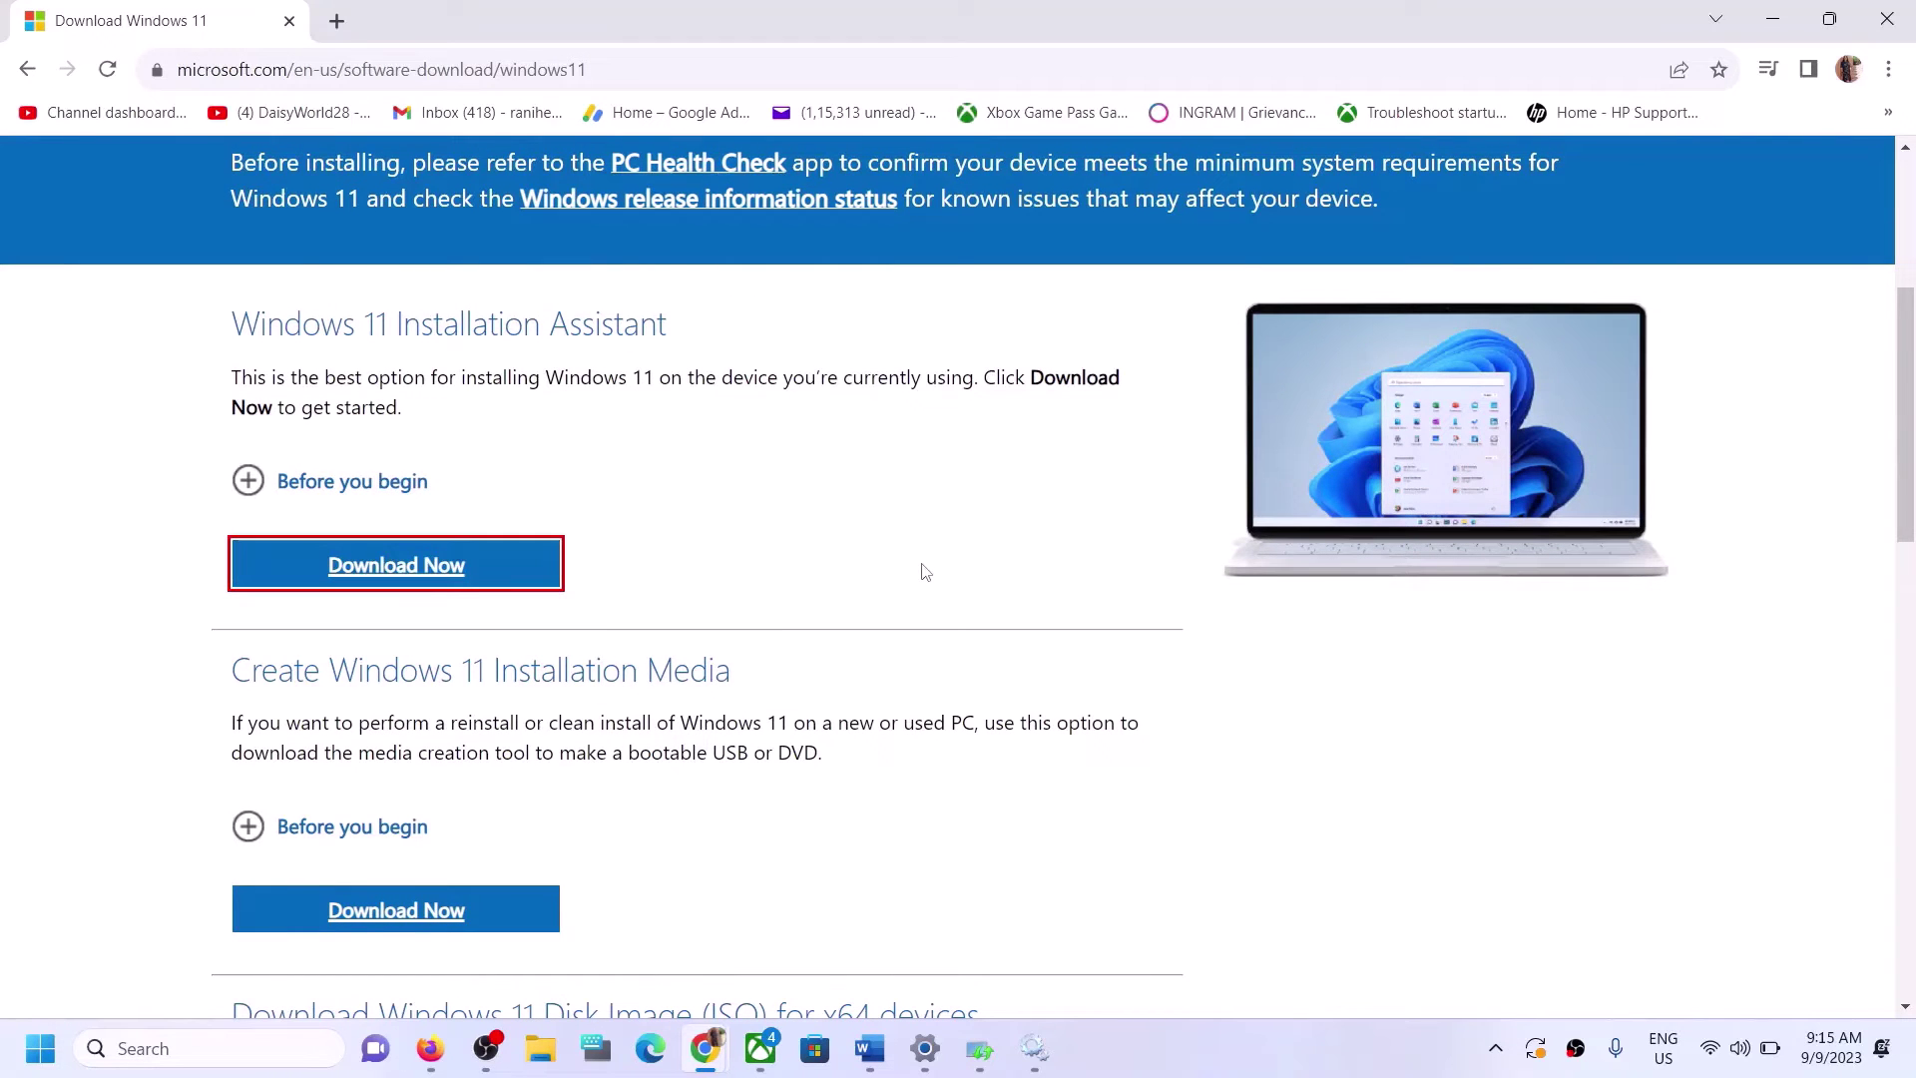
{"action": "left_click", "coordinate": [456, 565]}
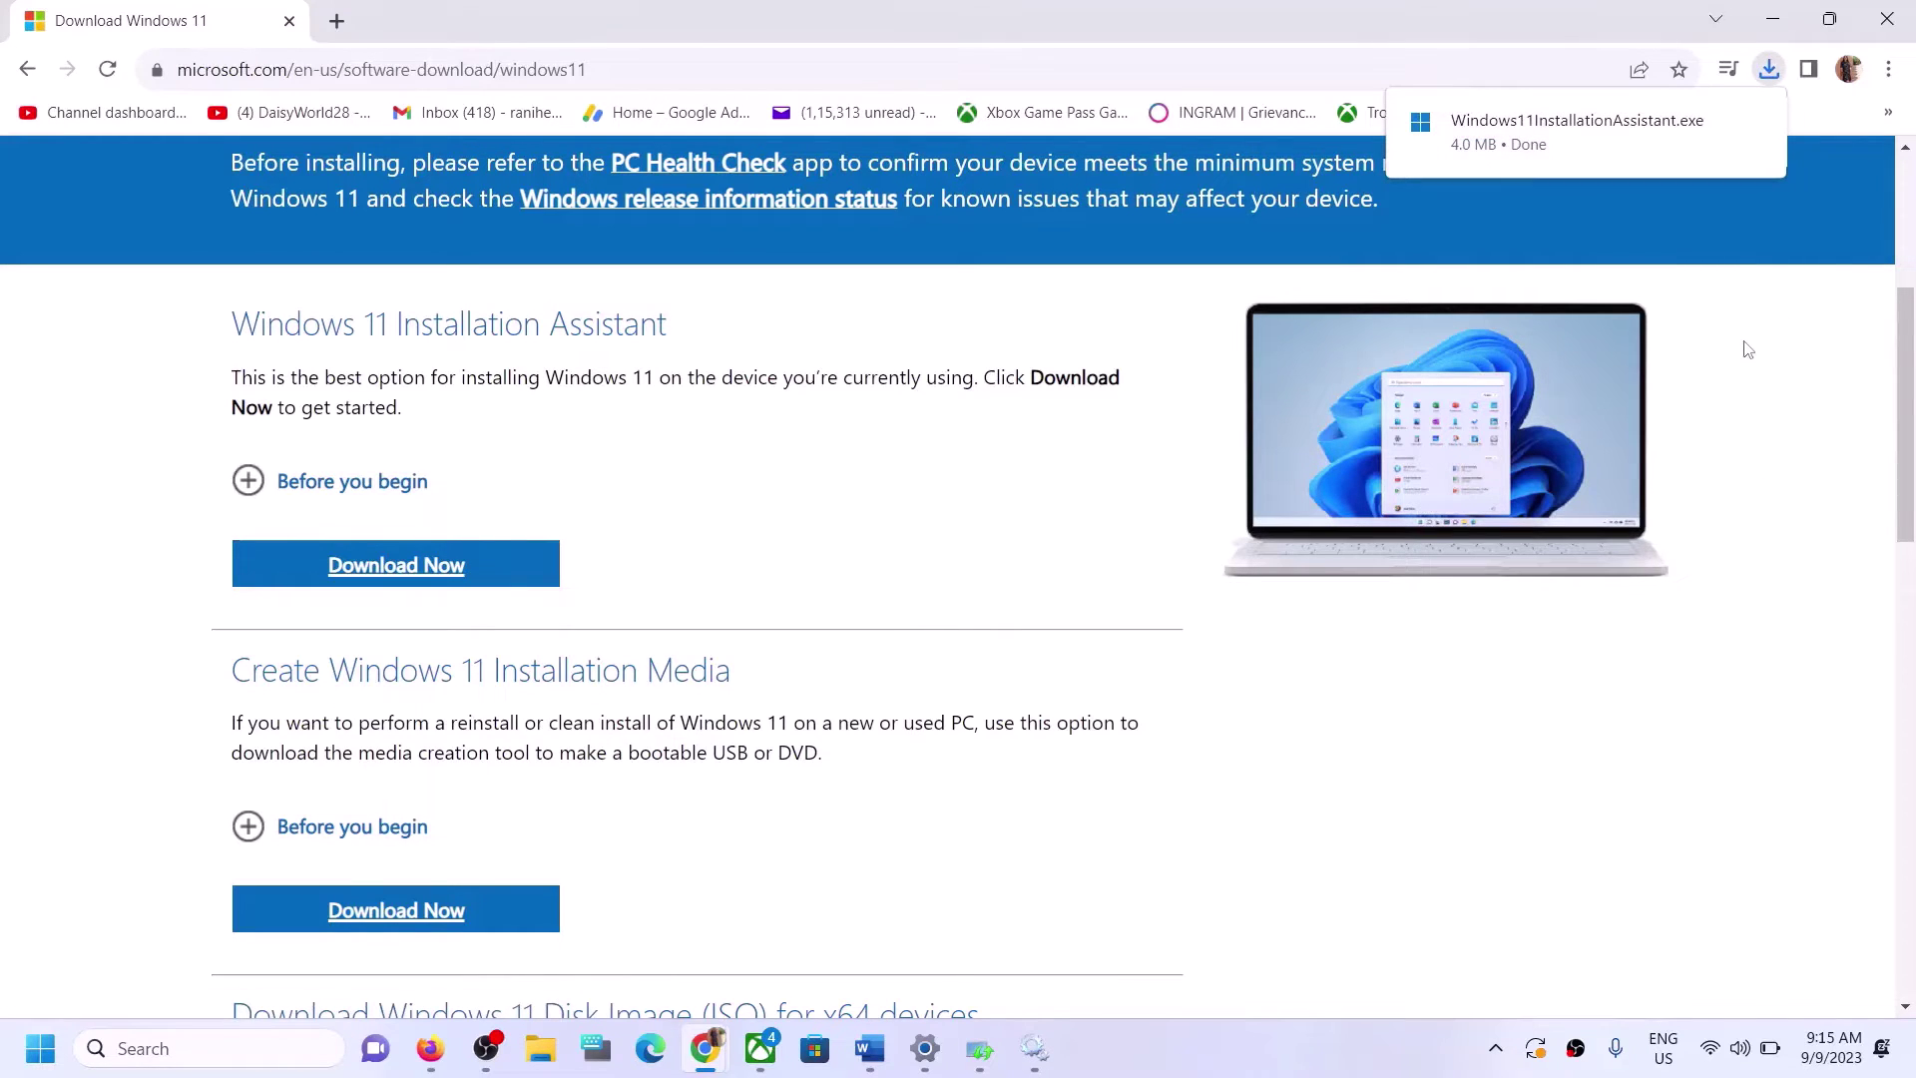
{"action": "mouse_move", "coordinate": [1636, 137]}
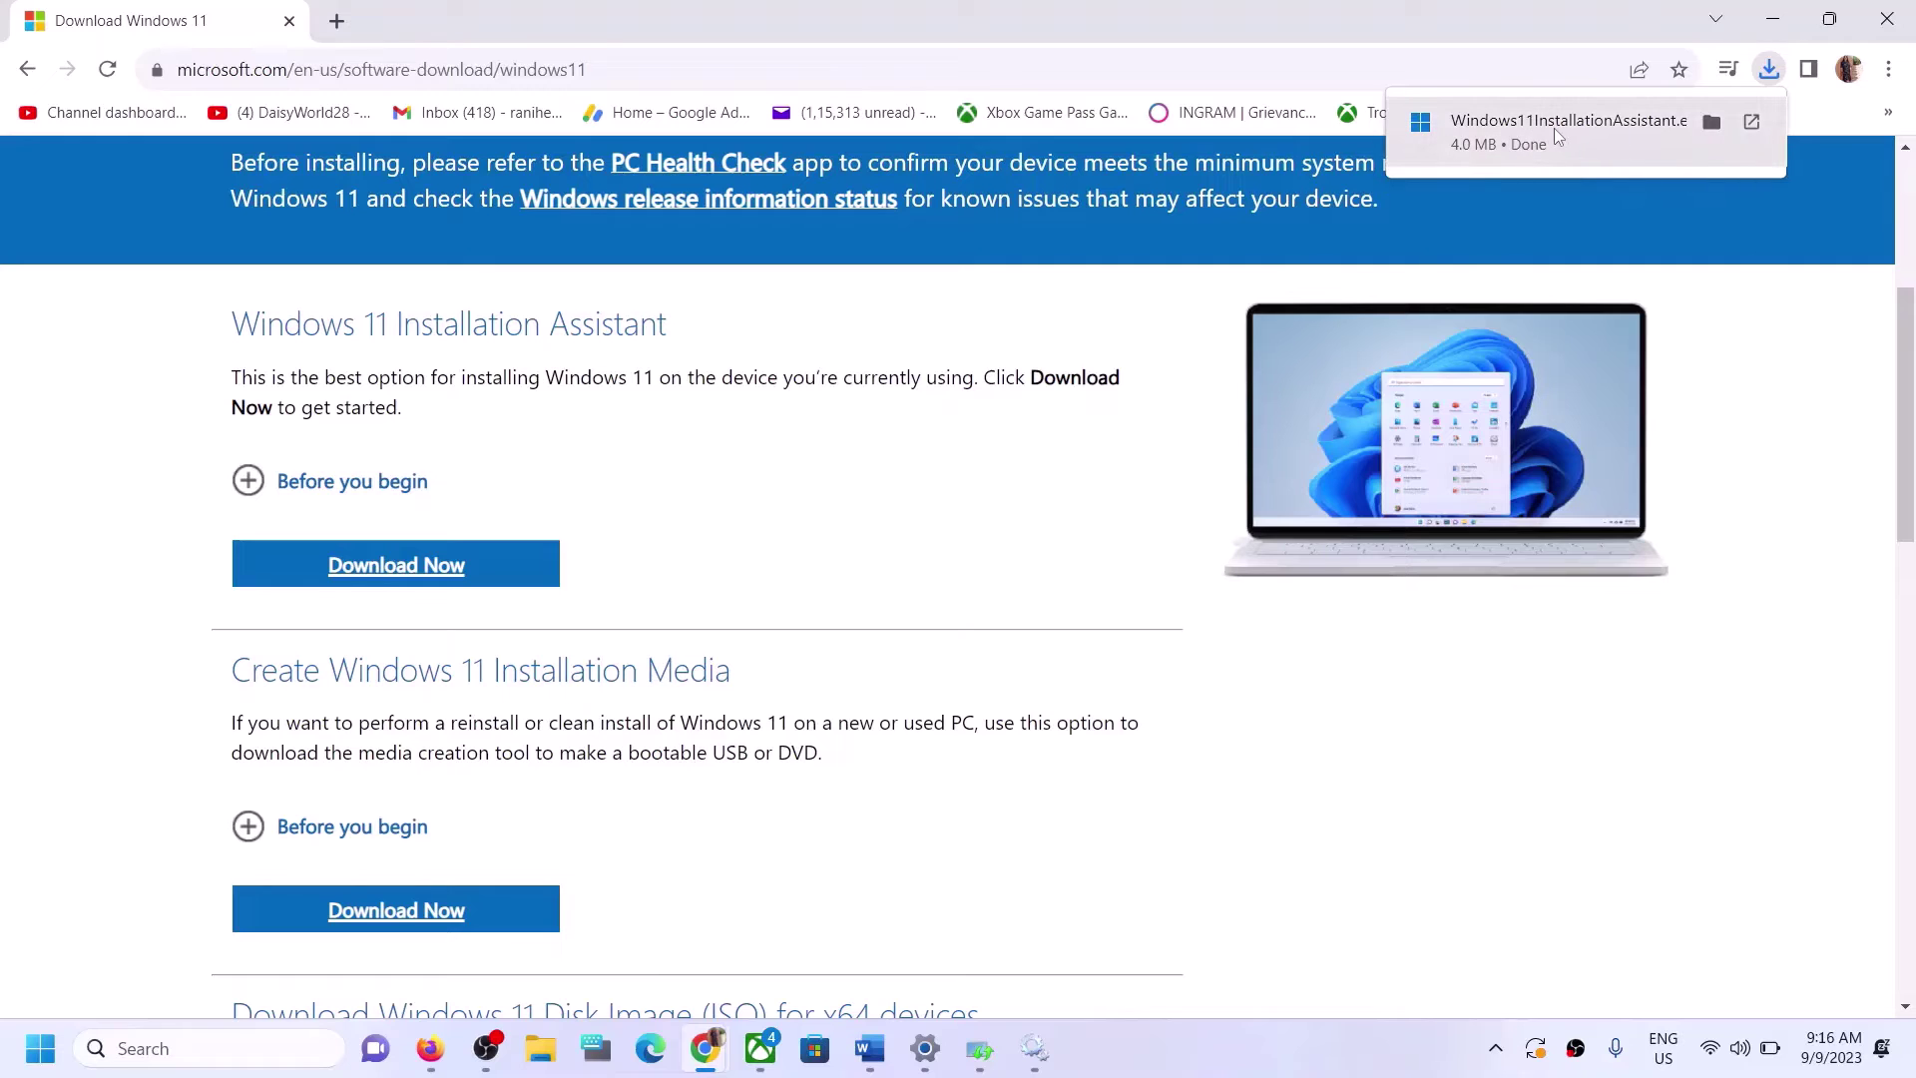
{"action": "left_click", "coordinate": [1541, 134]}
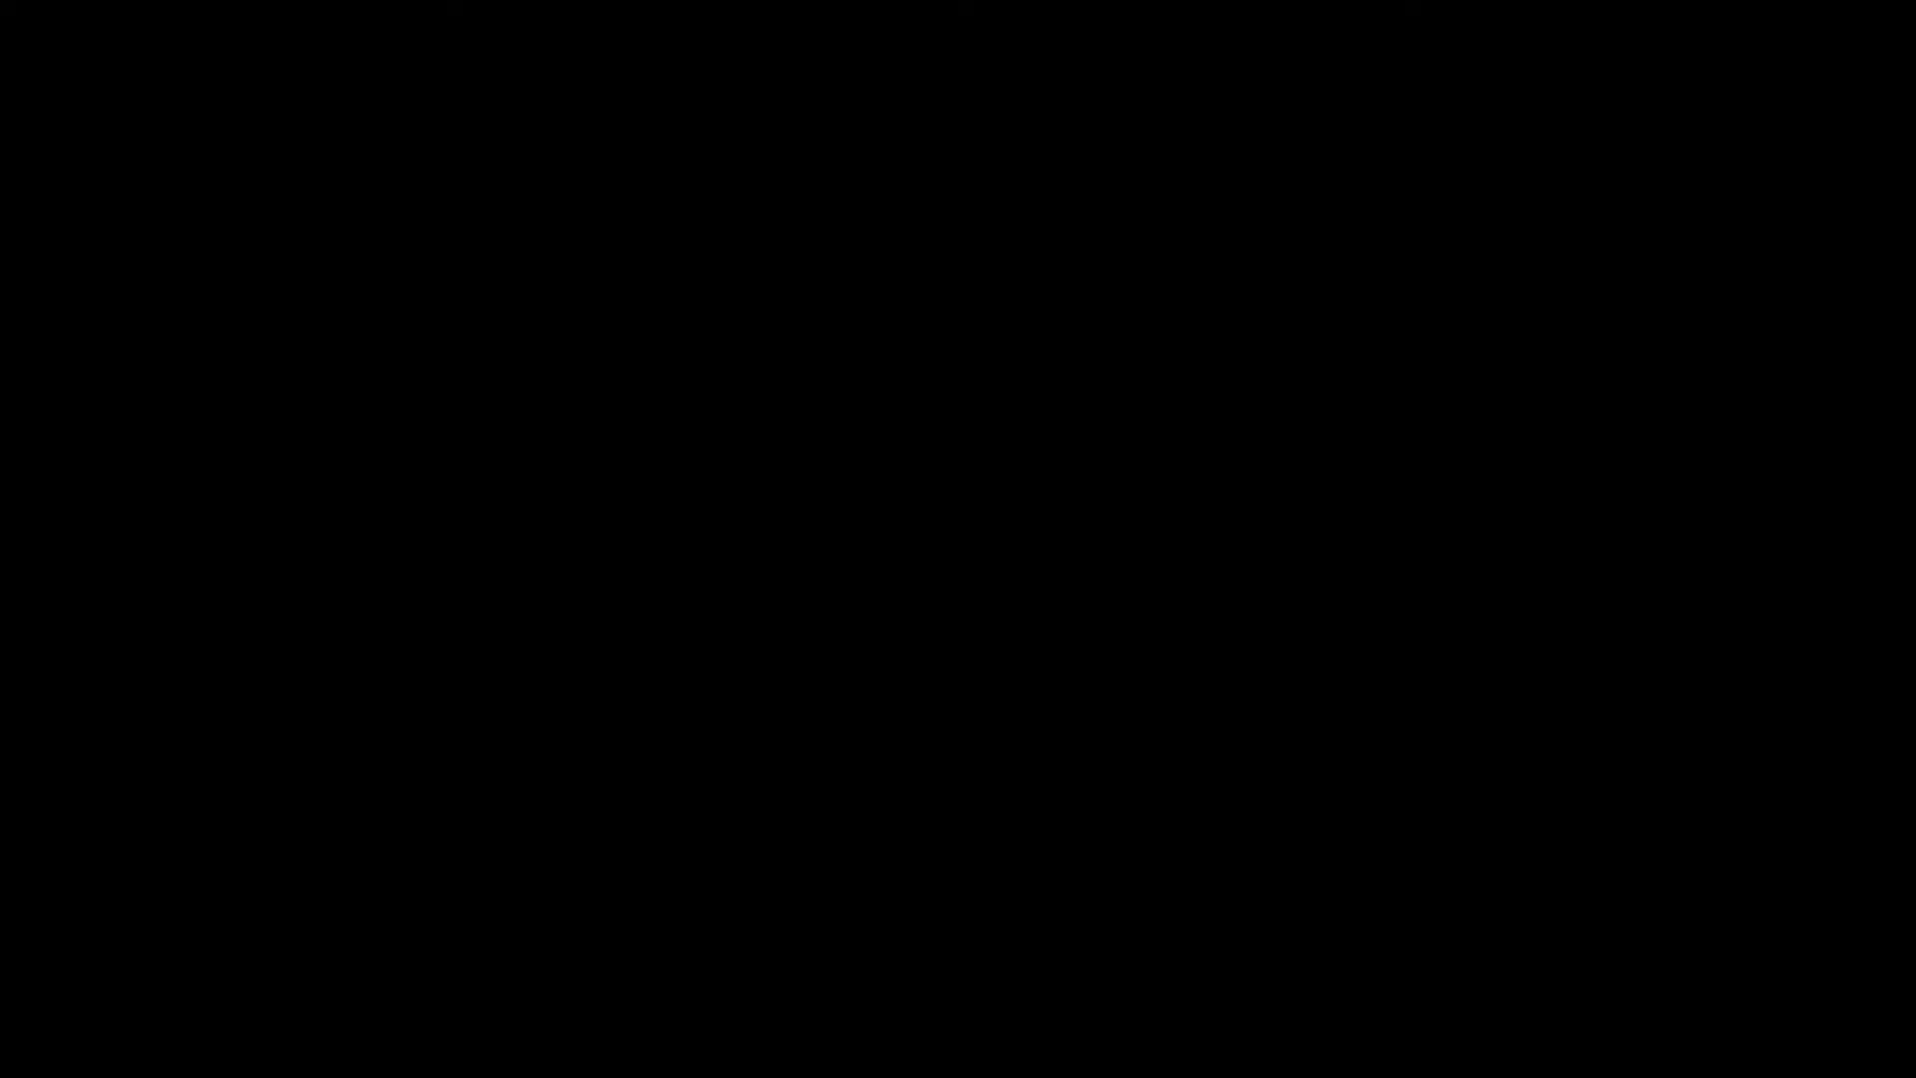
Step: Approve the UAC prompt and accept the Installation Assistant's license terms to begin installing
{"action": "left_click", "coordinate": [872, 740]}
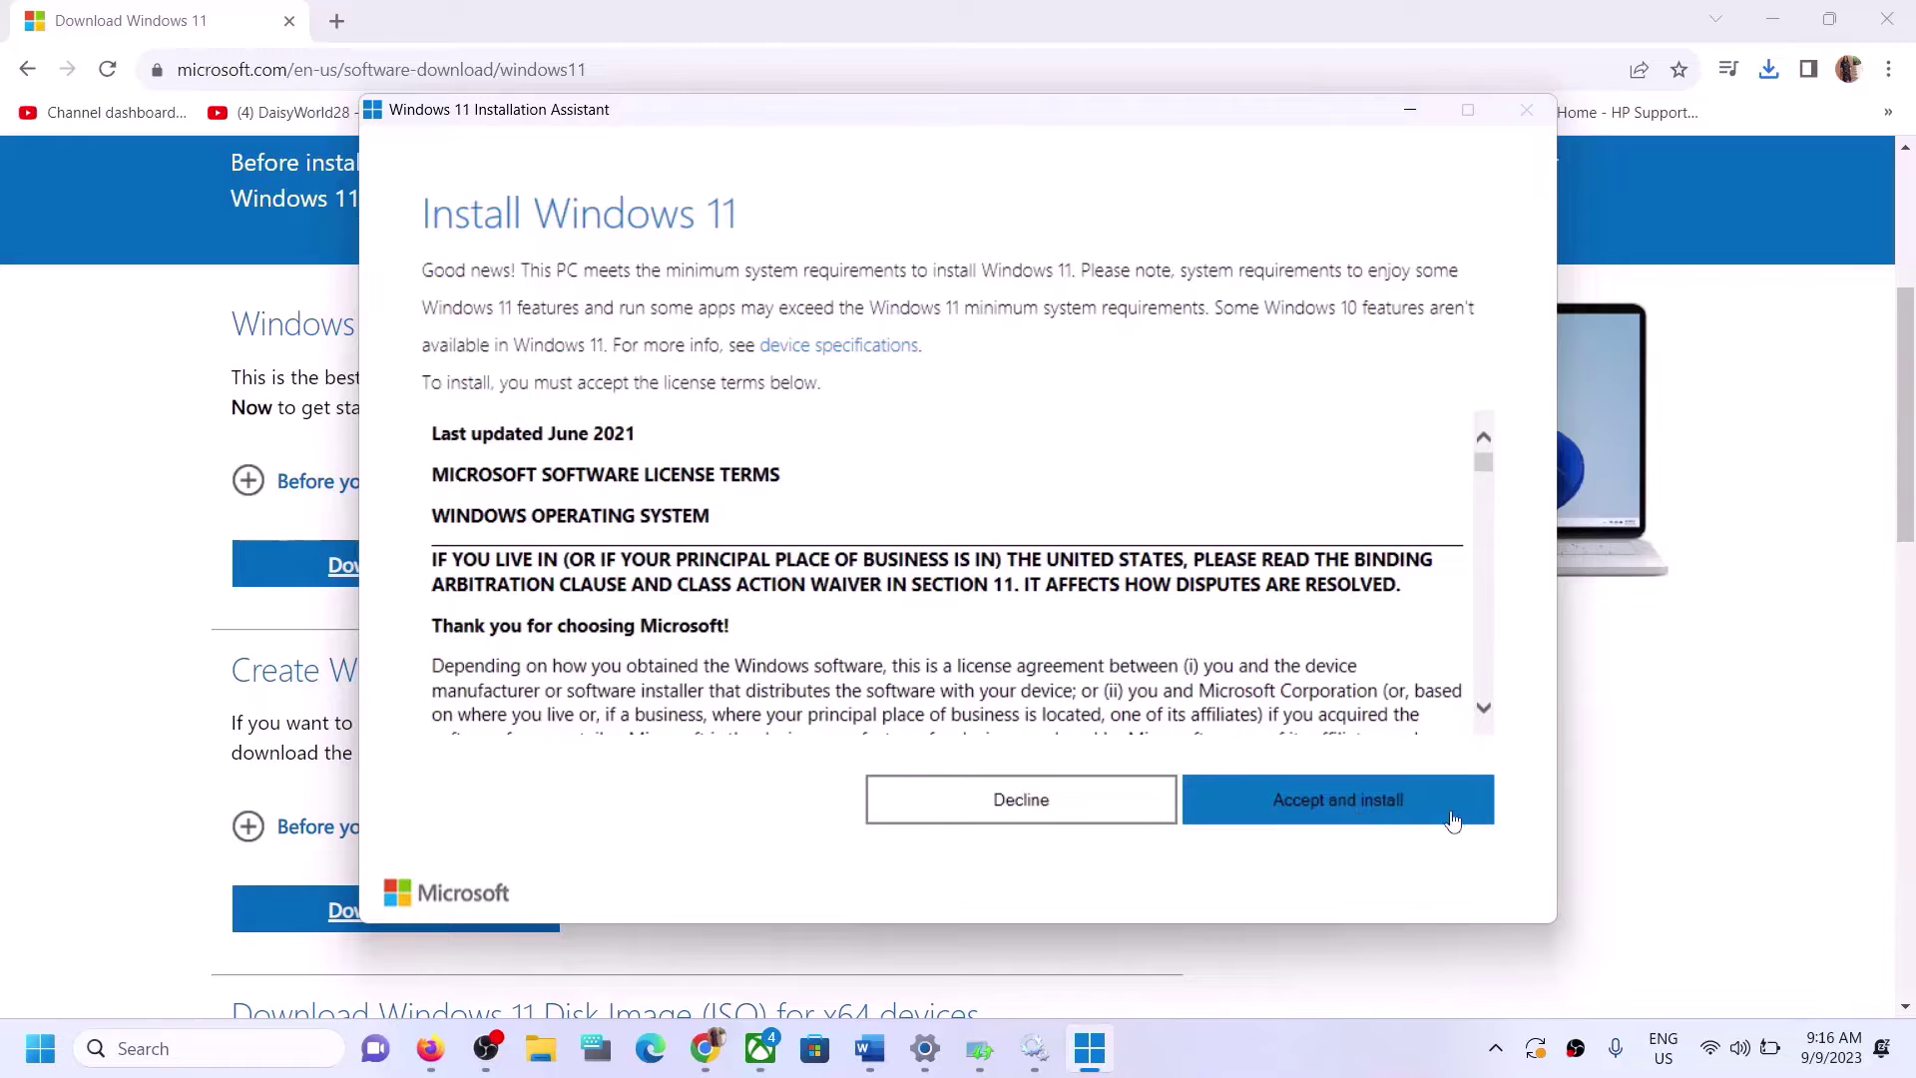
{"action": "left_click", "coordinate": [1354, 806]}
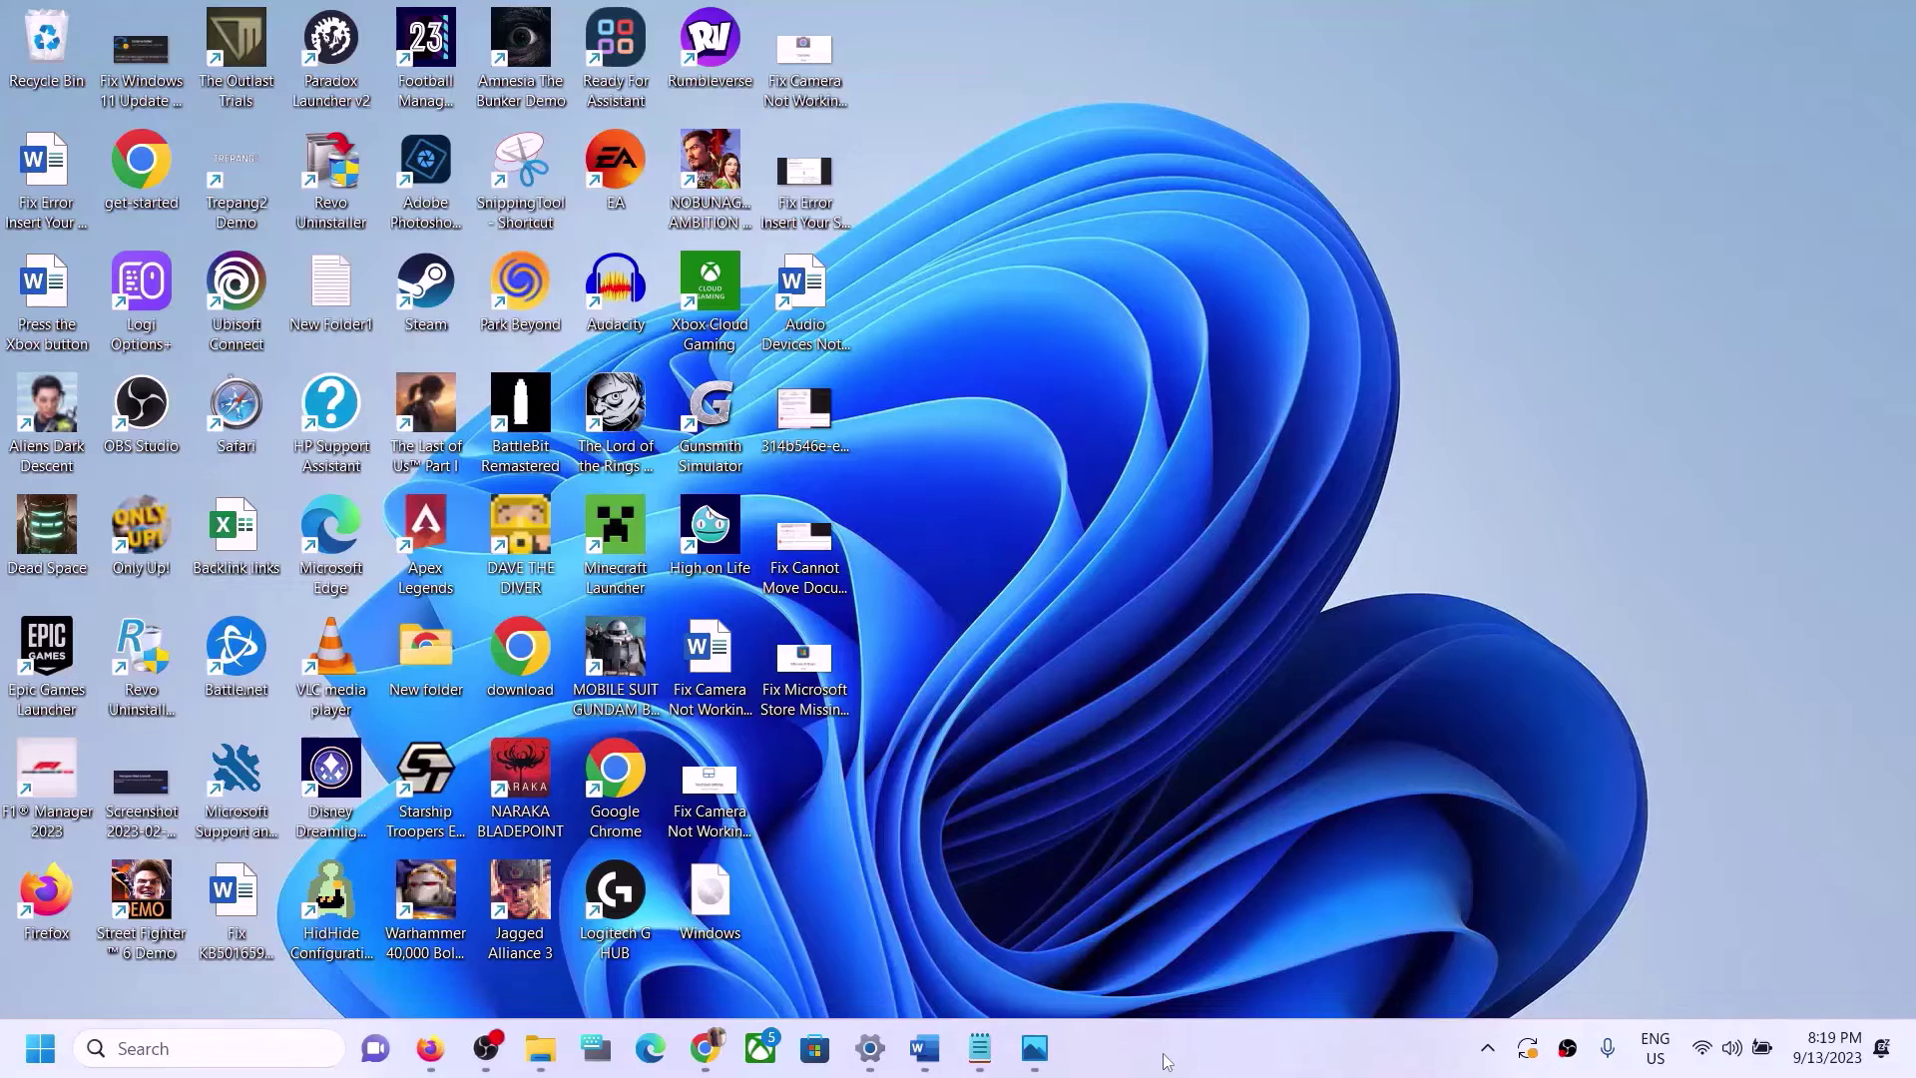
Step: Copy the Step 5 reset commands from the SC config line through net start appidsvc
{"action": "mouse_move", "coordinate": [926, 1042]}
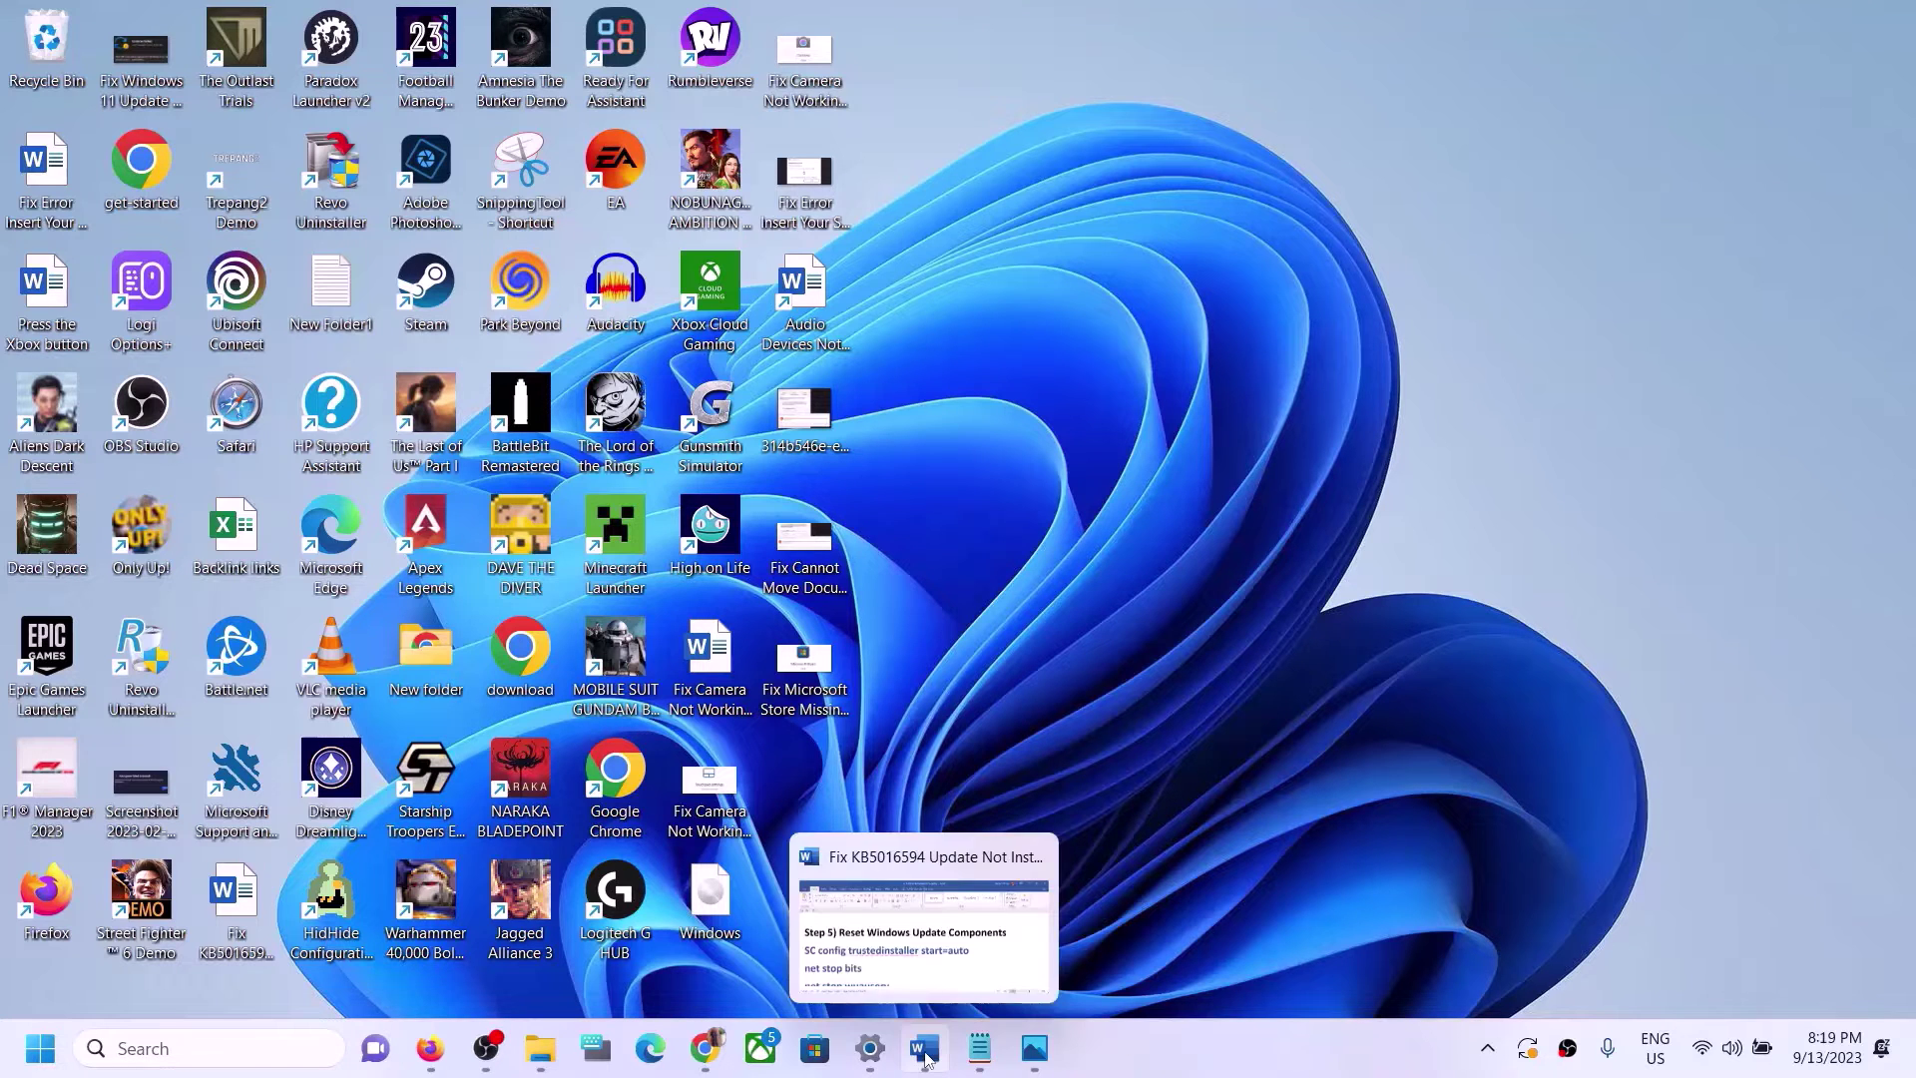
{"action": "left_click", "coordinate": [928, 898]}
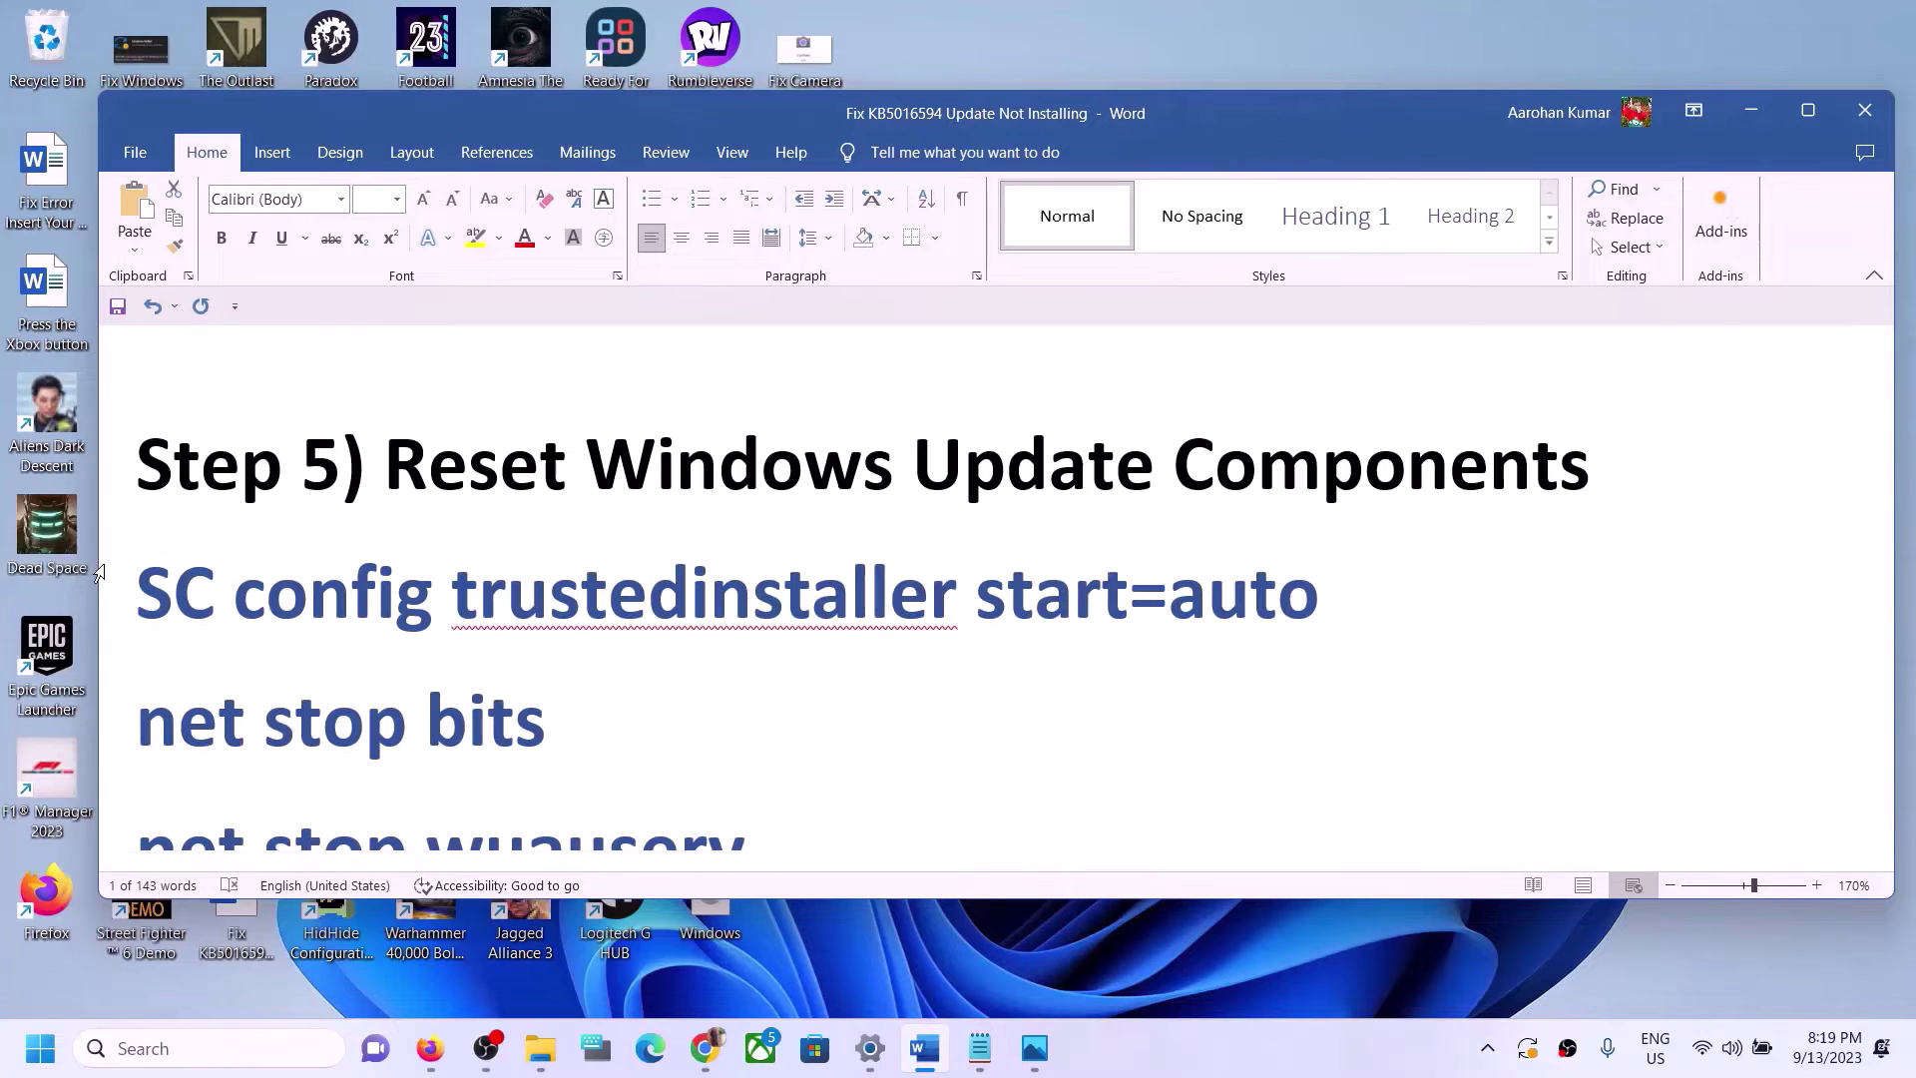
{"action": "left_click", "coordinate": [144, 581]}
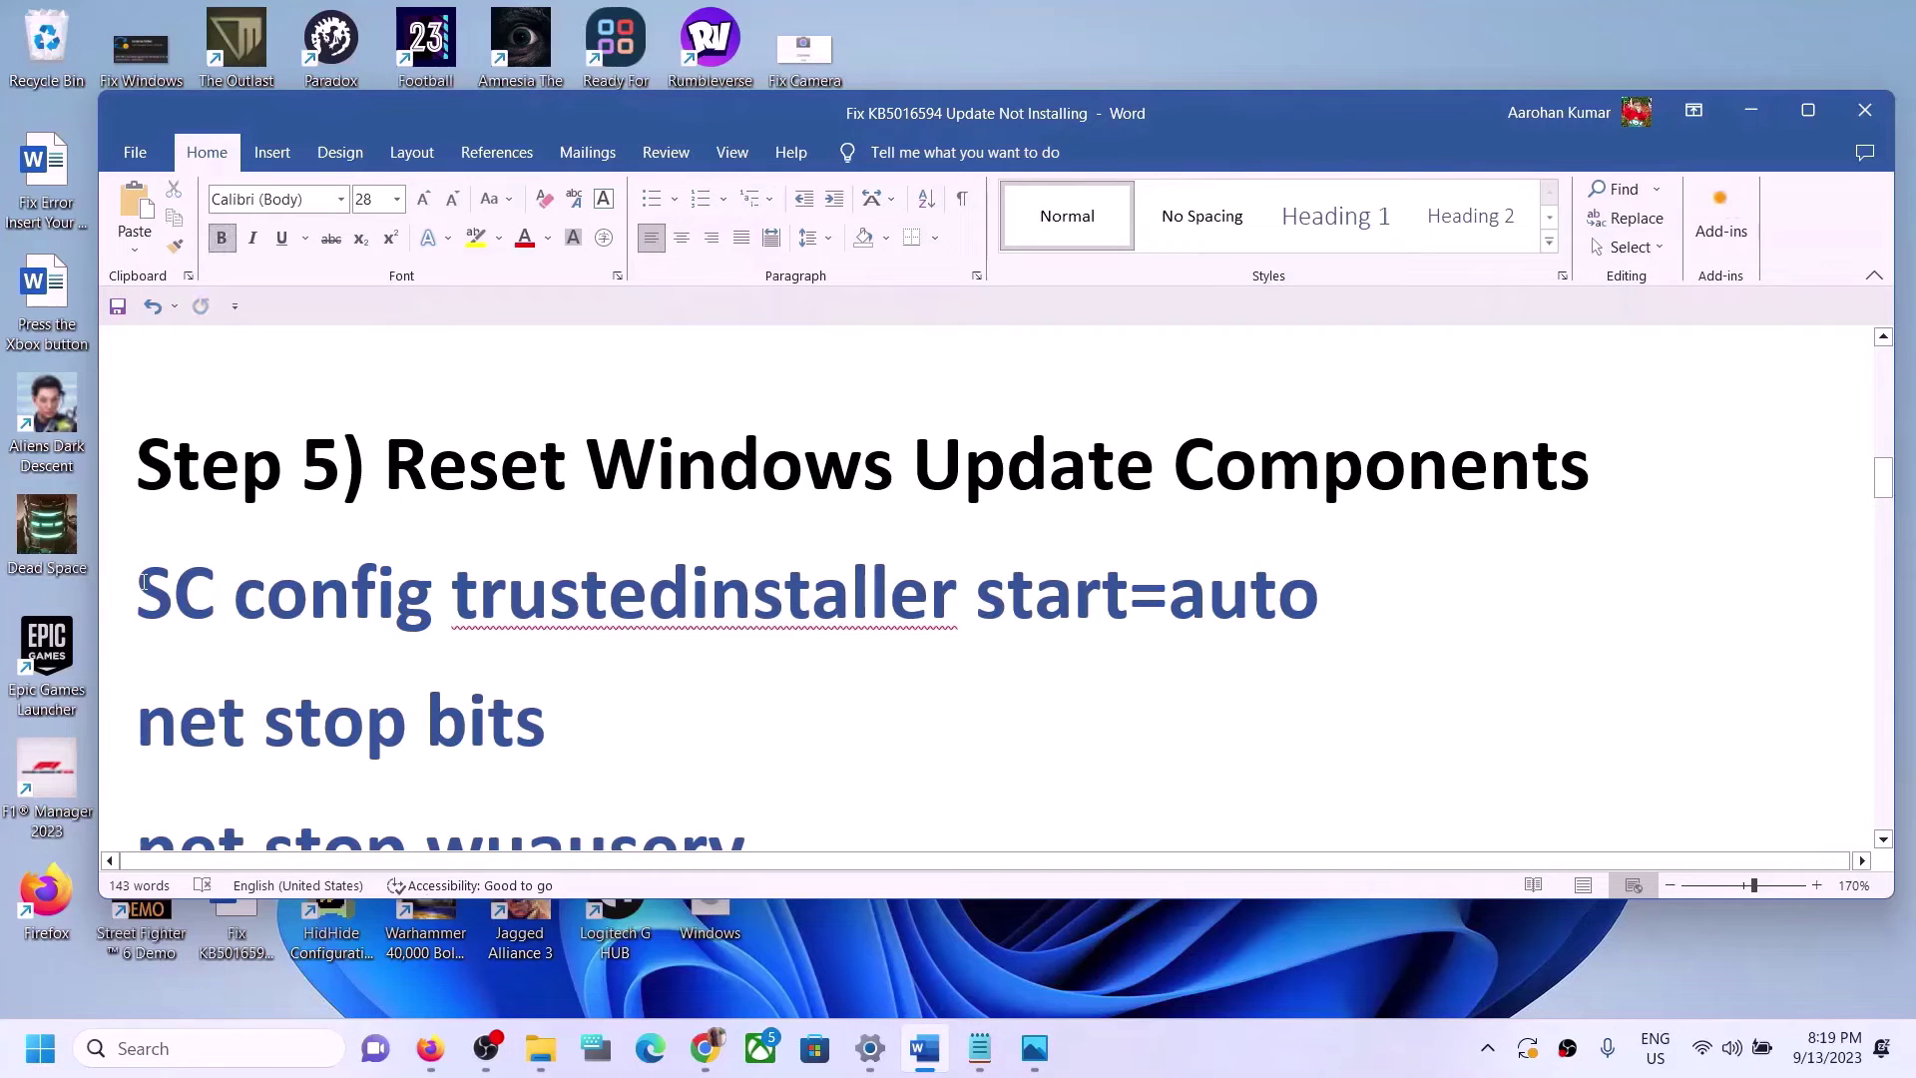
{"action": "key", "text": "shift+Down"}
{"action": "key", "text": "shift+Down"}
{"action": "key", "text": "shift+Down"}
{"action": "key", "text": "shift+Down"}
{"action": "key", "text": "shift+Down"}
{"action": "key", "text": "shift+Down"}
{"action": "key", "text": "shift+Down"}
{"action": "key", "text": "shift+Down"}
{"action": "key", "text": "shift+Down"}
{"action": "key", "text": "shift+Down"}
{"action": "key", "text": "shift+Down"}
{"action": "key", "text": "shift+Down"}
{"action": "key", "text": "shift+Down"}
{"action": "key", "text": "shift+Down"}
{"action": "key", "text": "shift+Down"}
{"action": "key", "text": "shift+Down"}
{"action": "key", "text": "shift+Down"}
{"action": "key", "text": "shift+Down"}
{"action": "key", "text": "shift+Down"}
{"action": "key", "text": "shift+Down"}
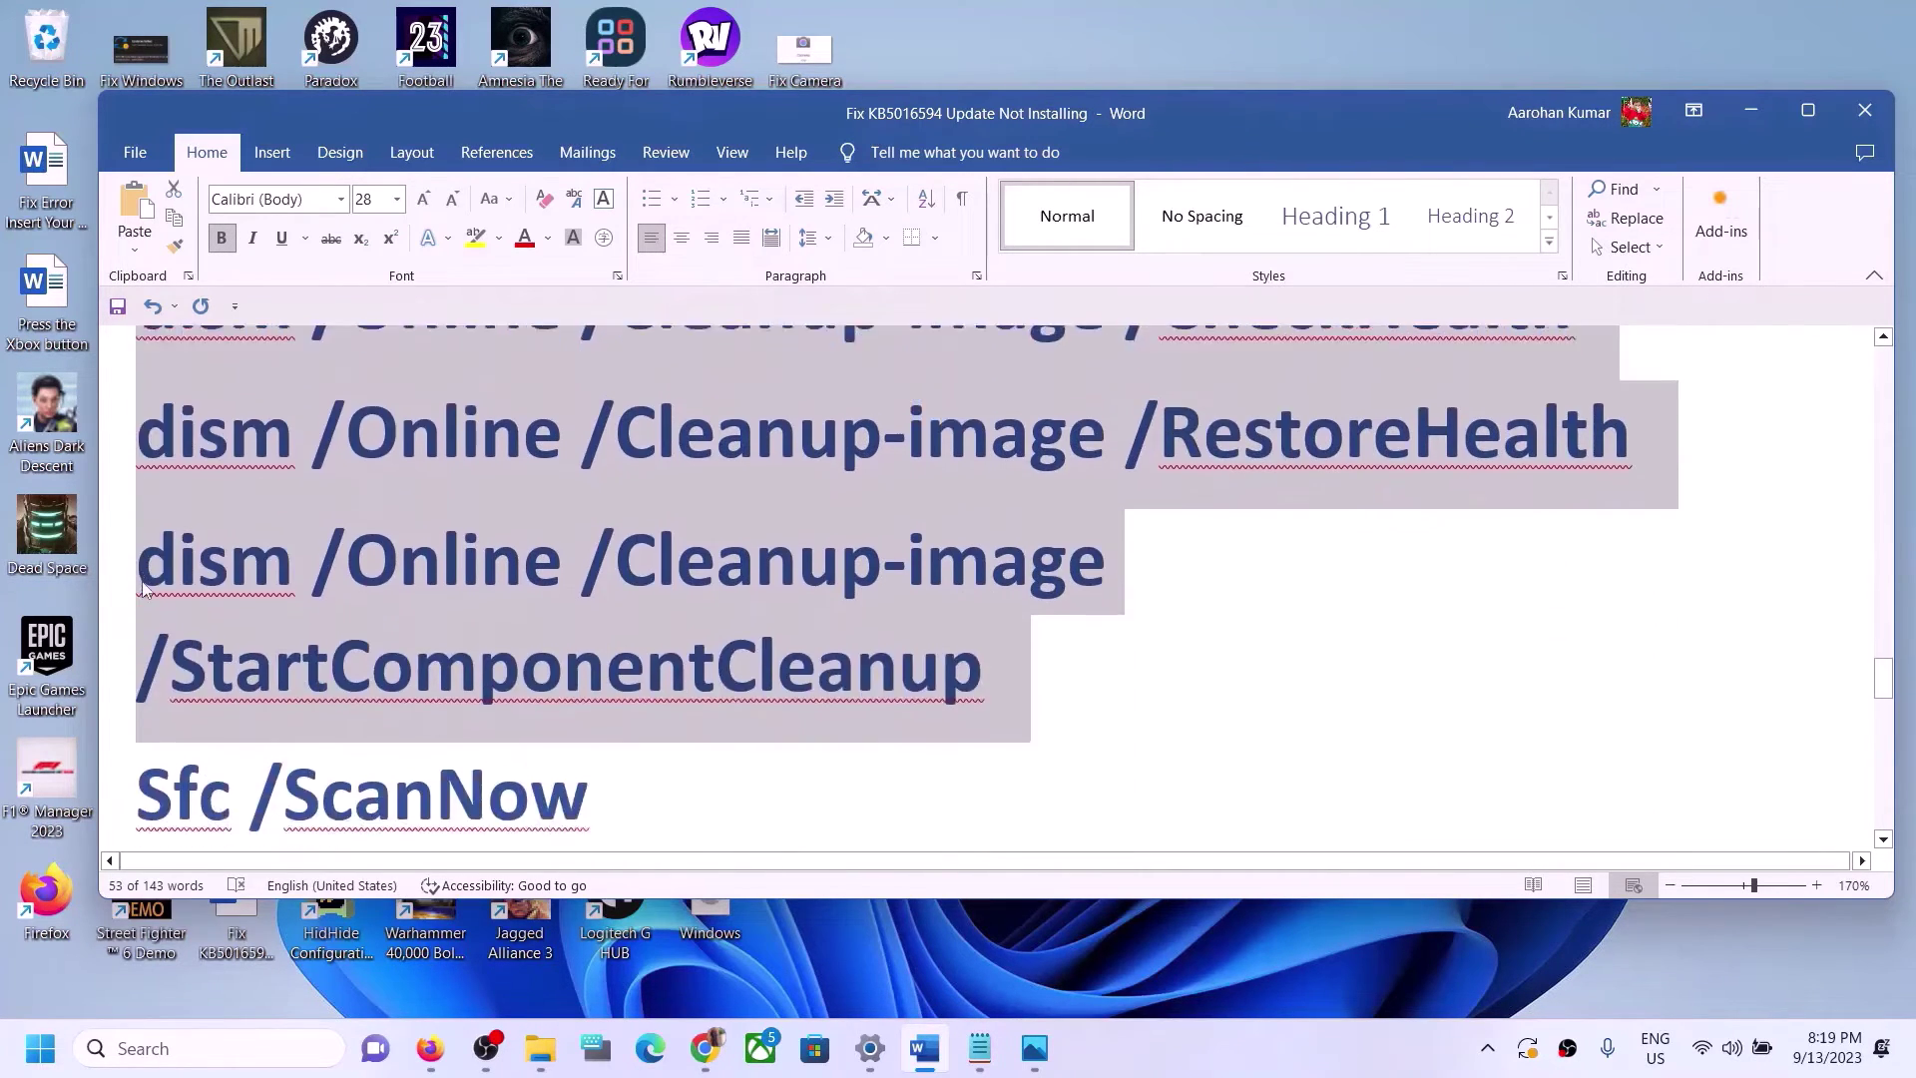
{"action": "key", "text": "shift+Down"}
{"action": "key", "text": "shift+Down"}
{"action": "key", "text": "shift+Down"}
{"action": "key", "text": "shift+Down"}
{"action": "key", "text": "shift+Down"}
{"action": "key", "text": "shift+Down"}
{"action": "key", "text": "shift+Down"}
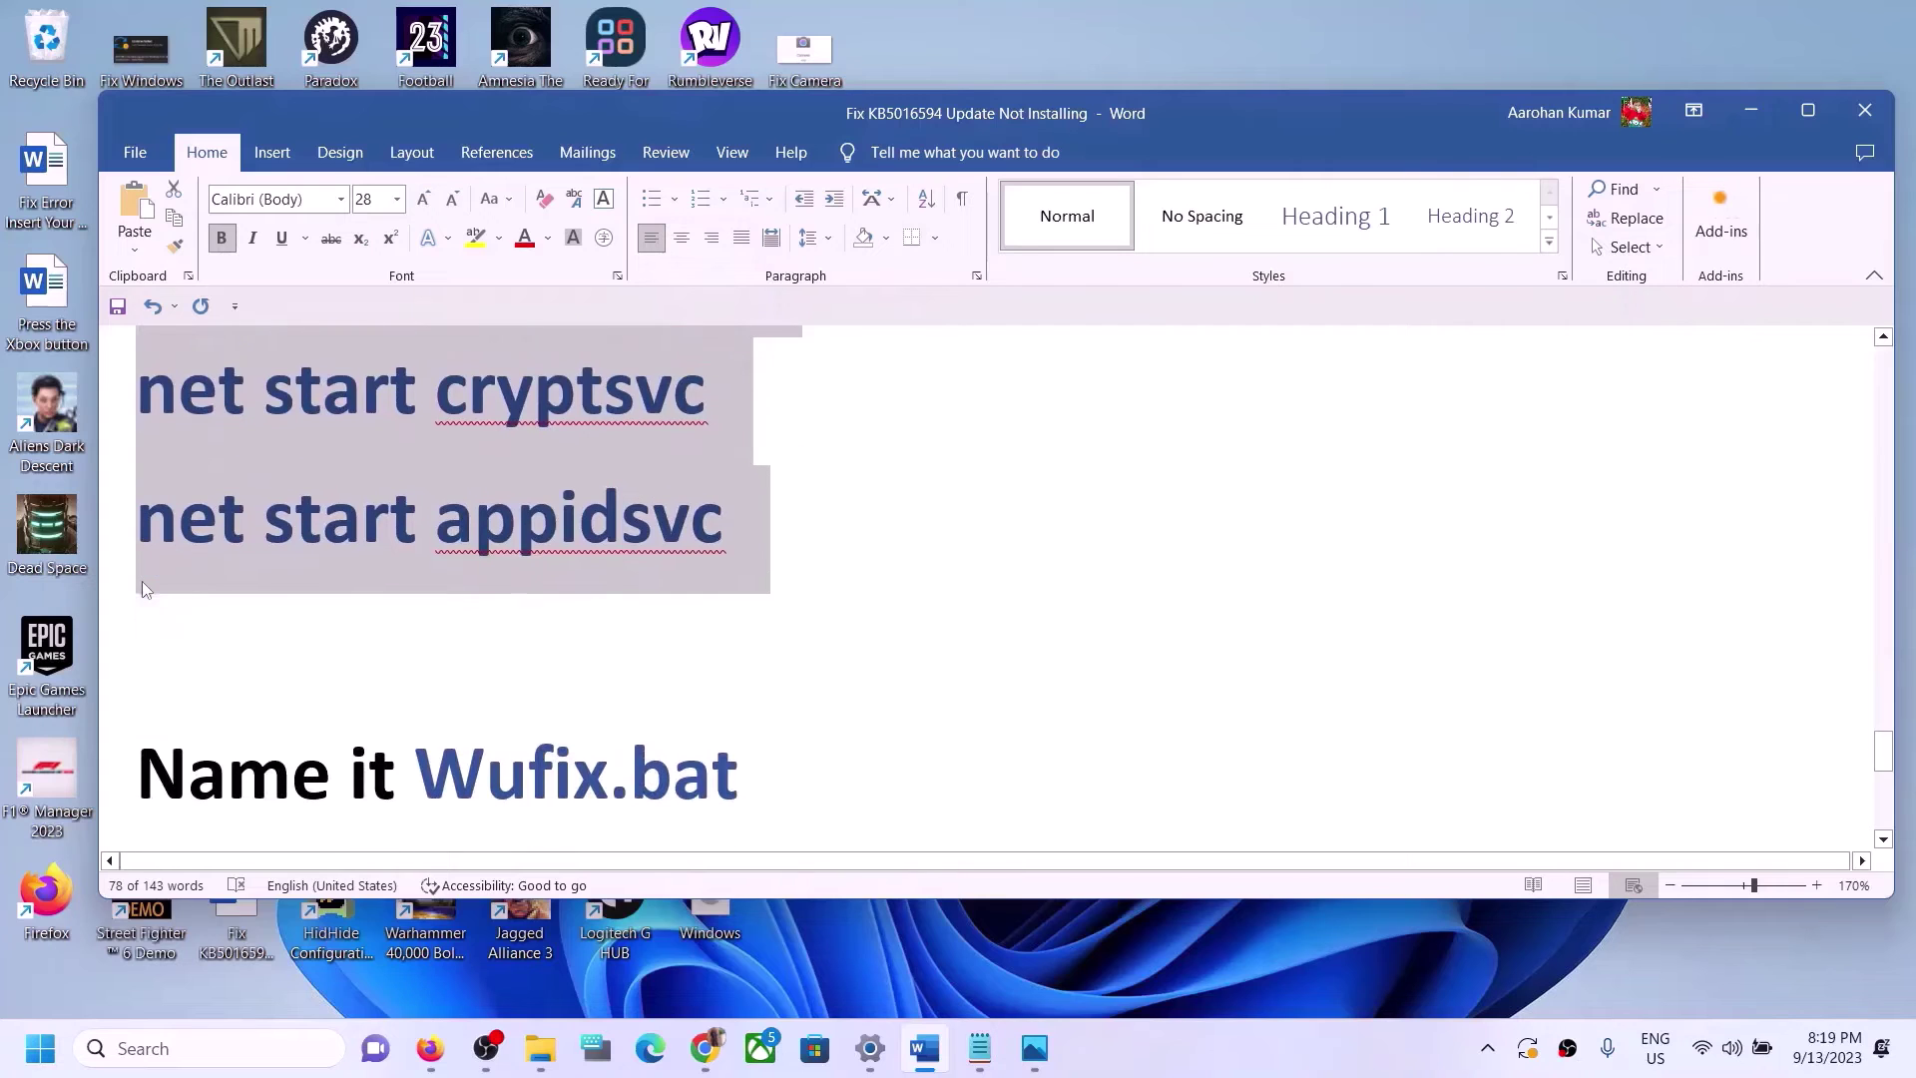
{"action": "right_click", "coordinate": [357, 451]}
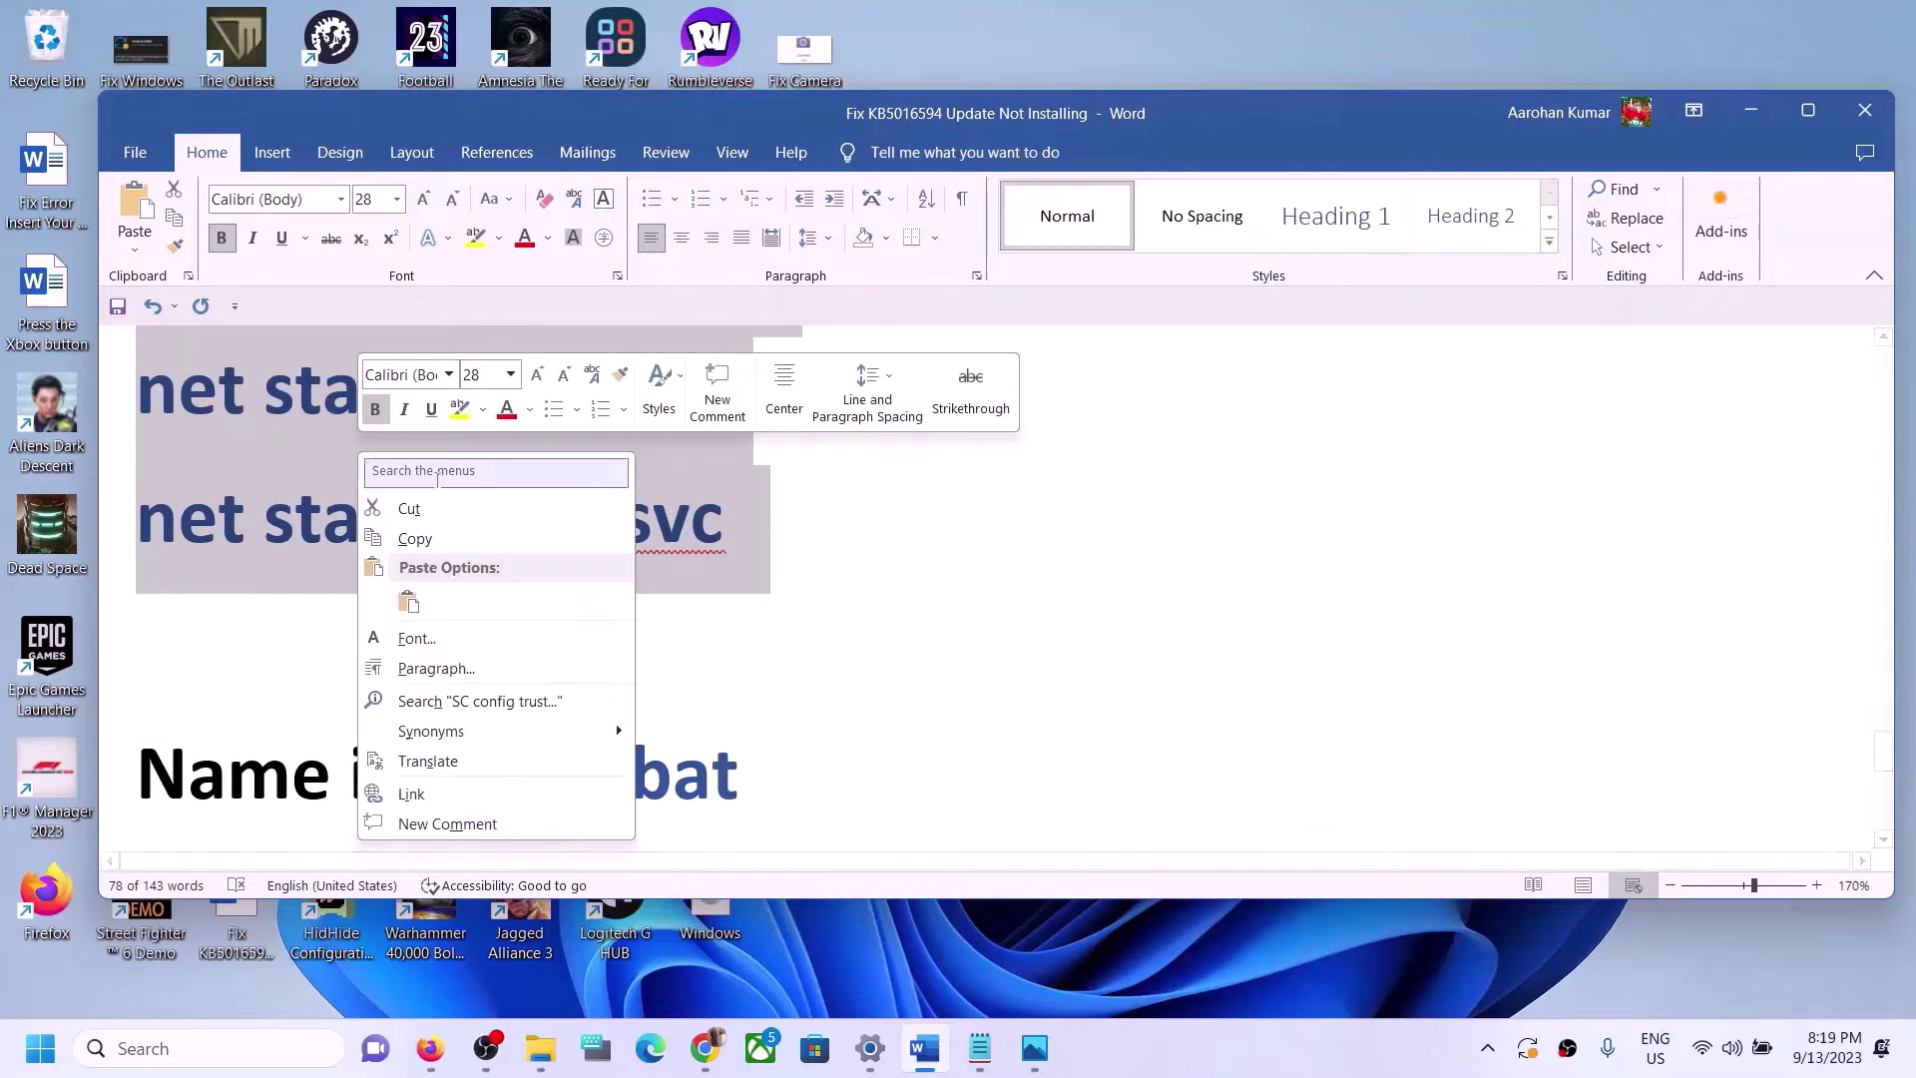
{"action": "left_click", "coordinate": [411, 533]}
{"action": "left_click", "coordinate": [192, 1046]}
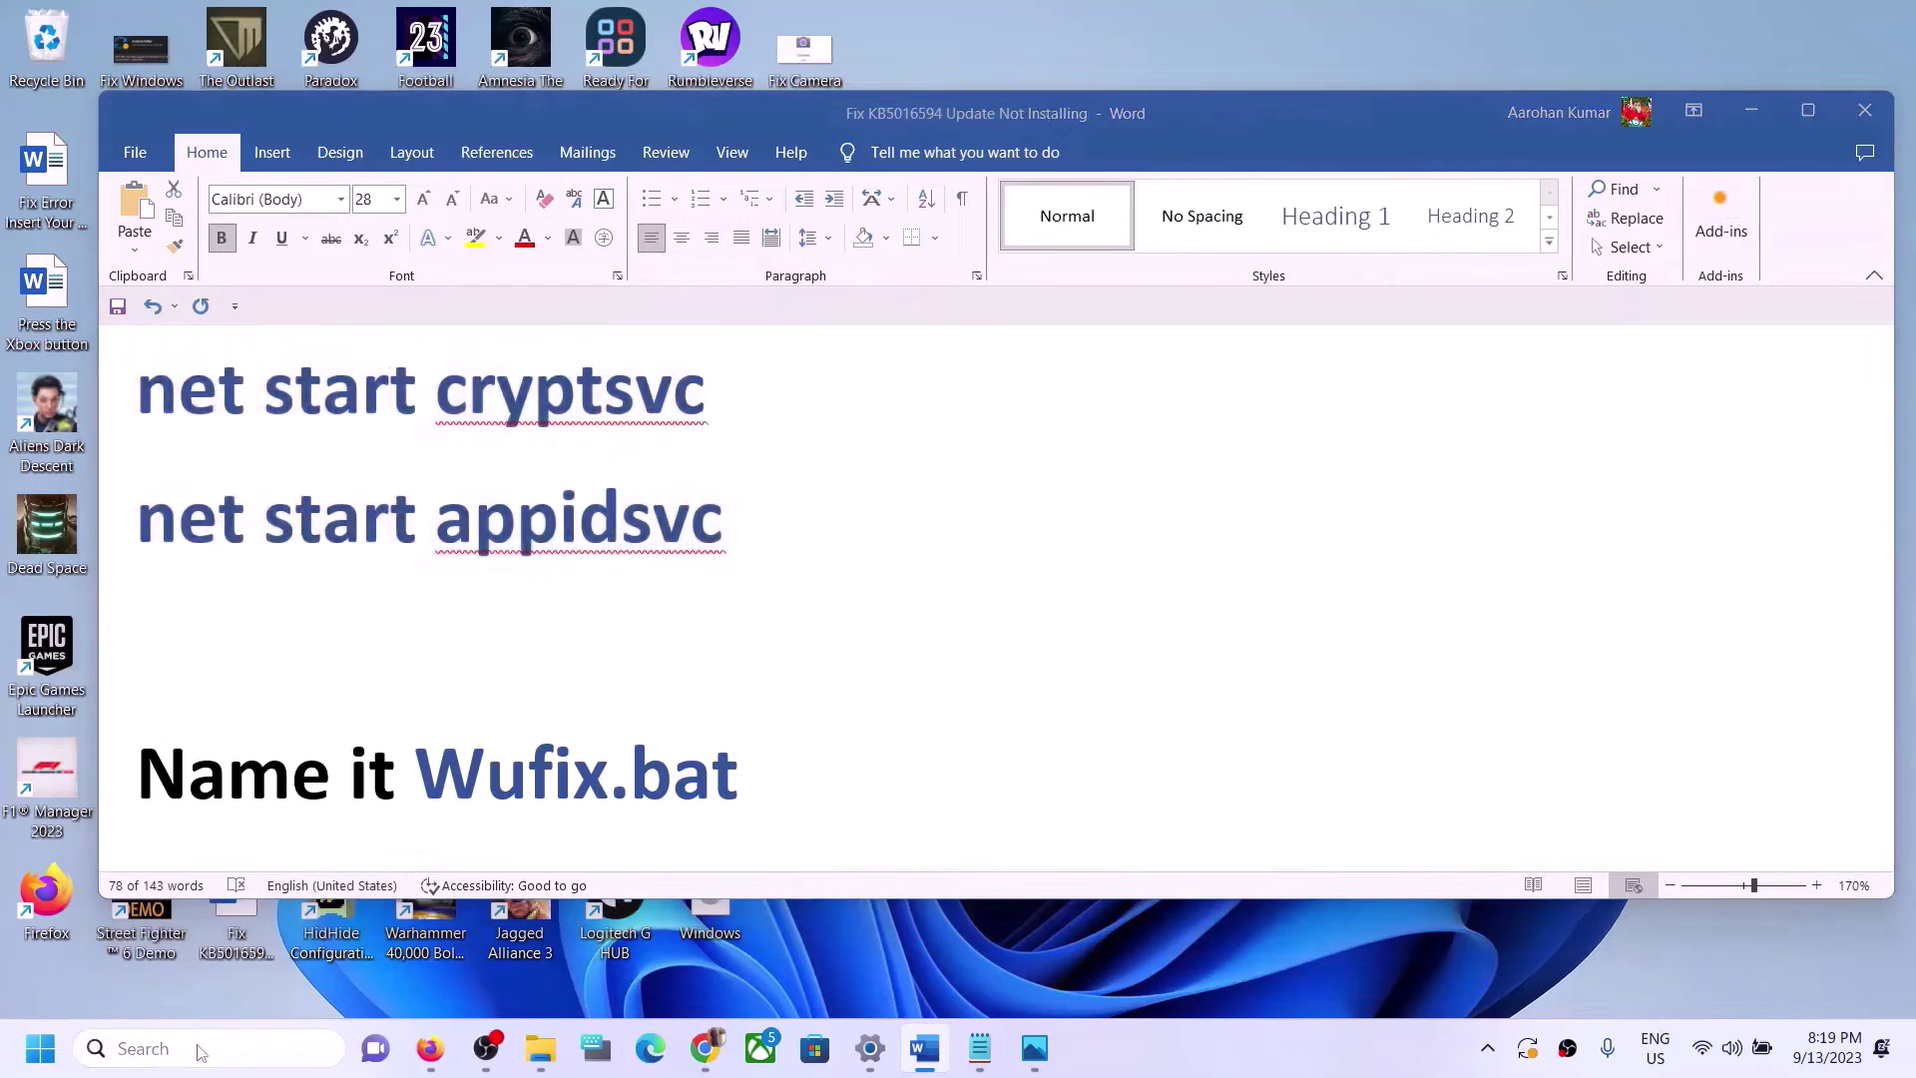
Step: Search for Notepad and launch it
{"action": "type", "text": "noteo"}
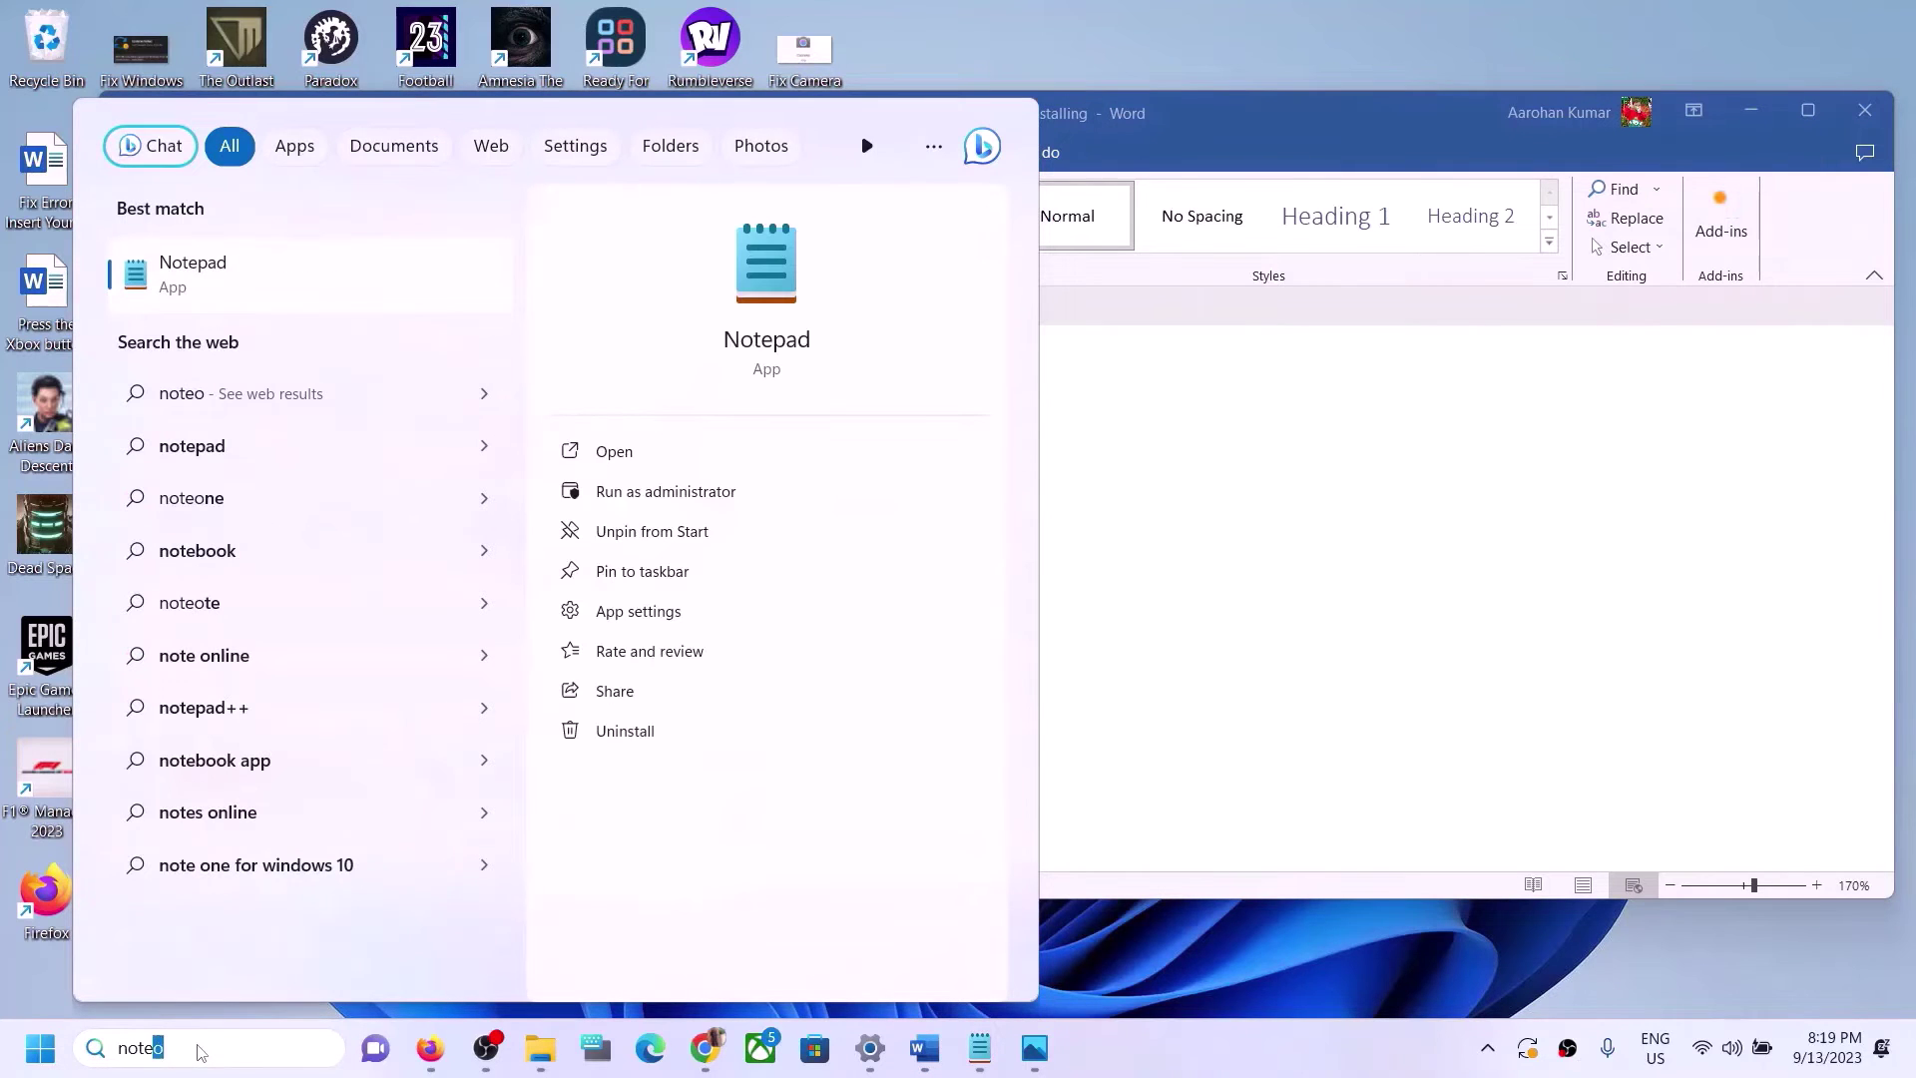
{"action": "key", "text": "BackSpace"}
{"action": "type", "text": "["}
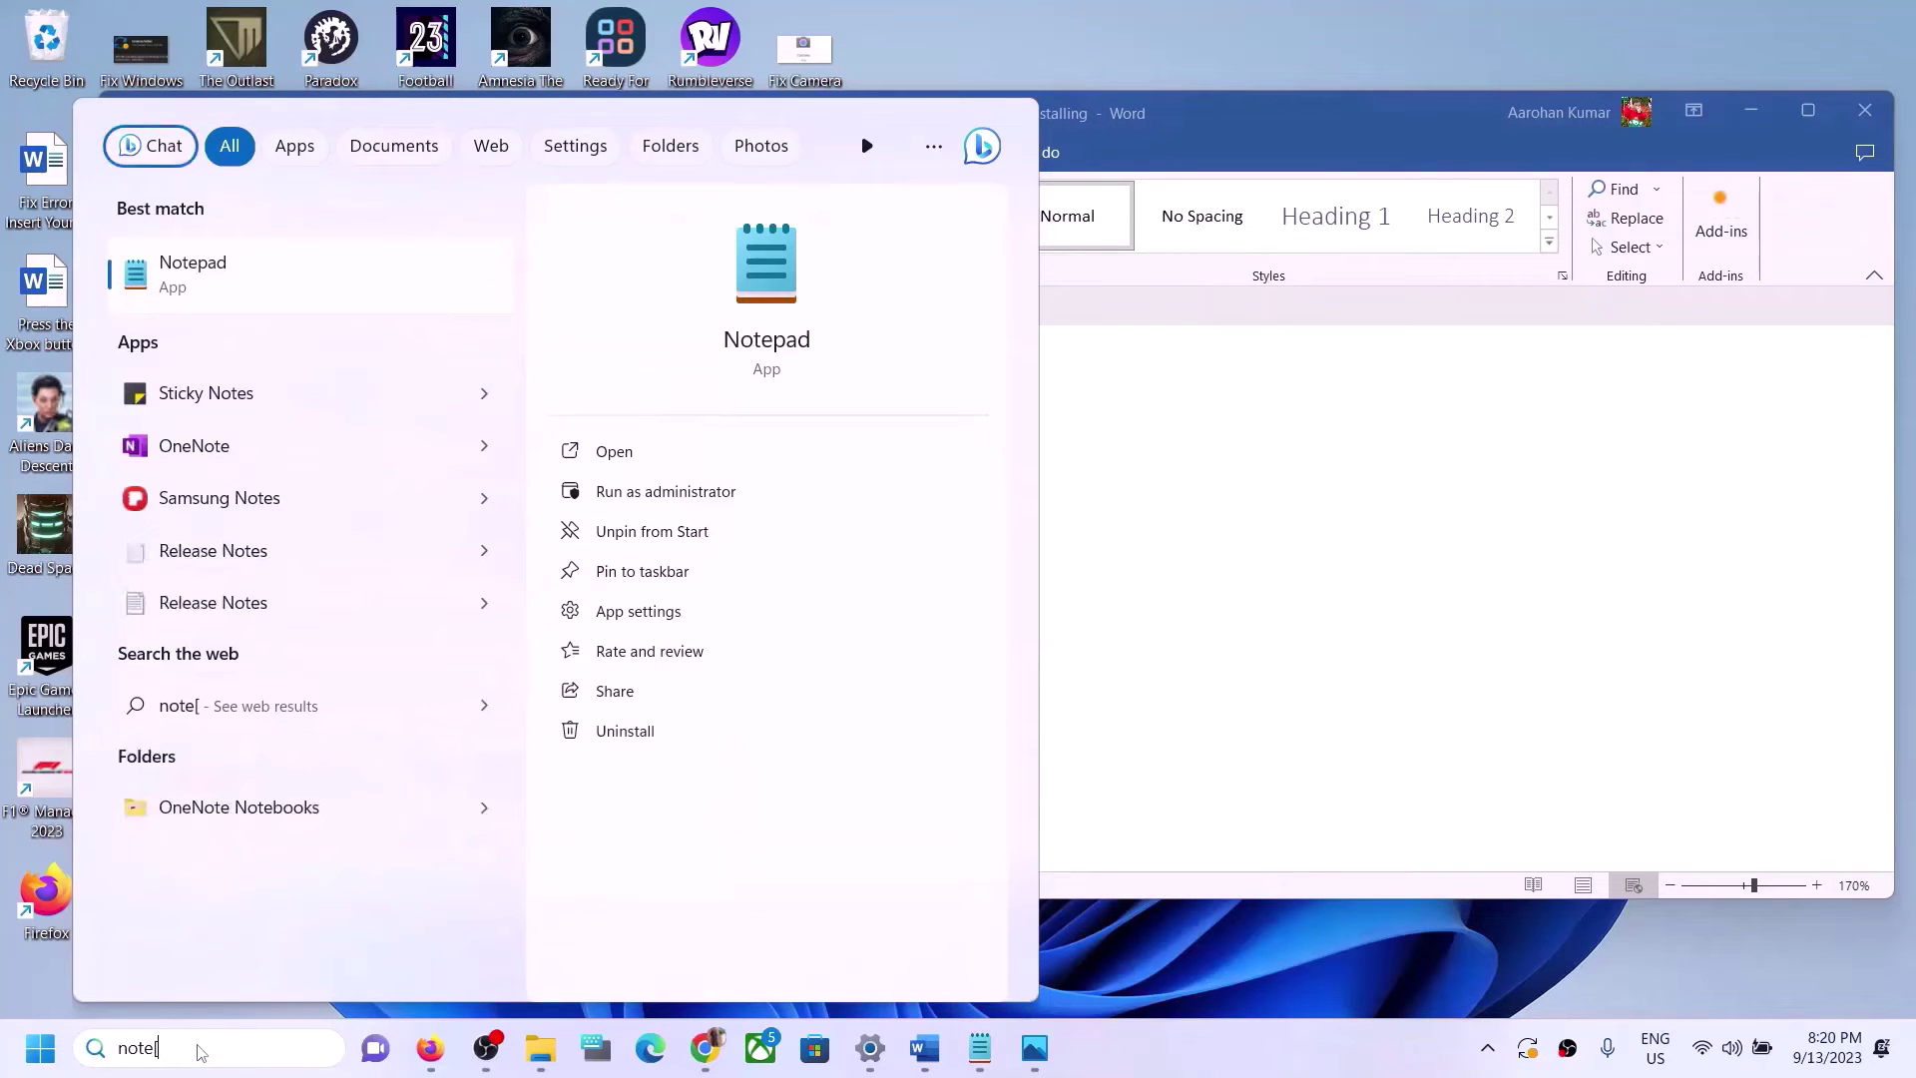
{"action": "key", "text": "BackSpace"}
{"action": "type", "text": "pad"}
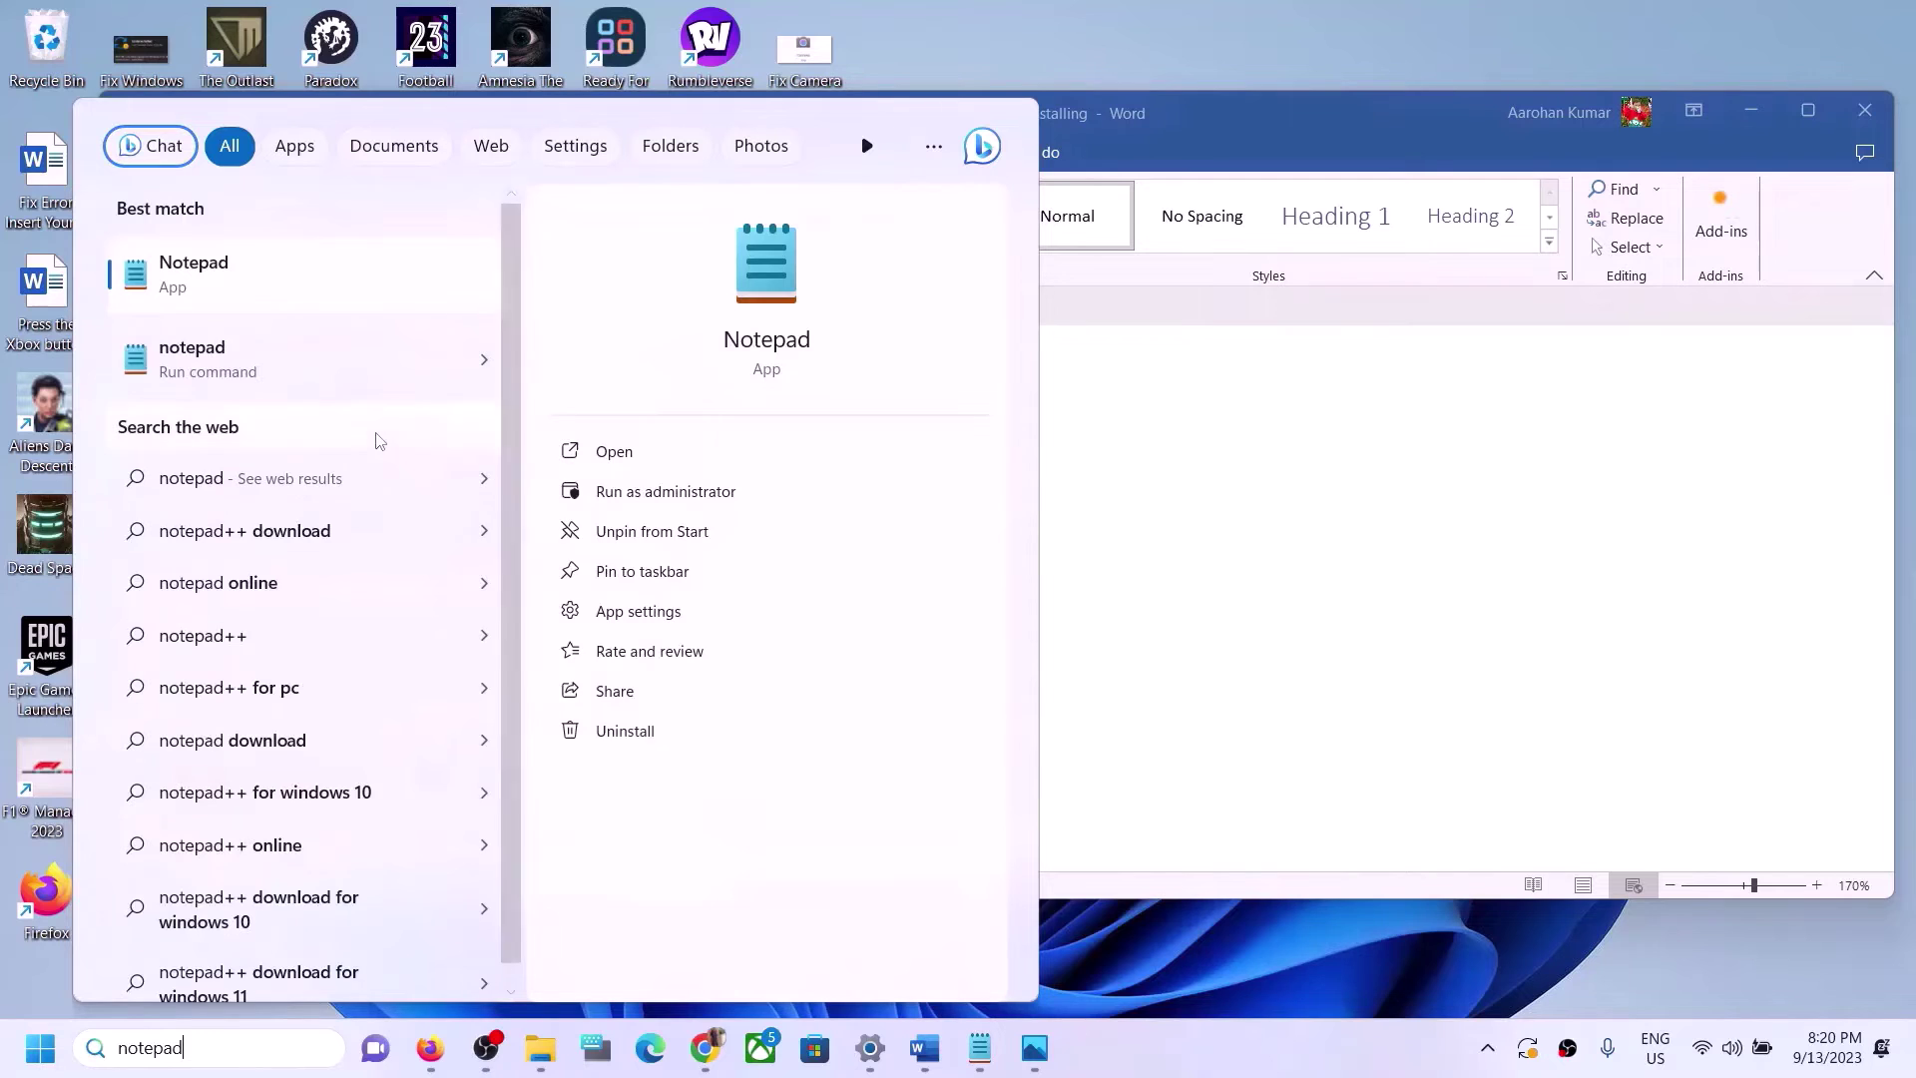
{"action": "left_click", "coordinate": [274, 257]}
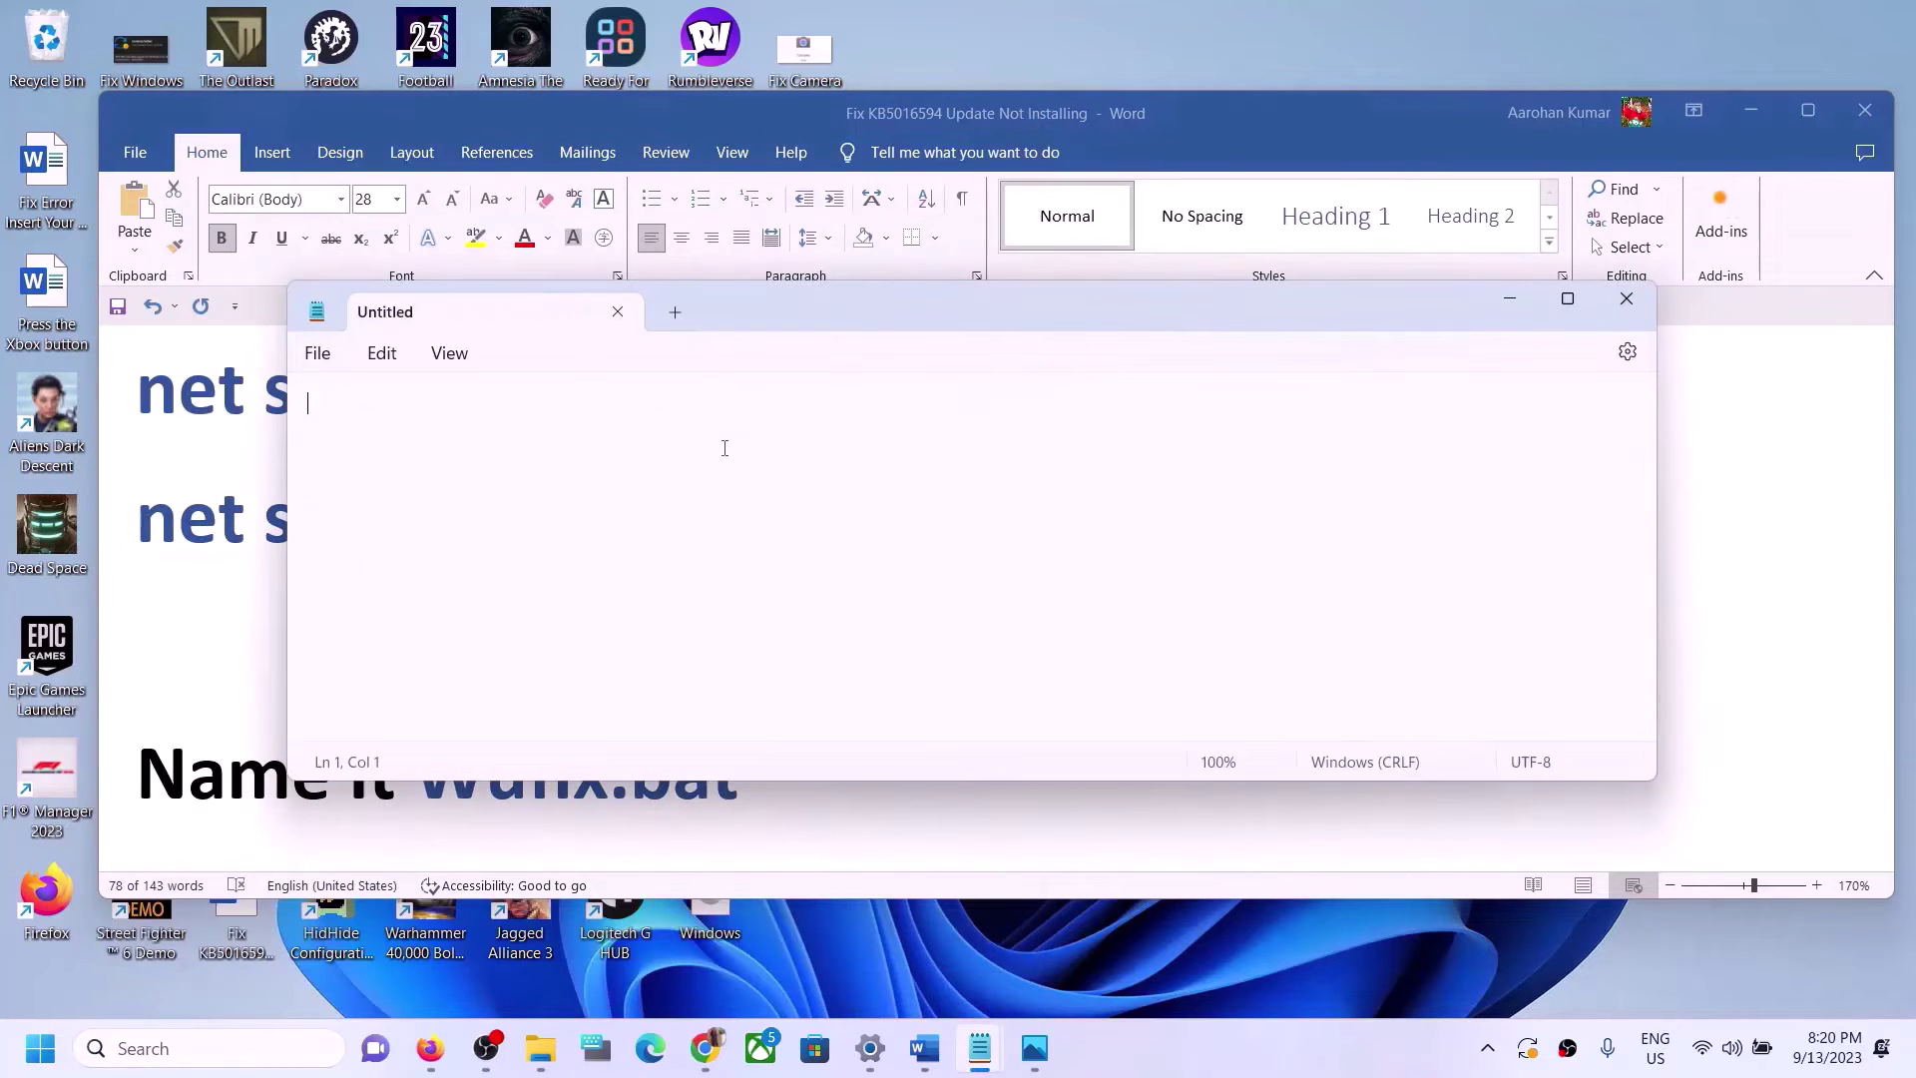
Step: Paste the copied reset commands into the new note and start Save as
{"action": "right_click", "coordinate": [725, 456]}
{"action": "left_click", "coordinate": [791, 628]}
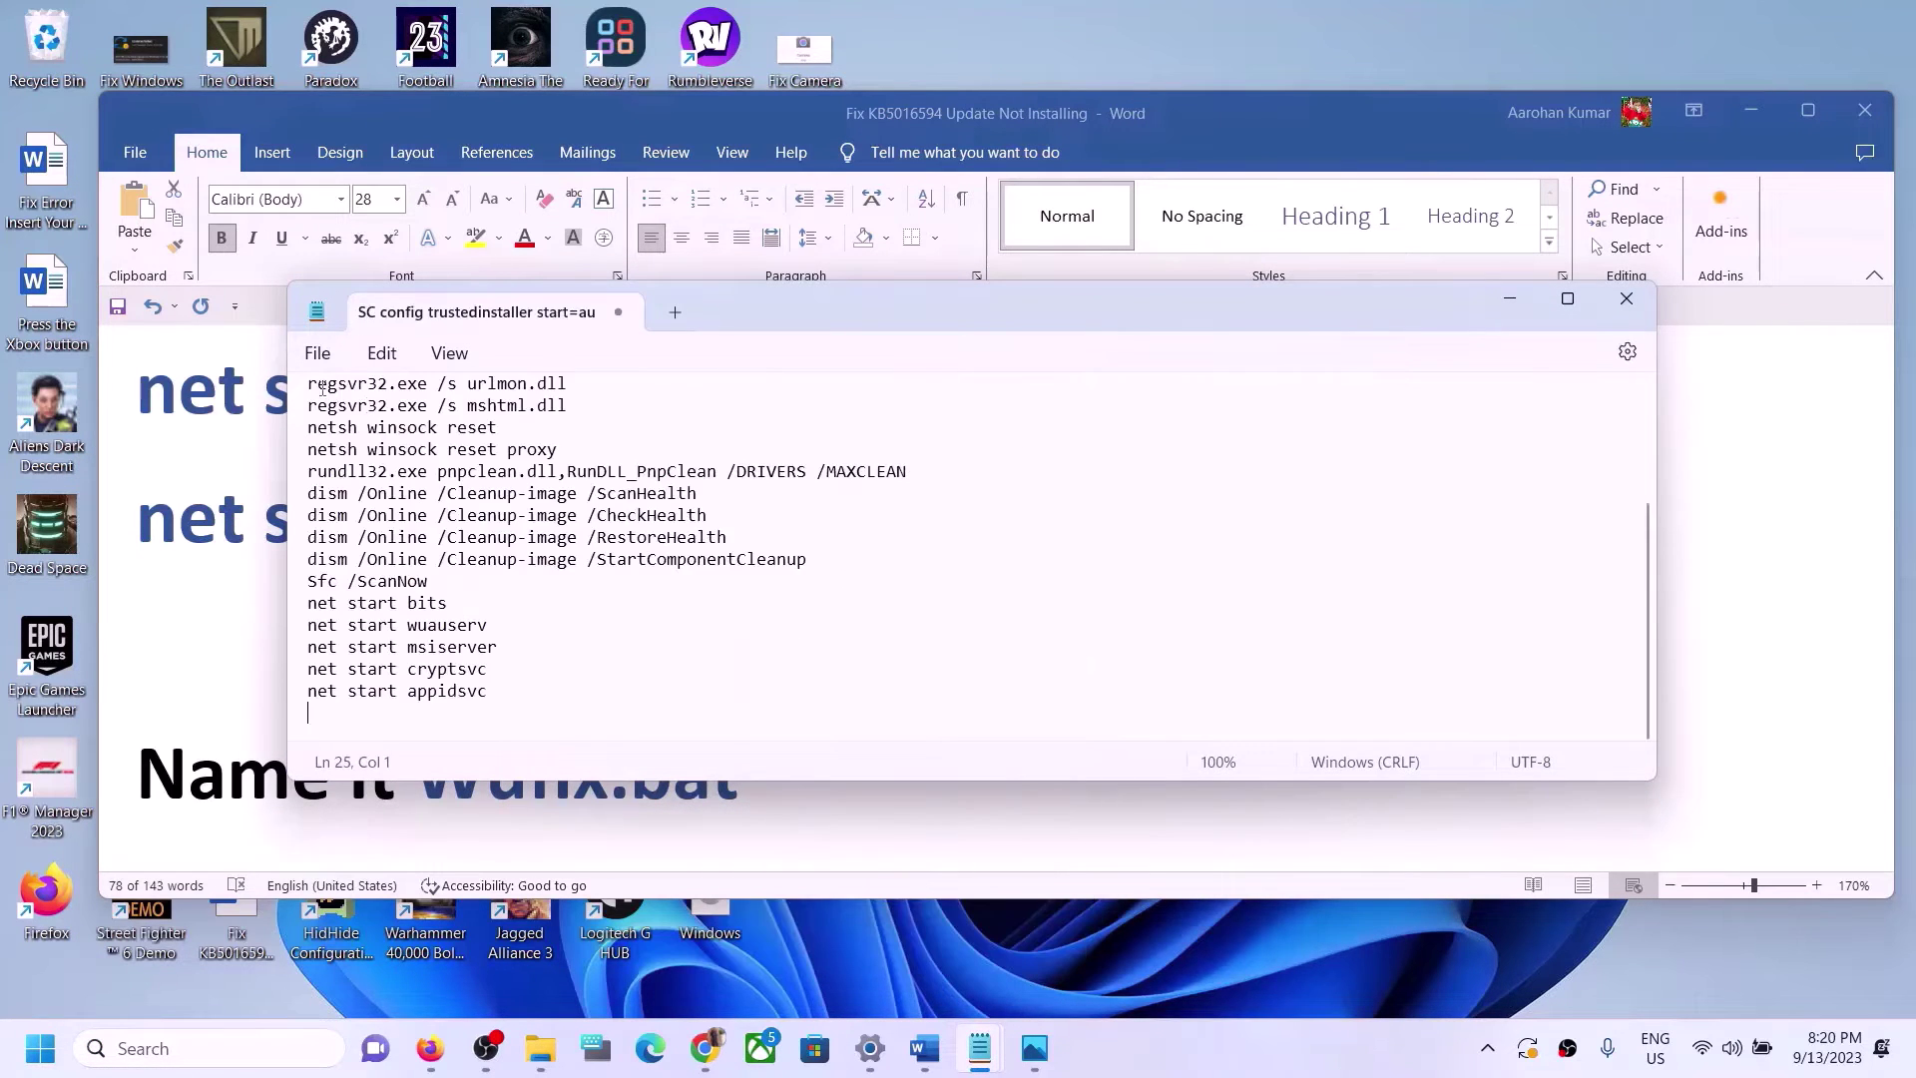
{"action": "left_click", "coordinate": [318, 354]}
{"action": "left_click", "coordinate": [357, 560]}
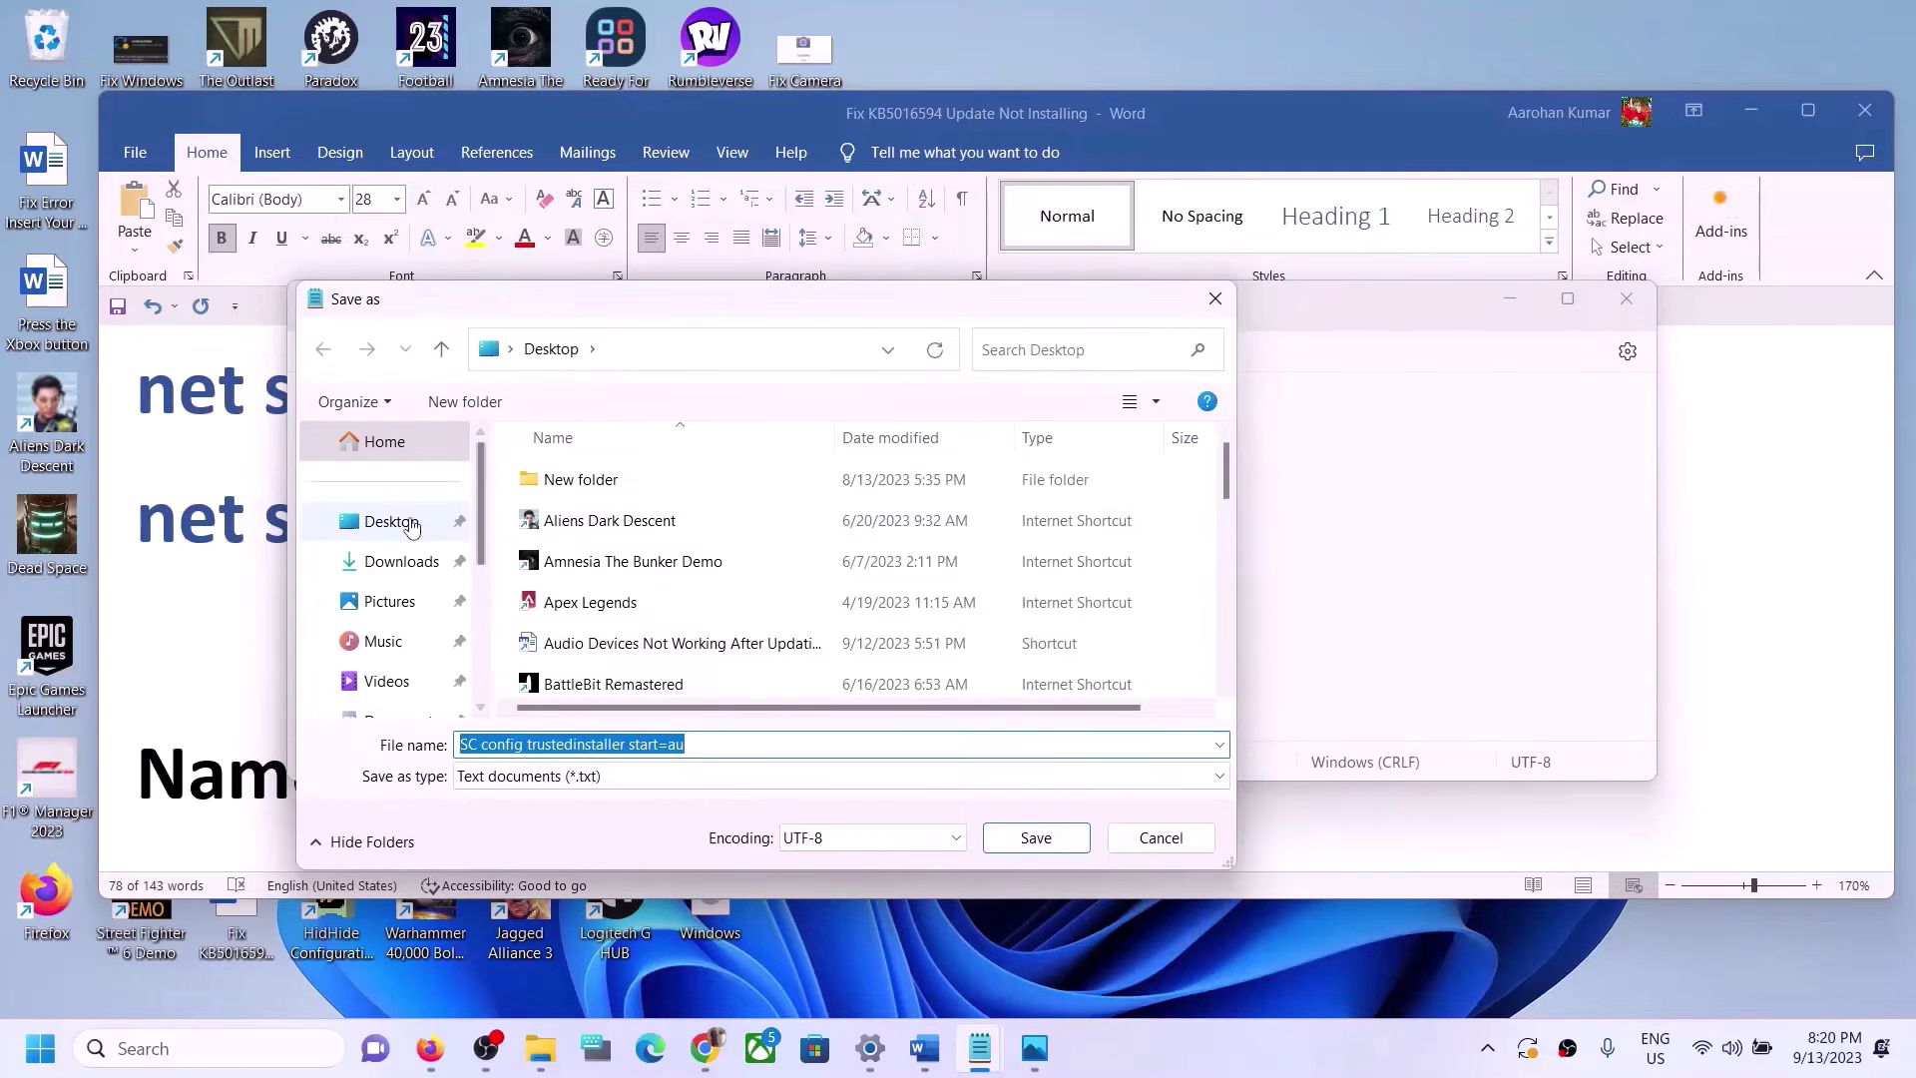
Step: Save the commands to the Desktop as Wufix.bat with All files type, then close Notepad
{"action": "left_click", "coordinate": [411, 527]}
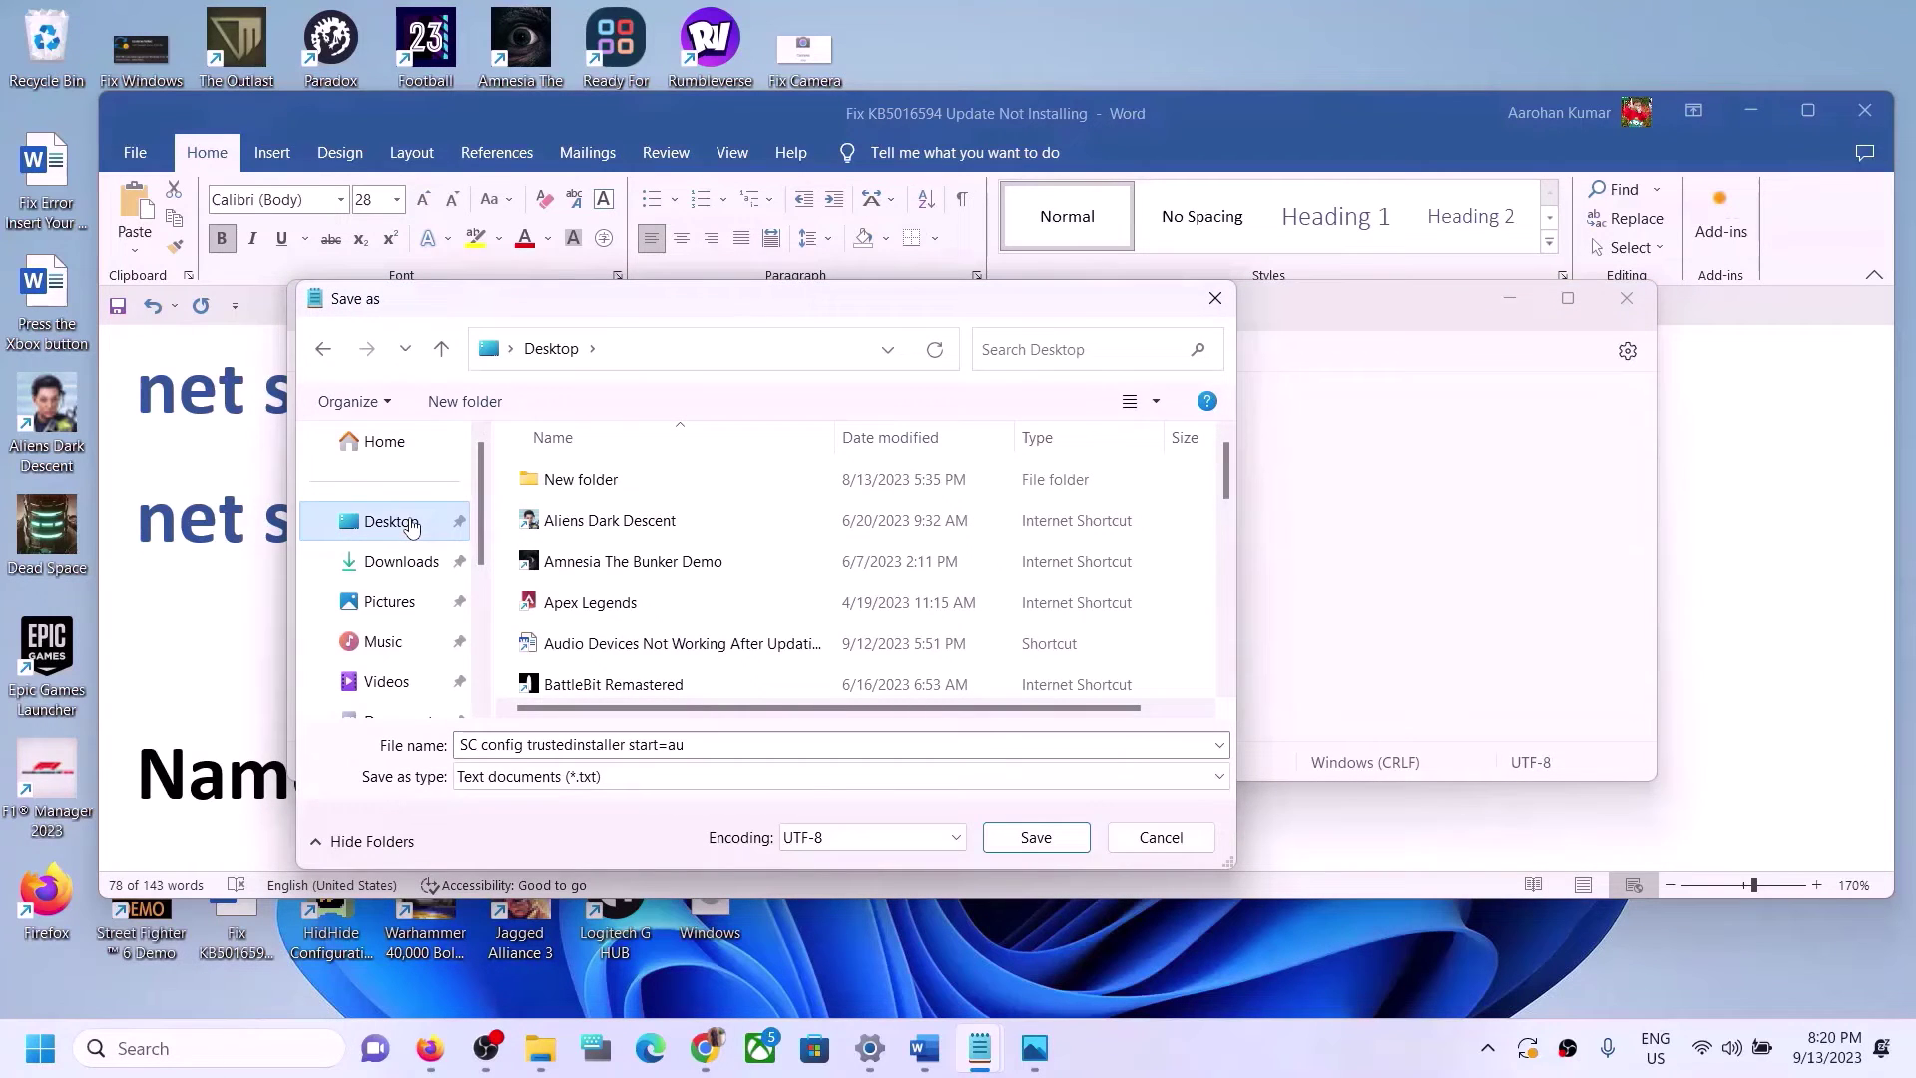
{"action": "left_click", "coordinate": [257, 711]}
{"action": "left_click_drag", "start_coordinate": [418, 754], "coordinate": [688, 764]}
{"action": "key", "text": "ctrl+c"}
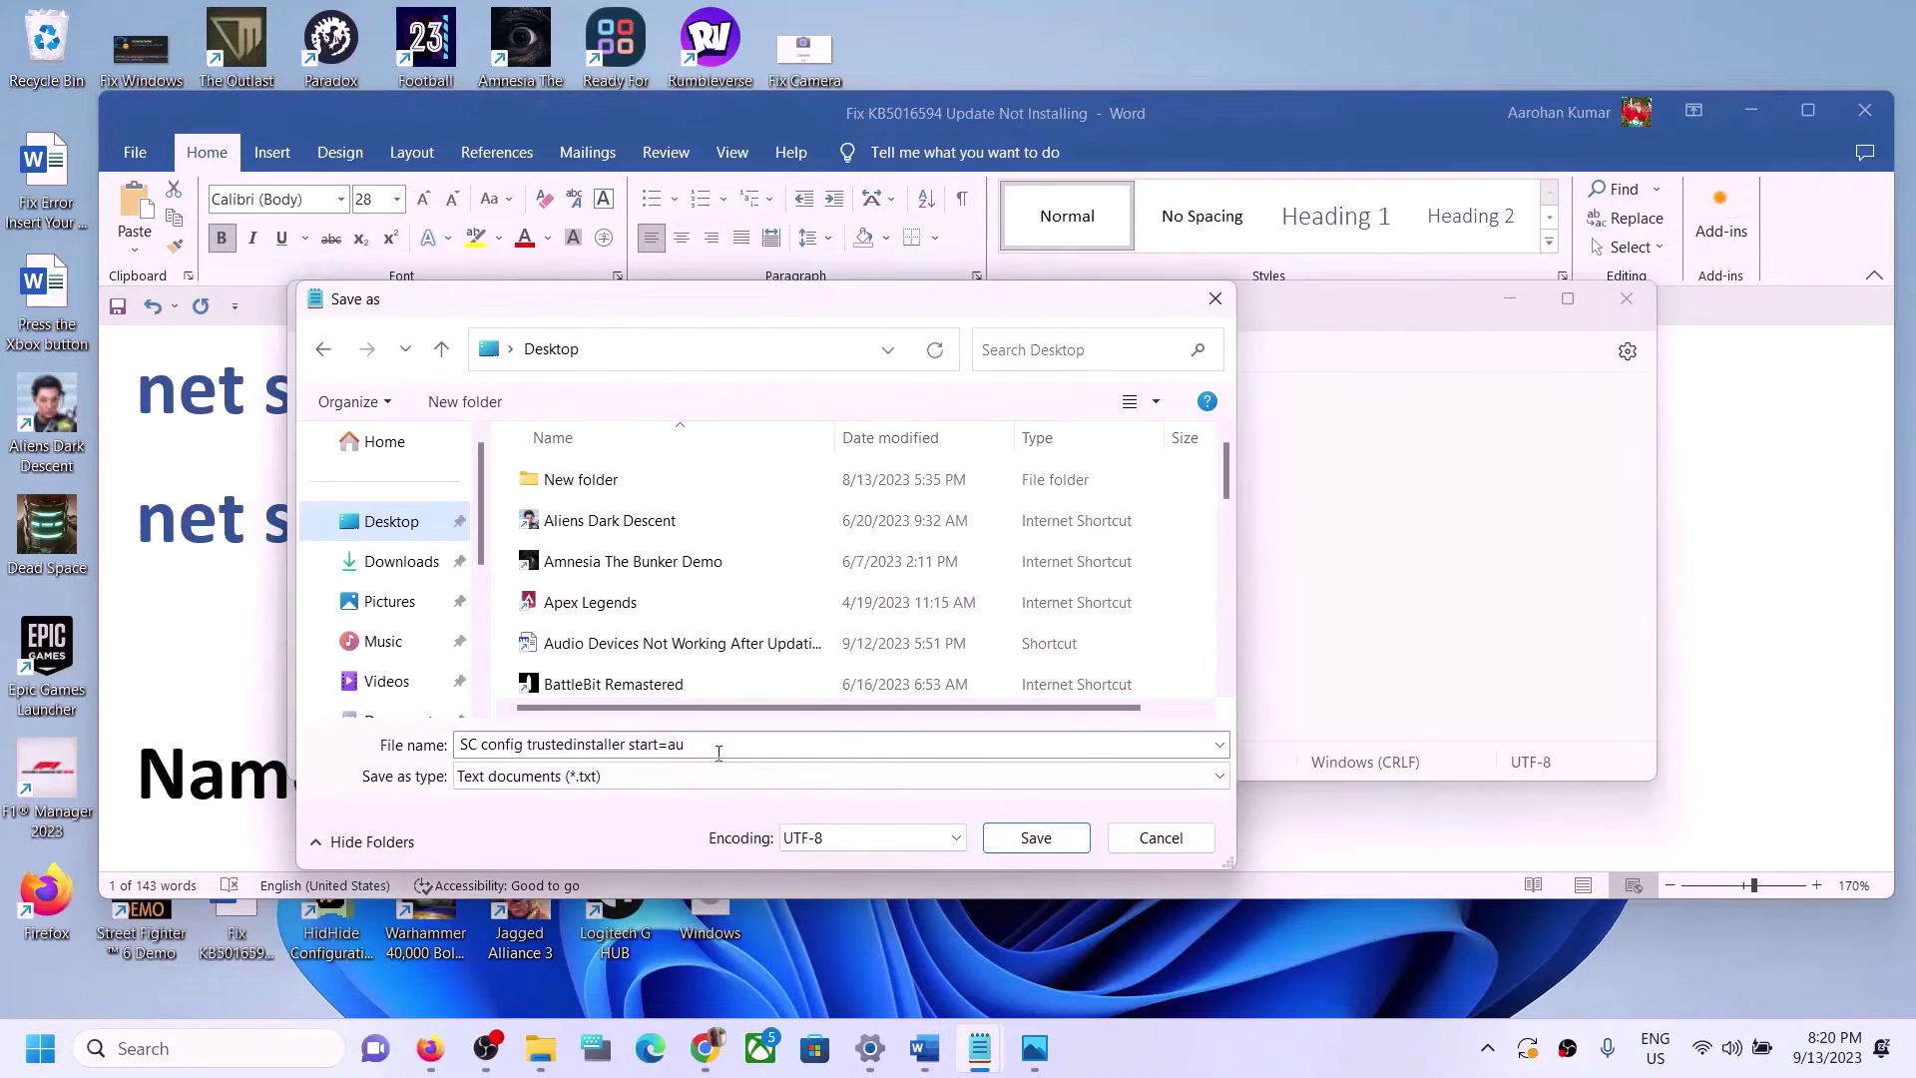
{"action": "key", "text": "ctrl+a"}
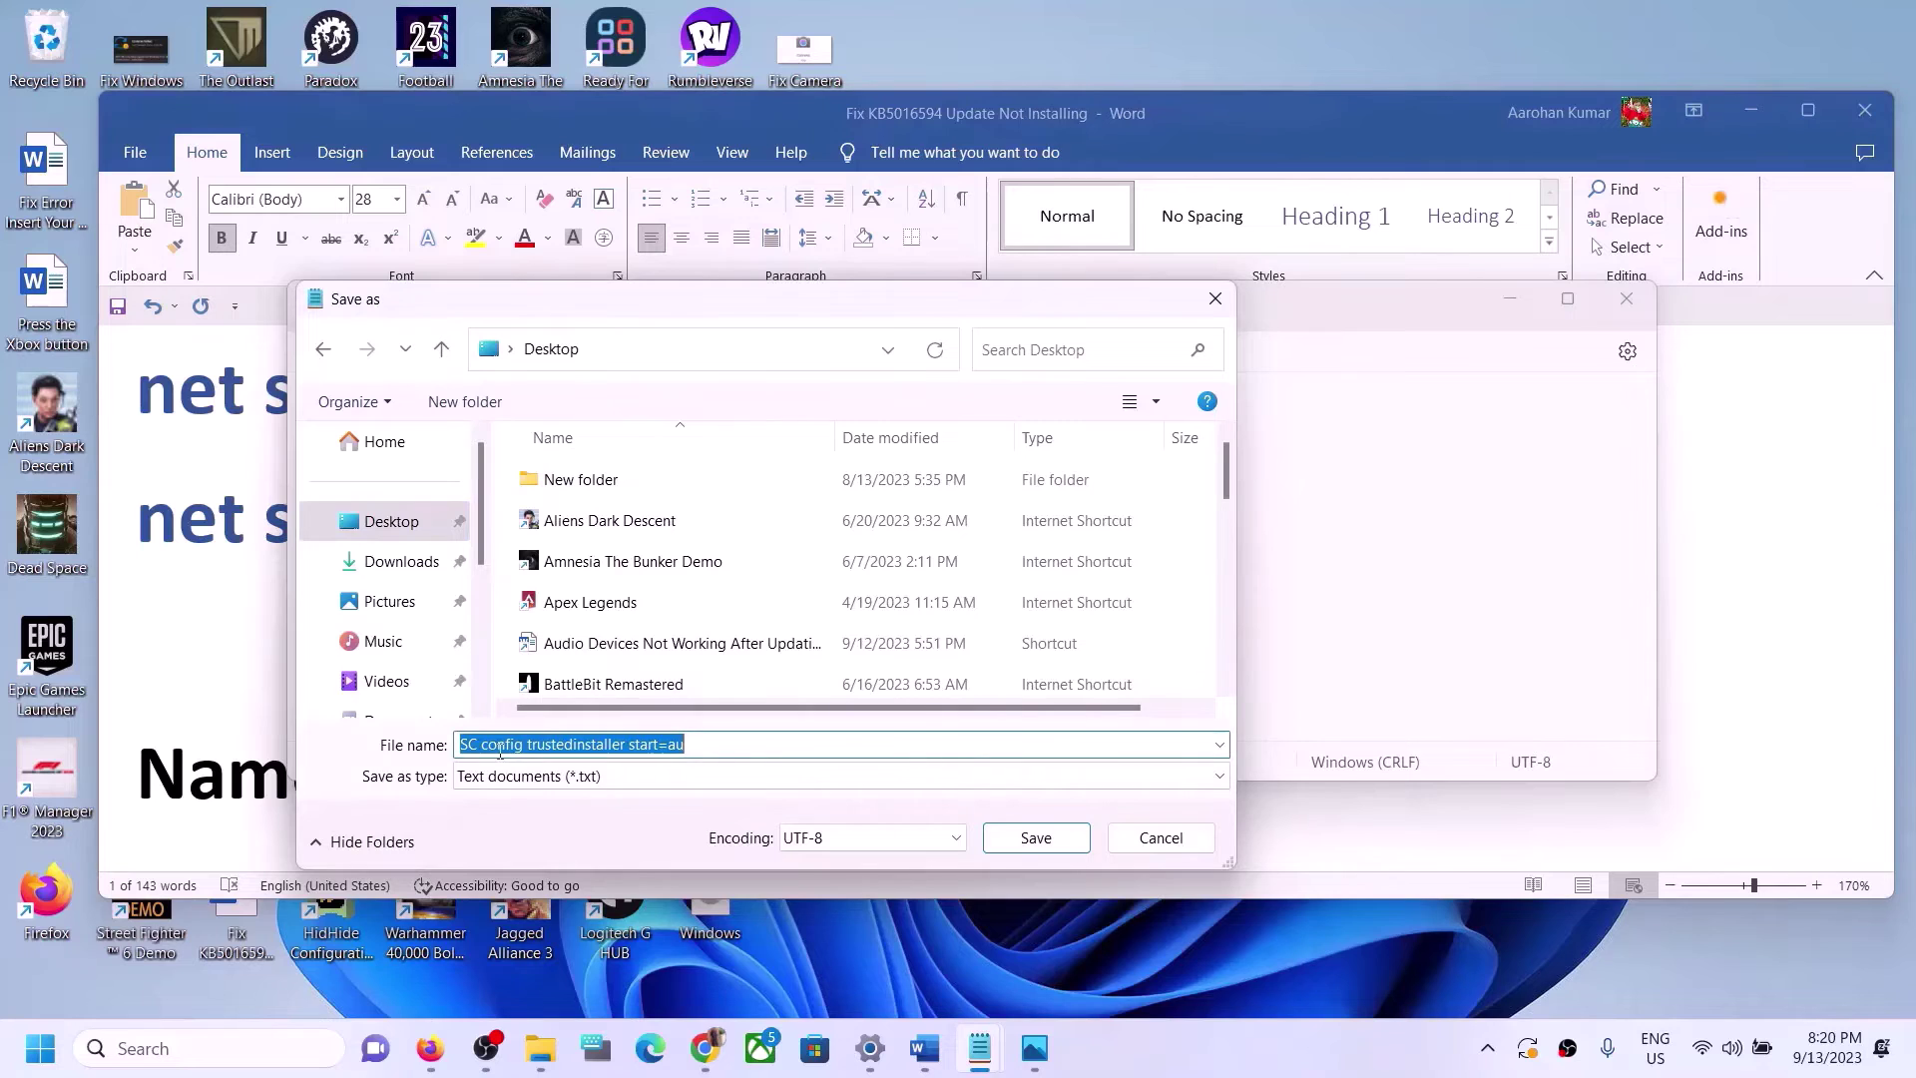
{"action": "key", "text": "ctrl+v"}
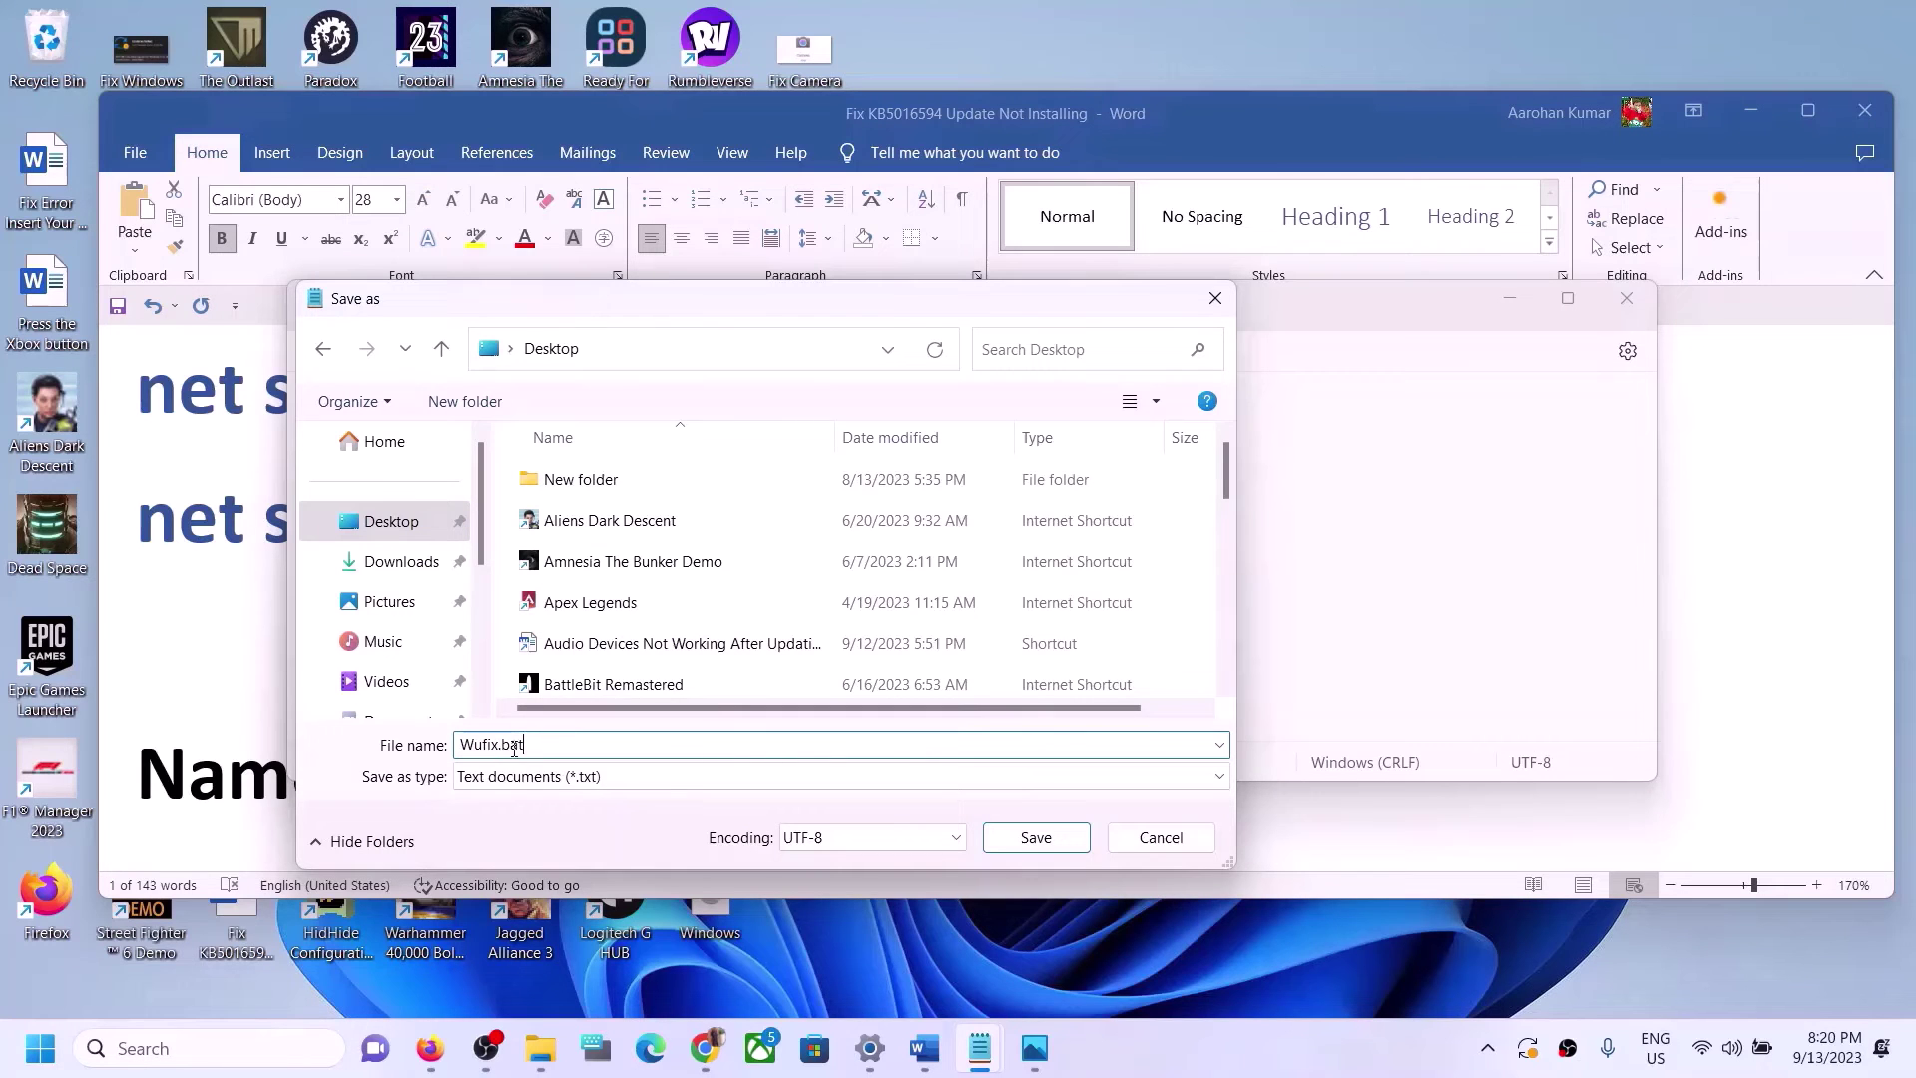
{"action": "left_click", "coordinate": [544, 779]}
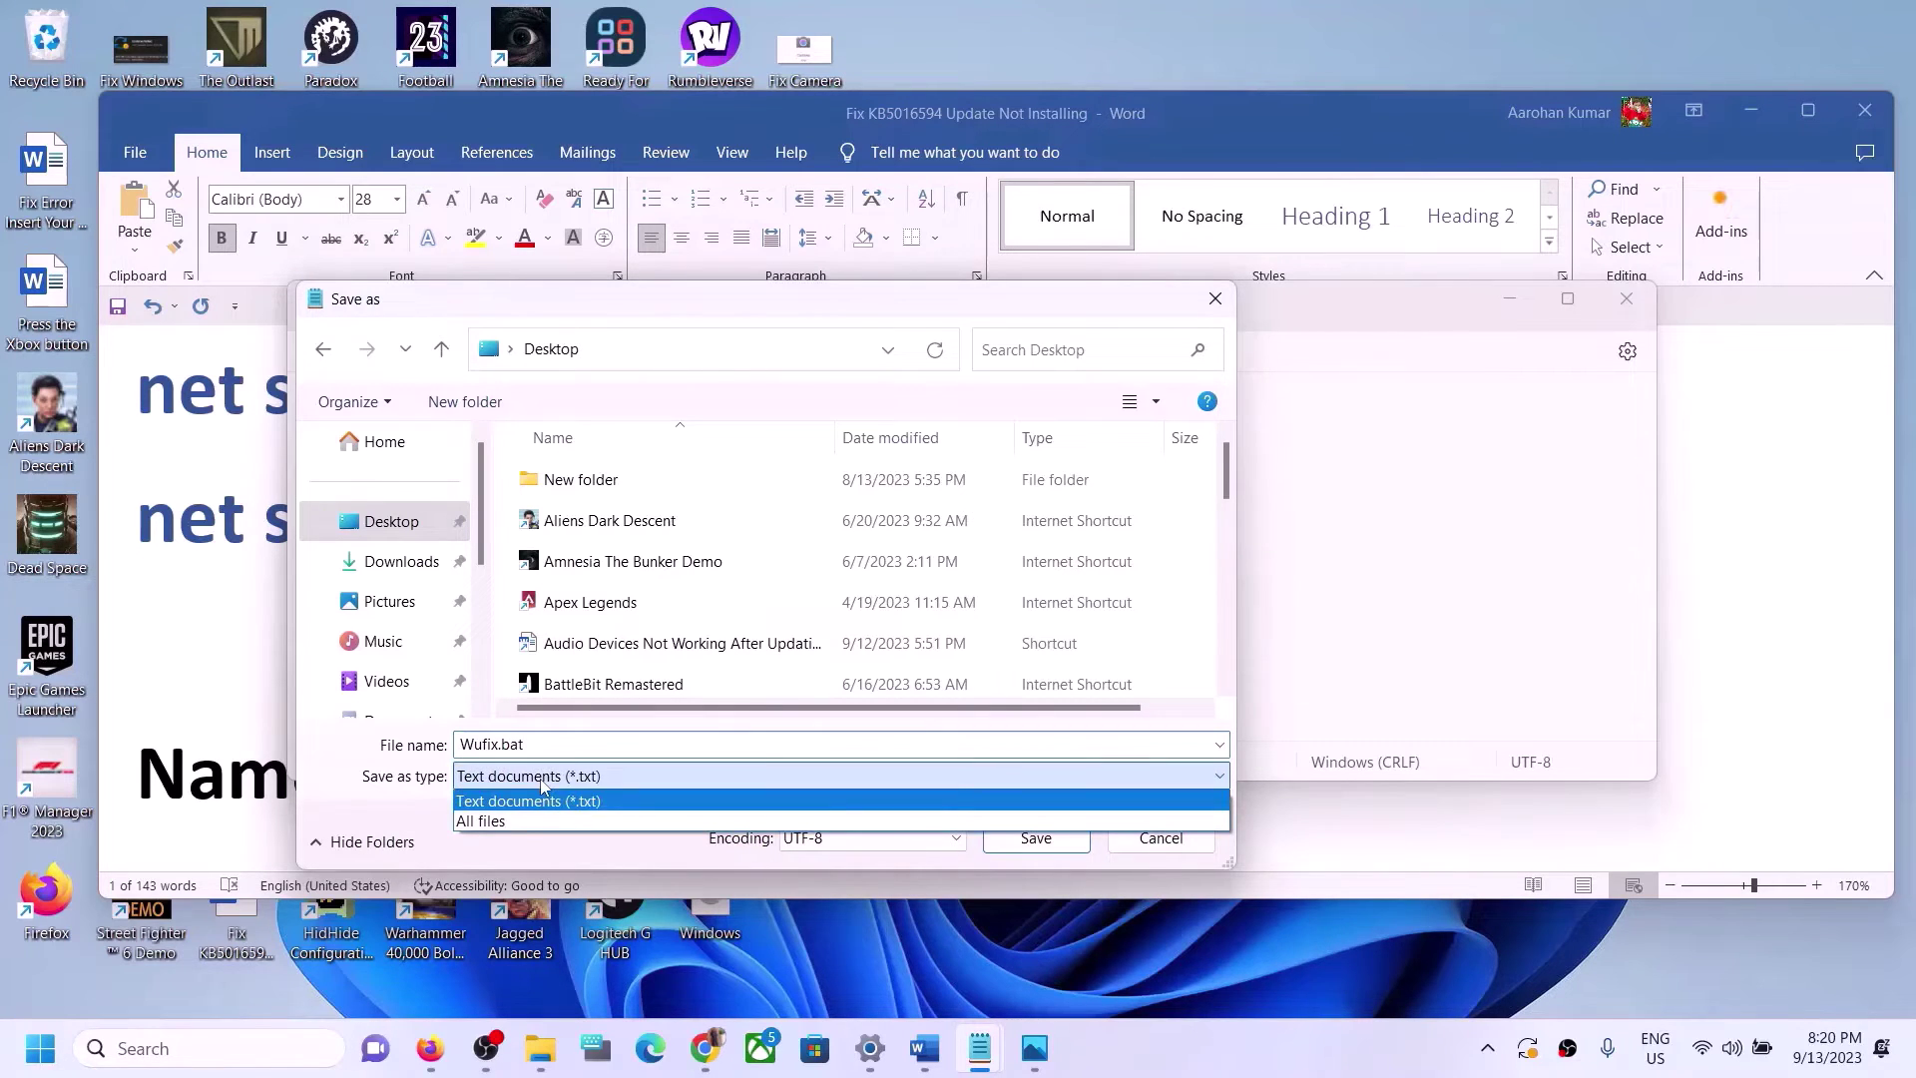
{"action": "left_click", "coordinate": [520, 822]}
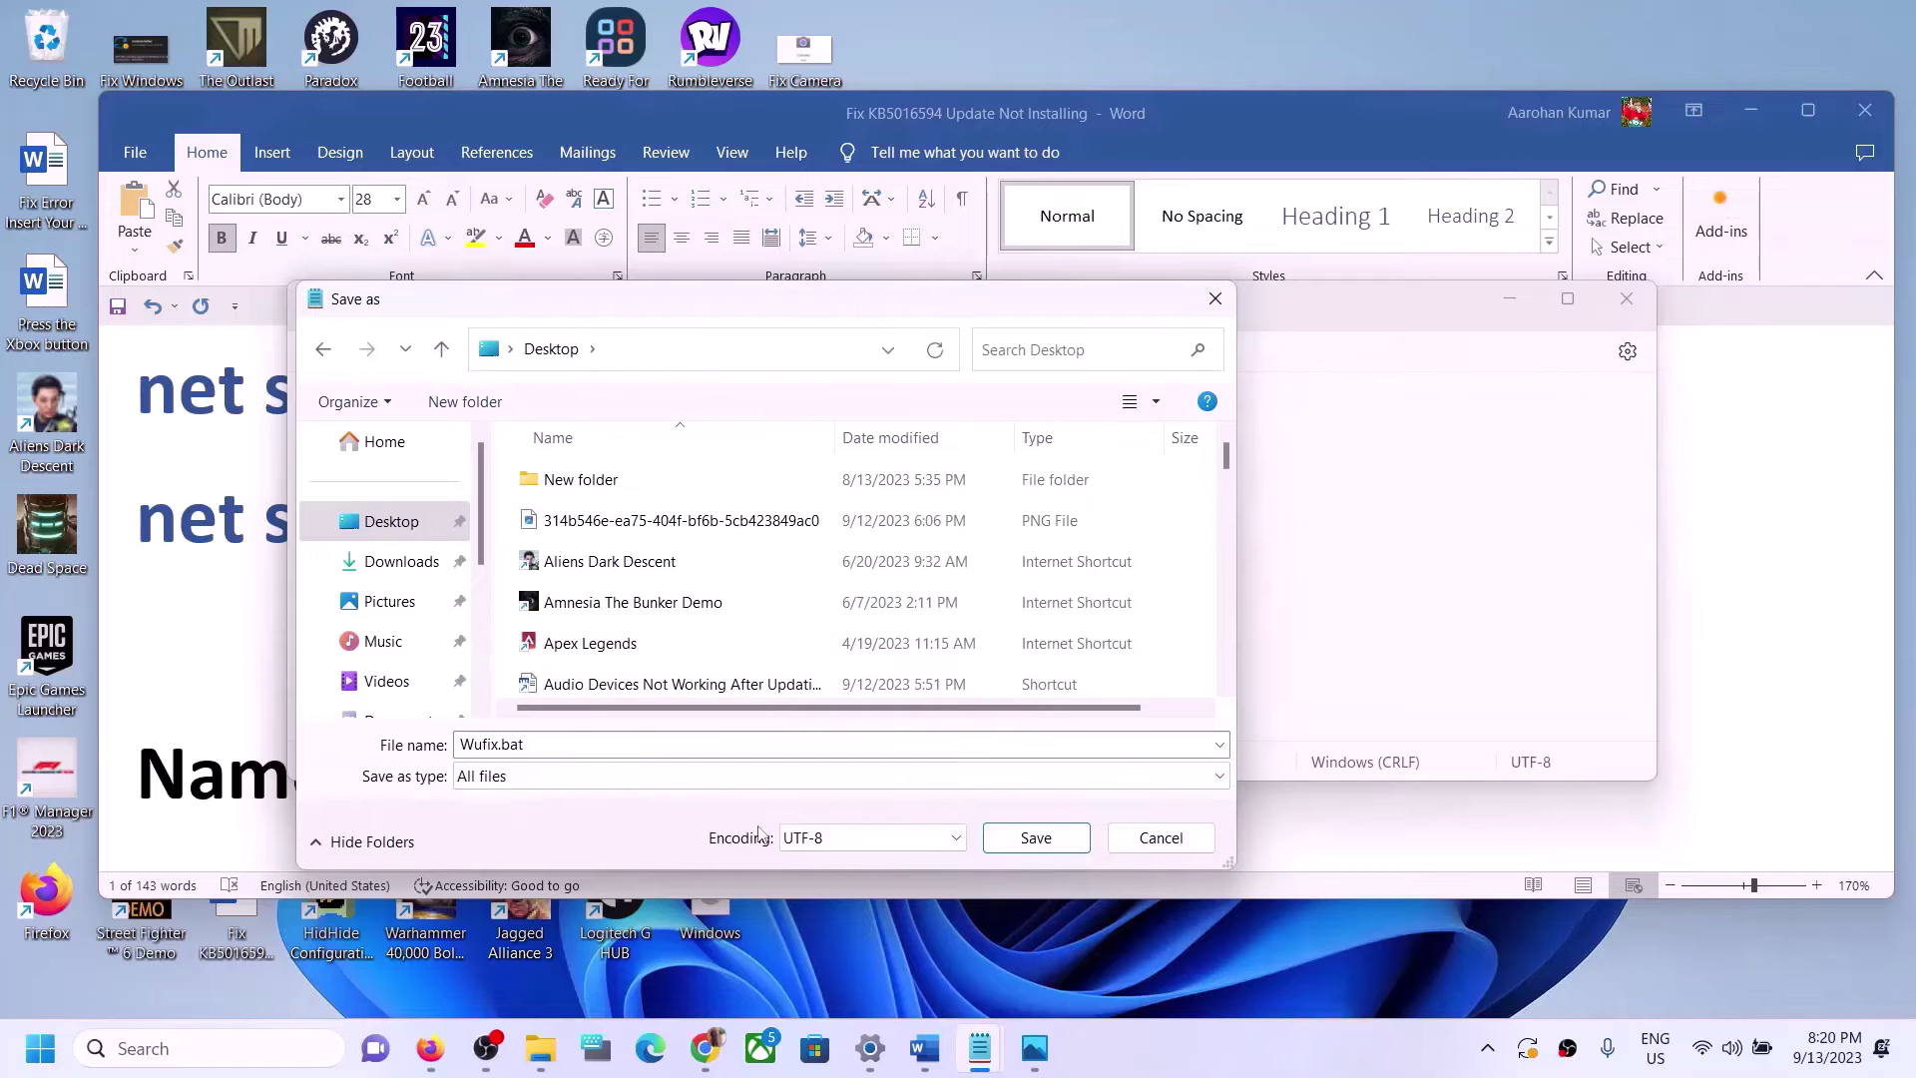
{"action": "left_click", "coordinate": [1016, 844]}
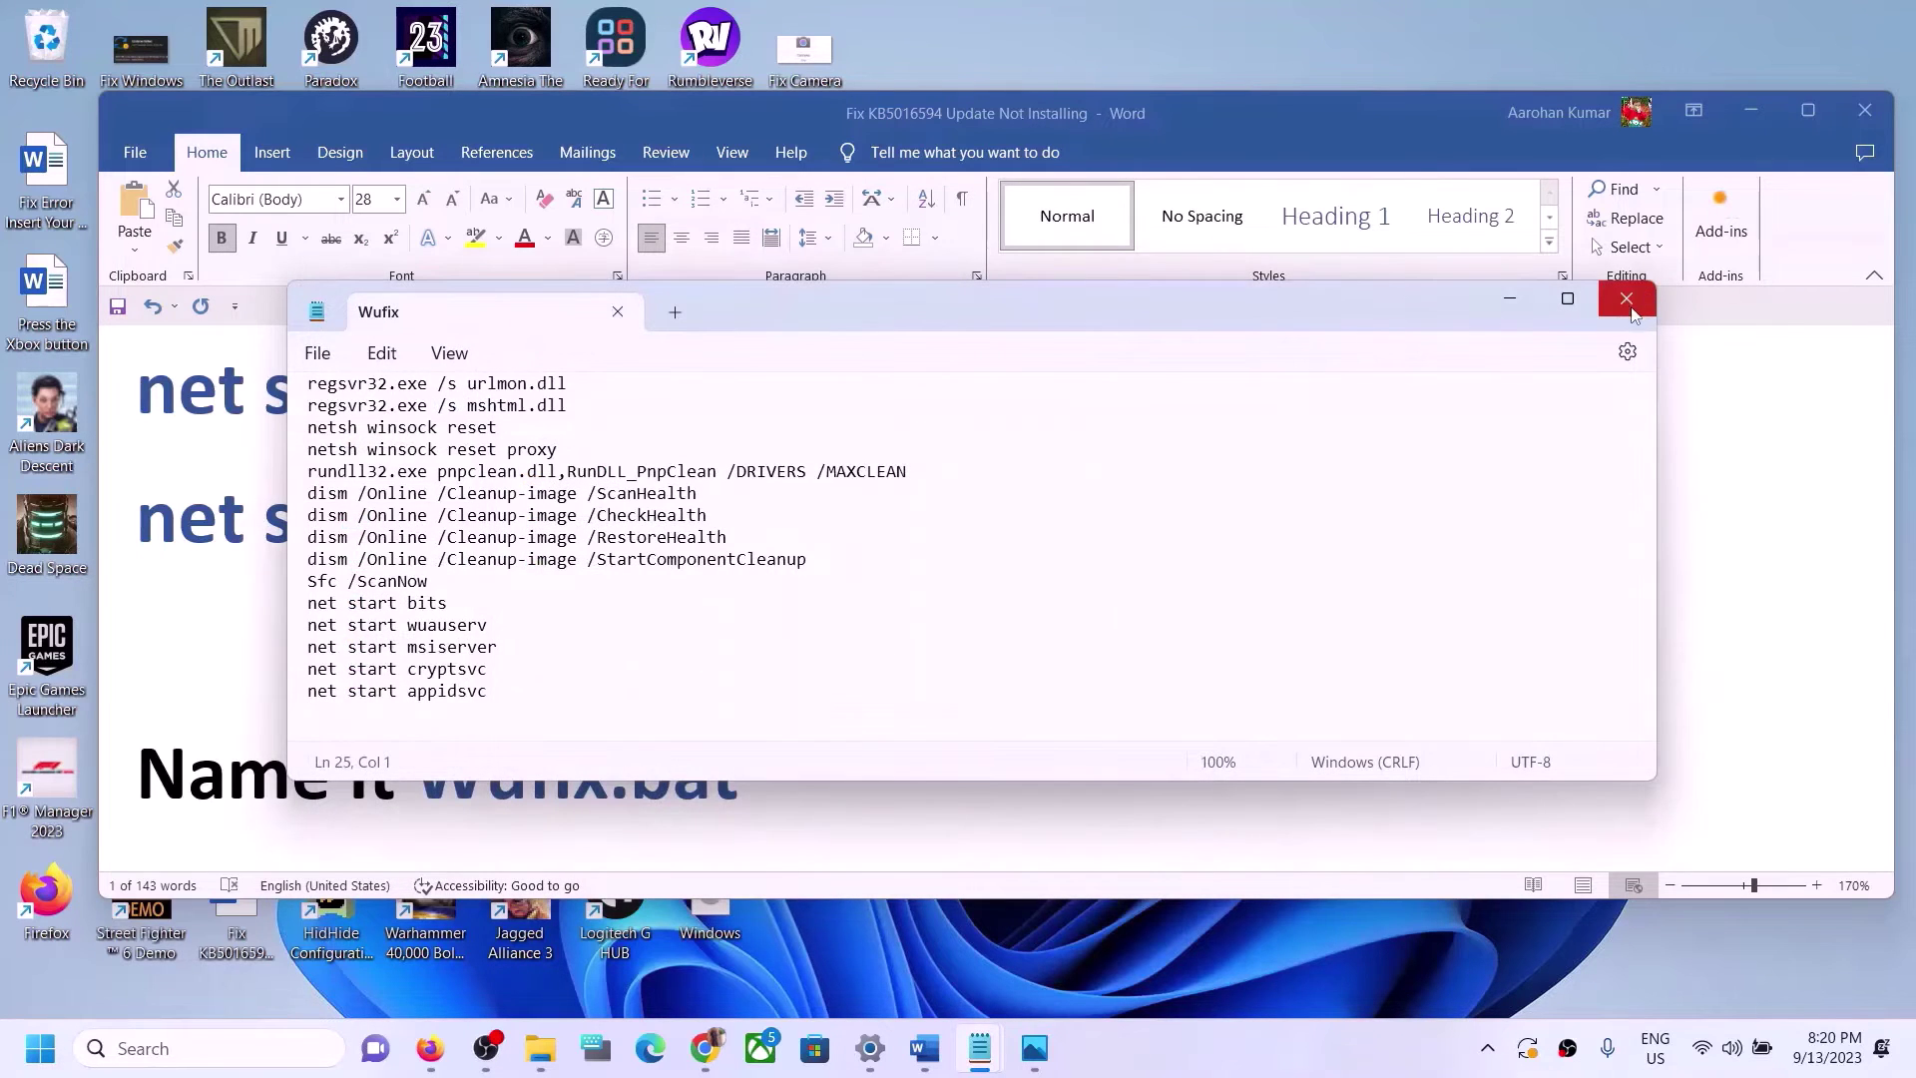
{"action": "left_click", "coordinate": [1626, 300]}
{"action": "key", "text": "super+d"}
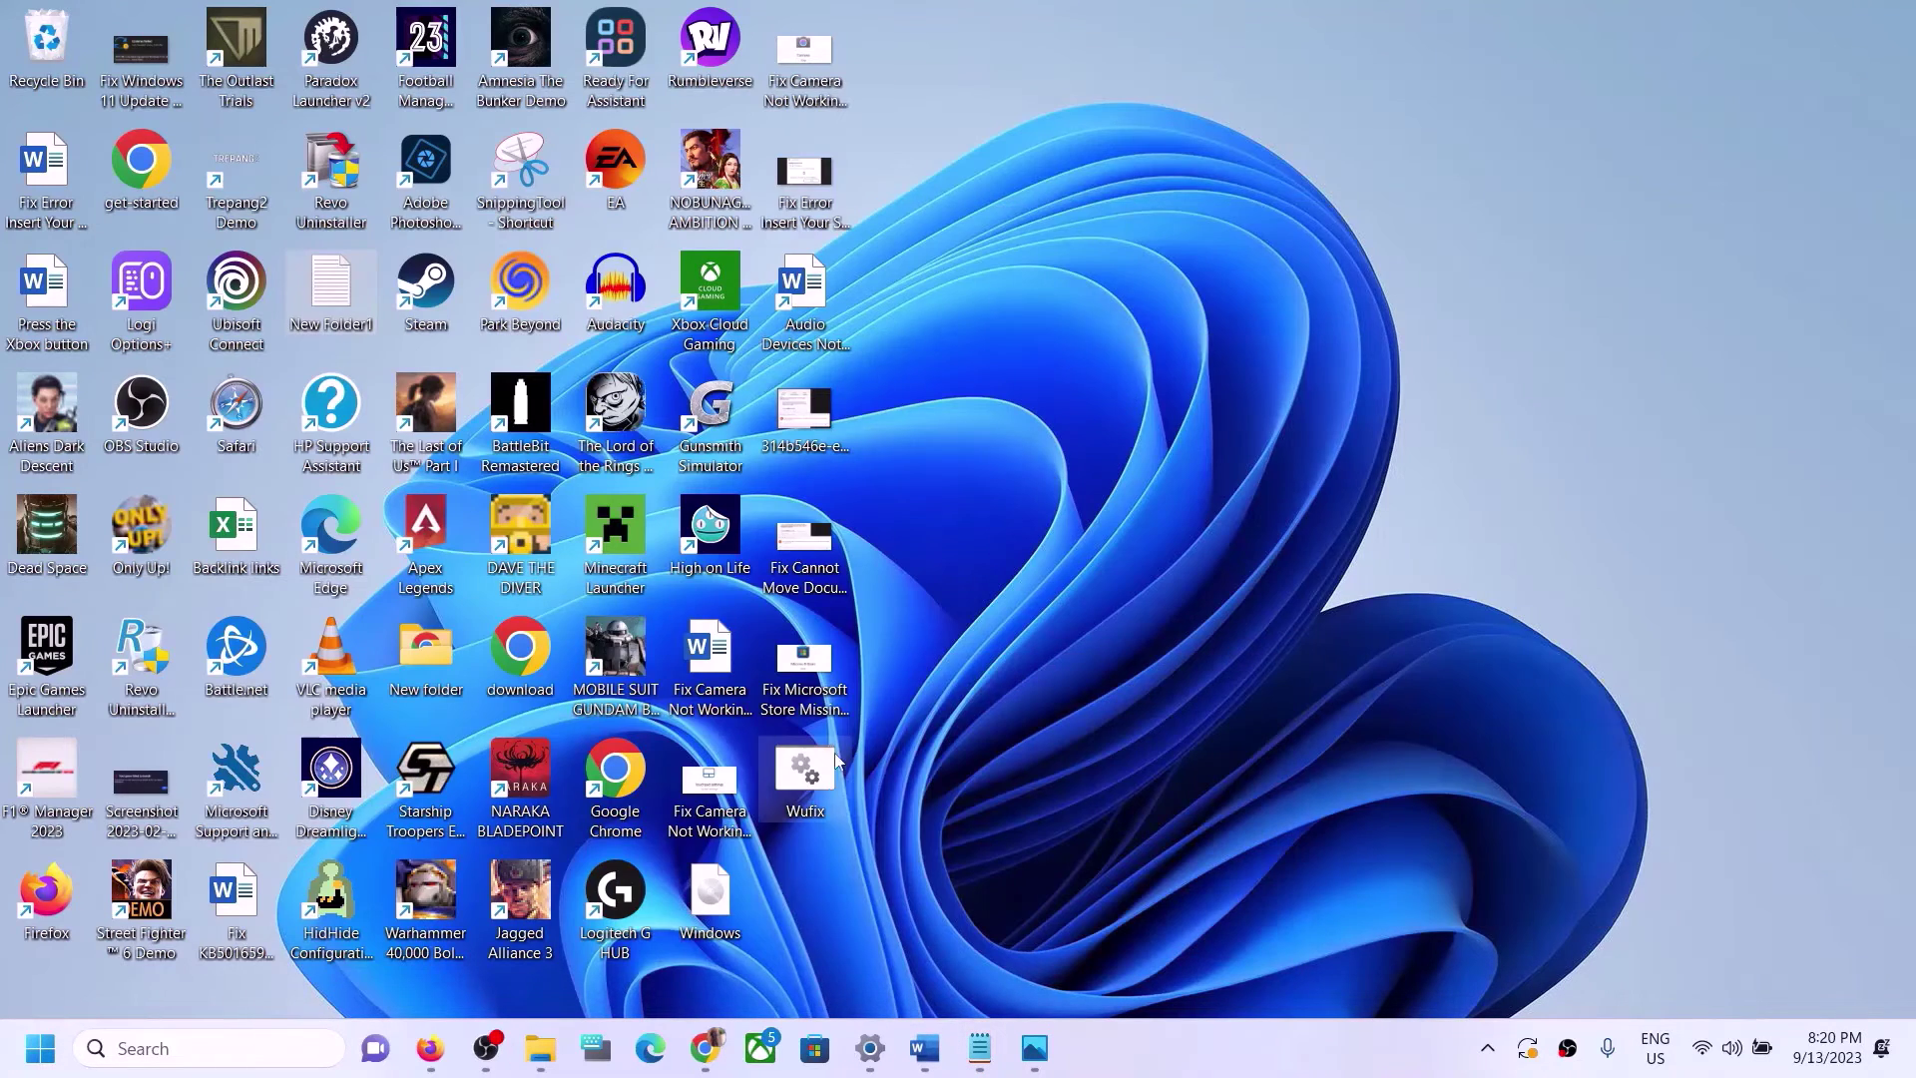
Step: Run Wufix.bat as administrator, approve the UAC prompt, and move the Command Prompt window aside
{"action": "right_click", "coordinate": [810, 803]}
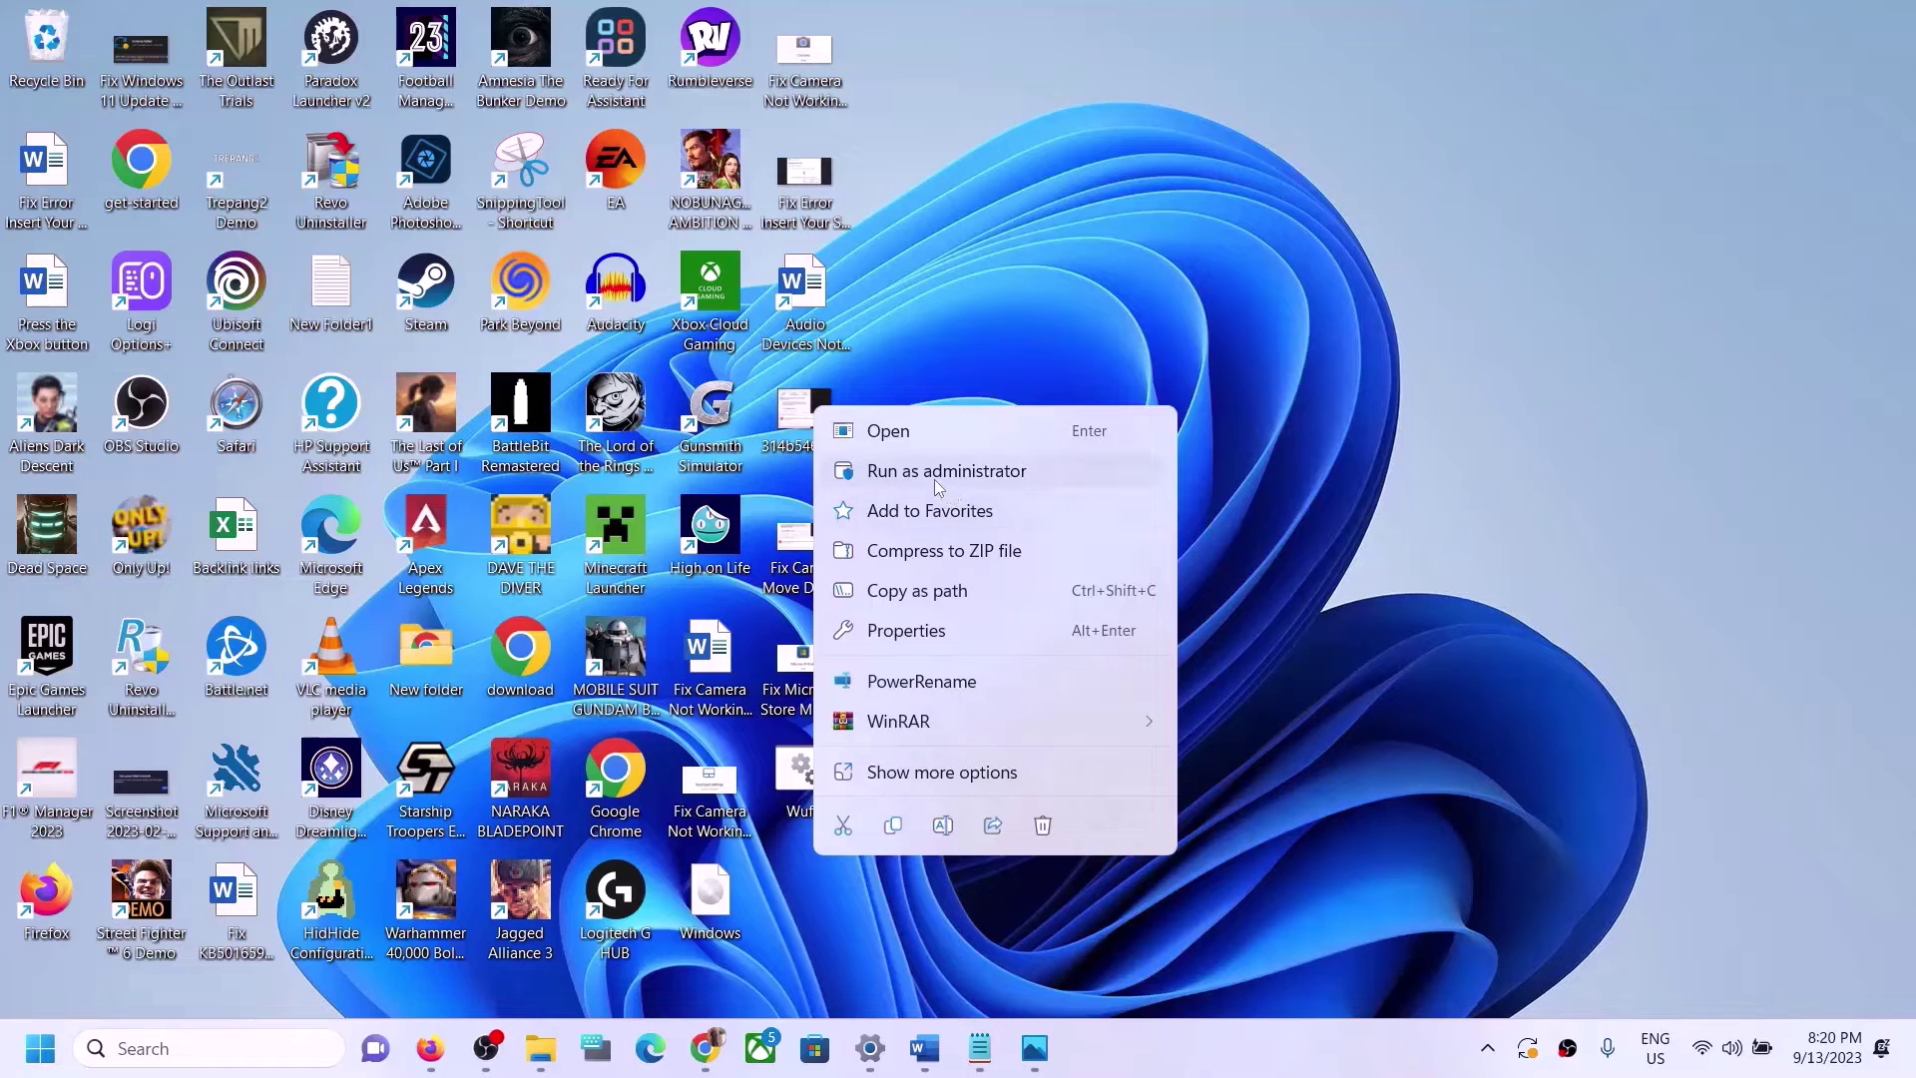
{"action": "left_click", "coordinate": [1015, 475]}
{"action": "left_click", "coordinate": [876, 719]}
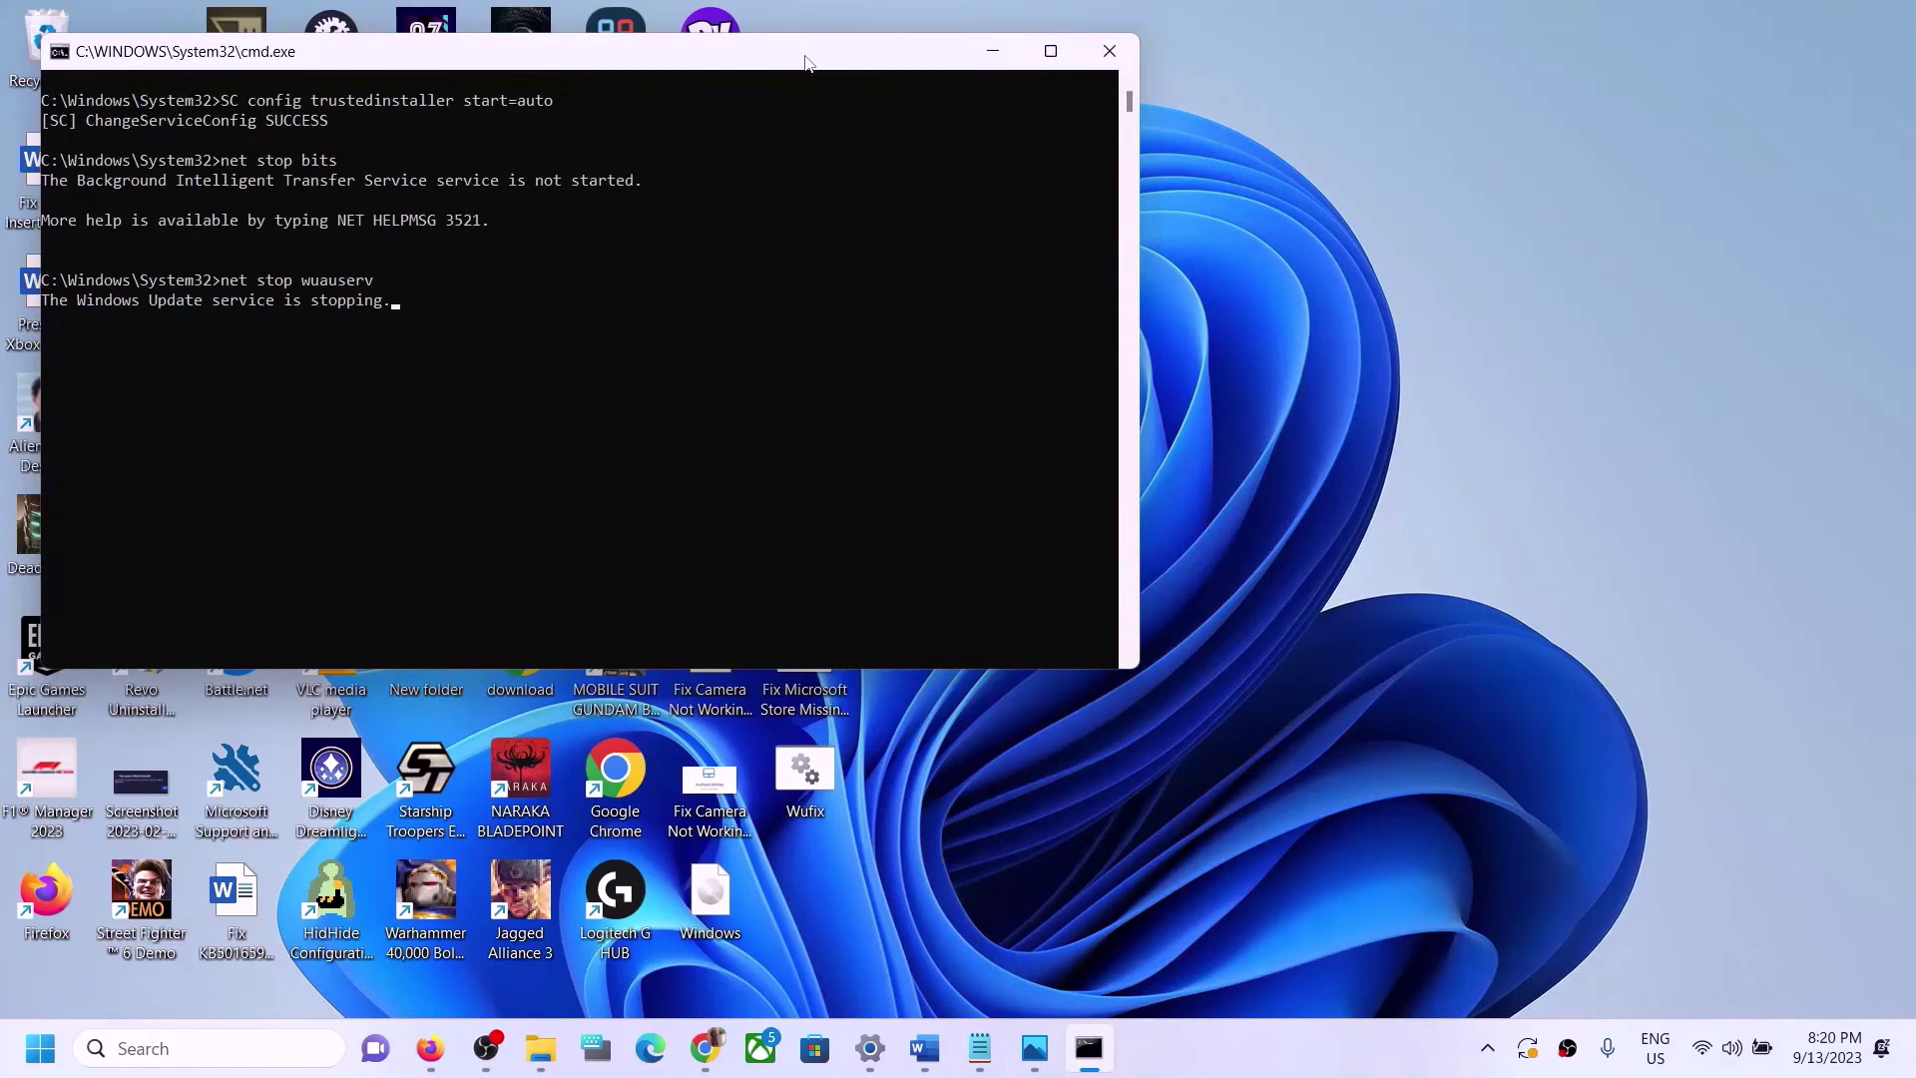
{"action": "left_click_drag", "start_coordinate": [806, 62], "coordinate": [1122, 278]}
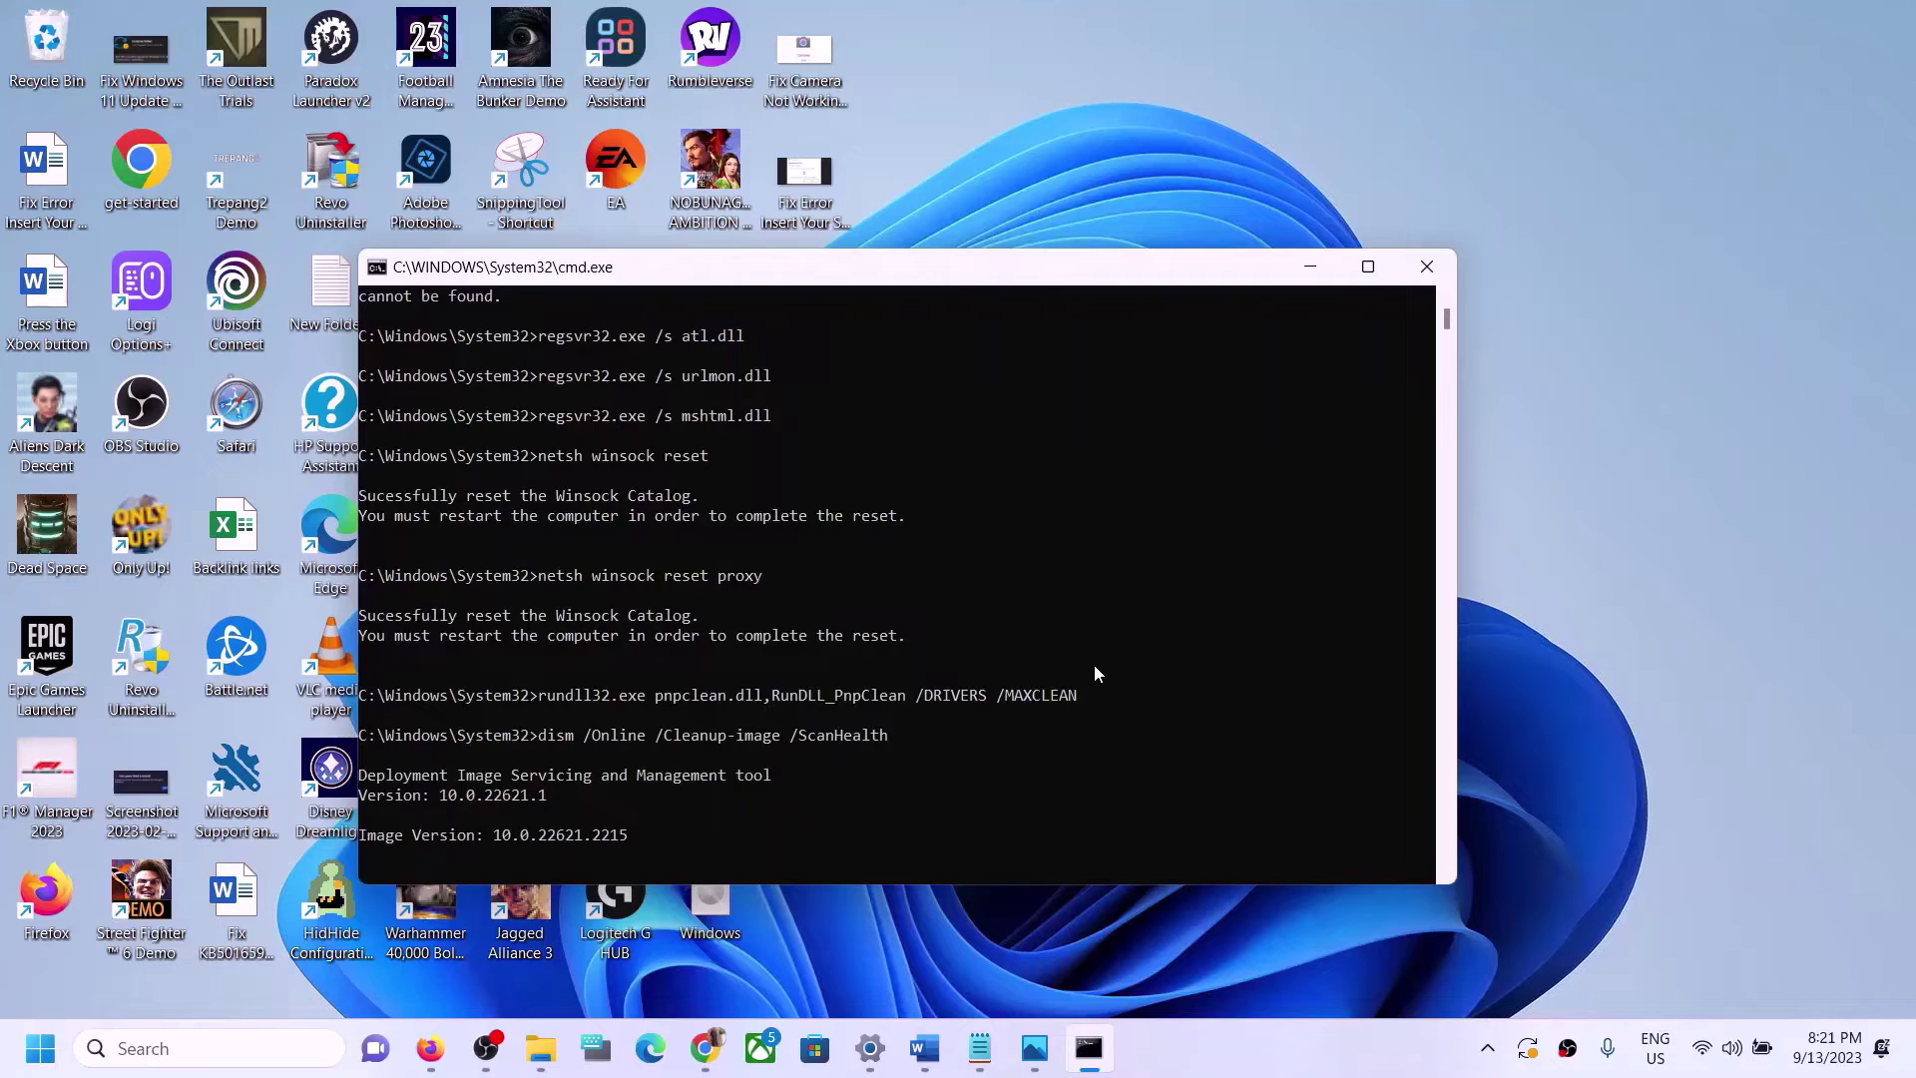
Step: Check the Start menu's Restart option, then select the Windows 11 download link in Word
{"action": "left_click", "coordinate": [40, 1047]}
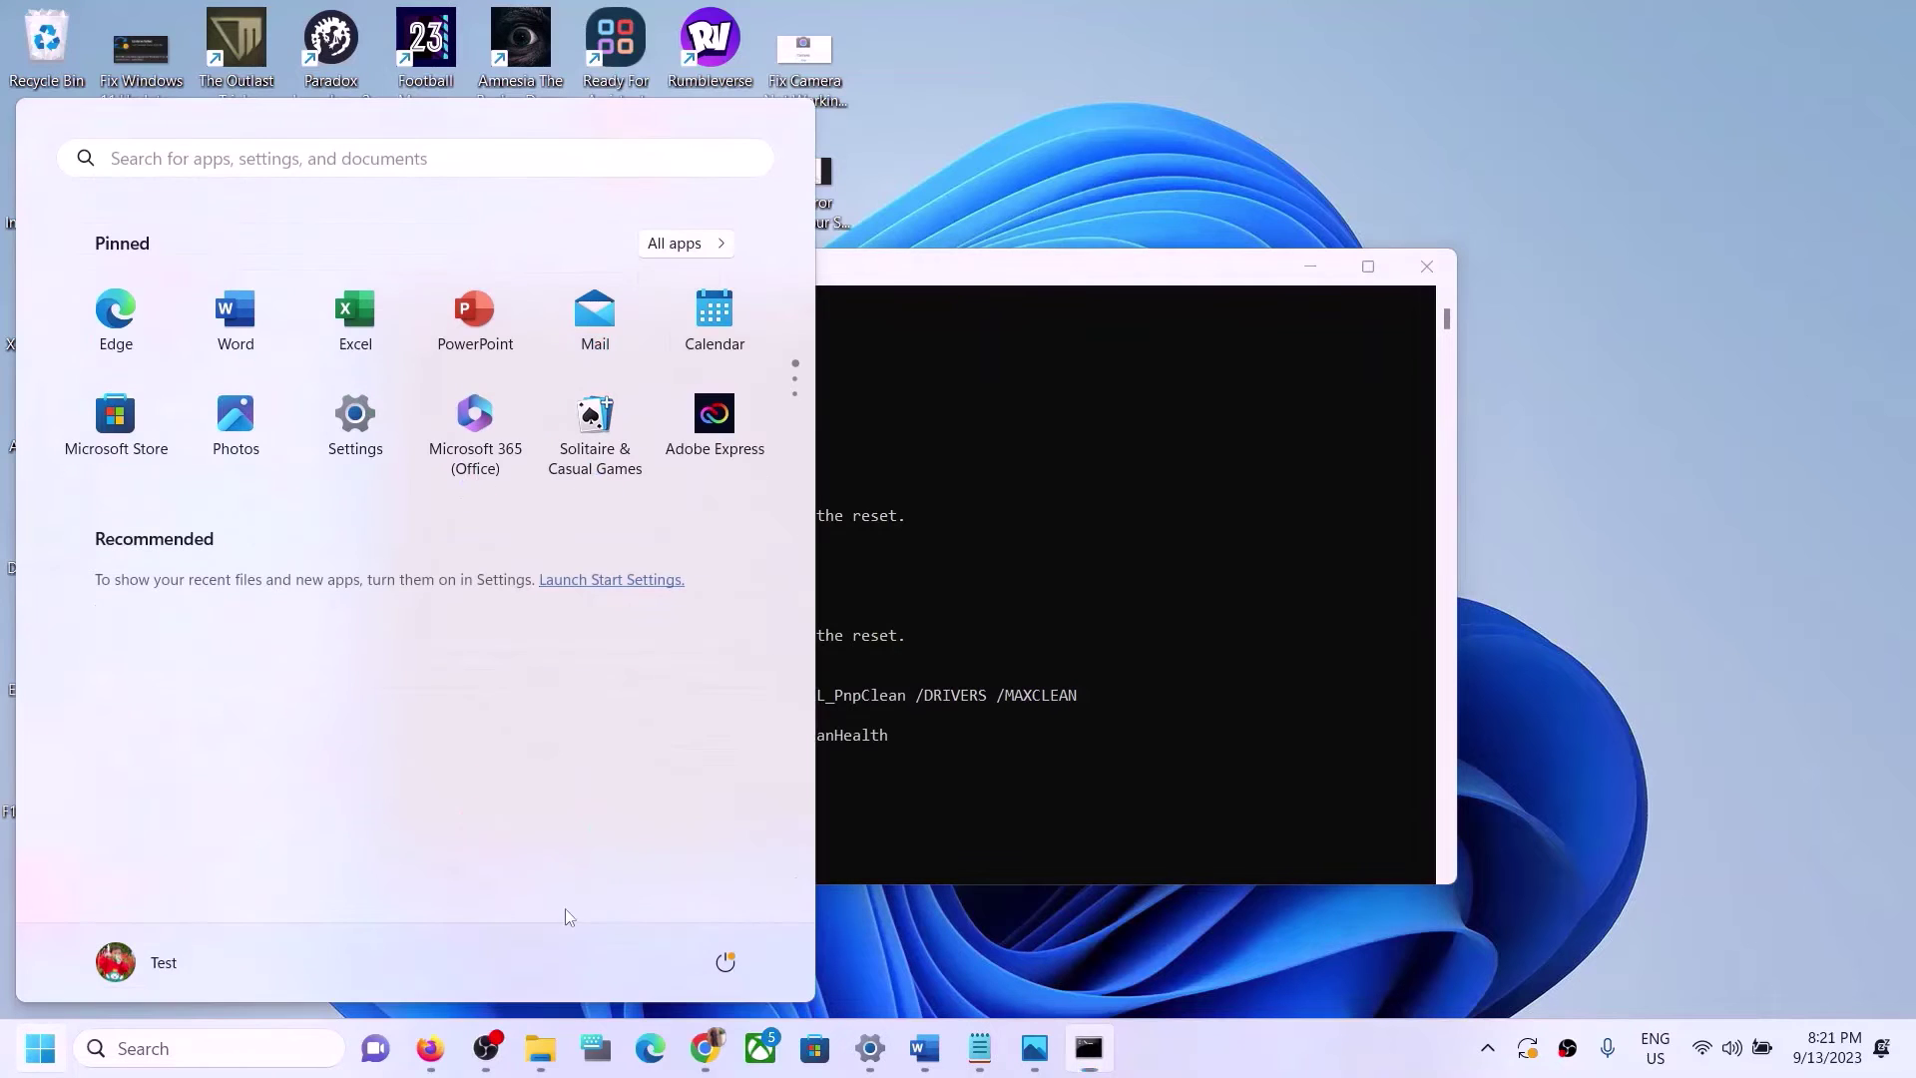
{"action": "left_click", "coordinate": [726, 961]}
{"action": "key", "text": "Escape"}
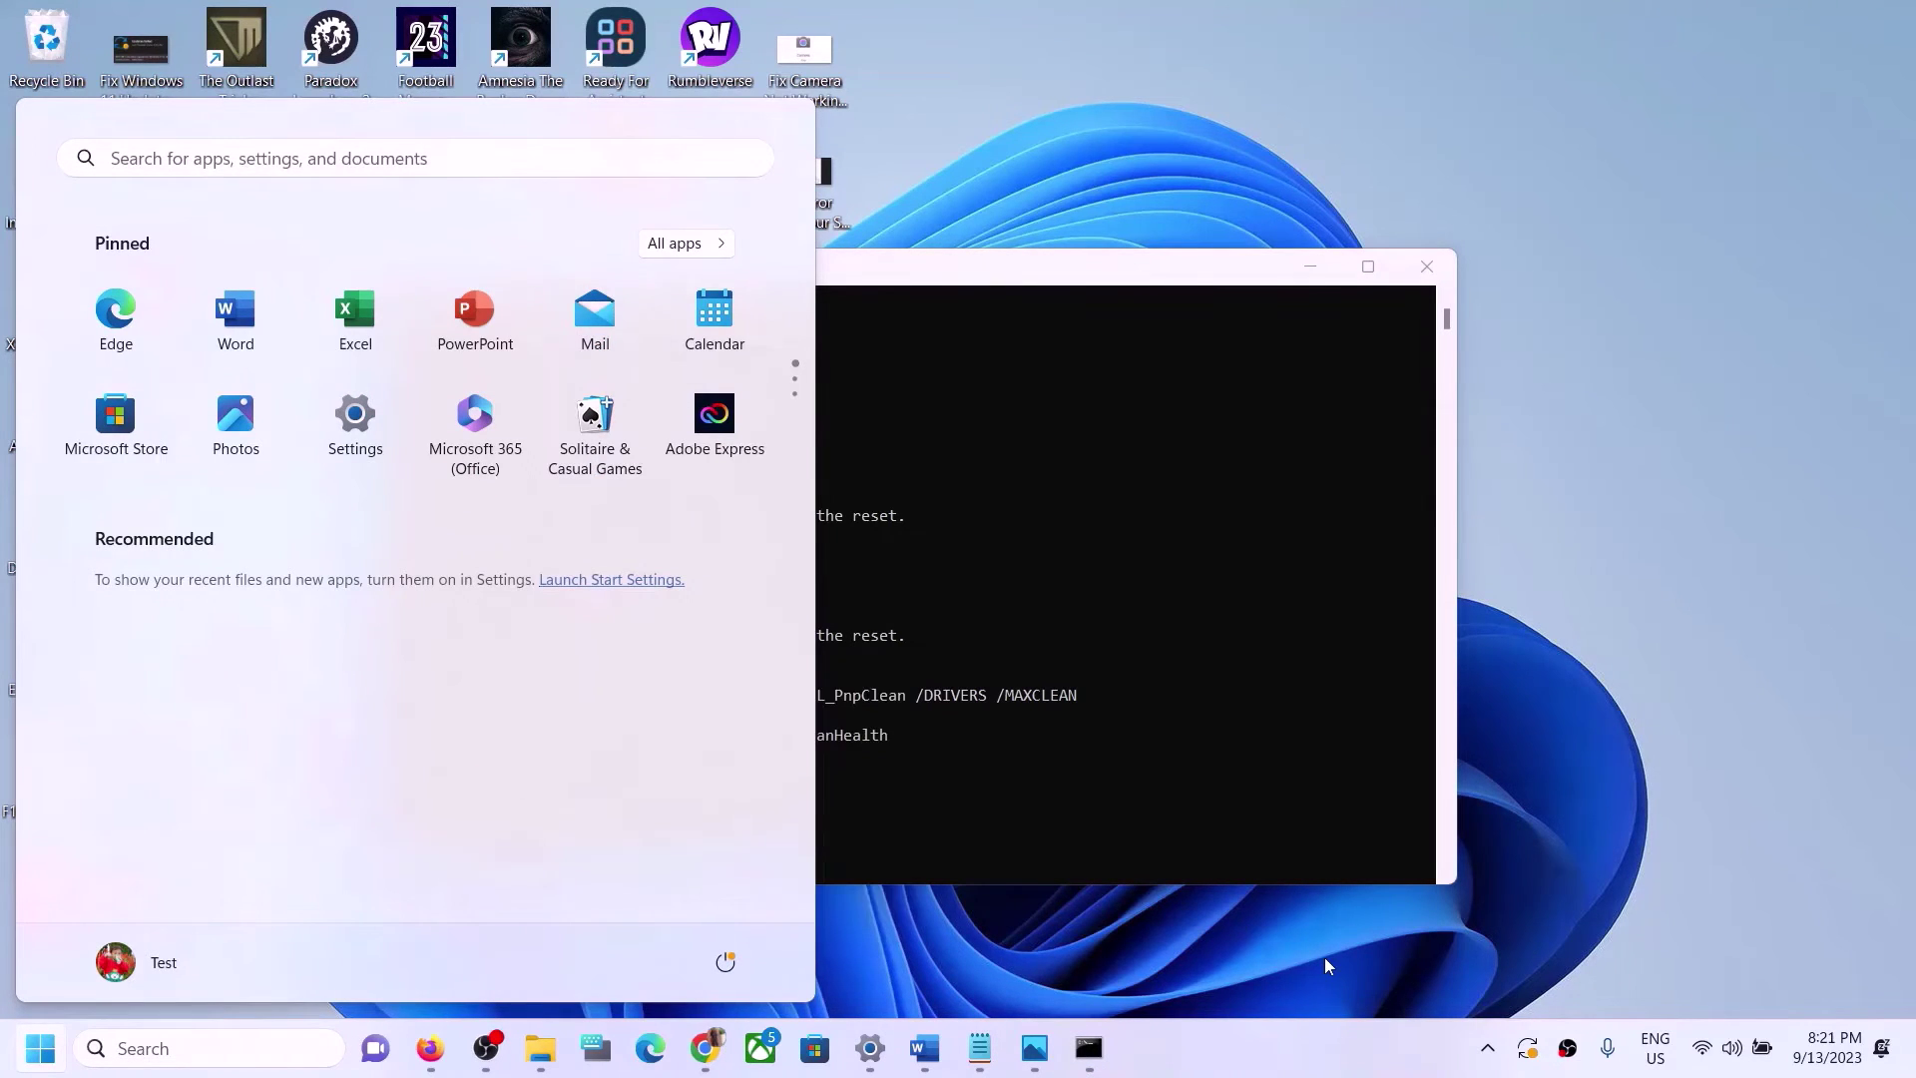
{"action": "left_click", "coordinate": [1271, 895]}
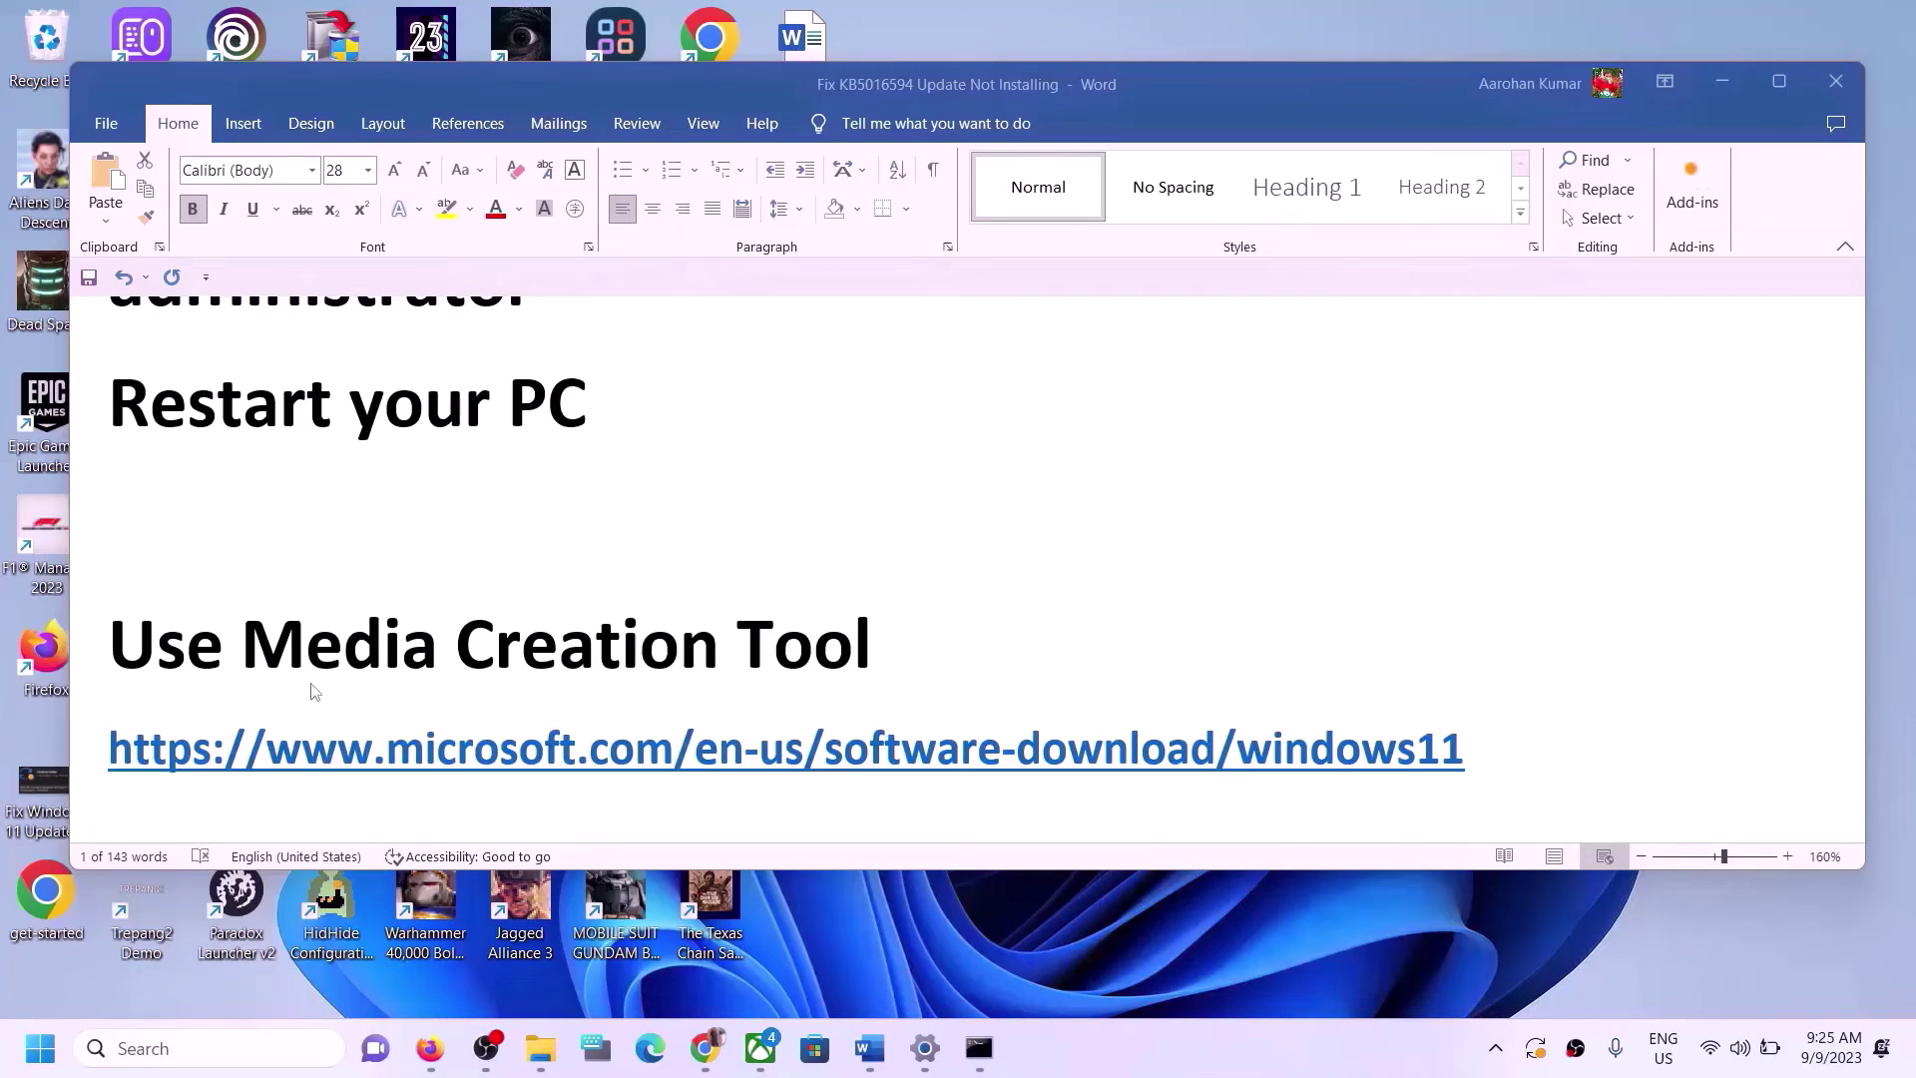
{"action": "left_click", "coordinate": [1467, 745]}
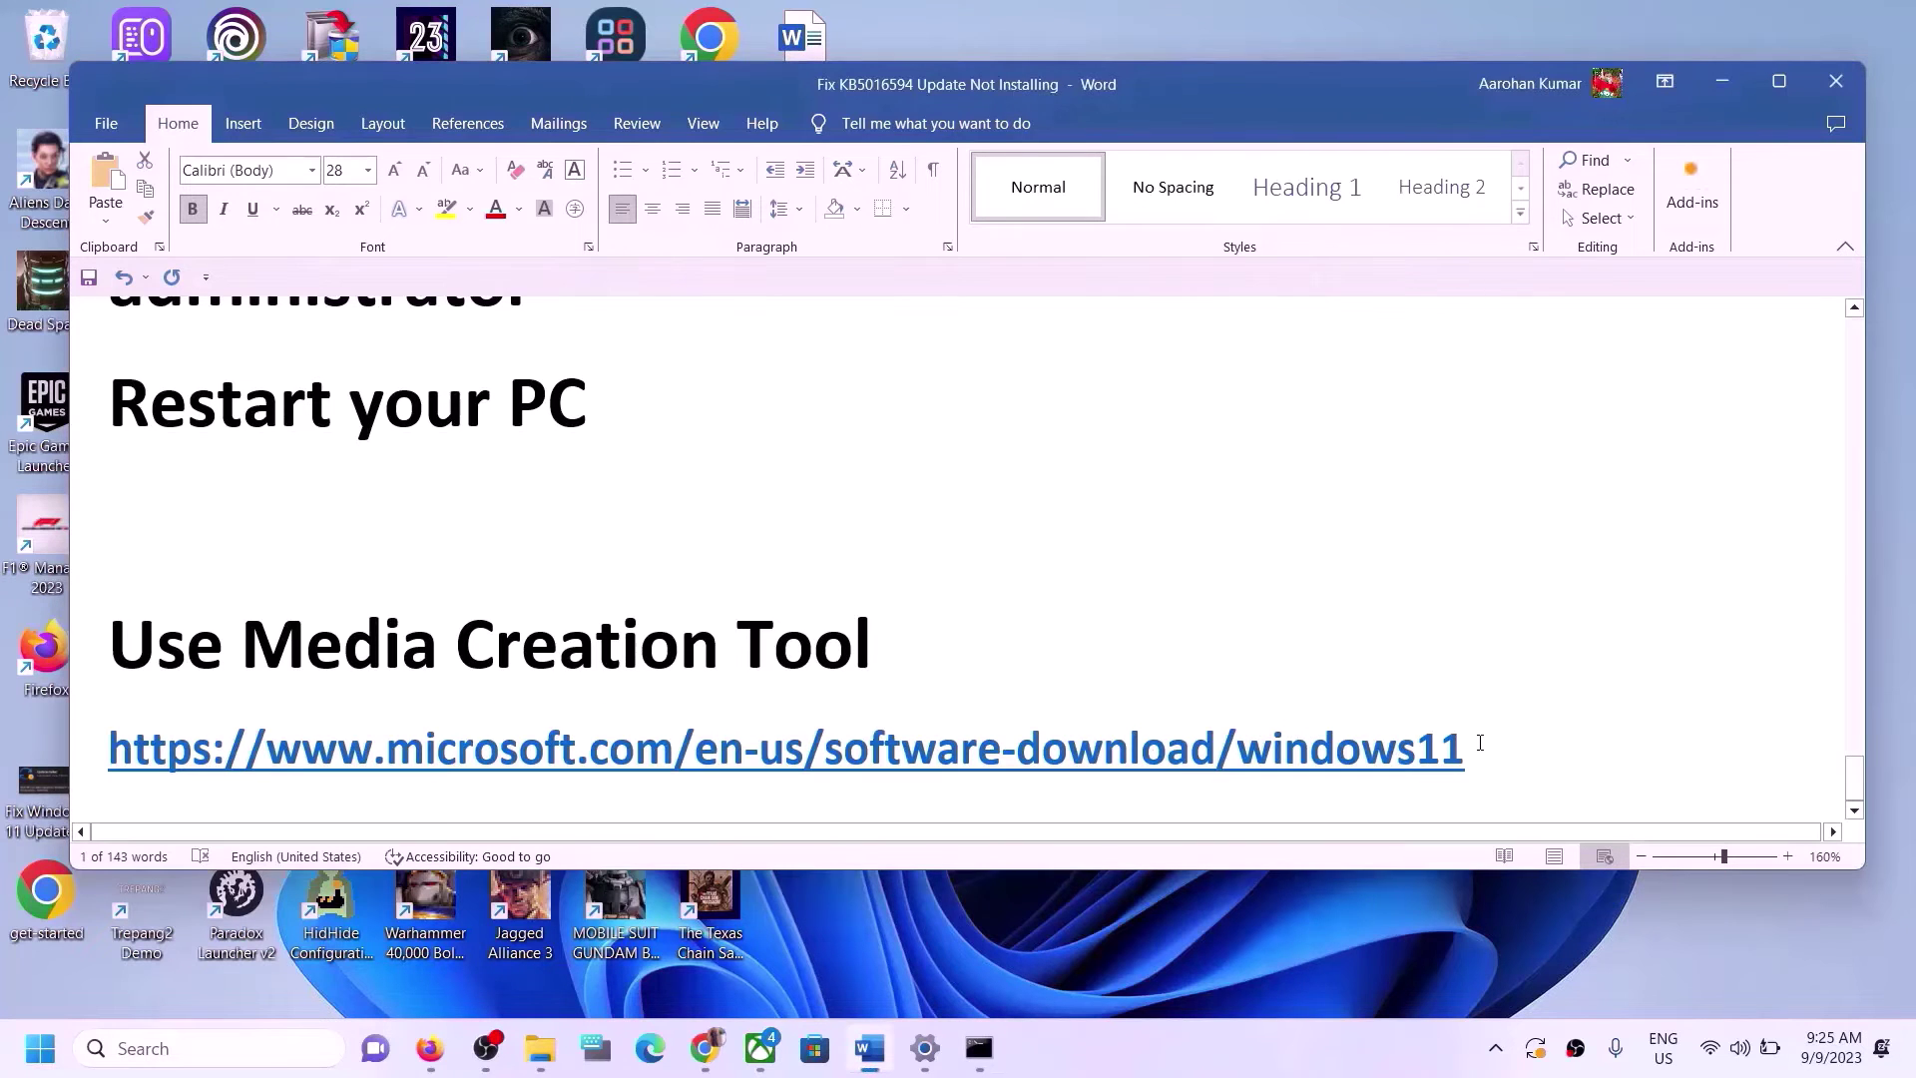
{"action": "triple_click", "coordinate": [1470, 748]}
{"action": "key", "text": "ctrl+c"}
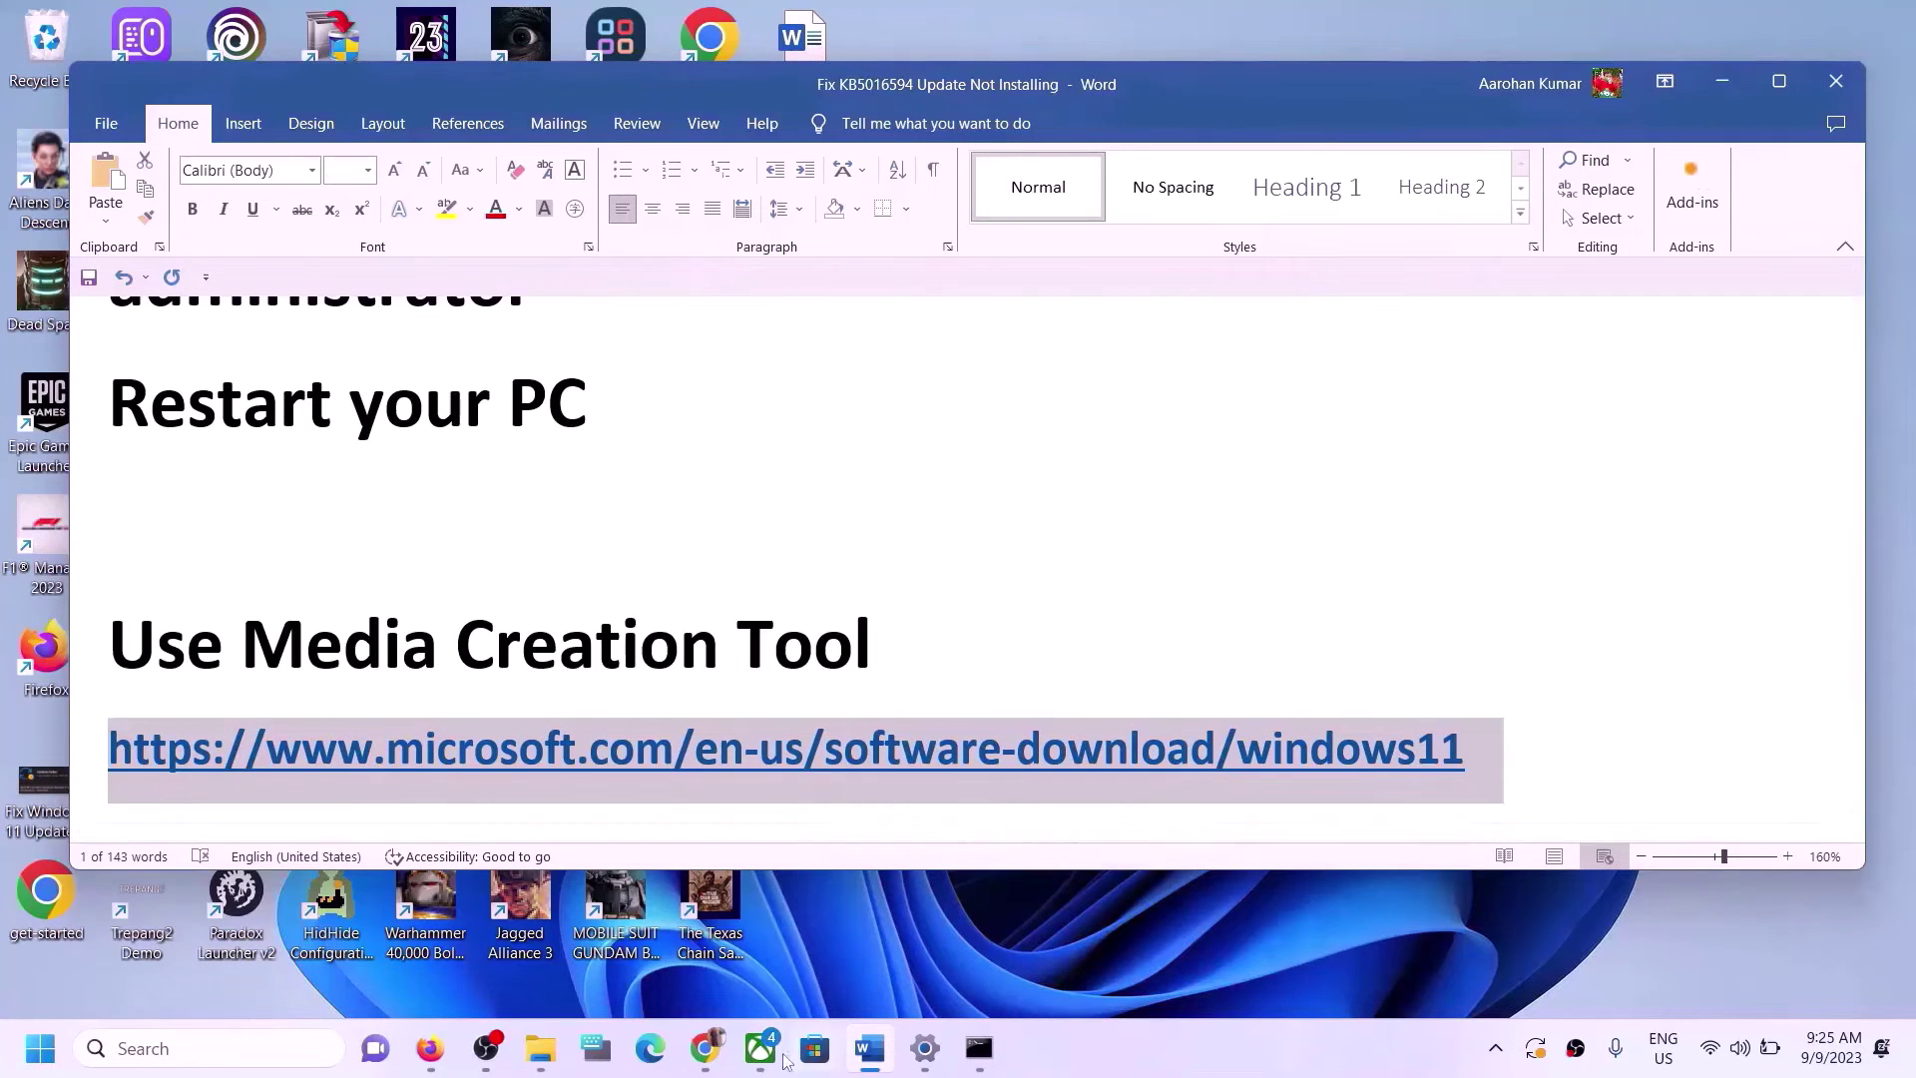
Step: Open the copied Windows 11 download link in a new Chrome tab
{"action": "mouse_move", "coordinate": [703, 1047]}
{"action": "left_click", "coordinate": [829, 788]}
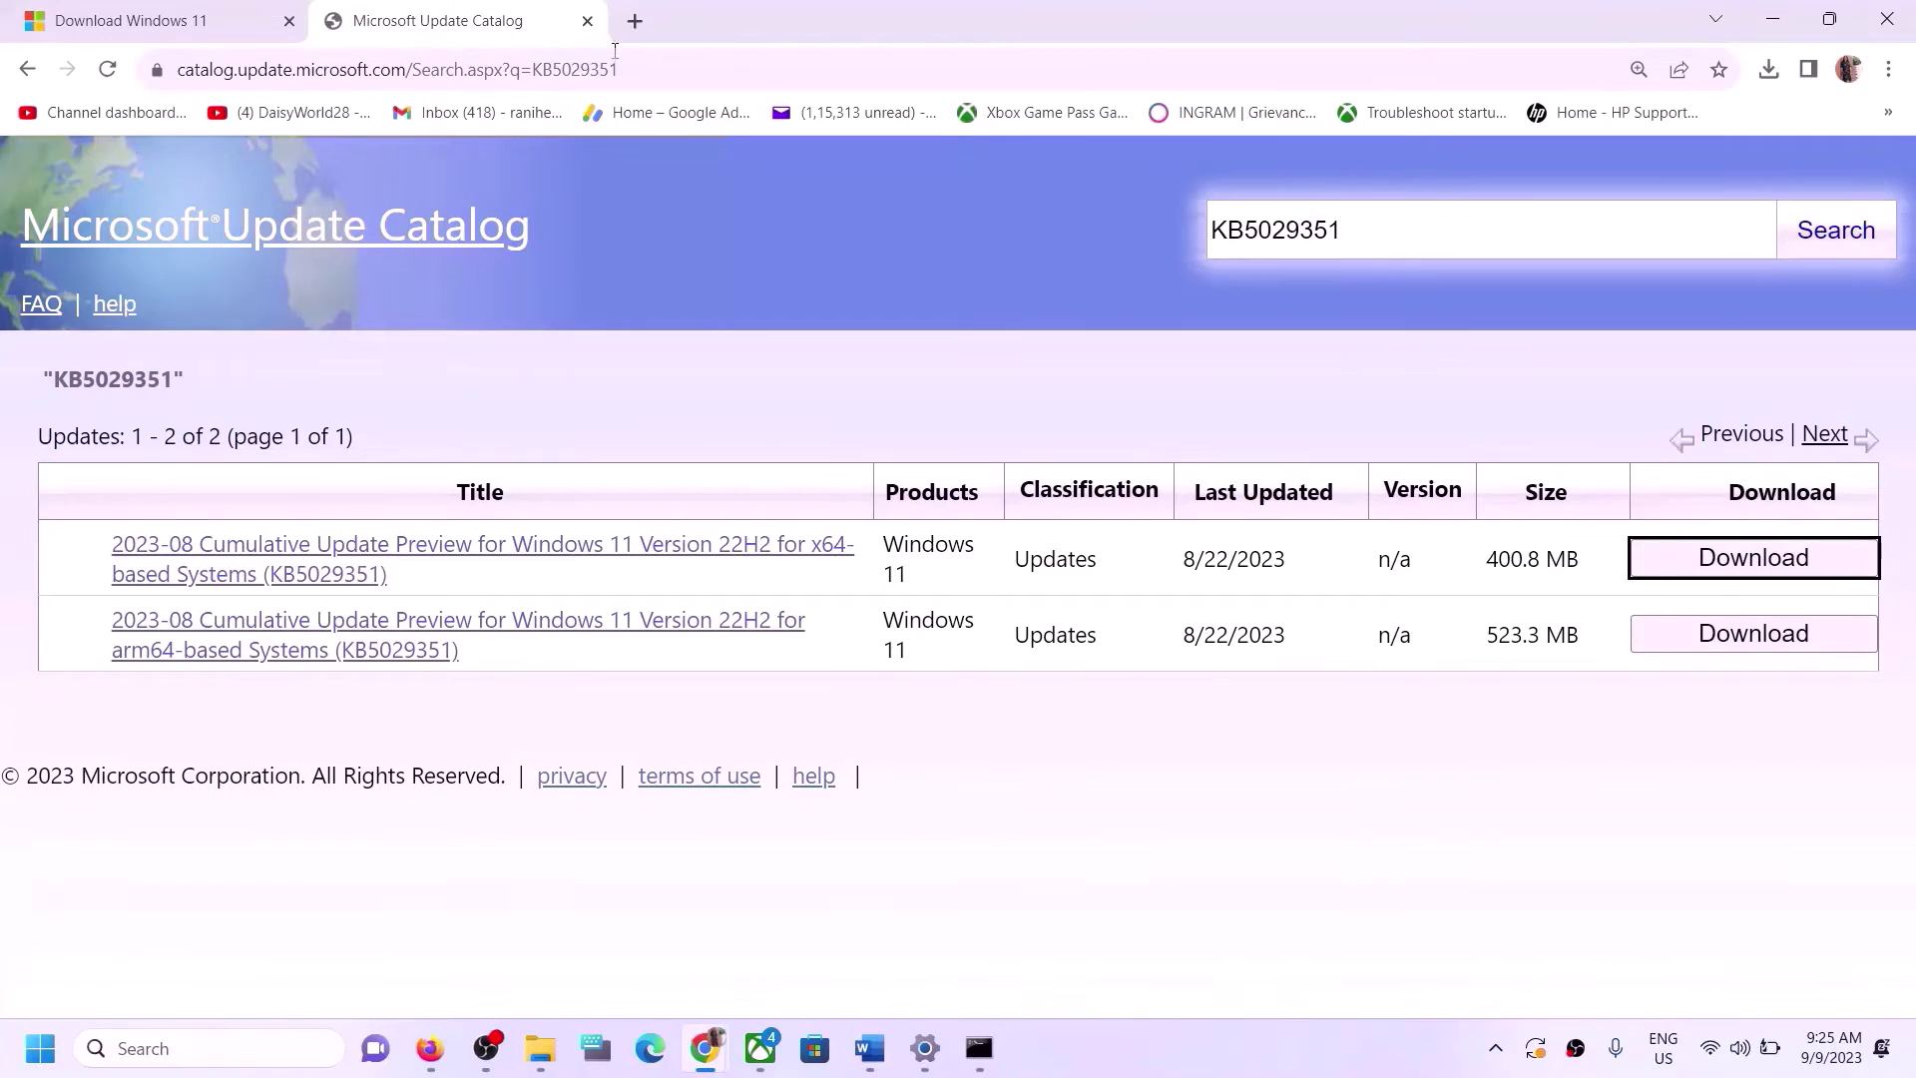
{"action": "left_click", "coordinate": [634, 20]}
{"action": "key", "text": "ctrl+v"}
{"action": "key", "text": "Return"}
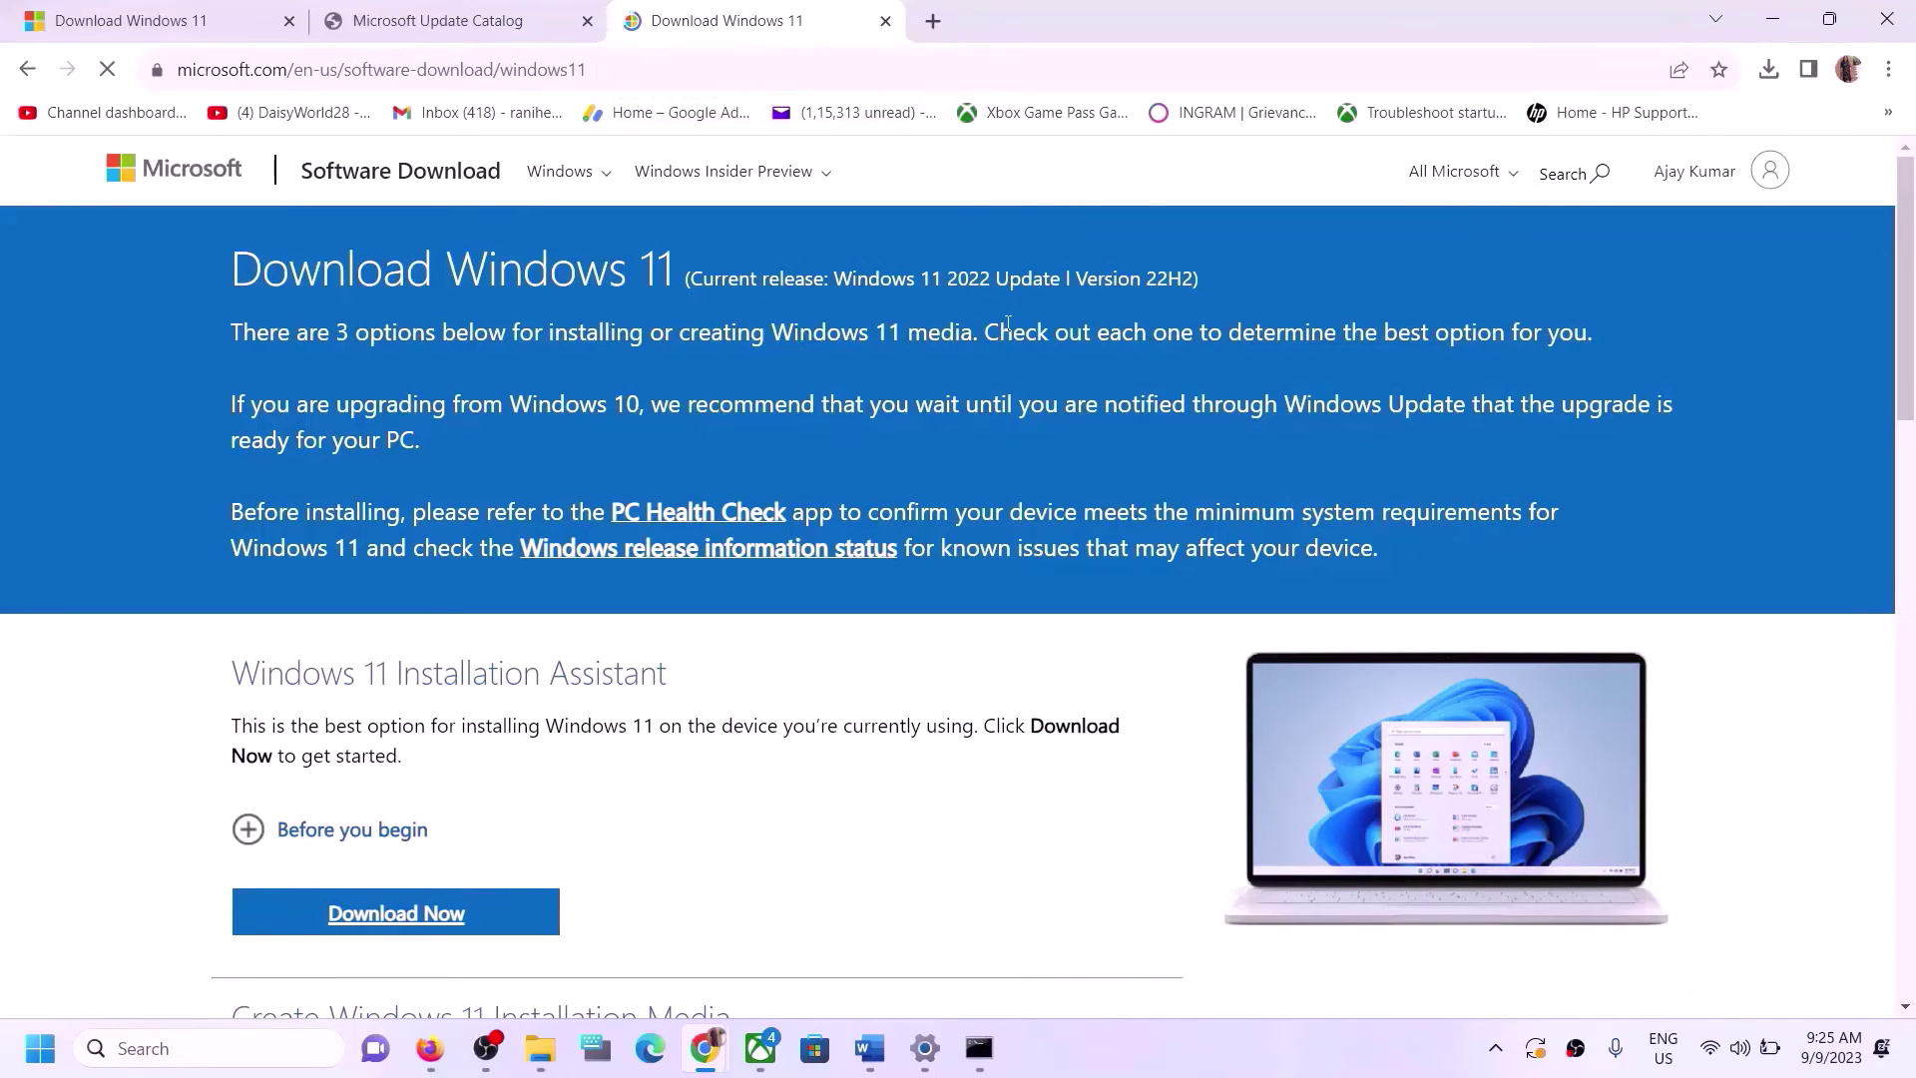
Step: Download mediacreationtool.exe under Create Windows 11 Installation Media and launch it from Downloads
{"action": "scroll", "coordinate": [667, 559], "scroll_direction": "down", "scroll_amount": 3}
{"action": "scroll", "coordinate": [598, 614], "scroll_direction": "down", "scroll_amount": 1}
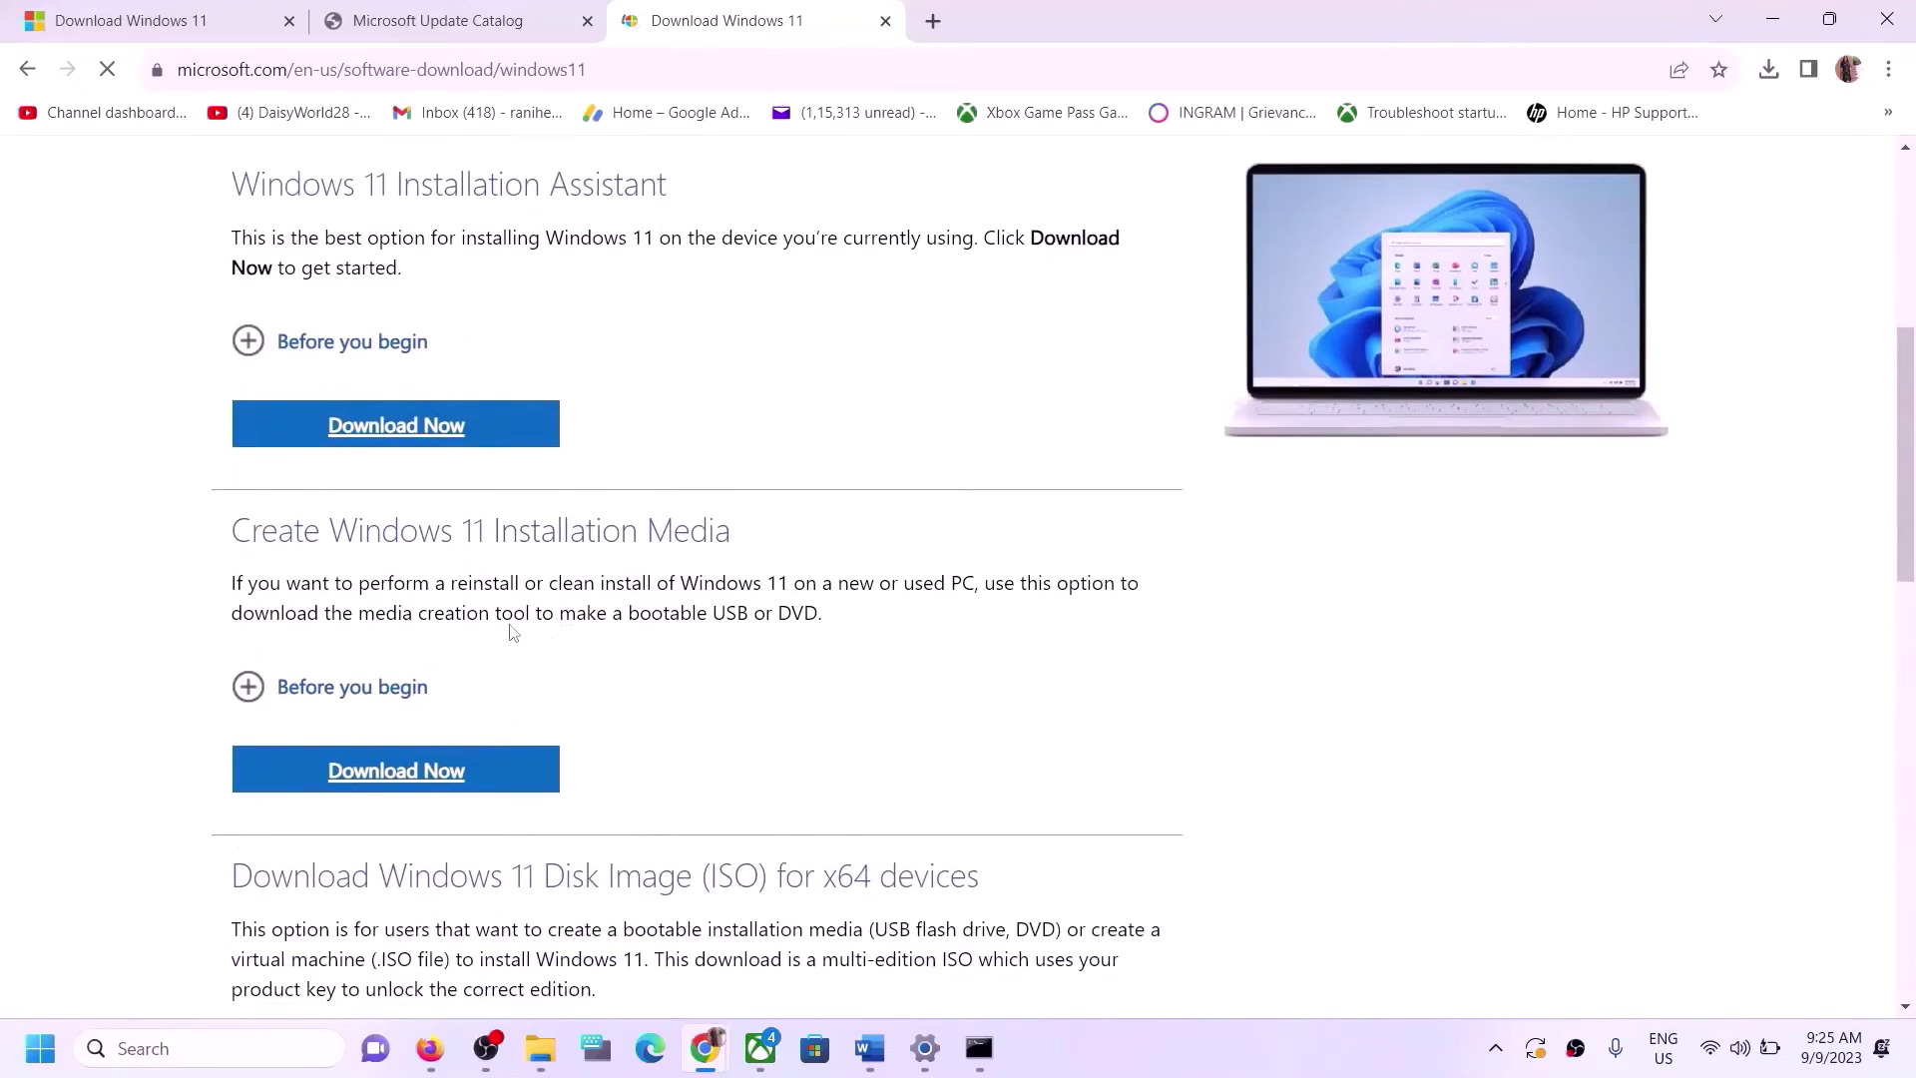
{"action": "scroll", "coordinate": [359, 579], "scroll_direction": "down", "scroll_amount": 1}
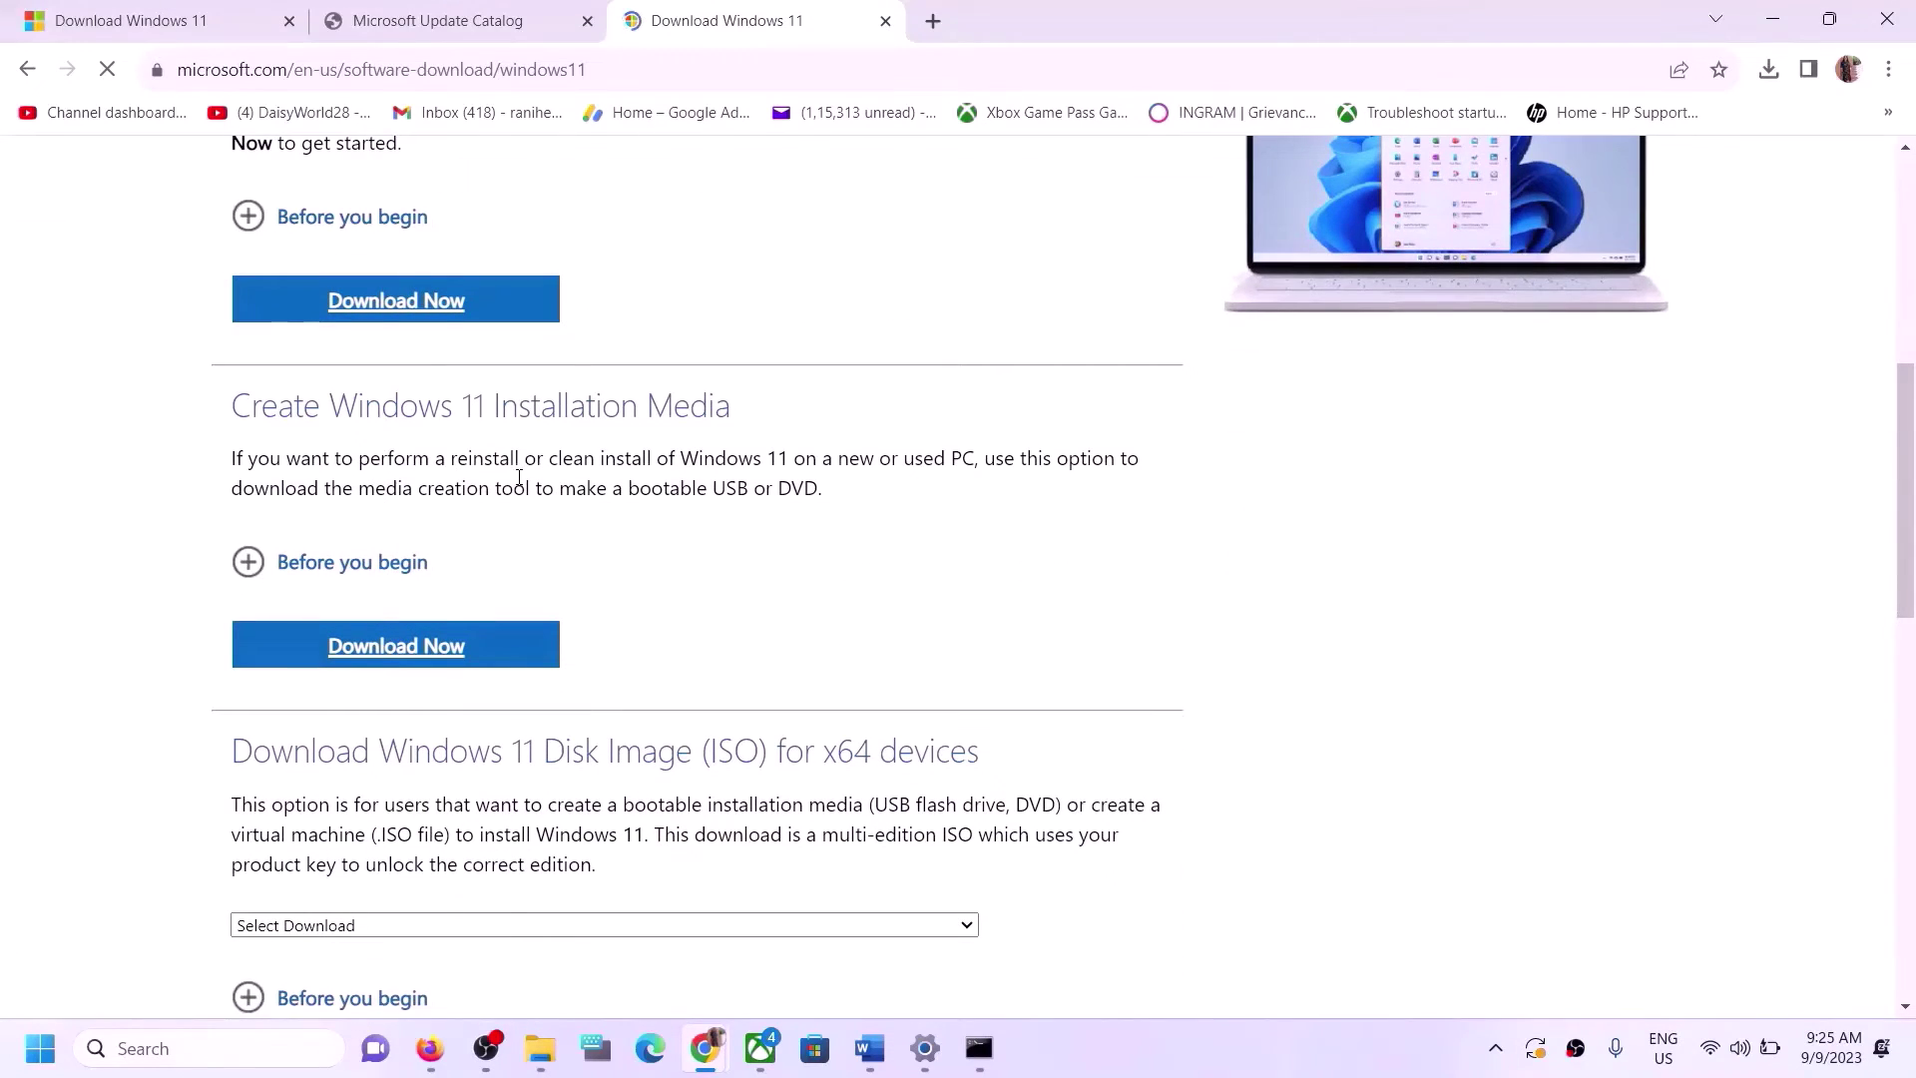
{"action": "left_click", "coordinate": [410, 661]}
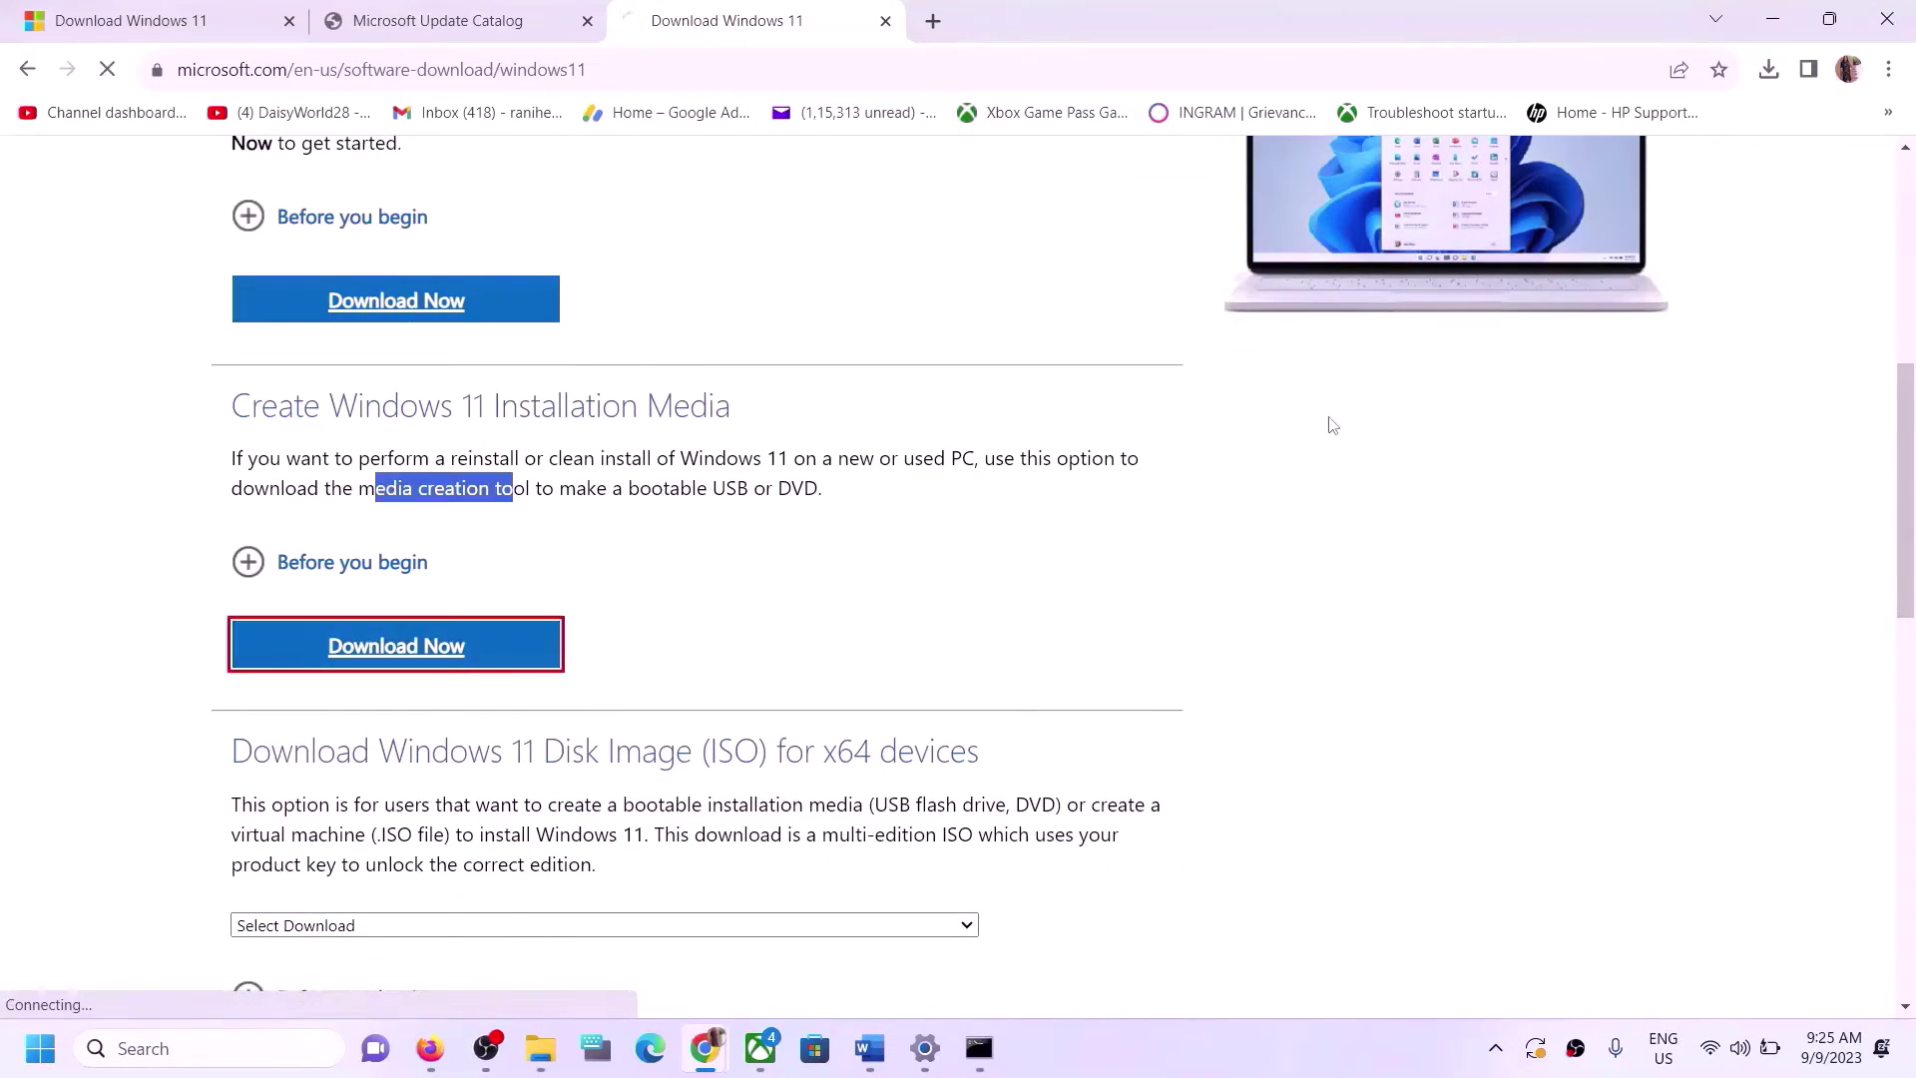
{"action": "left_click", "coordinate": [1769, 68]}
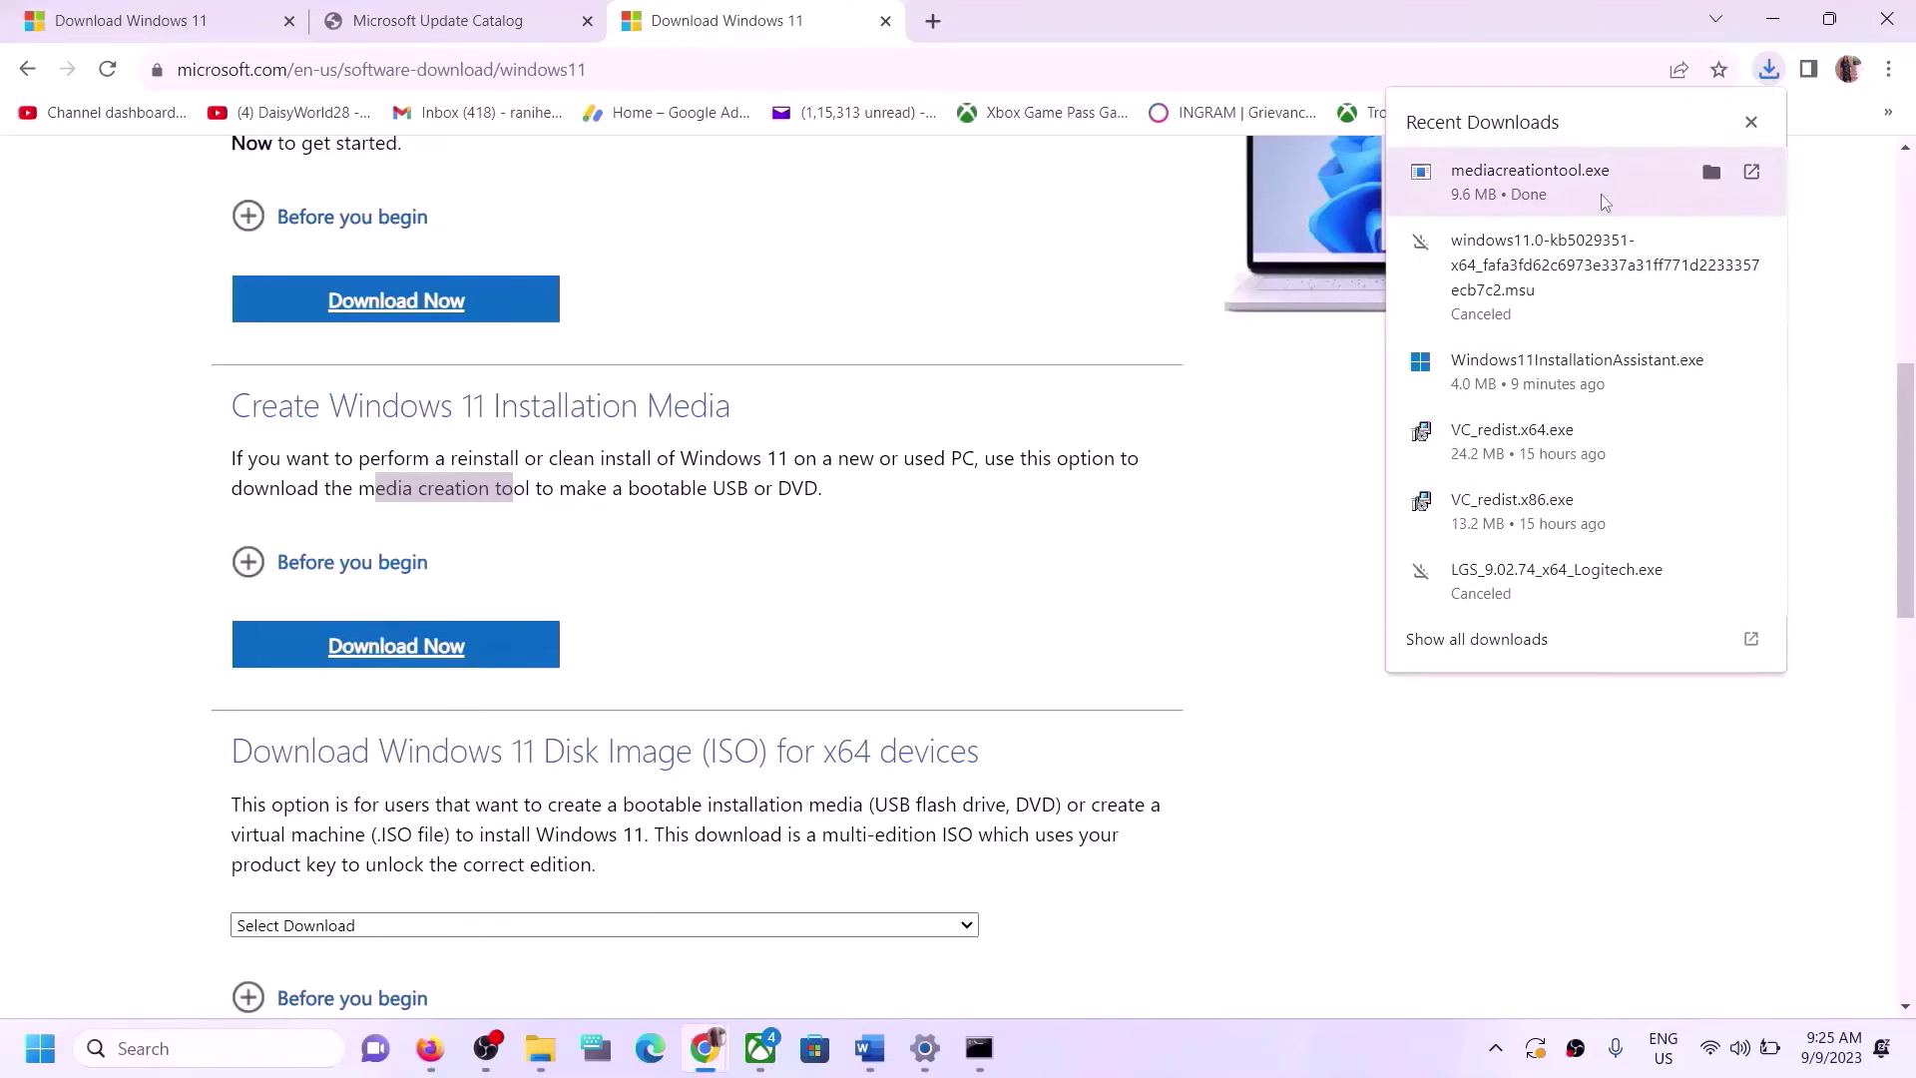
{"action": "left_click", "coordinate": [1600, 193]}
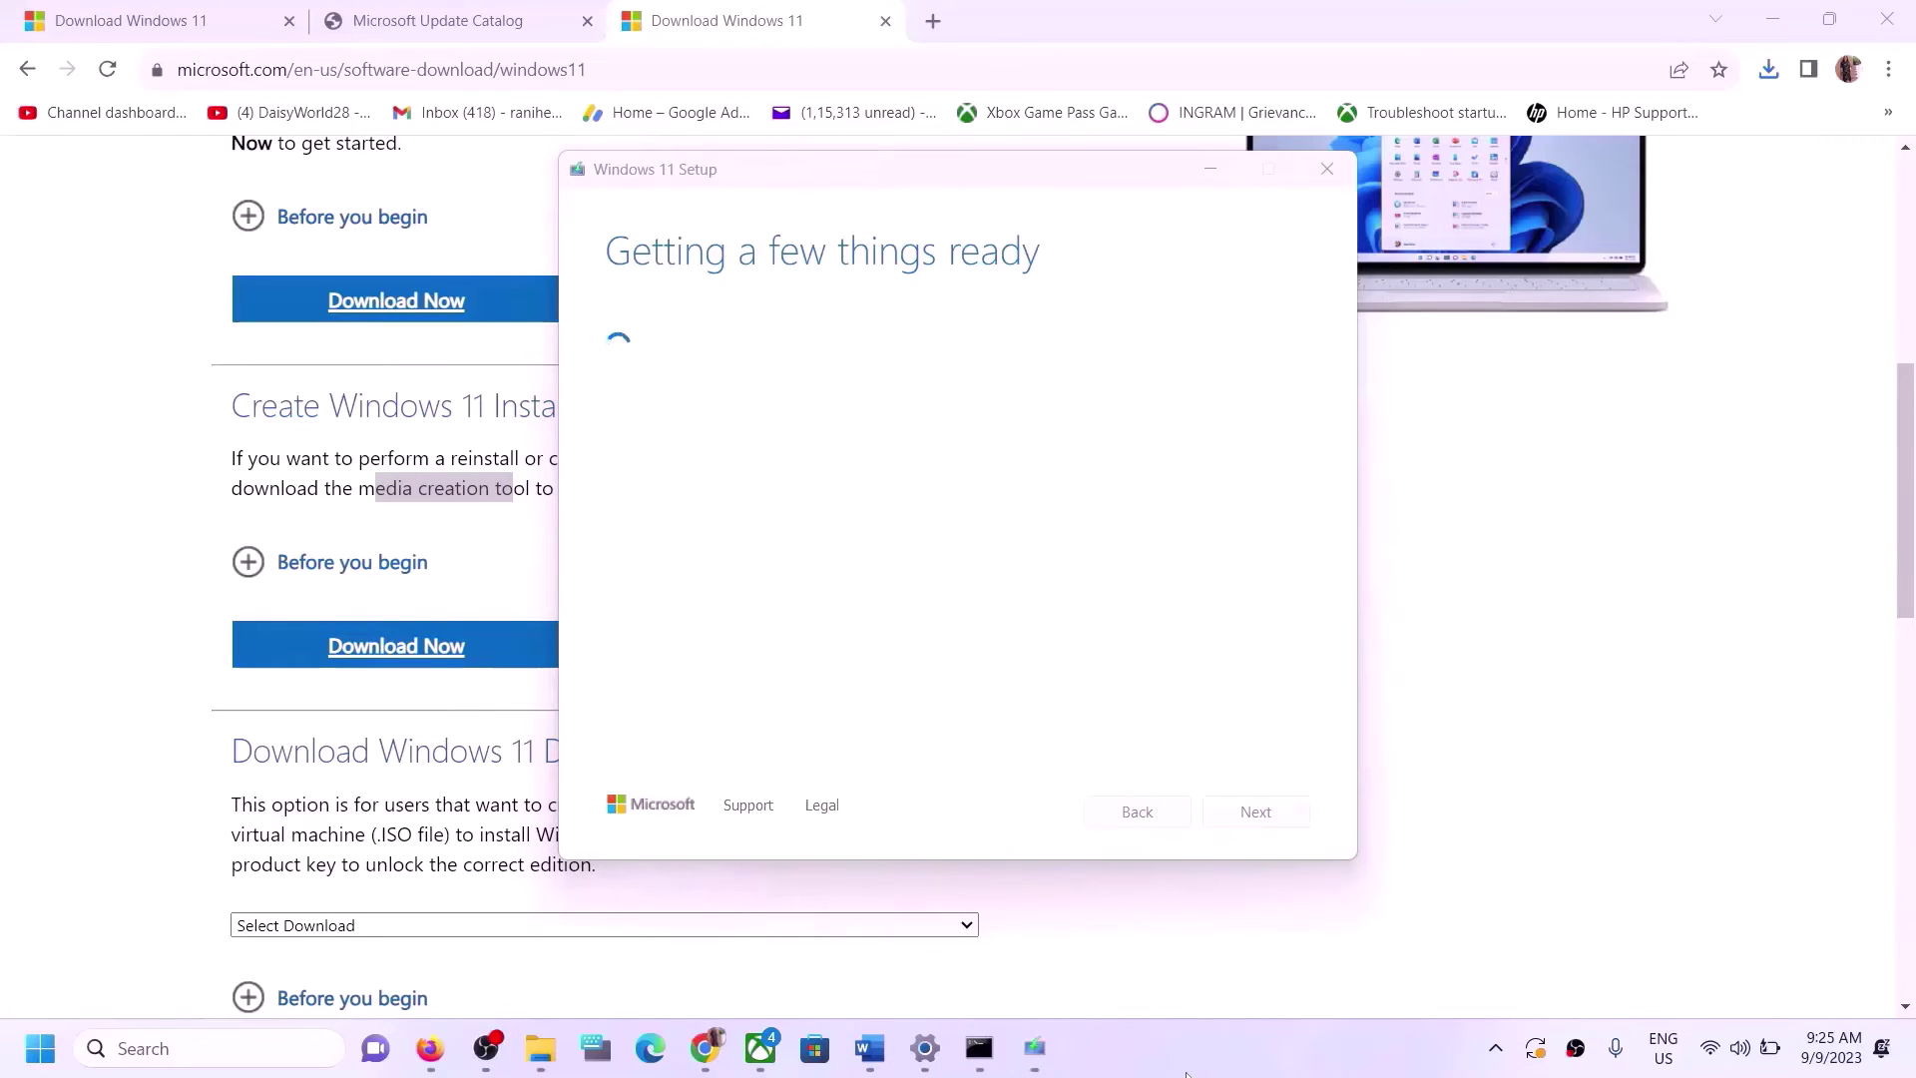
Step: Accept the license terms, keep the recommended language and edition, and choose ISO file
{"action": "left_click", "coordinate": [1255, 812]}
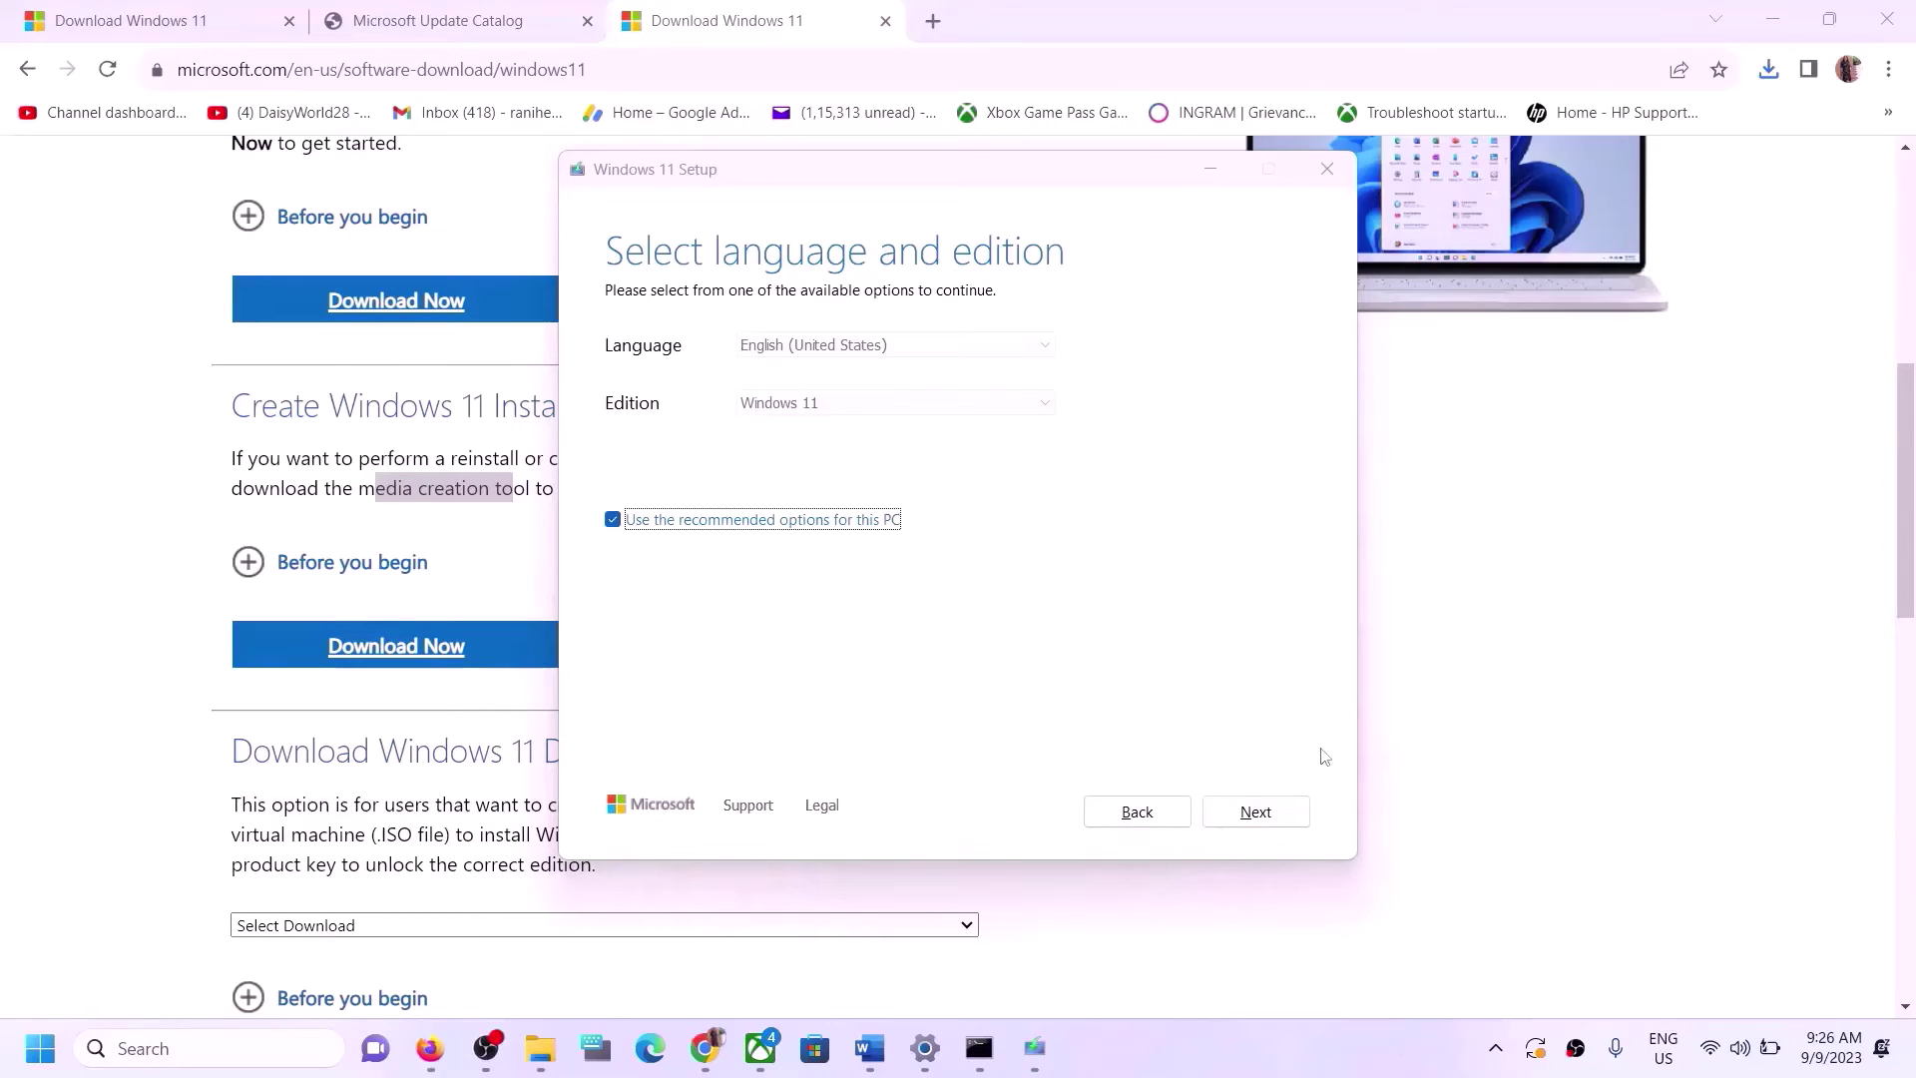
{"action": "left_click", "coordinate": [1244, 816]}
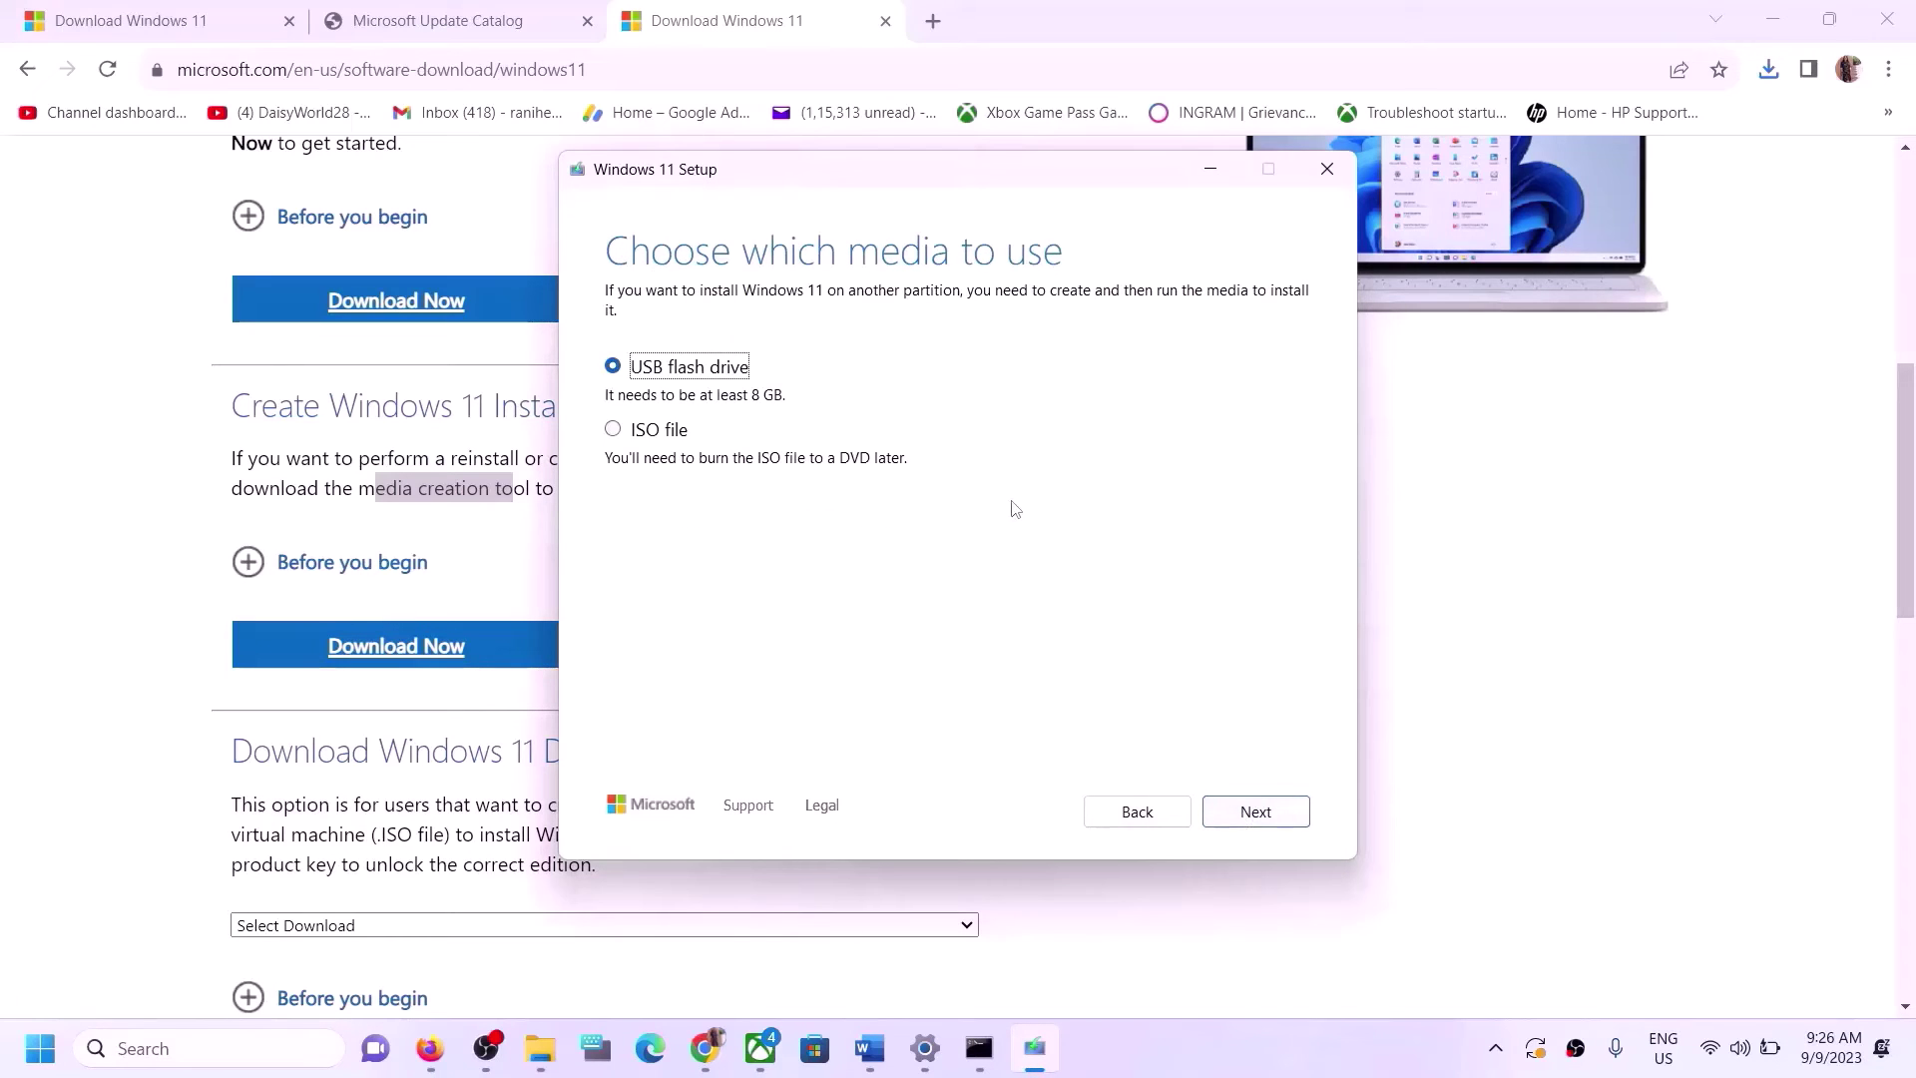
{"action": "left_click", "coordinate": [648, 436]}
{"action": "left_click", "coordinate": [1253, 813]}
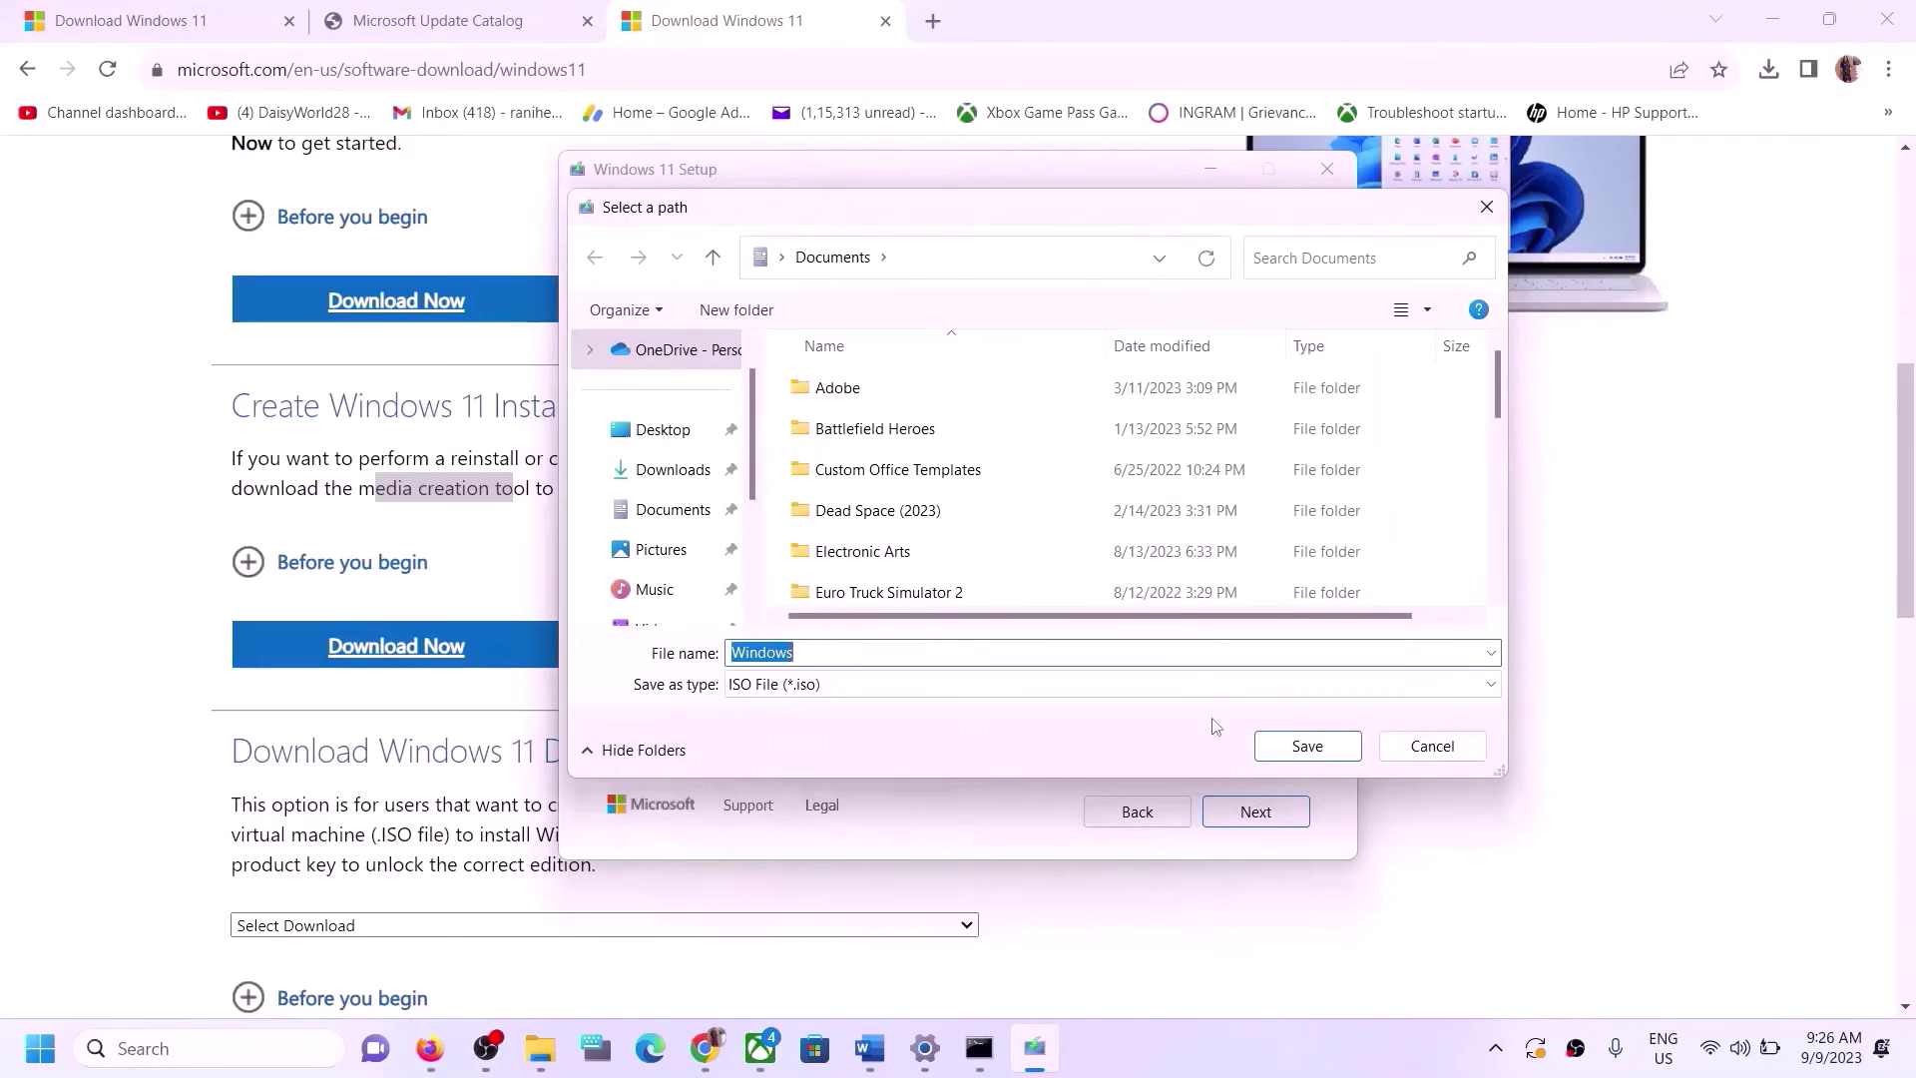
Step: Save Windows.iso to the Desktop, let the download finish, and close Windows 11 Setup
{"action": "left_click", "coordinate": [666, 431]}
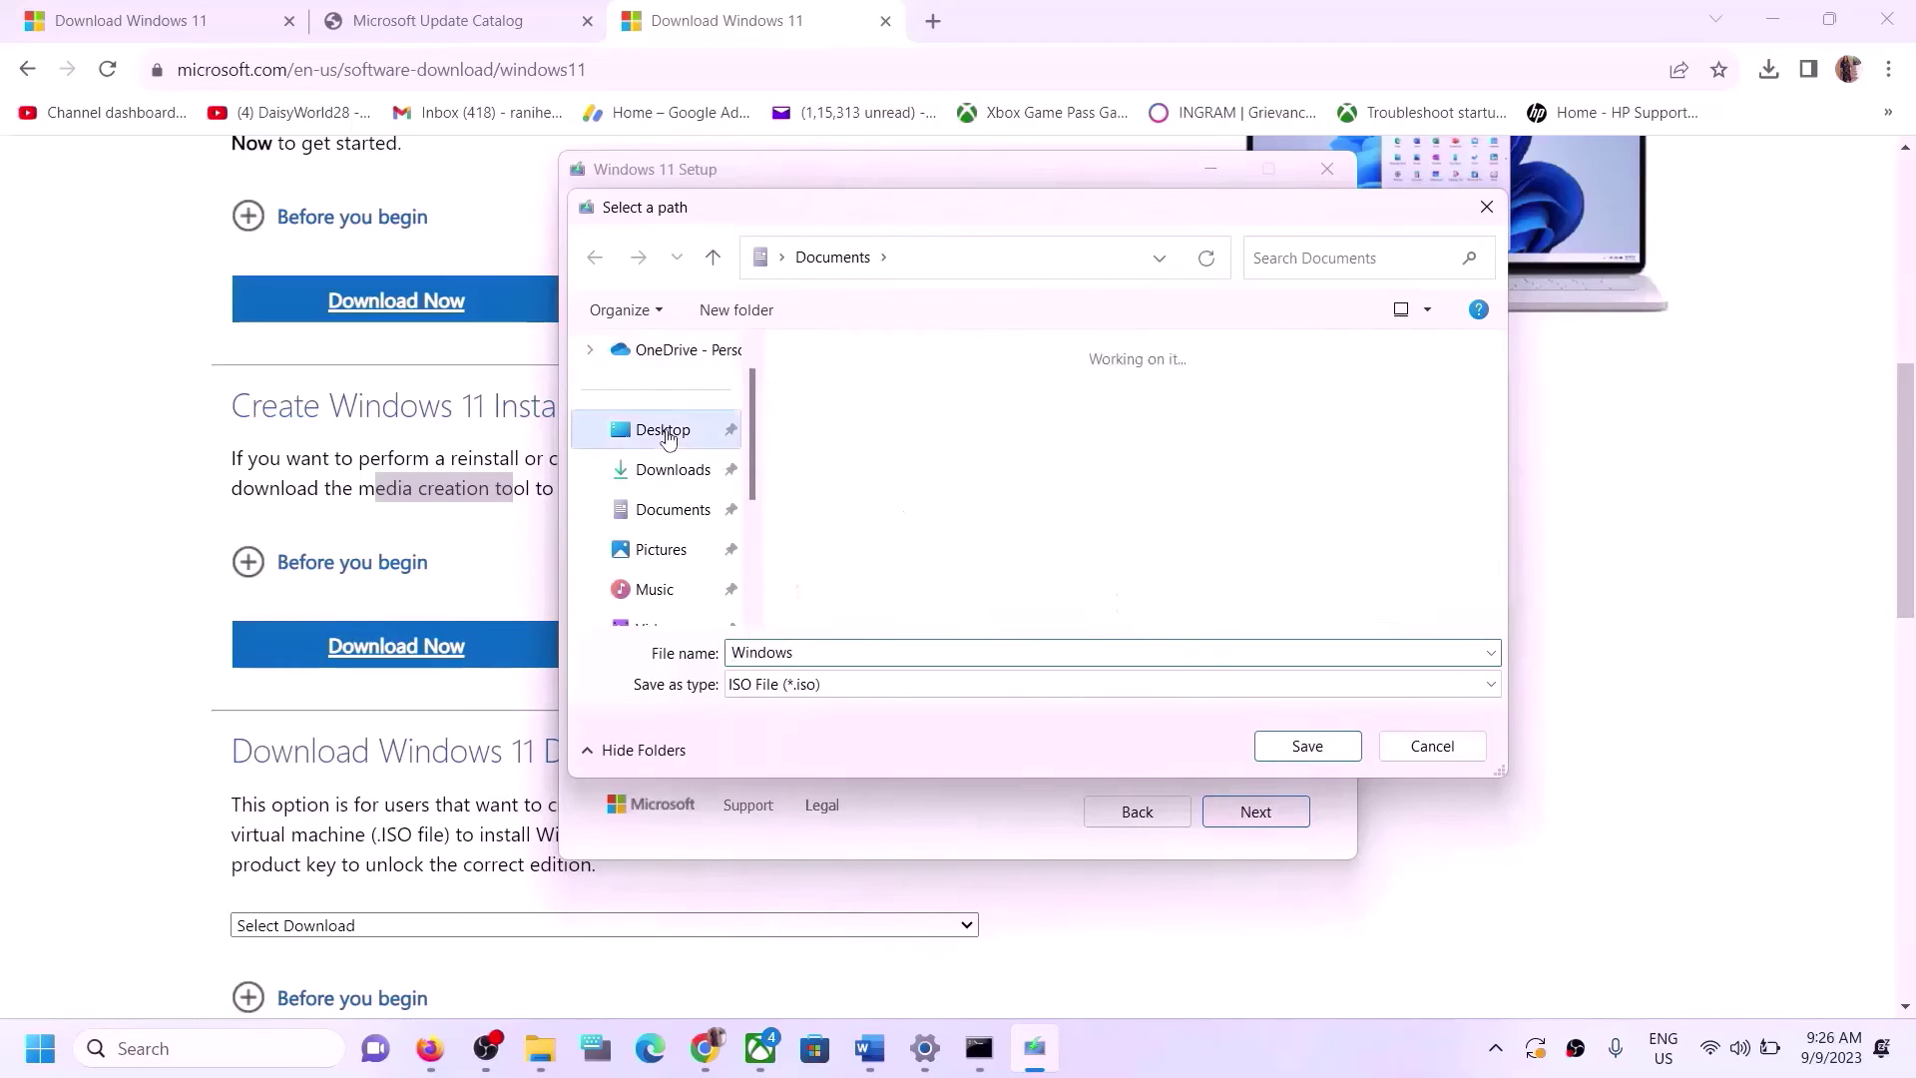
{"action": "left_click", "coordinate": [1305, 748]}
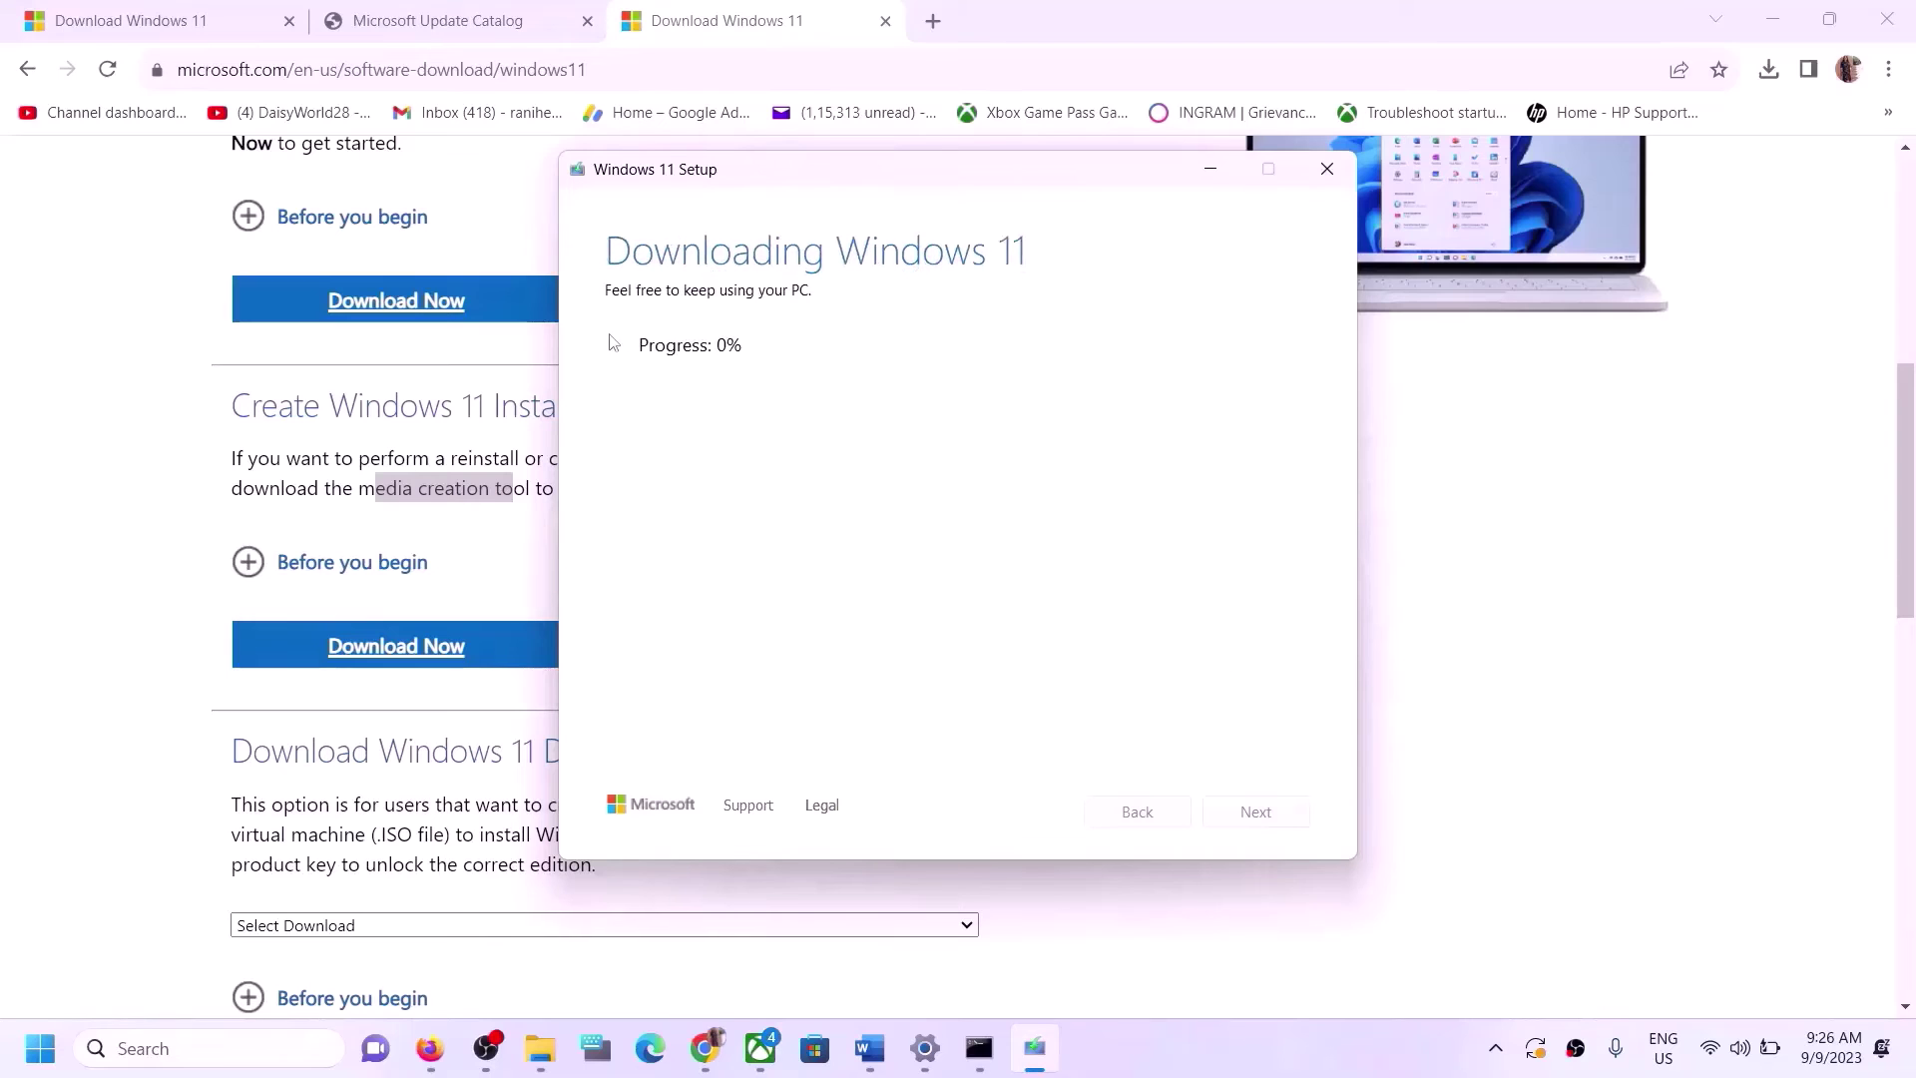
{"action": "left_click", "coordinate": [1265, 1066]}
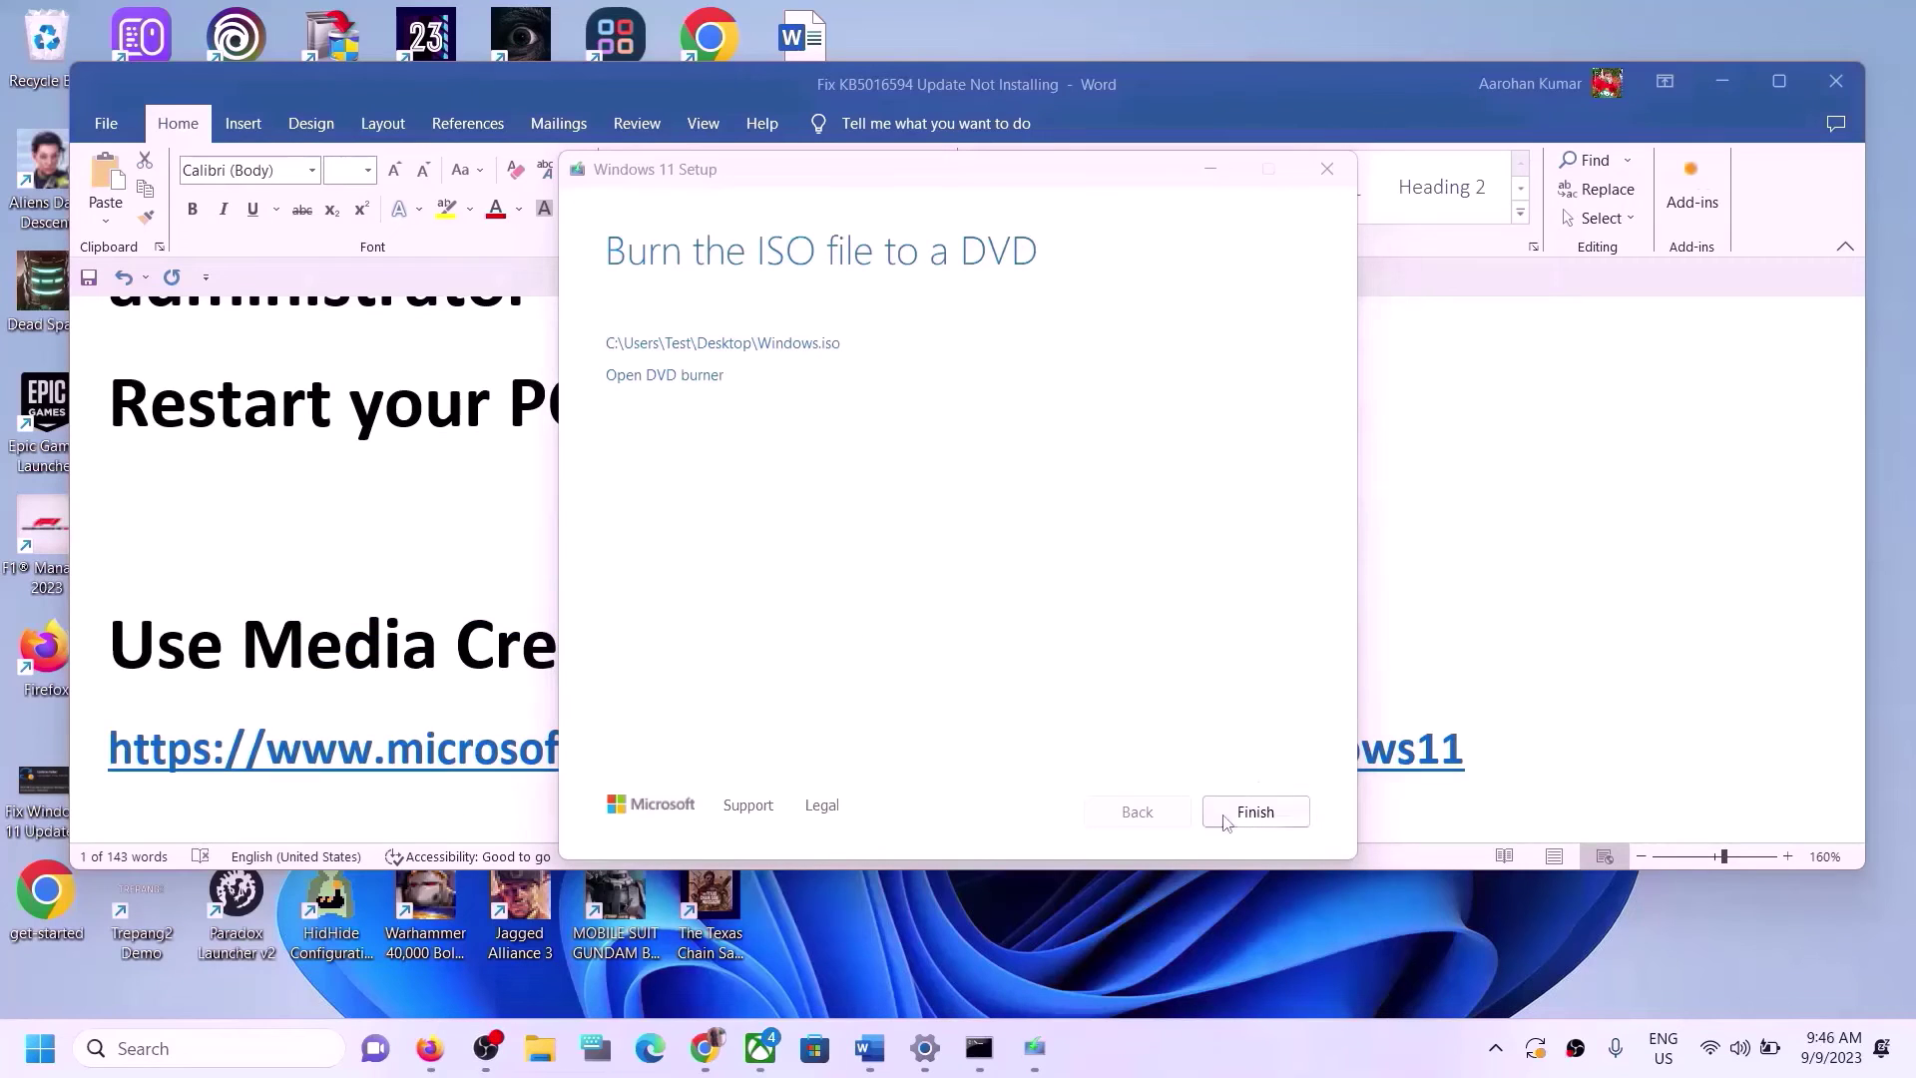
{"action": "left_click", "coordinate": [1227, 819]}
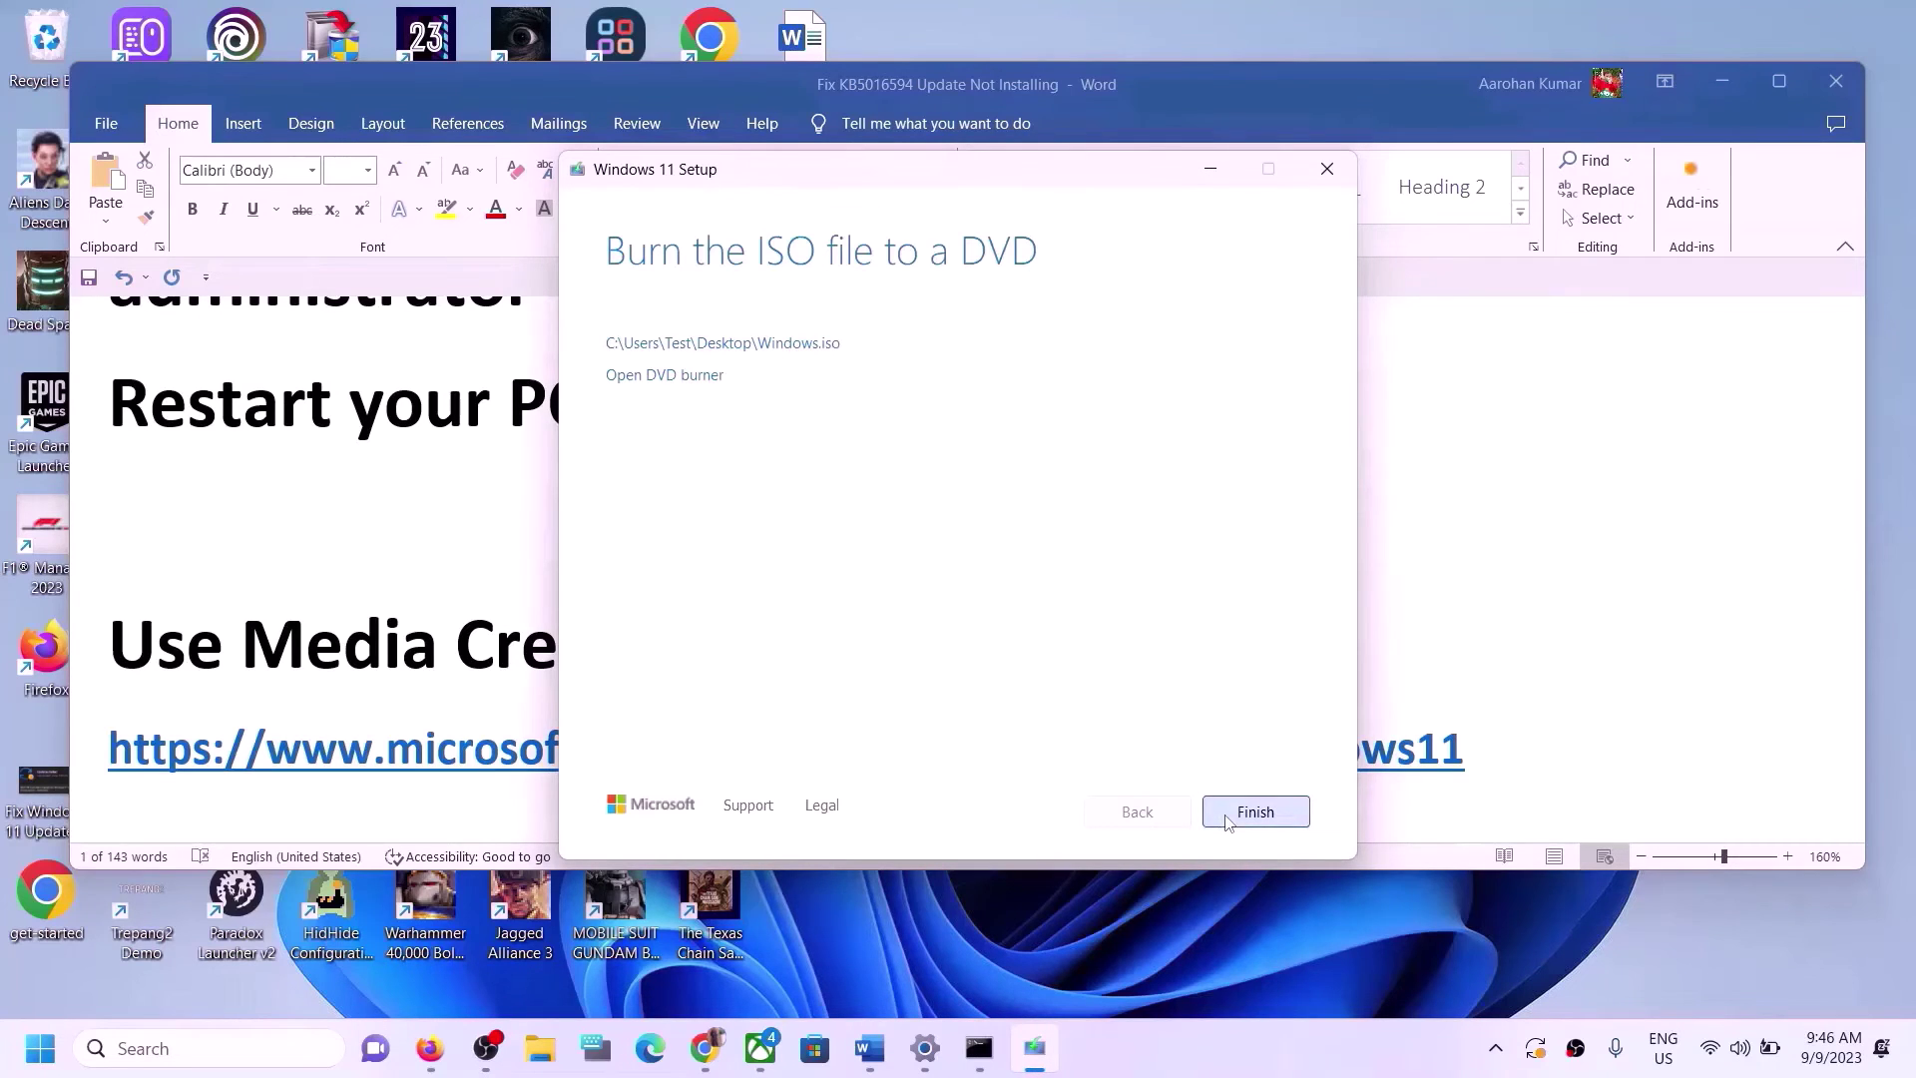
{"action": "left_click", "coordinate": [1228, 816]}
{"action": "key", "text": "super+d"}
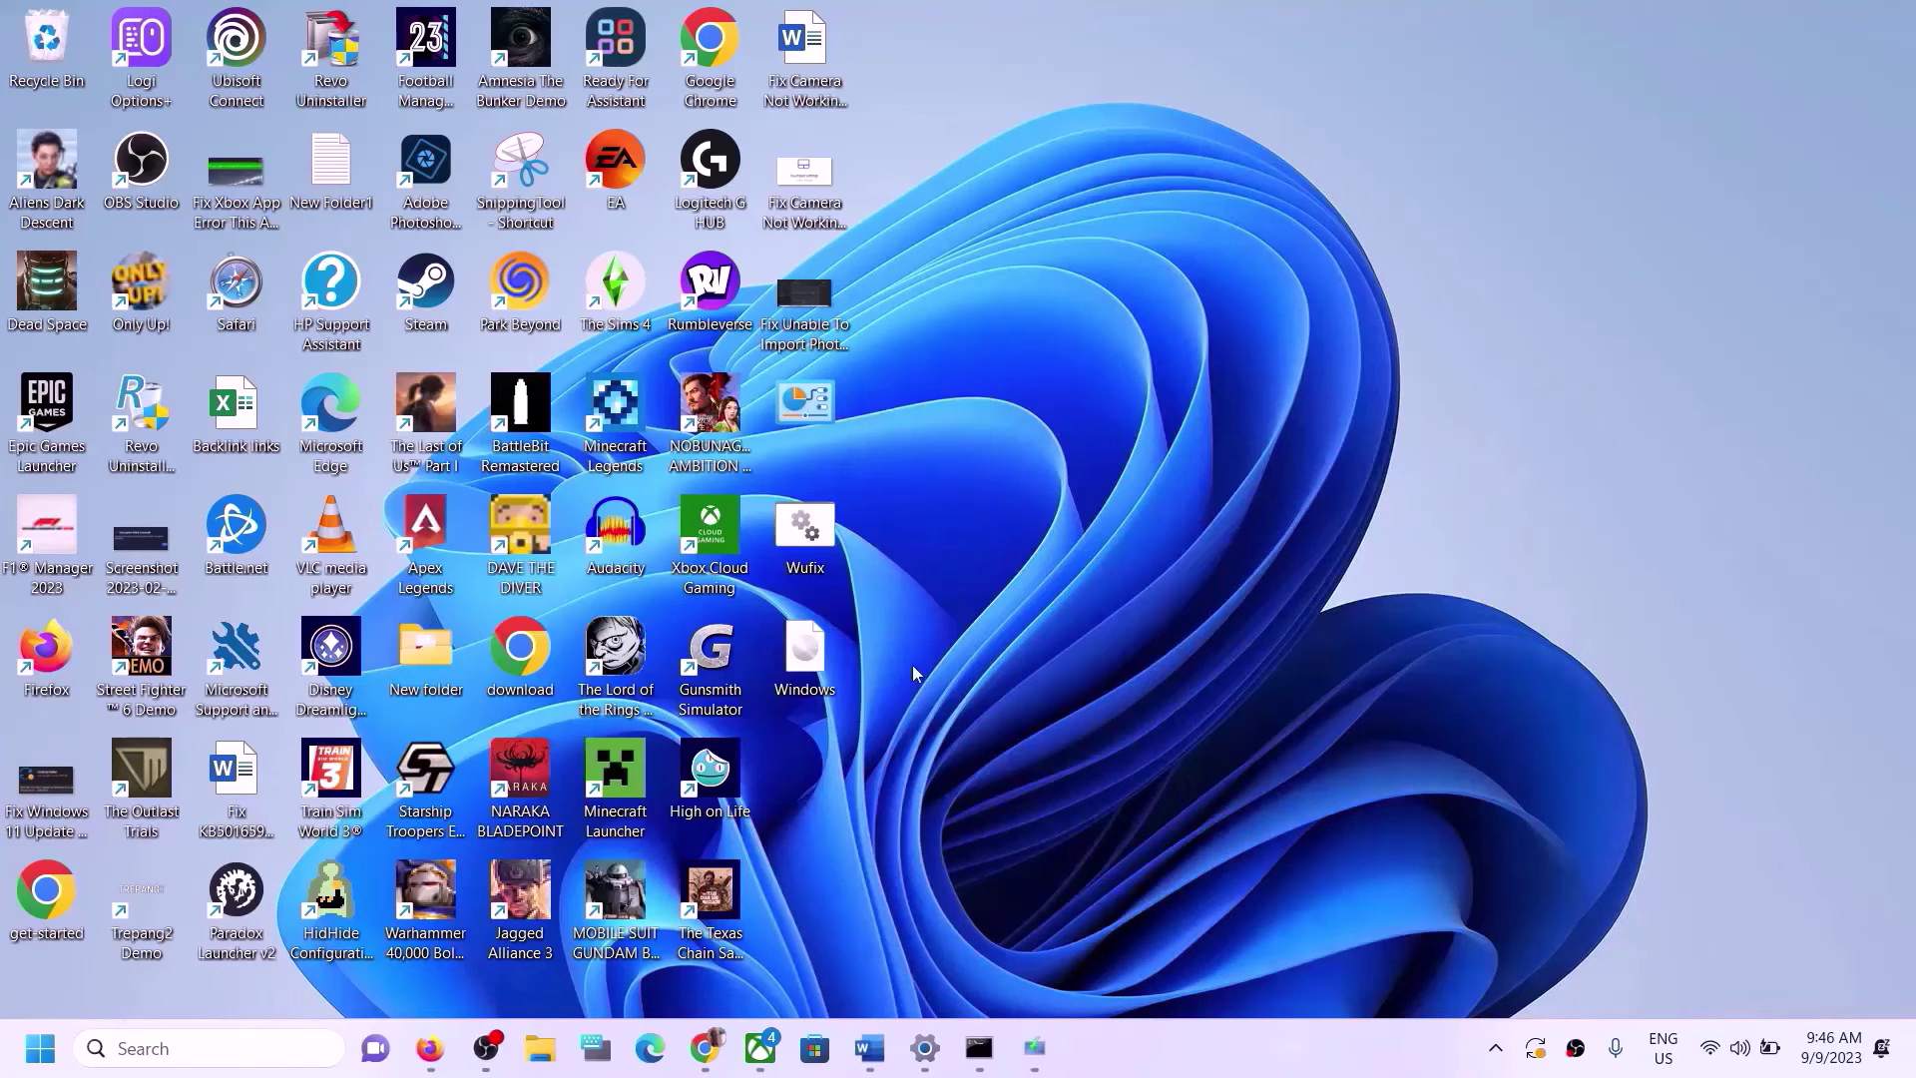
Step: Mount Windows.iso as DVD Drive (D:) and launch setup from it
{"action": "left_click", "coordinate": [816, 658]}
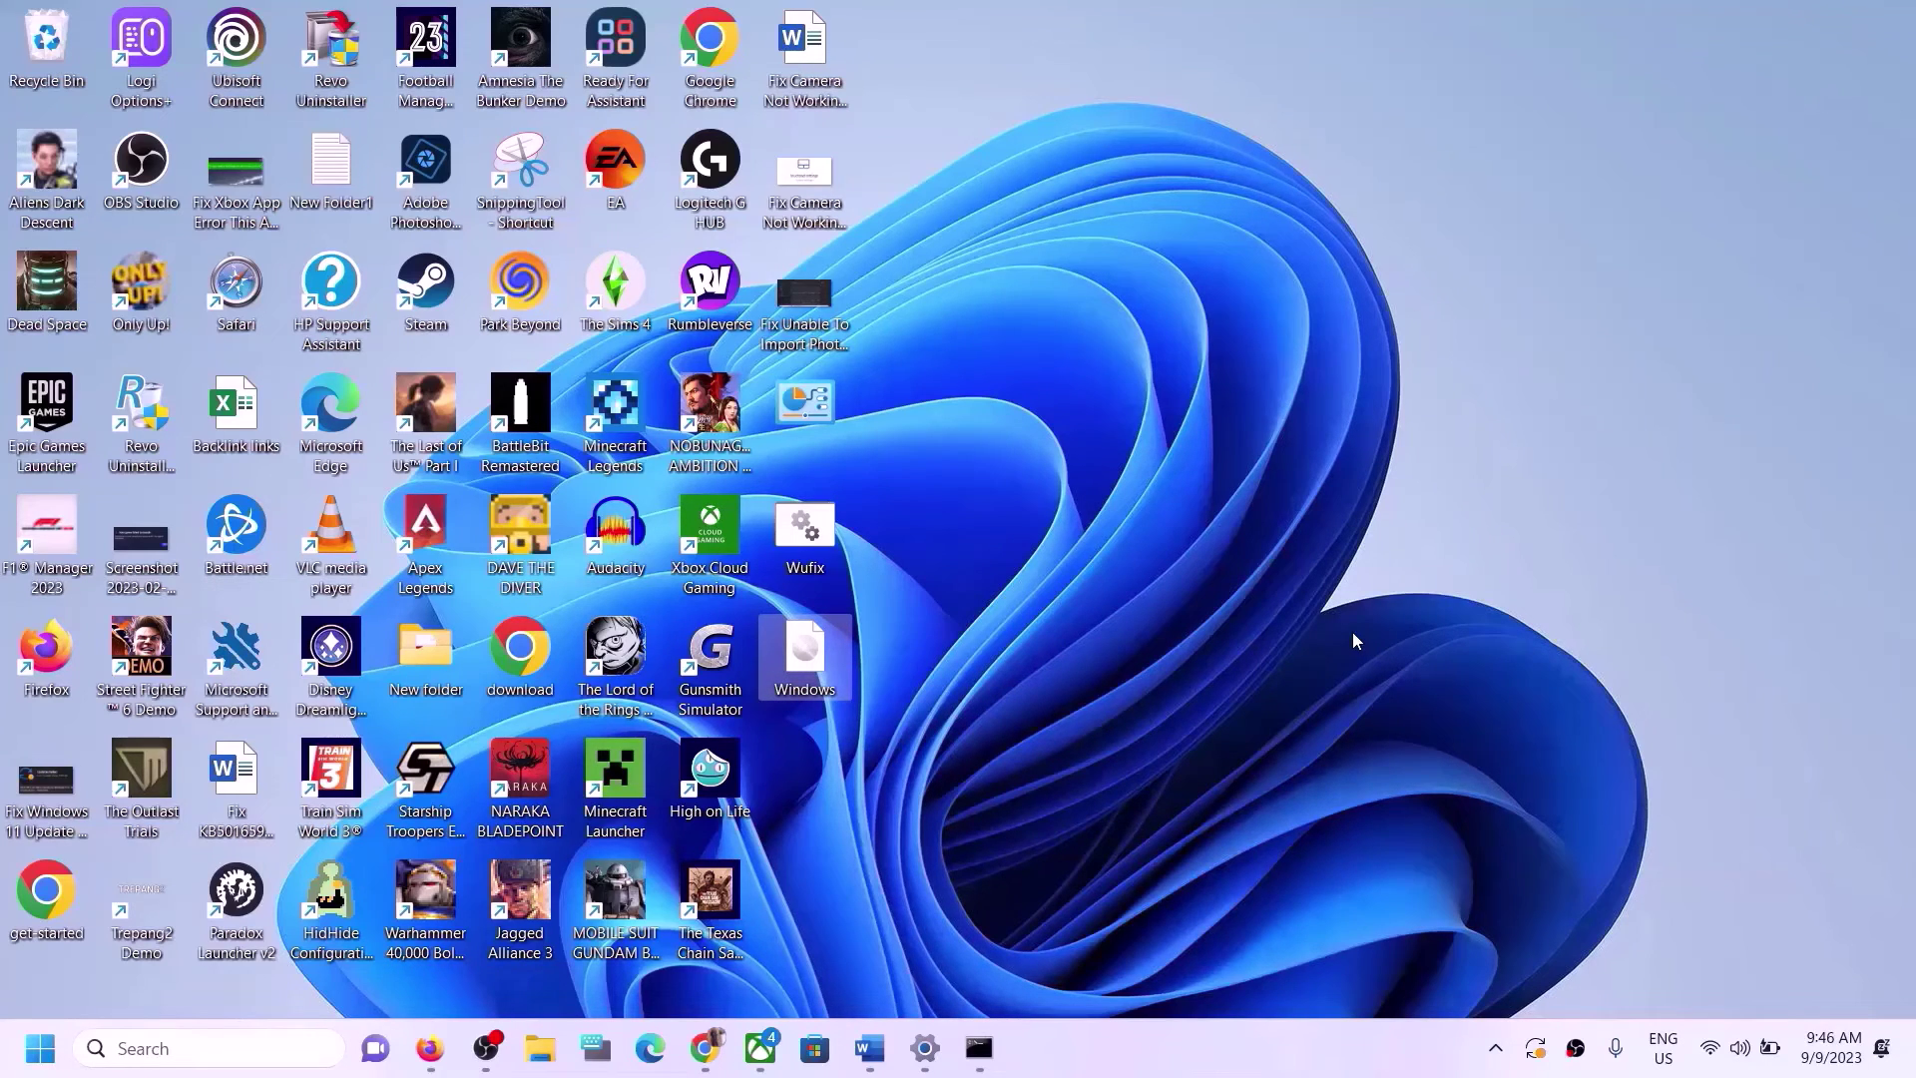
{"action": "key", "text": "Return"}
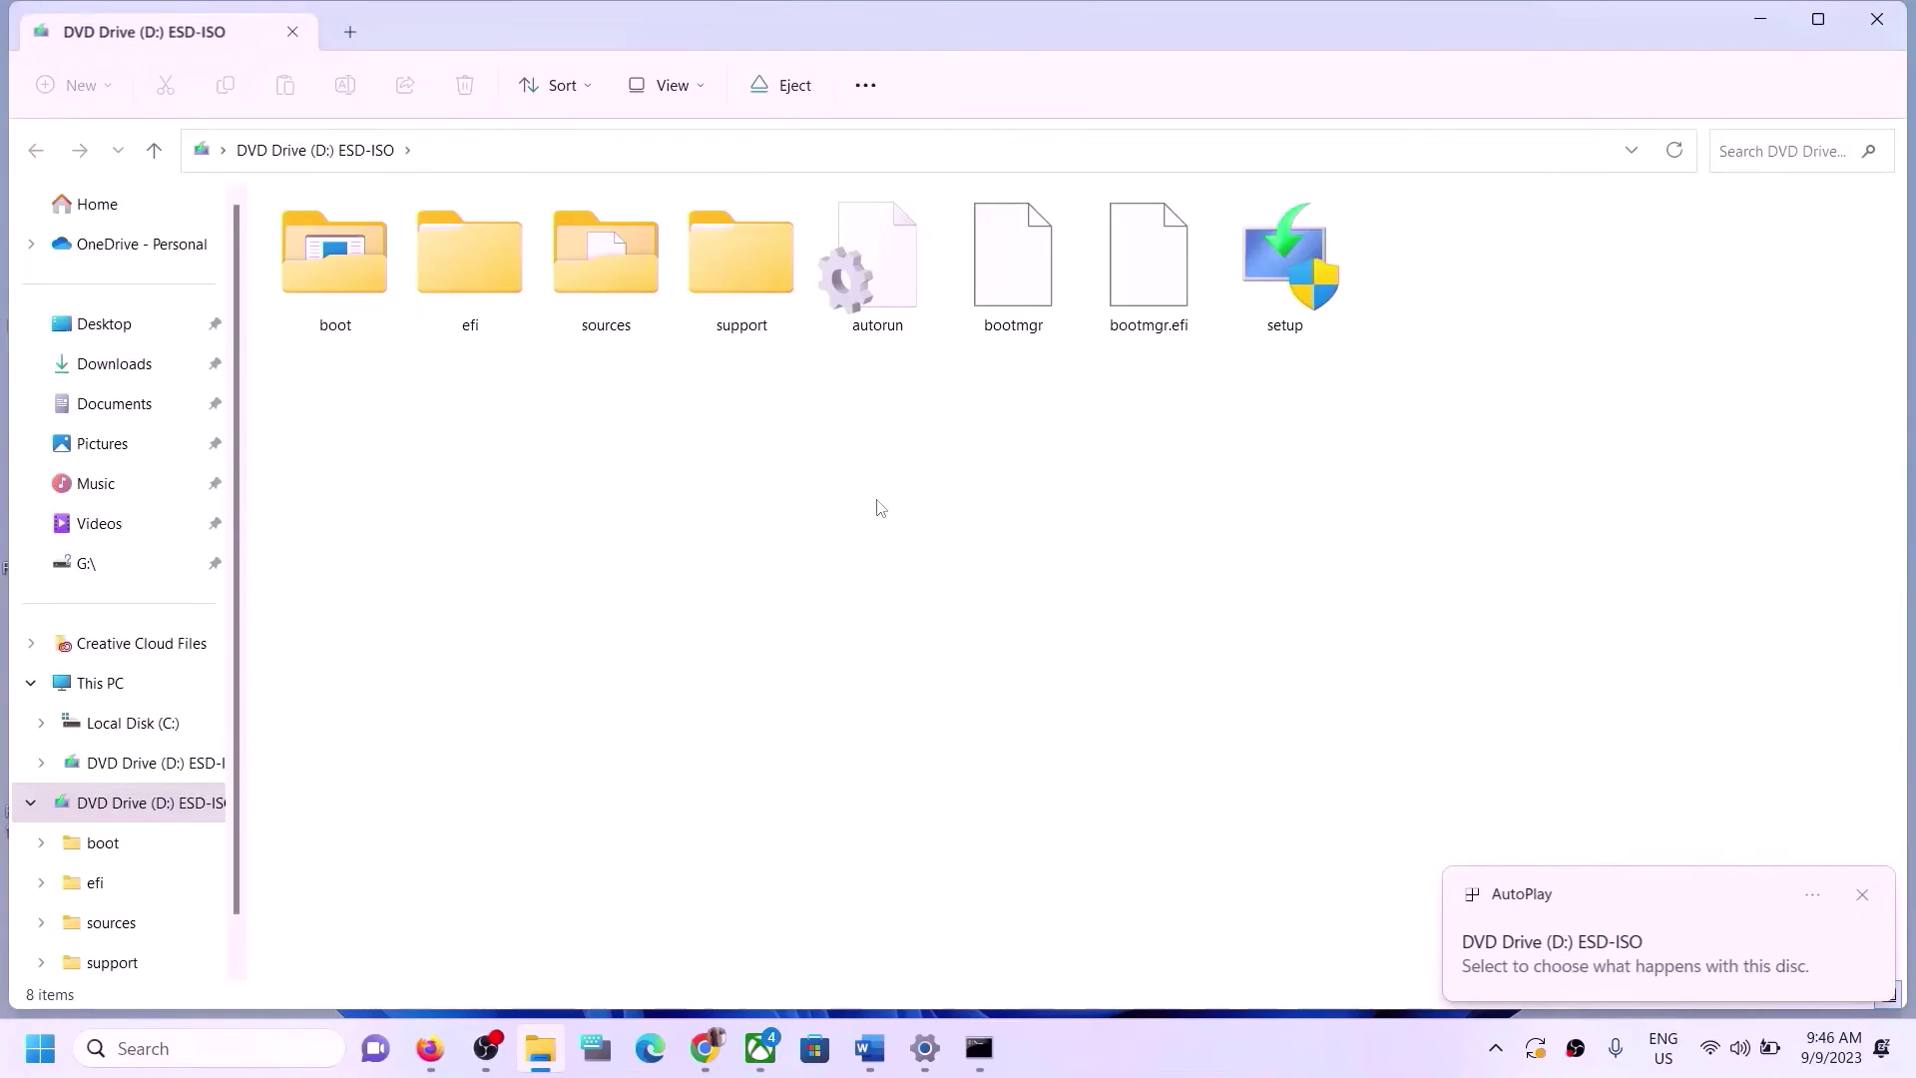
{"action": "left_click", "coordinate": [1285, 284]}
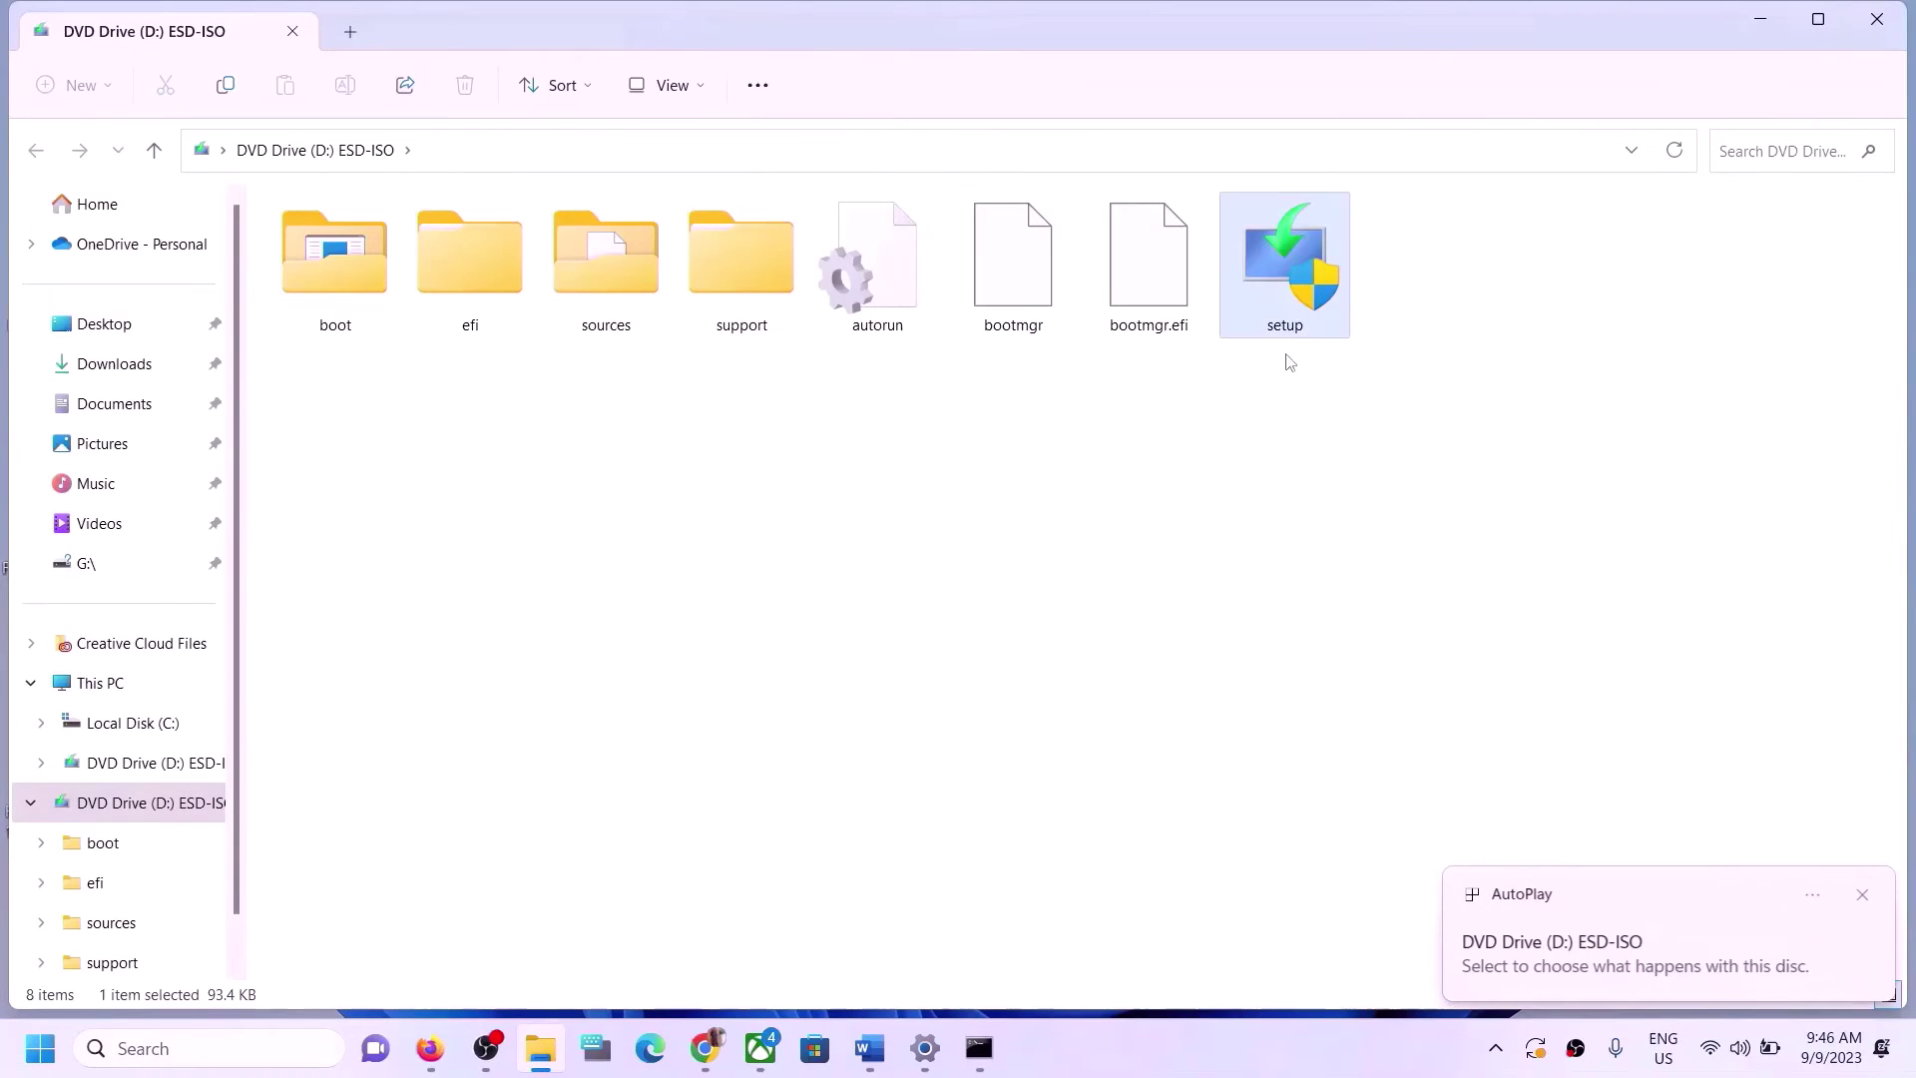
{"action": "double_click", "coordinate": [1285, 297]}
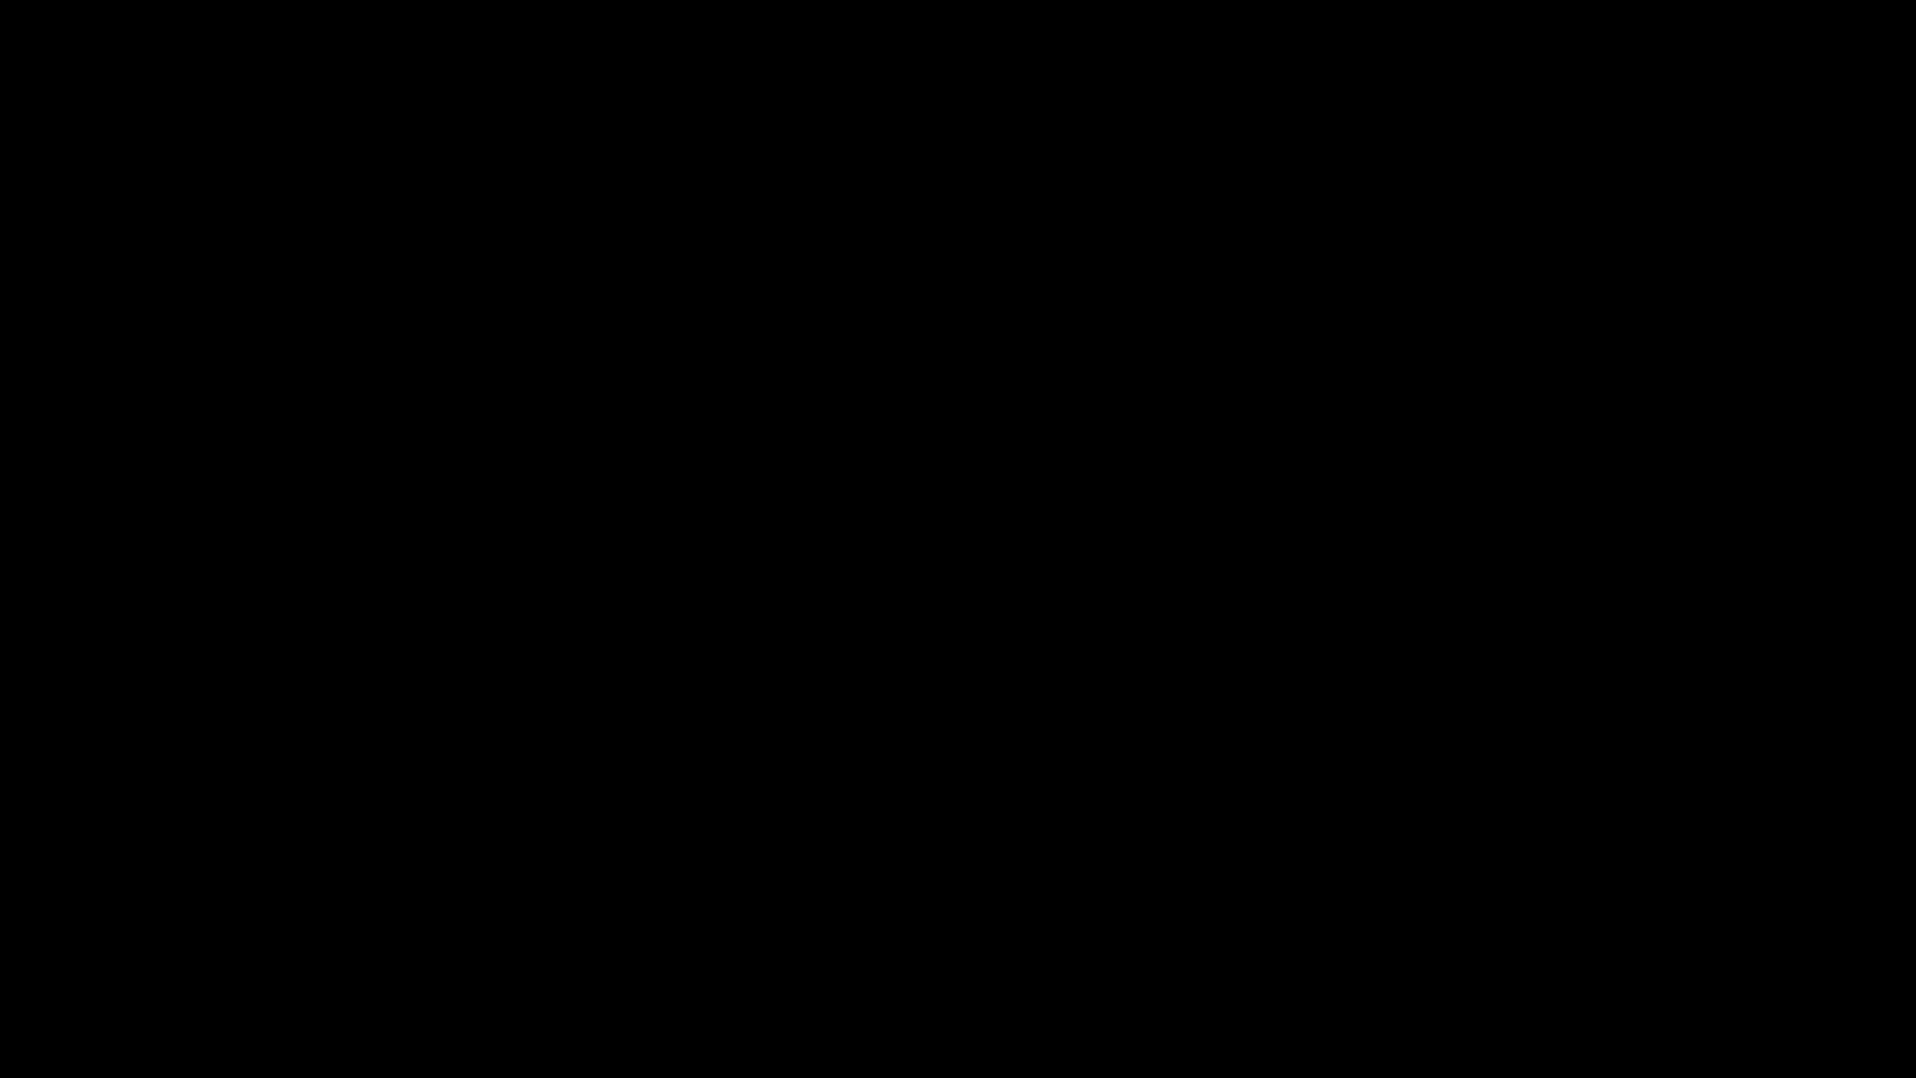
Step: Run setup elevated, accept the license terms, then highlight KB890830 in Update history
{"action": "left_click", "coordinate": [1120, 600]}
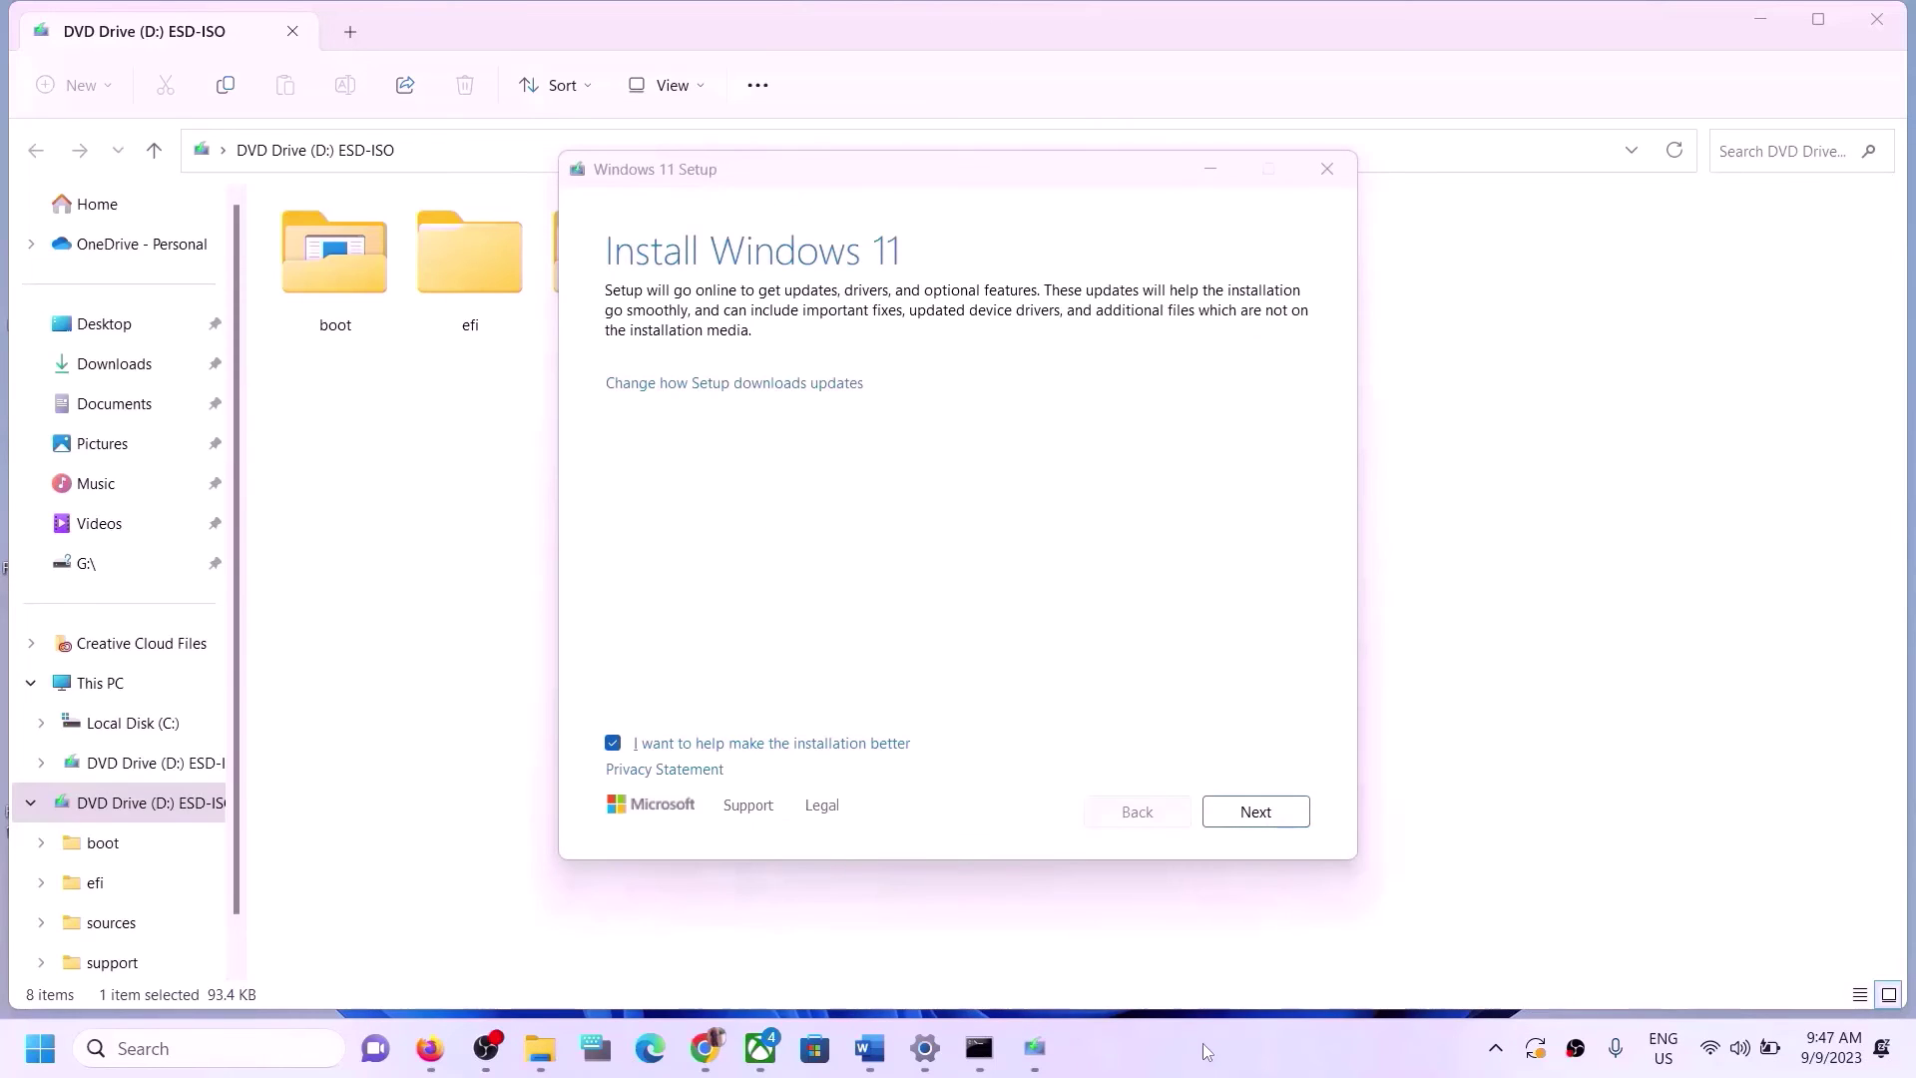
{"action": "left_click", "coordinate": [1255, 811]}
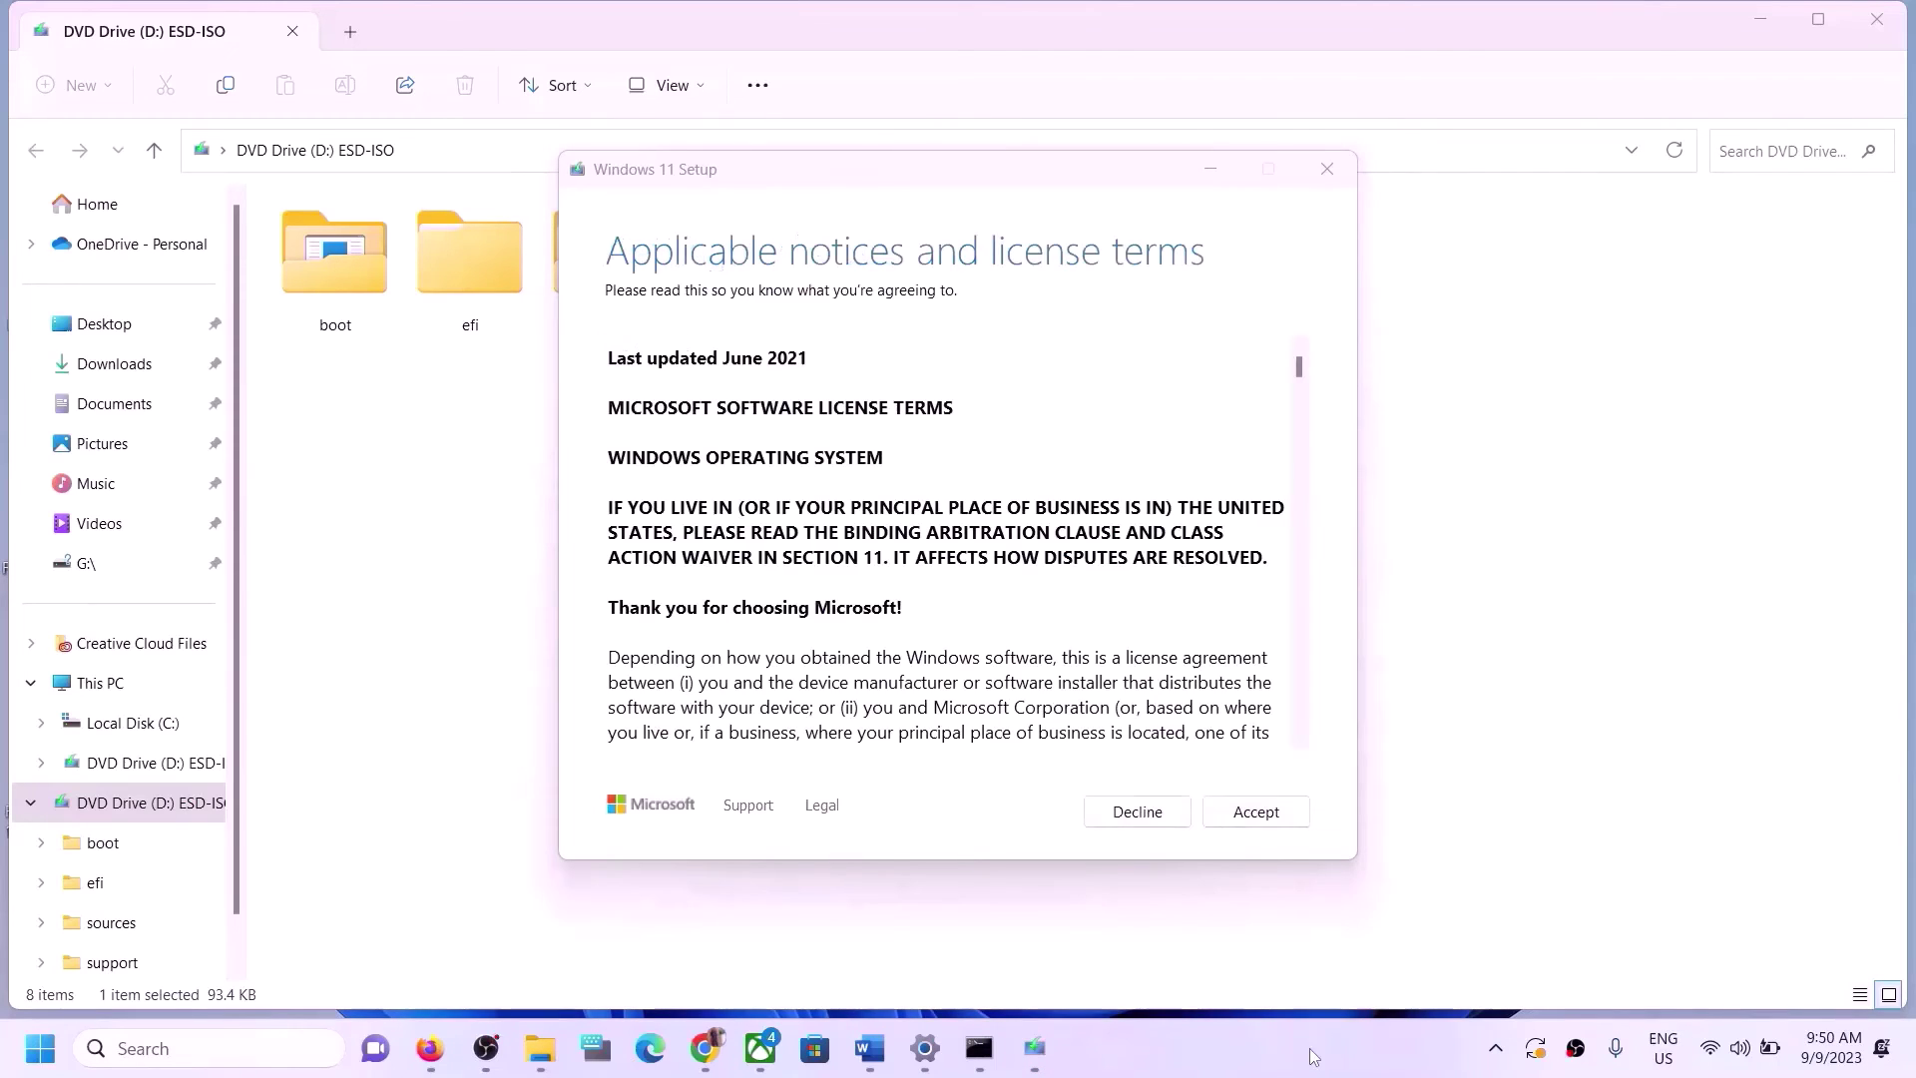
{"action": "left_click", "coordinate": [1257, 814]}
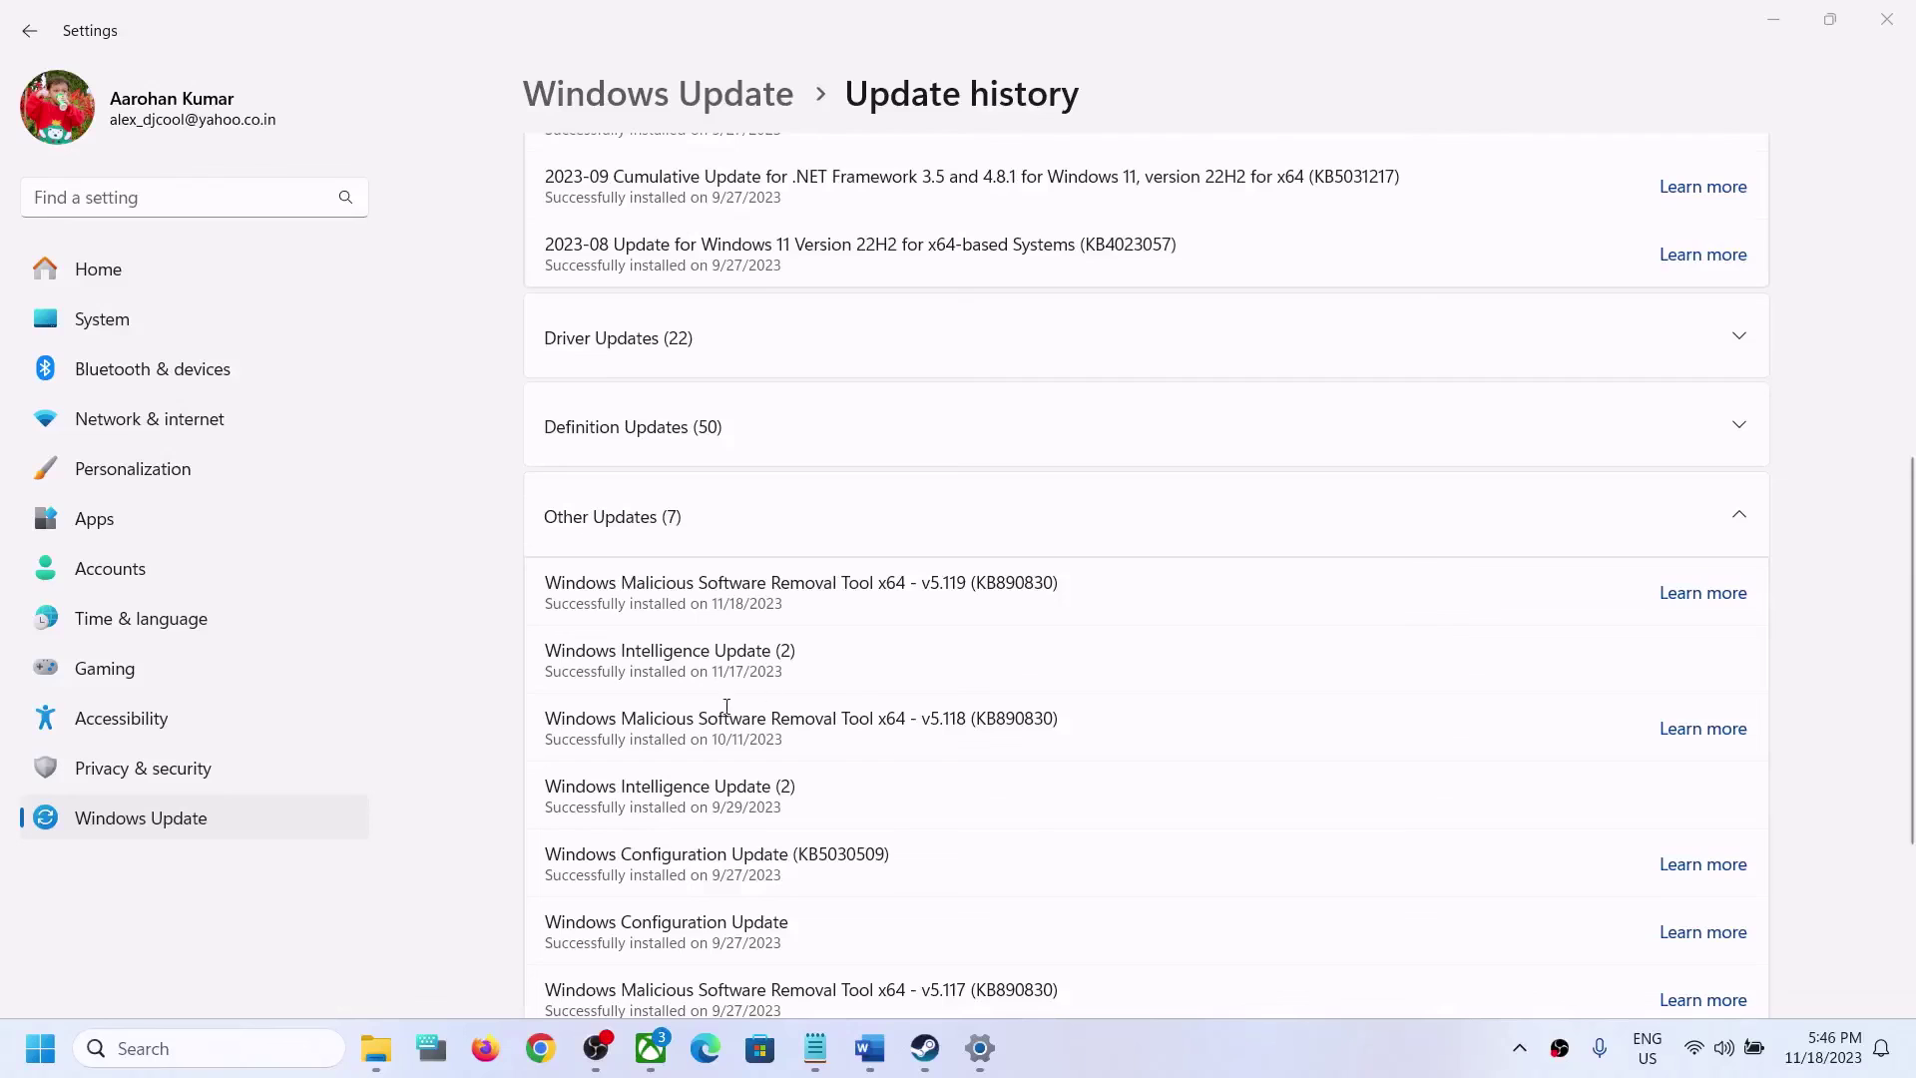
{"action": "left_click_drag", "start_coordinate": [551, 586], "coordinate": [1059, 586]}
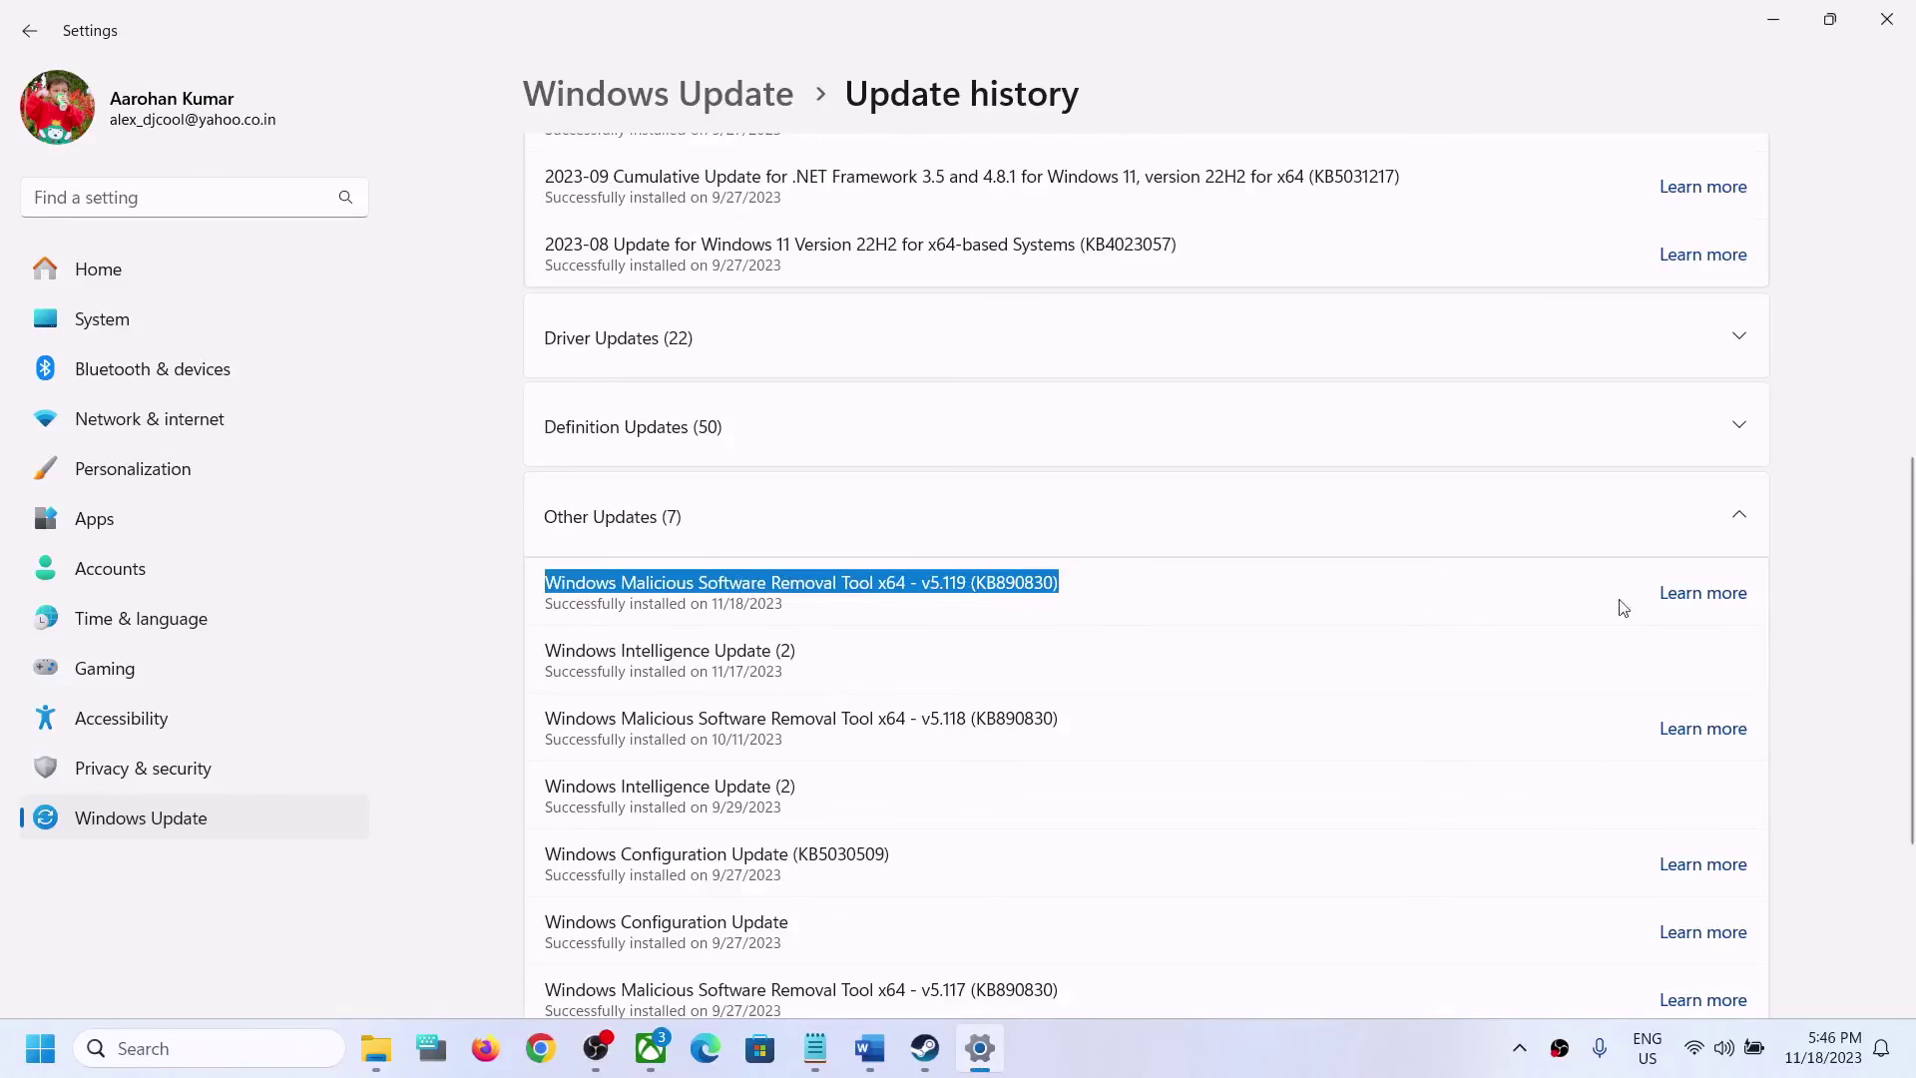